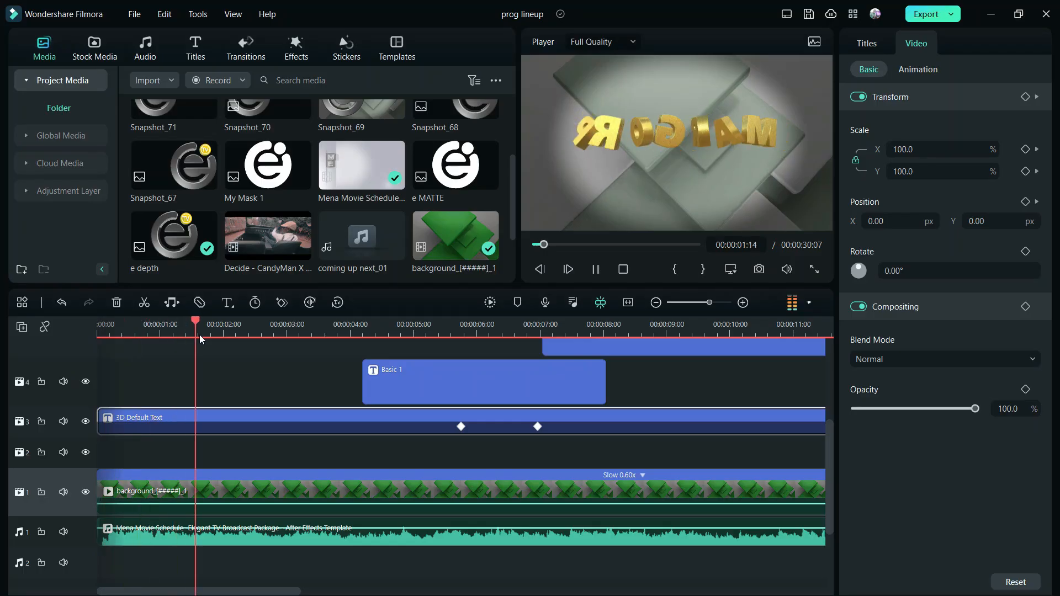
Shift the two keyframes on the 3D Default Text clip earlier in the timeline and play back the title animation.
{"action": "left_click_drag", "start_coordinate": [200, 335], "coordinate": [373, 377]}
{"action": "left_click_drag", "start_coordinate": [461, 426], "coordinate": [353, 427]}
{"action": "left_click_drag", "start_coordinate": [537, 426], "coordinate": [324, 427]}
{"action": "left_click", "coordinate": [320, 328]}
{"action": "key", "text": "space"}
{"action": "key", "text": "space"}
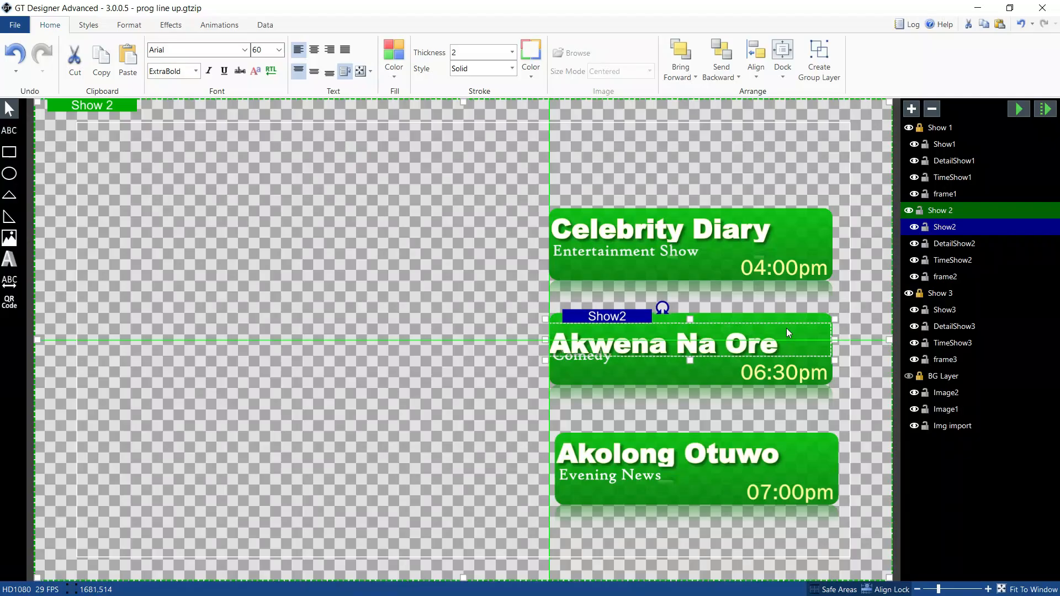
Move the Akwena Na Ore card's frame, title and Comedy detail text down beside the Akolong Otuwo card.
{"action": "left_click", "coordinate": [733, 386]}
{"action": "left_click_drag", "start_coordinate": [661, 375], "coordinate": [668, 400]}
{"action": "left_click_drag", "start_coordinate": [690, 354], "coordinate": [671, 366]}
{"action": "left_click", "coordinate": [948, 241]}
{"action": "left_click", "coordinate": [914, 227]}
{"action": "mouse_move", "coordinate": [597, 359]}
{"action": "left_mouse_down"}
{"action": "mouse_move", "coordinate": [595, 386]}
{"action": "mouse_move", "coordinate": [603, 376]}
{"action": "left_mouse_up"}
{"action": "left_click", "coordinate": [914, 227]}
{"action": "left_click_drag", "start_coordinate": [717, 362], "coordinate": [728, 356]}
{"action": "left_click_drag", "start_coordinate": [622, 385], "coordinate": [625, 390]}
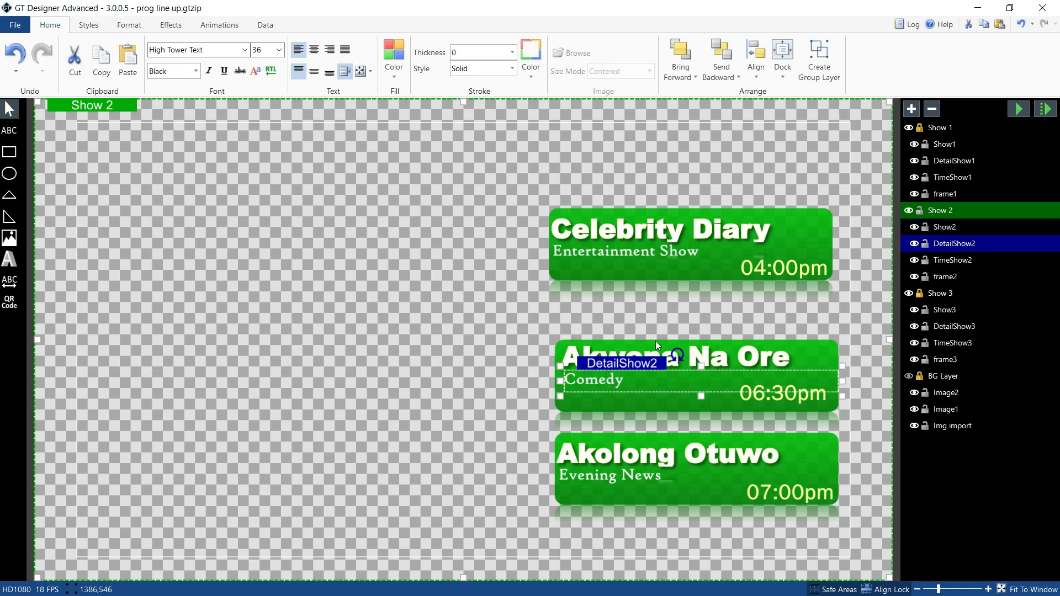
Move the Celebrity Diary card's frame, time, title and detail text down to sit just above the Akwena Na Ore card.
{"action": "left_click_drag", "start_coordinate": [802, 268], "coordinate": [807, 308]}
{"action": "left_click_drag", "start_coordinate": [808, 255], "coordinate": [809, 286]}
{"action": "left_click", "coordinate": [810, 265]}
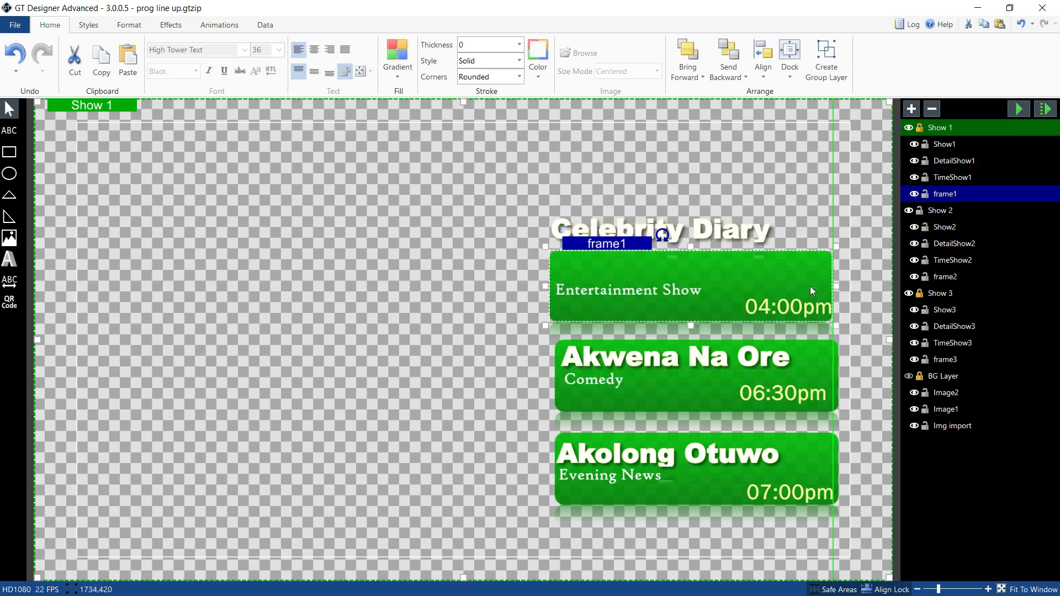
{"action": "left_click_drag", "start_coordinate": [757, 234], "coordinate": [756, 274]}
{"action": "left_click", "coordinate": [671, 204]}
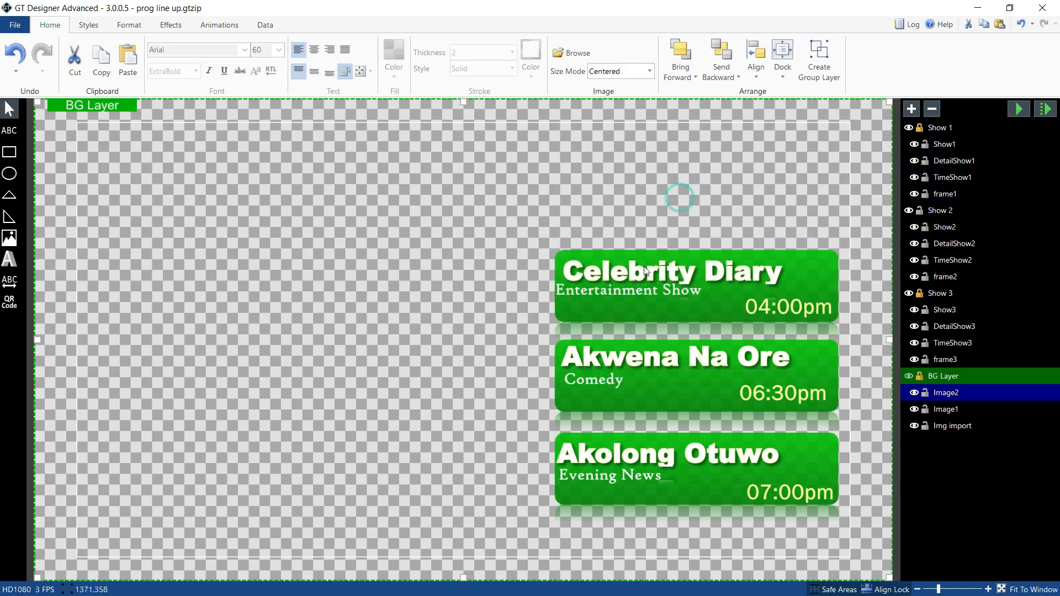
{"action": "mouse_move", "coordinate": [644, 291]}
{"action": "left_mouse_down"}
{"action": "mouse_move", "coordinate": [638, 300]}
{"action": "mouse_move", "coordinate": [657, 298]}
{"action": "left_mouse_up"}
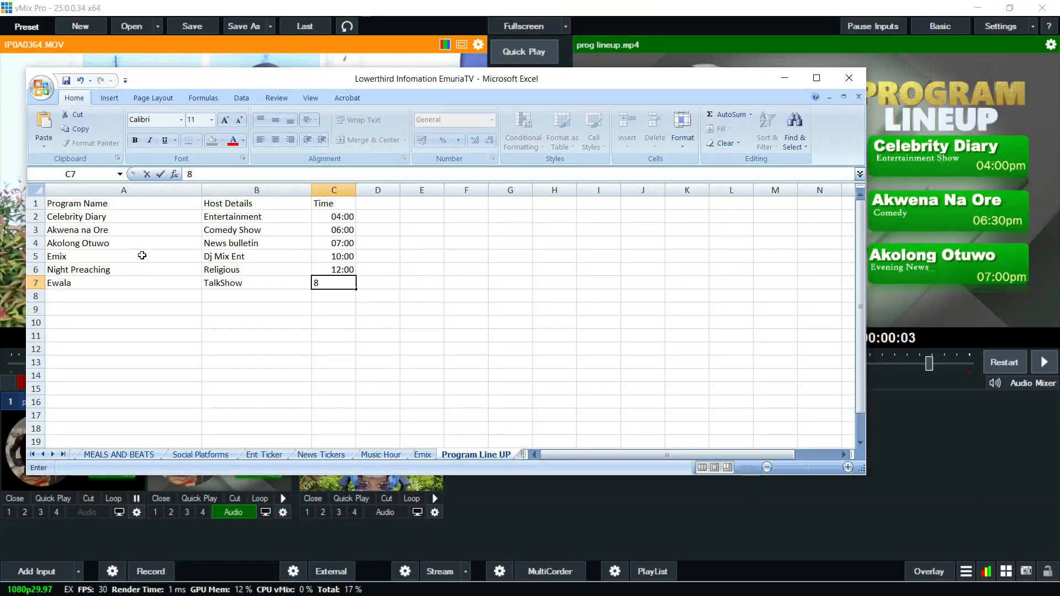
Switch to vMix and set up the Lowerthird Infomation EmuriaTV spreadsheet as data source ETV Data, using the first row as column names.
{"action": "left_click", "coordinate": [965, 571]}
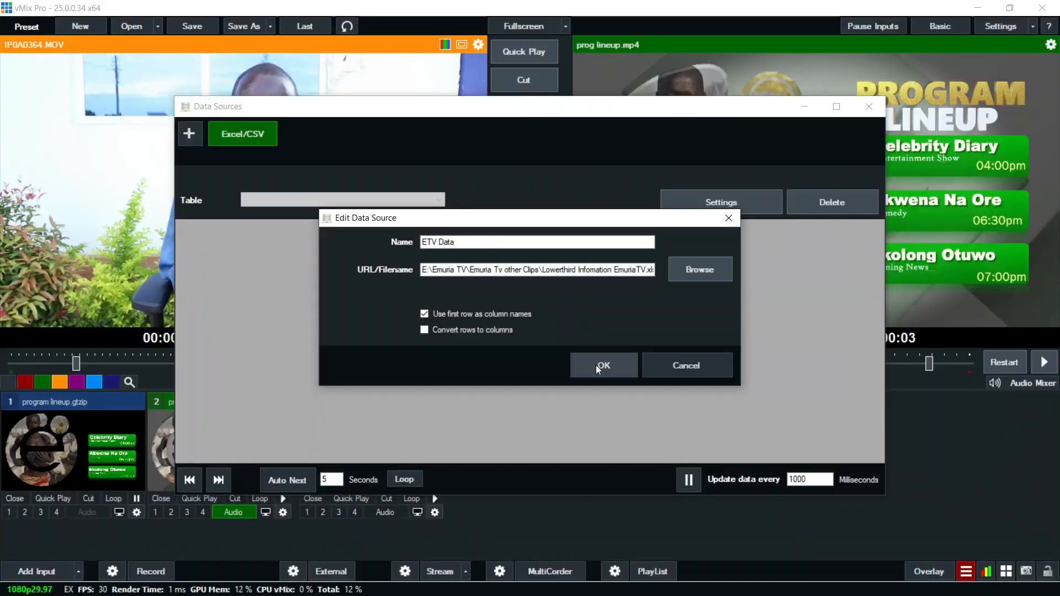
{"action": "left_click", "coordinate": [603, 363]}
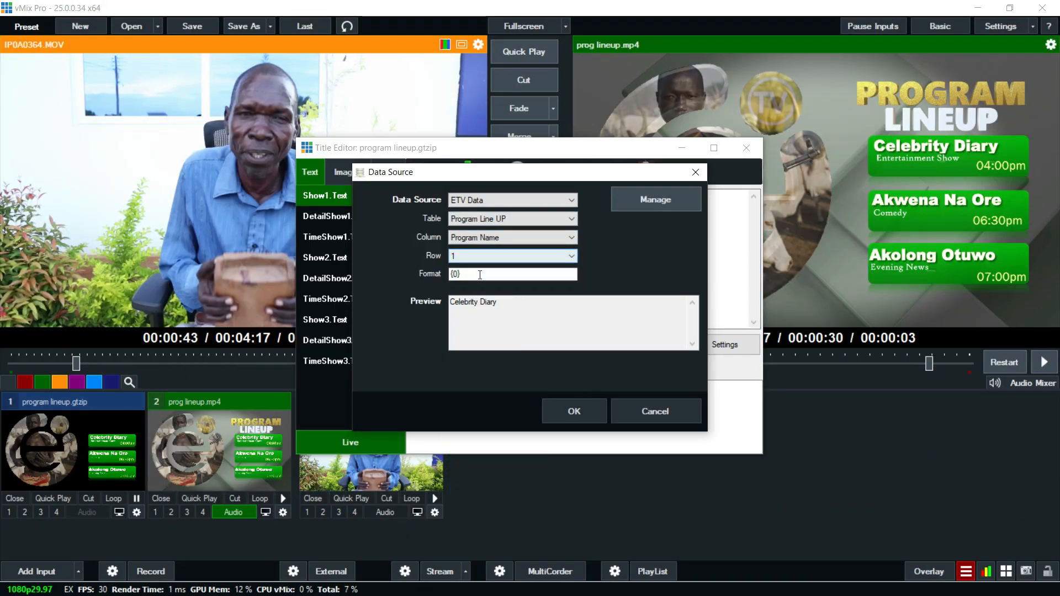
Select the Show2.Text field for data linking and start automatic row advance of the Program Line UP table every 5 seconds.
{"action": "left_click", "coordinate": [323, 257]}
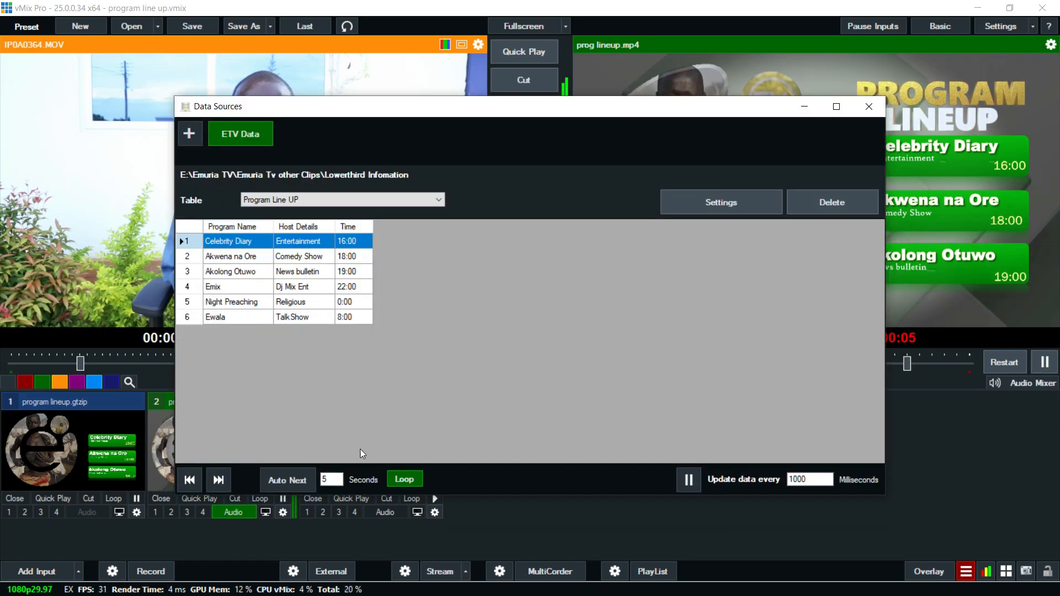
{"action": "left_click", "coordinate": [284, 479]}
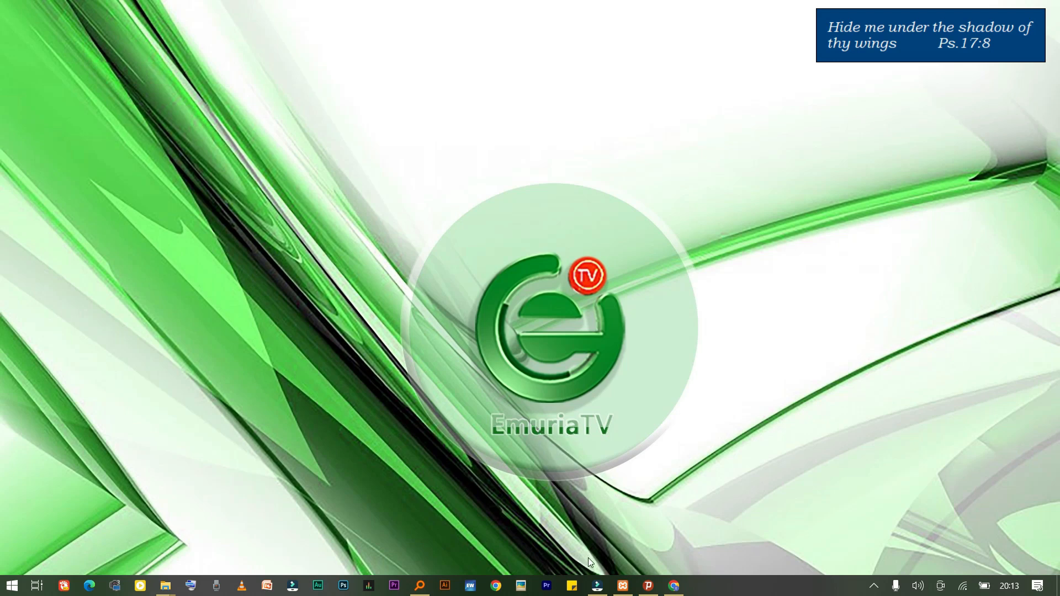
Switch to Filmora and delete the Ejautene by G-nephew video from the project media.
{"action": "left_click", "coordinate": [598, 584]}
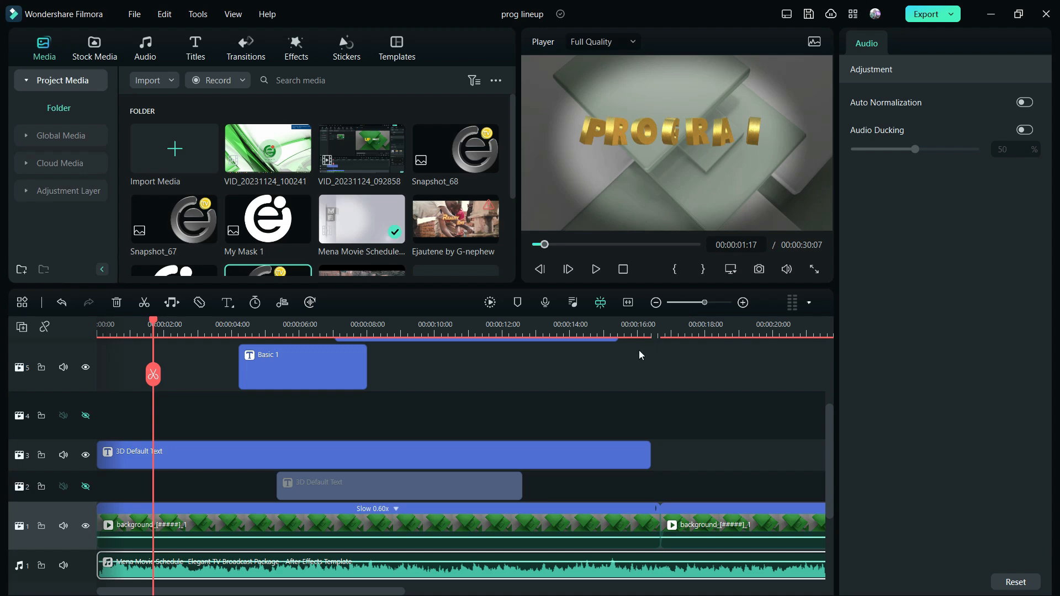
{"action": "left_click", "coordinate": [193, 320]}
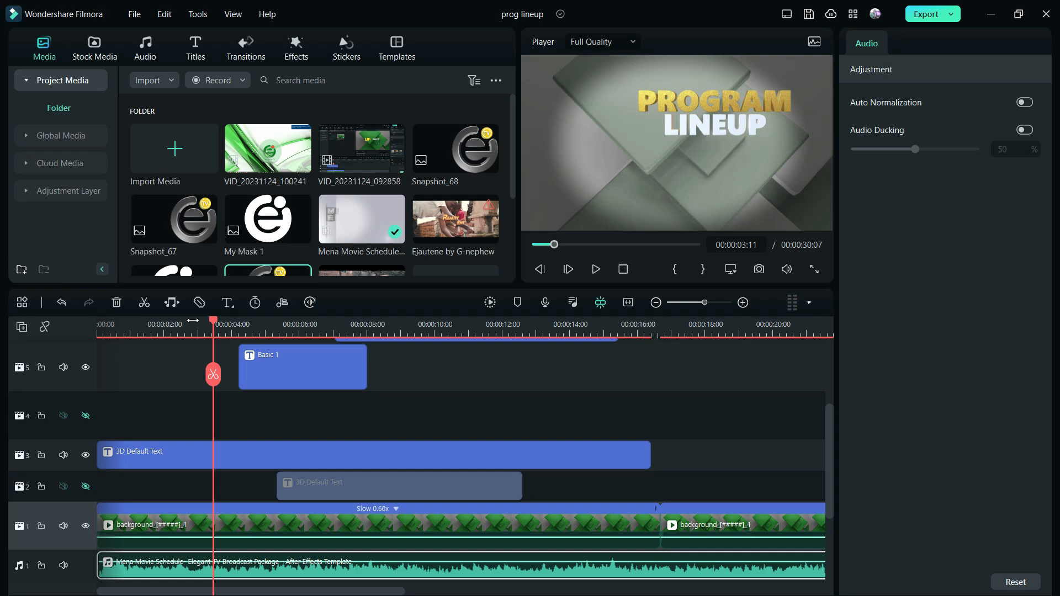
{"action": "left_click", "coordinate": [457, 222]}
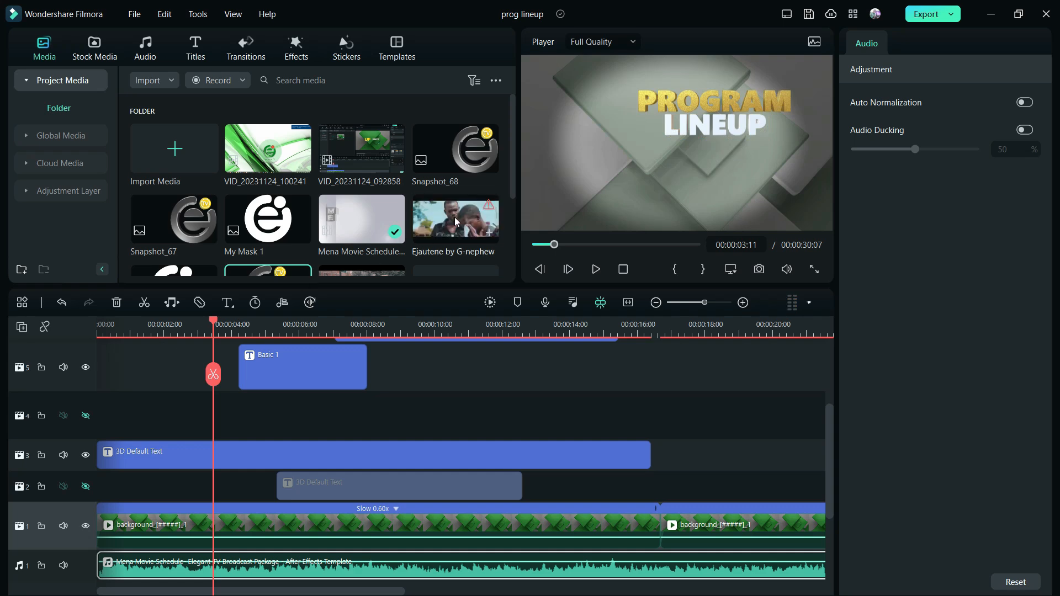
{"action": "left_click", "coordinate": [651, 311]}
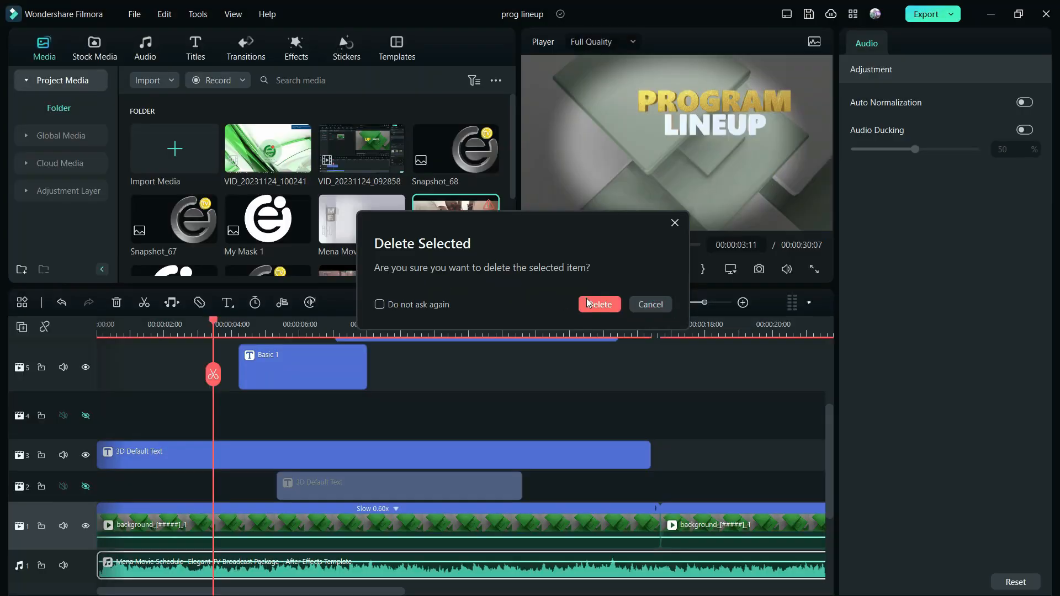
{"action": "left_click", "coordinate": [589, 303]}
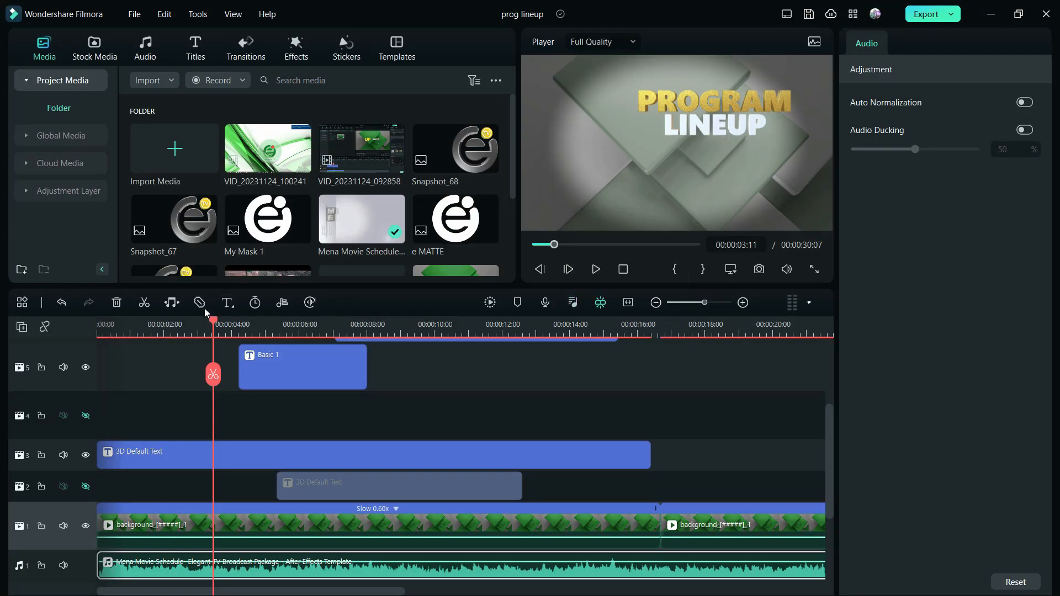
Preview the background_[#####]_1 clip from the project media and play the program lineup timeline from the start.
{"action": "left_click_drag", "start_coordinate": [214, 324], "coordinate": [98, 324]}
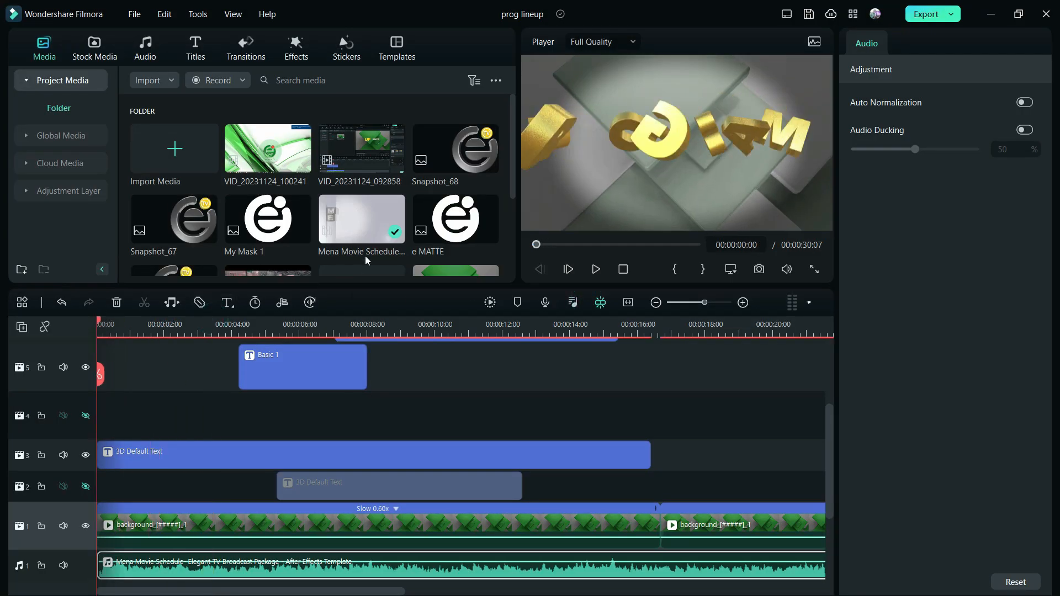
{"action": "scroll", "coordinate": [405, 205], "scroll_direction": "down", "scroll_amount": 2}
{"action": "scroll", "coordinate": [404, 205], "scroll_direction": "down", "scroll_amount": 1}
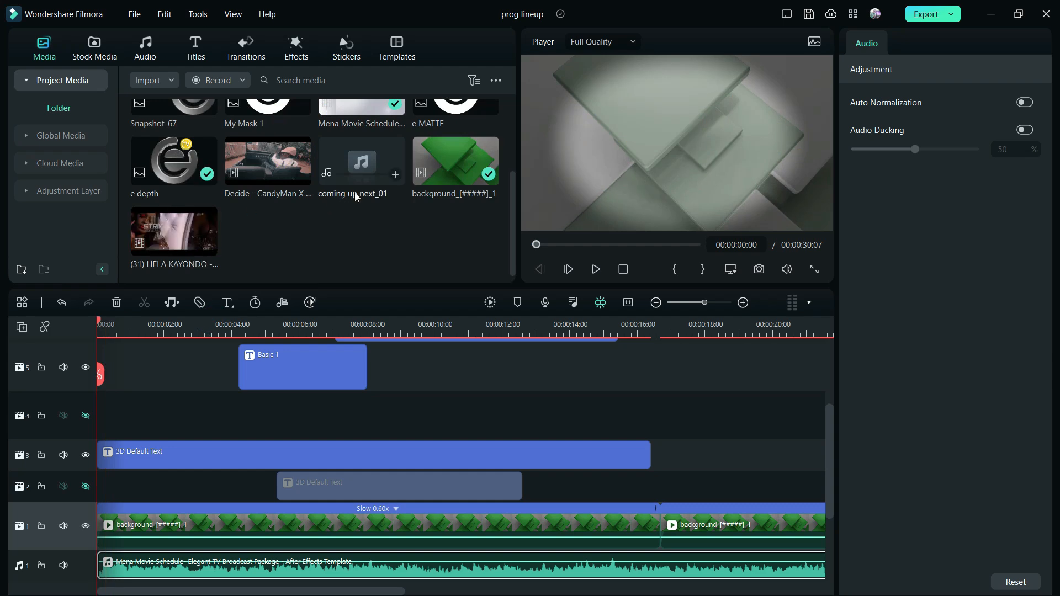
{"action": "double_click", "coordinate": [435, 164]}
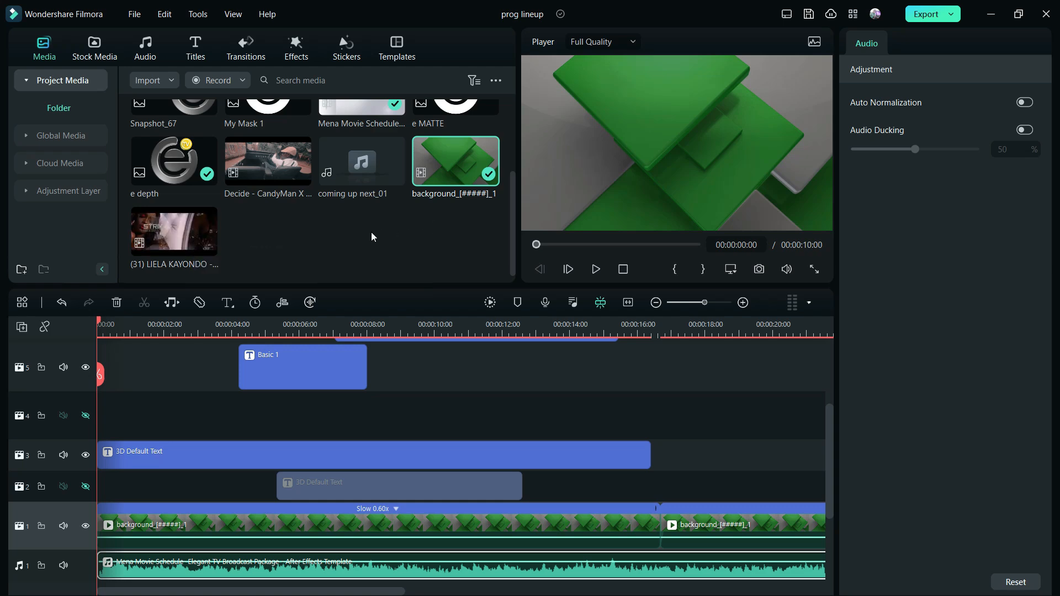
{"action": "scroll", "coordinate": [371, 231], "scroll_direction": "up", "scroll_amount": 3}
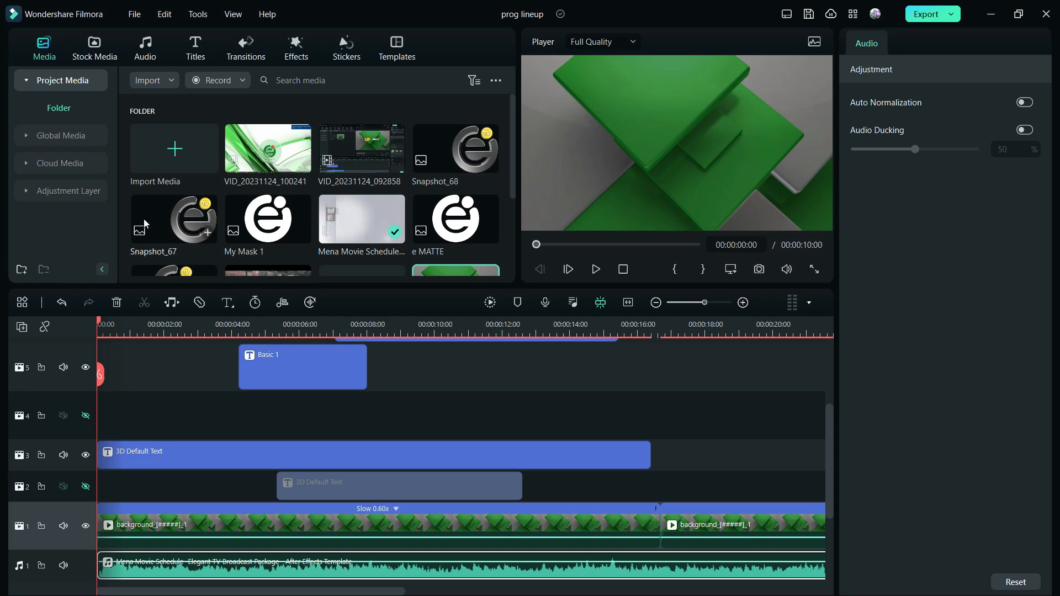
{"action": "scroll", "coordinate": [260, 256], "scroll_direction": "down", "scroll_amount": 3}
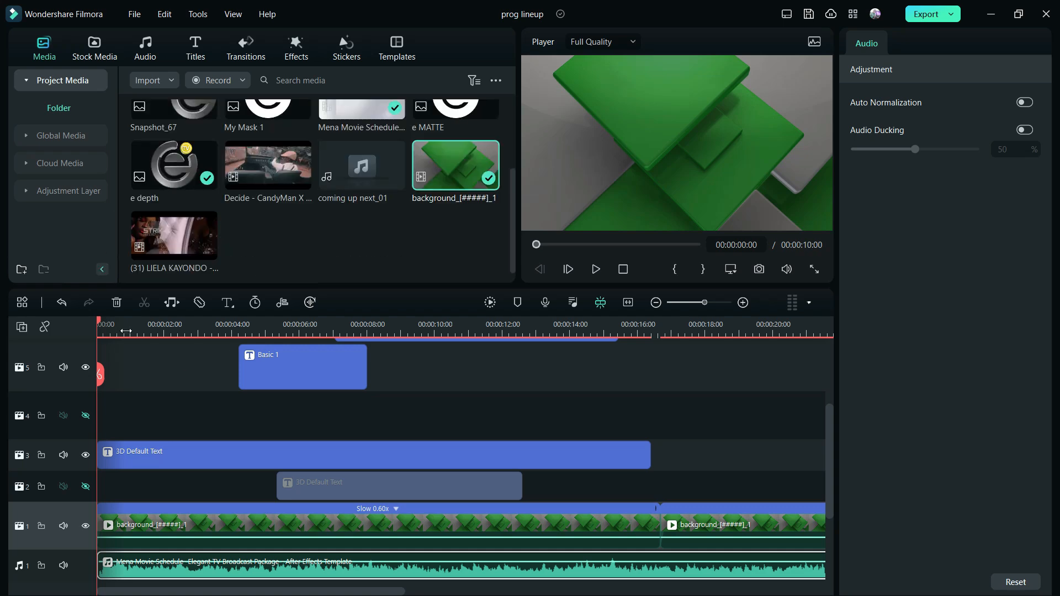
{"action": "key", "text": "space"}
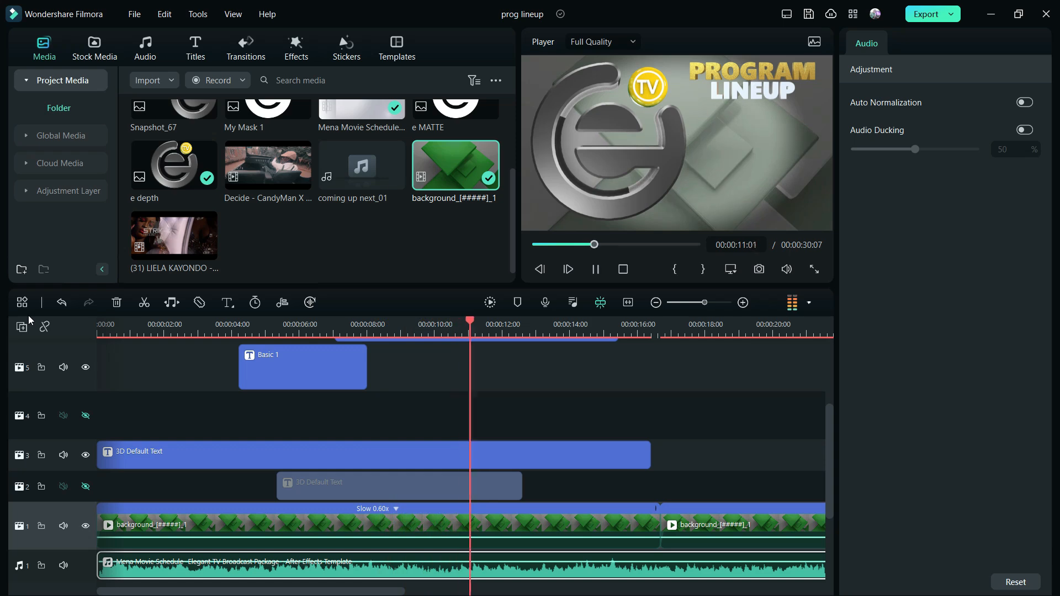
Place the playhead at 00:00:05:09, move the Basic 1 title clip down to video track 4 and show that track.
{"action": "mouse_move", "coordinate": [263, 324]}
{"action": "left_mouse_down"}
{"action": "mouse_move", "coordinate": [247, 325]}
{"action": "mouse_move", "coordinate": [278, 326]}
{"action": "left_mouse_up"}
{"action": "left_click", "coordinate": [299, 362]}
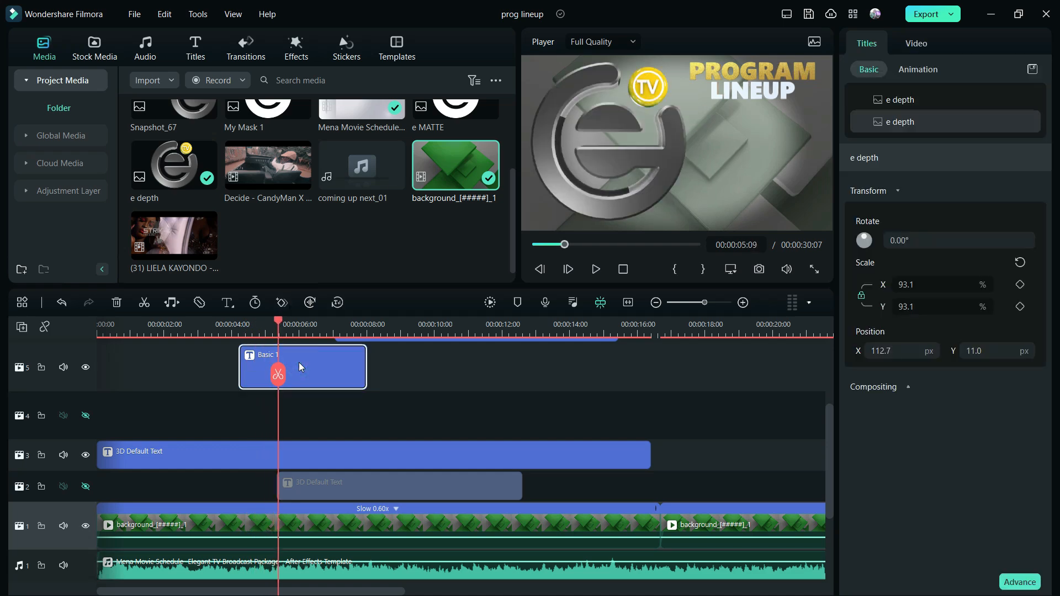
{"action": "left_click", "coordinate": [914, 44]}
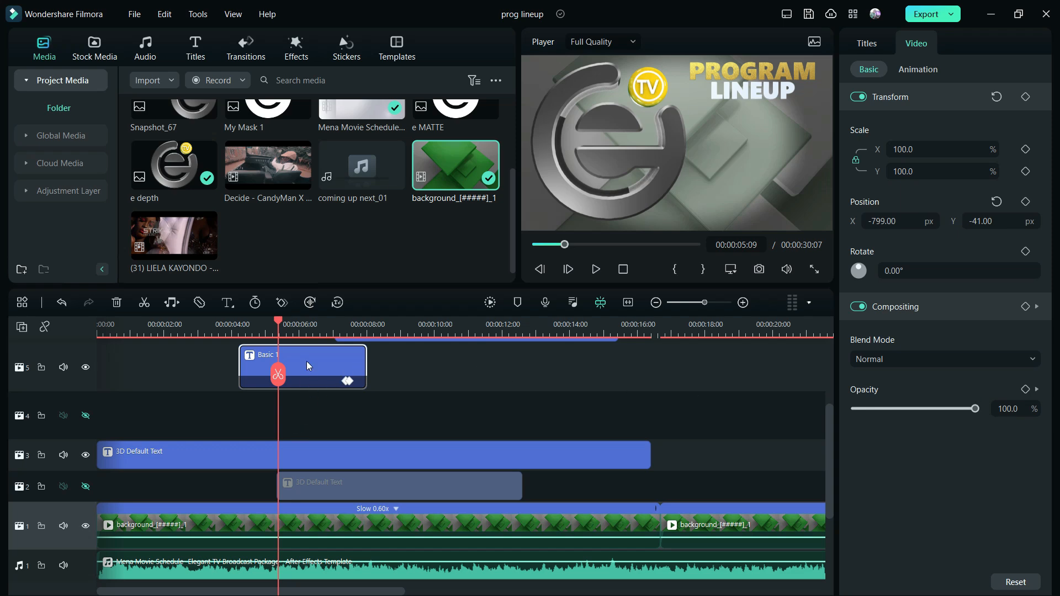
{"action": "left_click_drag", "start_coordinate": [306, 361], "coordinate": [307, 410]}
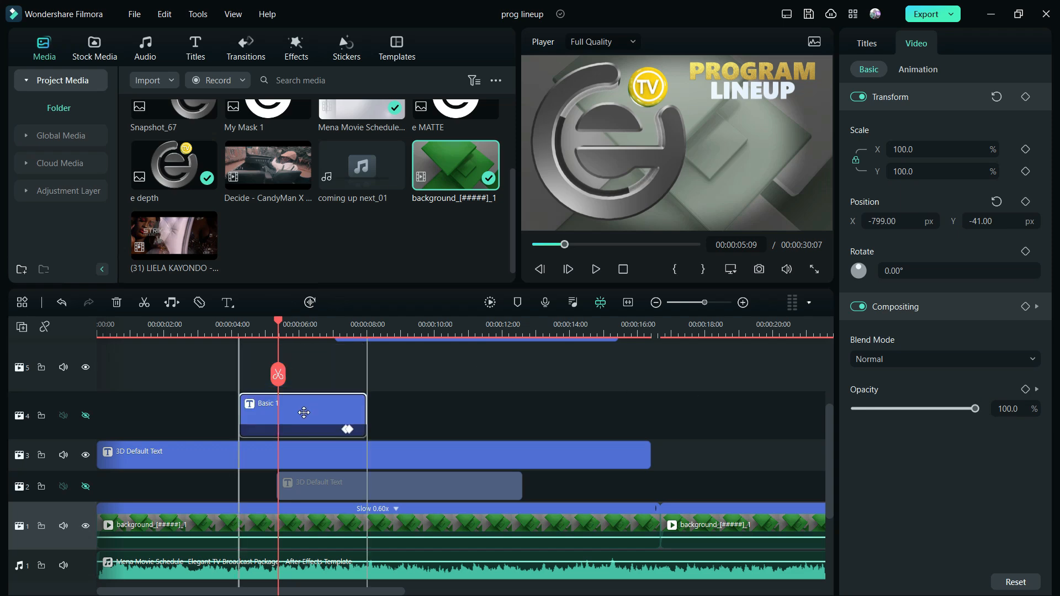
{"action": "left_click", "coordinate": [86, 415]}
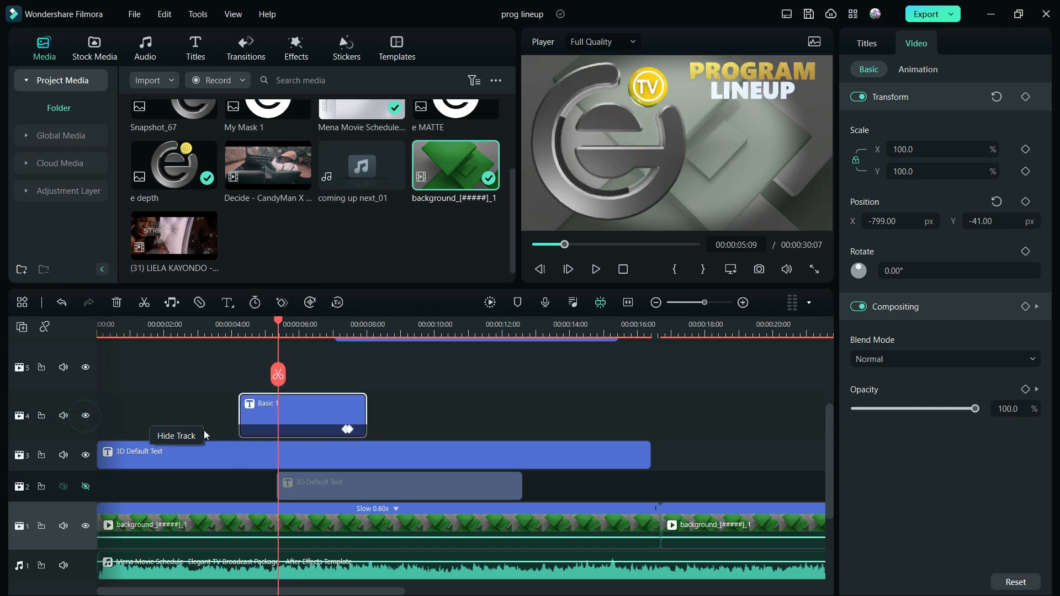
Show video track 2 to check its 3D Default Text clip, and hide the track again.
{"action": "left_click", "coordinate": [315, 486]}
{"action": "left_click", "coordinate": [86, 486]}
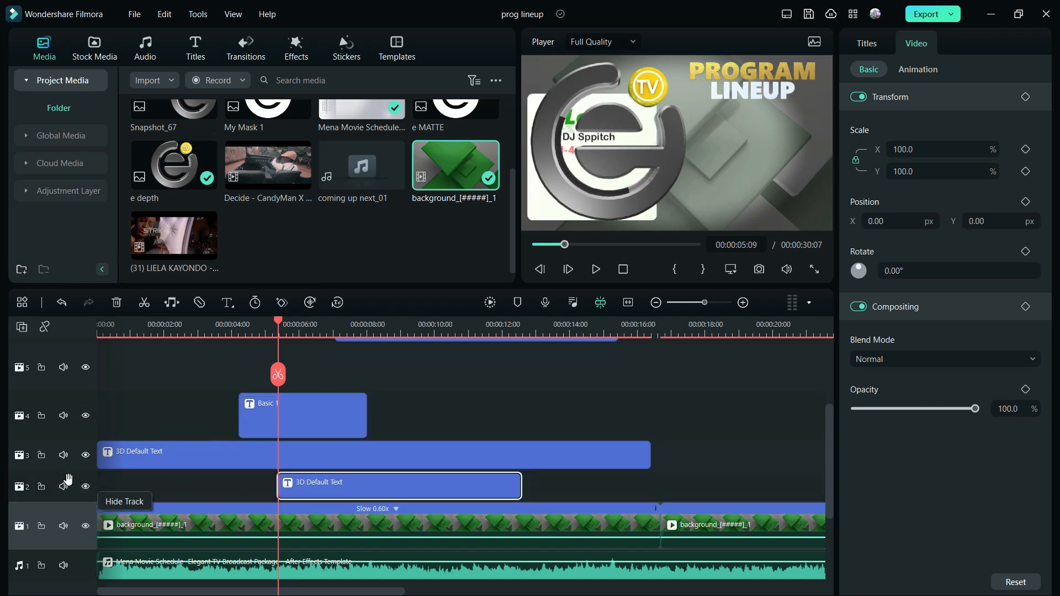
{"action": "left_click", "coordinate": [86, 486]}
Review the title and video settings of the Basic 1 clip, including both sets of animation presets.
{"action": "left_click", "coordinate": [289, 410]}
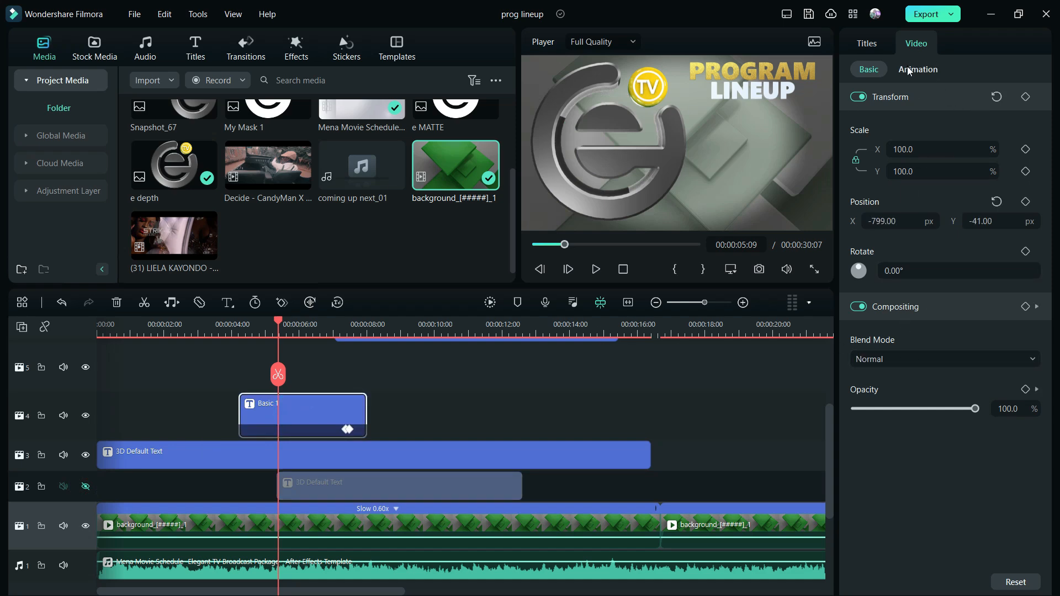
{"action": "left_click", "coordinate": [869, 44]}
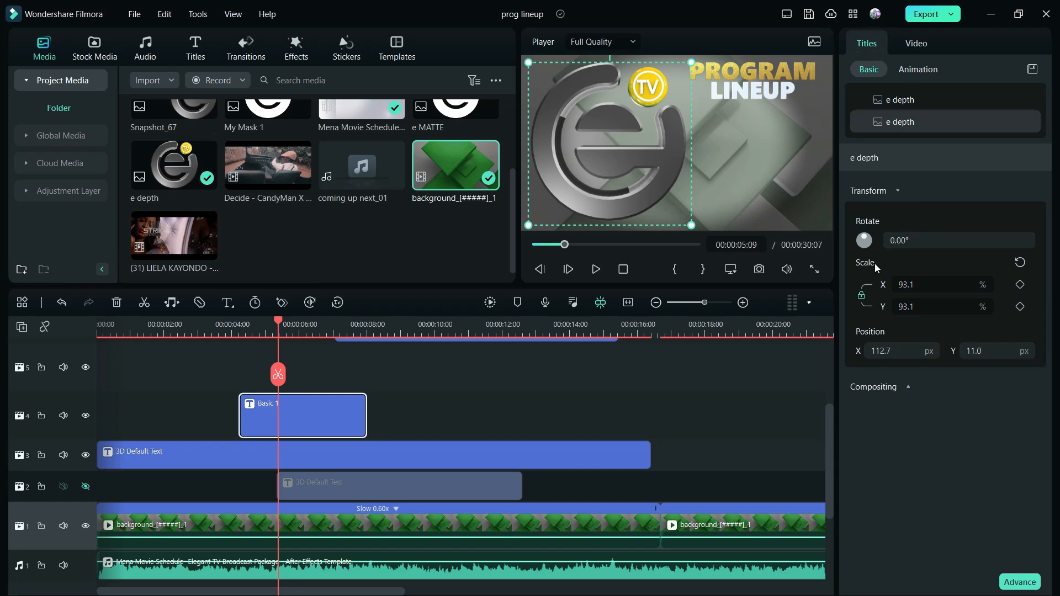
{"action": "left_click", "coordinate": [920, 69]}
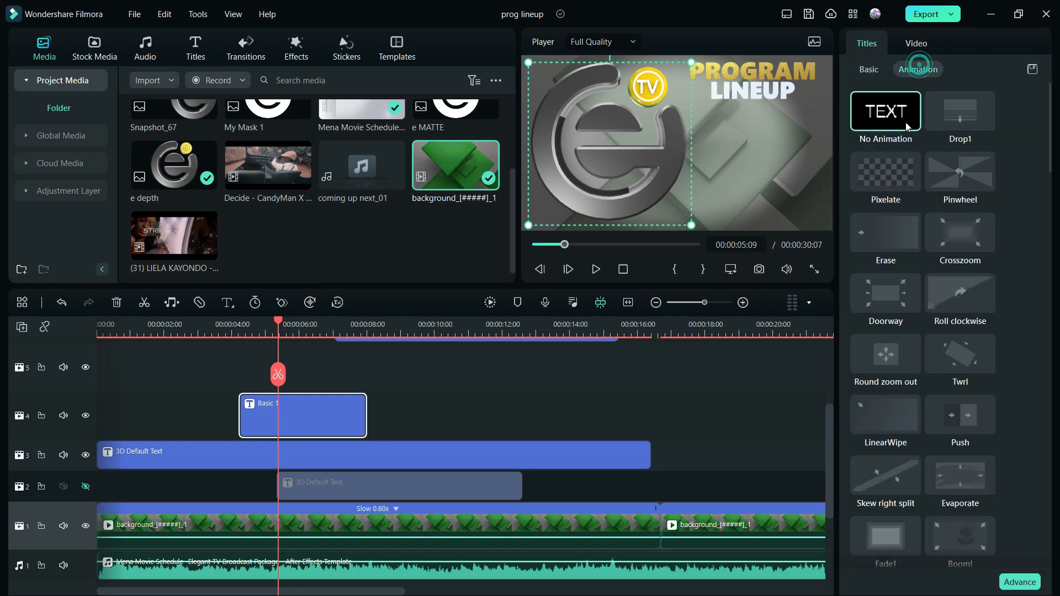
{"action": "left_click", "coordinate": [918, 47]}
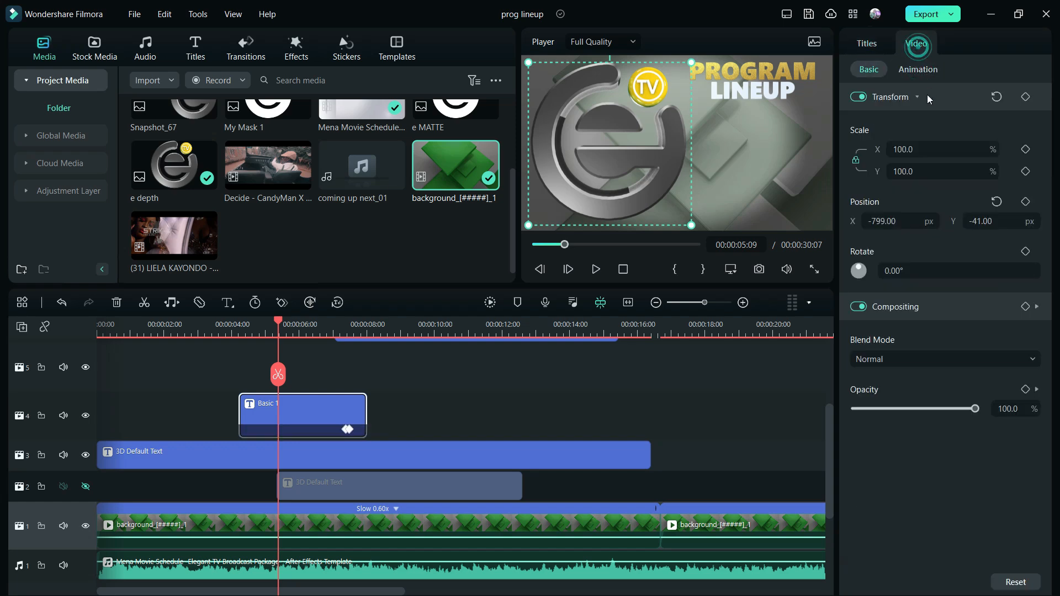
{"action": "left_click", "coordinate": [923, 69]}
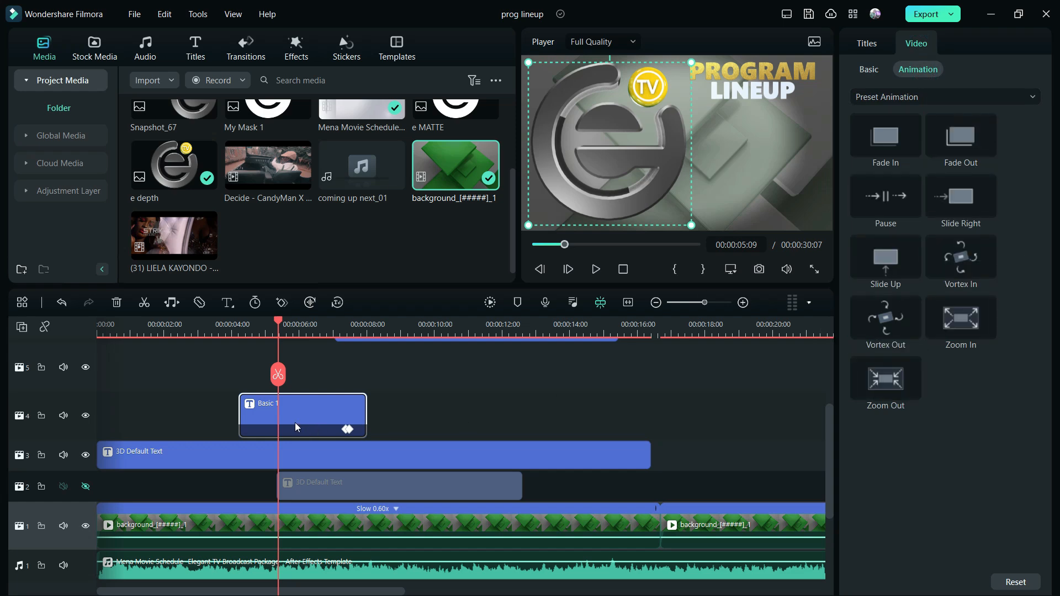
Open the Basic 1 title in Advanced Text Edit and delete the upper e depth image layer.
{"action": "left_click", "coordinate": [866, 44]}
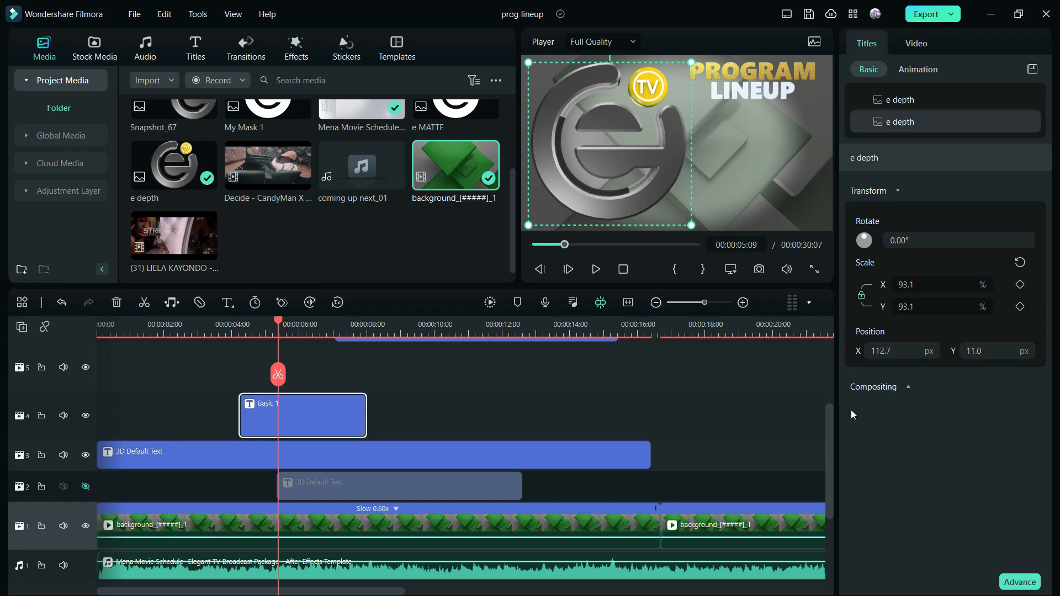
{"action": "left_click", "coordinate": [1024, 582]}
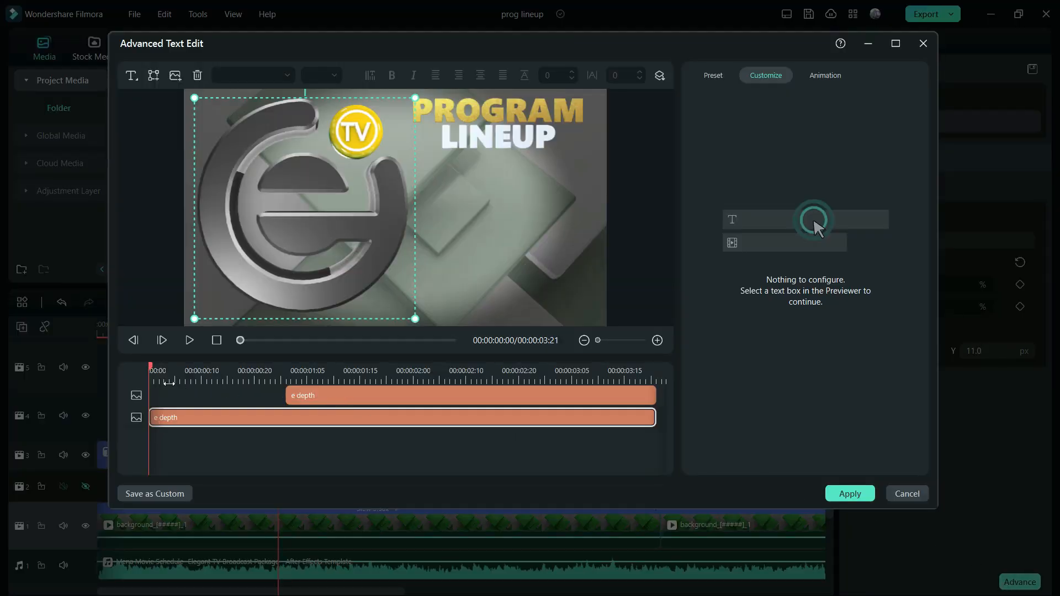
{"action": "left_click_drag", "start_coordinate": [155, 374], "coordinate": [239, 373]}
{"action": "left_click", "coordinate": [322, 397]}
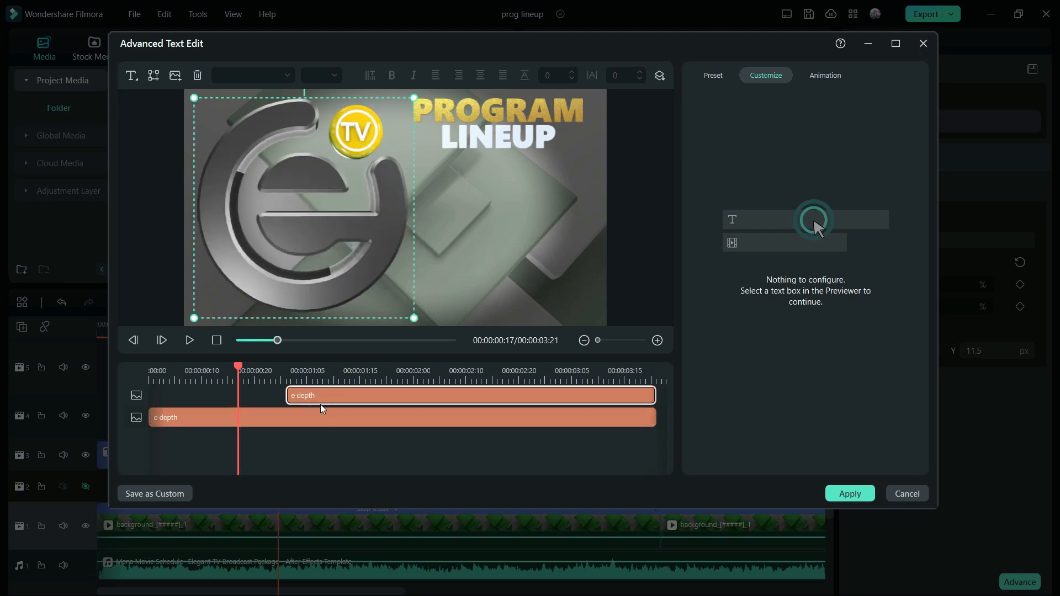
{"action": "key", "text": "Delete"}
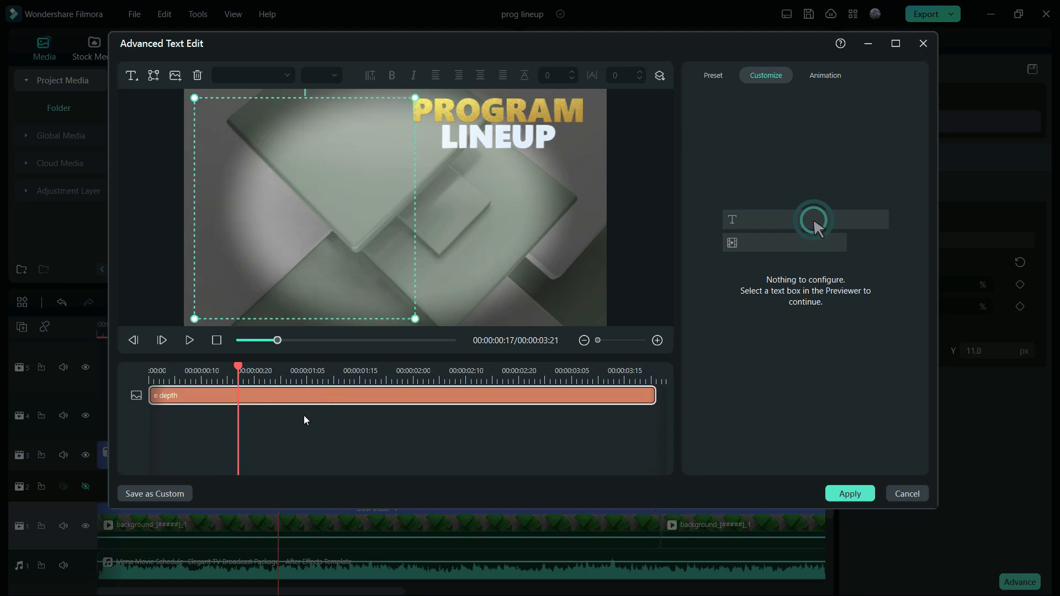
{"action": "left_click", "coordinate": [334, 380]}
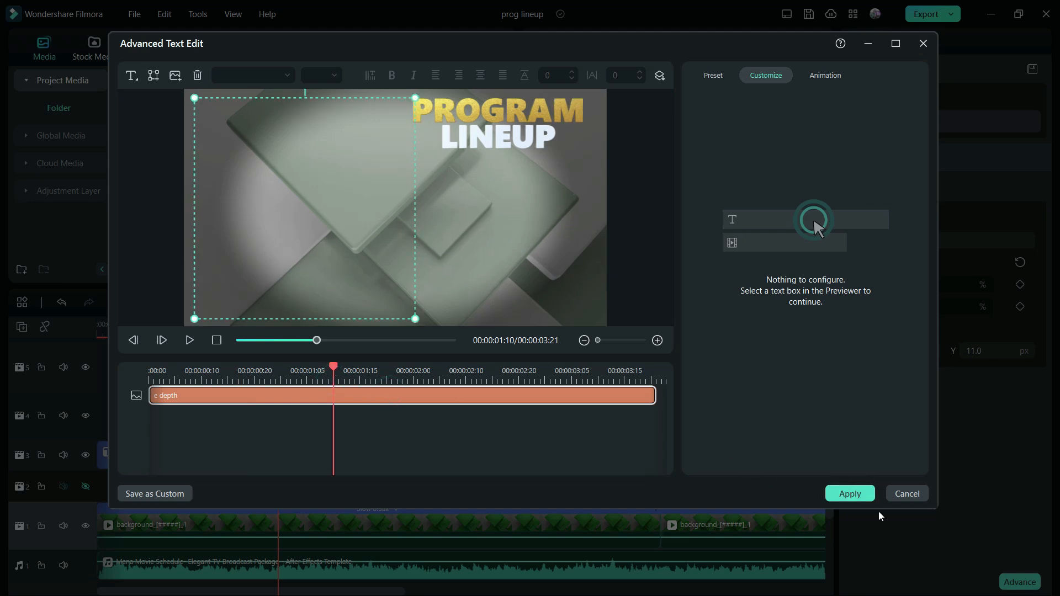
Apply the advanced text edit and set the opacity of the Basic 1 title's e depth image to 100%.
{"action": "left_click", "coordinate": [854, 492]}
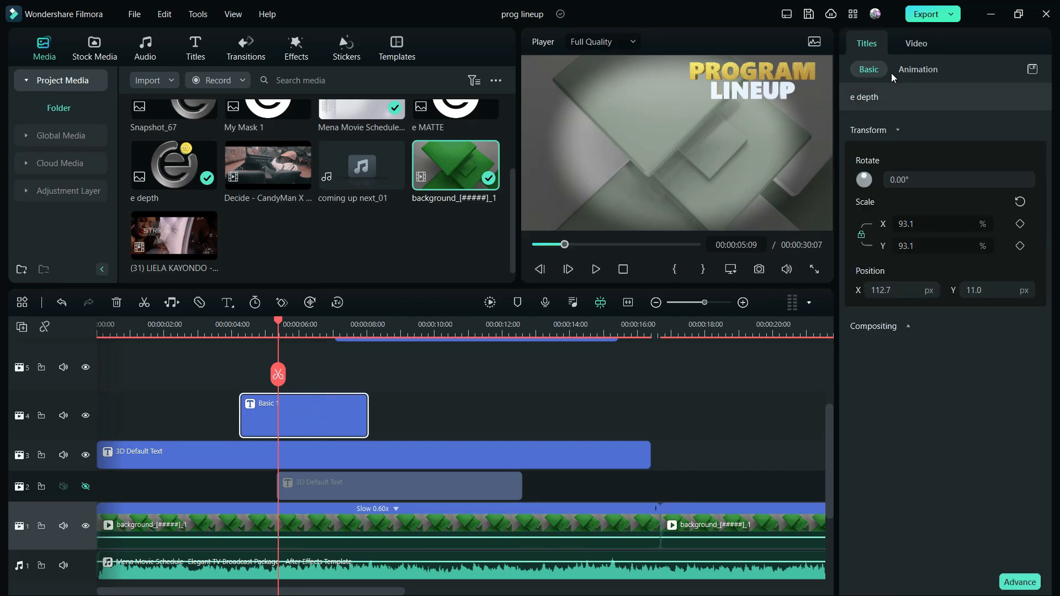
{"action": "left_click", "coordinate": [906, 326]}
{"action": "left_click_drag", "start_coordinate": [861, 425], "coordinate": [970, 426]}
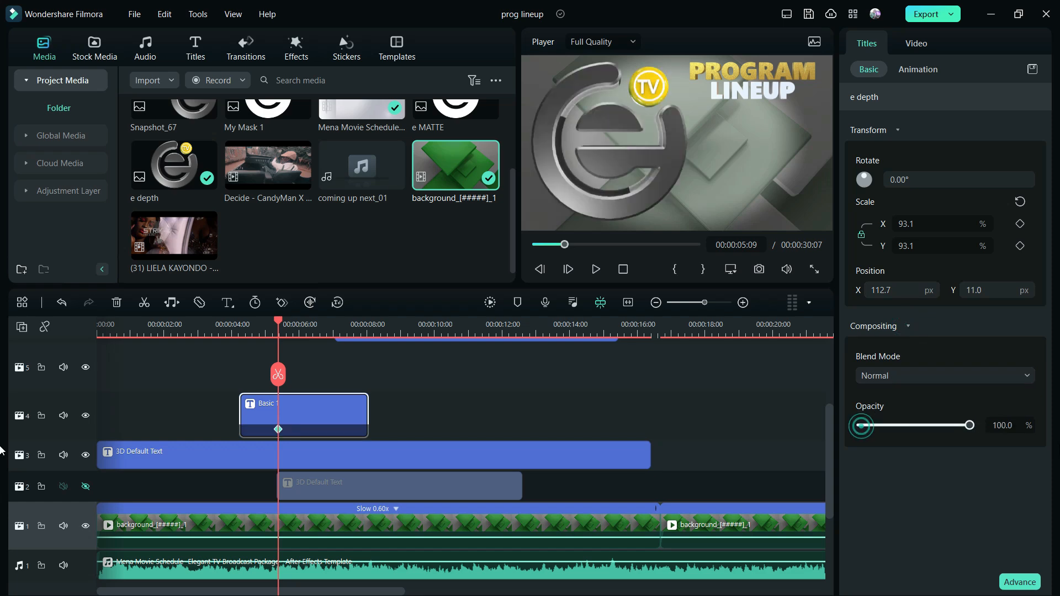
{"action": "left_click", "coordinate": [276, 430]}
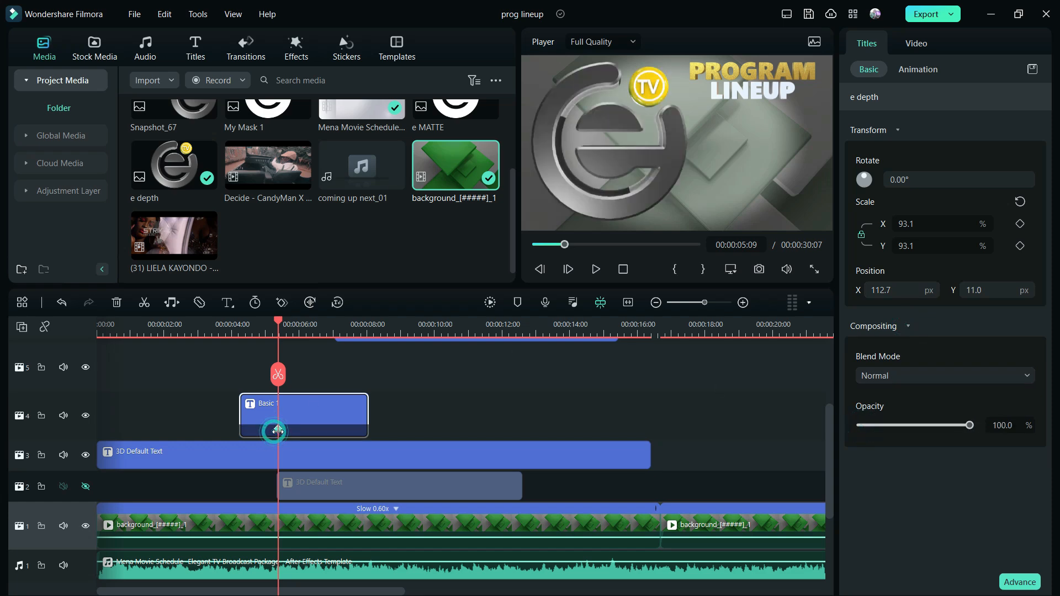
{"action": "left_click", "coordinate": [275, 430]}
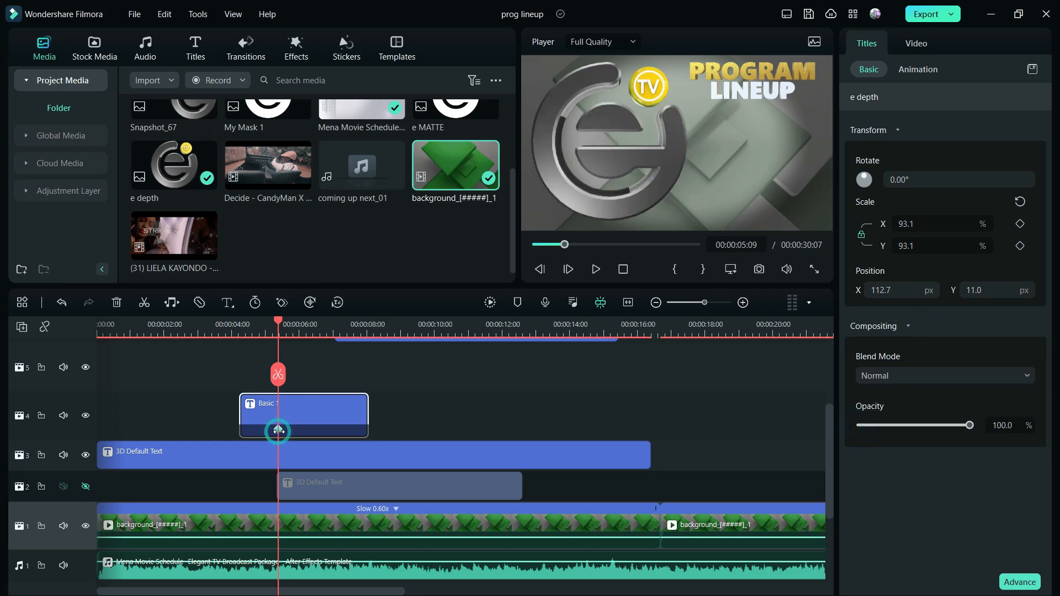
Remove both video opacity keyframes near the end of the Basic 1 clip on video track 4.
{"action": "left_click", "coordinate": [914, 43]}
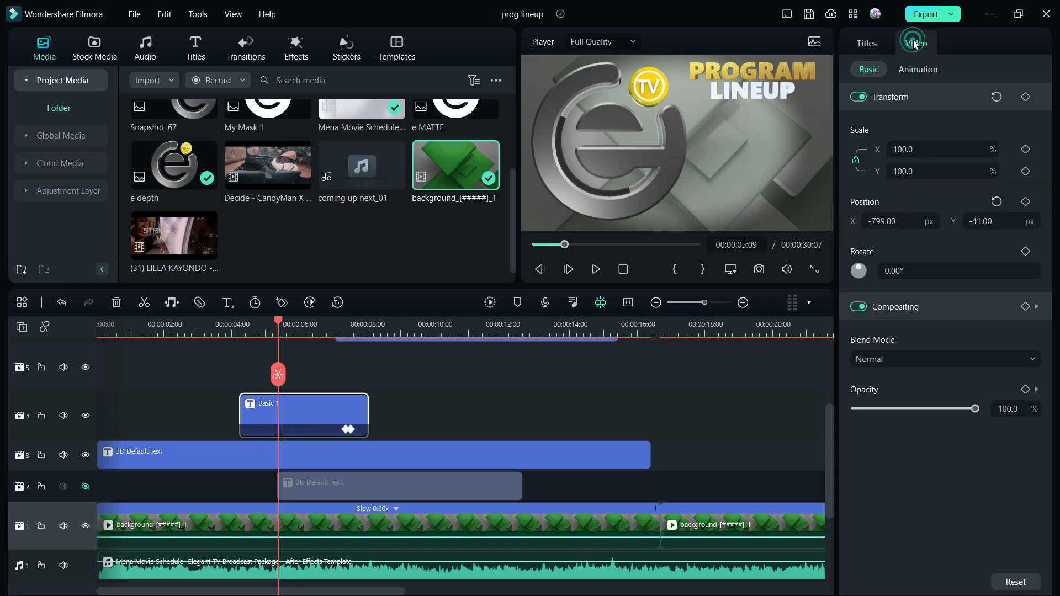
{"action": "left_click", "coordinate": [1037, 390]}
{"action": "left_click", "coordinate": [1025, 389]}
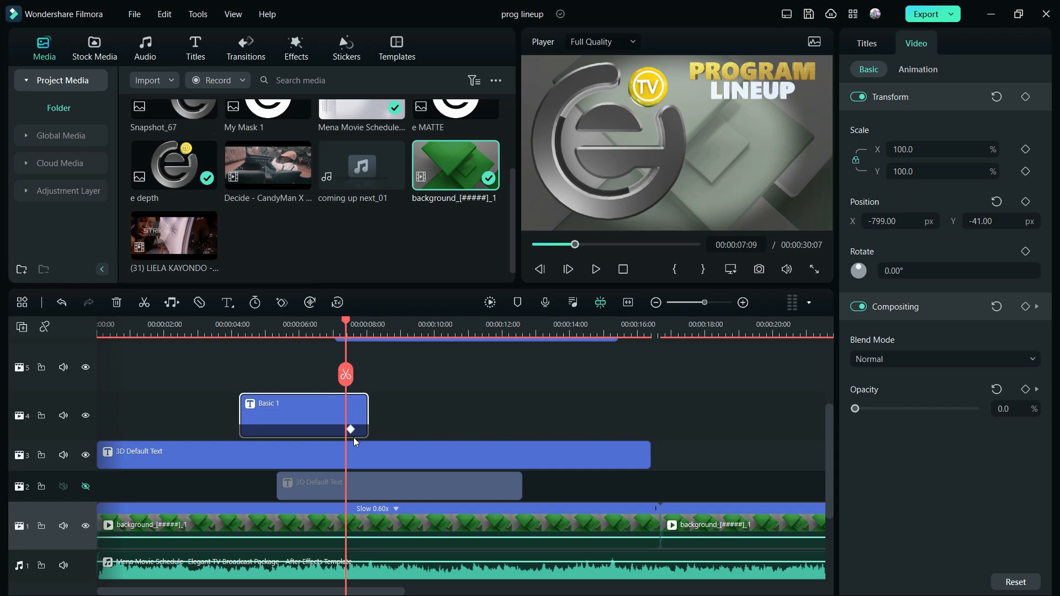
{"action": "left_click", "coordinate": [349, 327]}
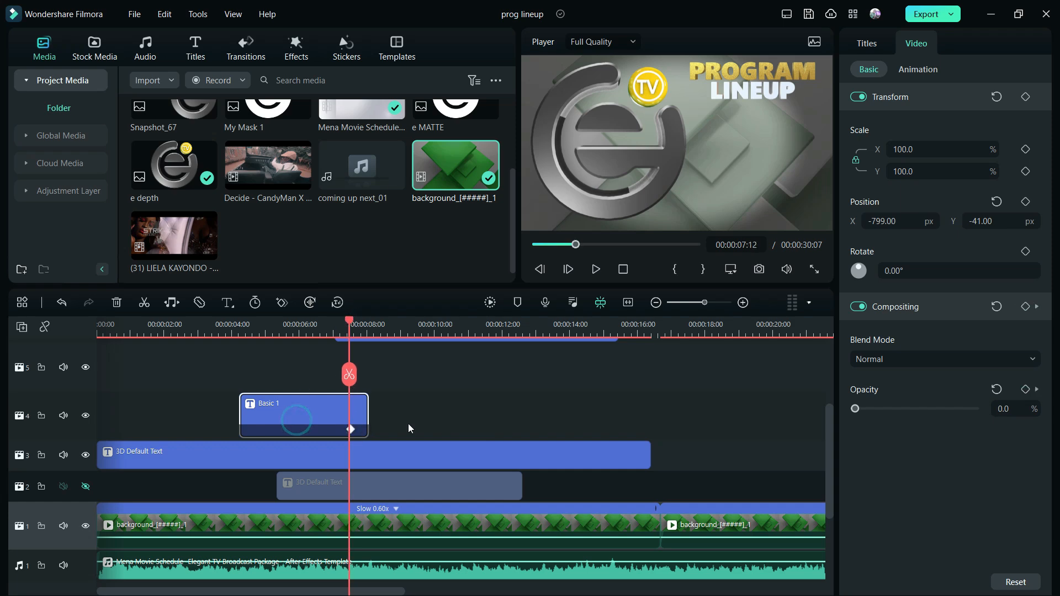
{"action": "left_click", "coordinate": [1037, 390]}
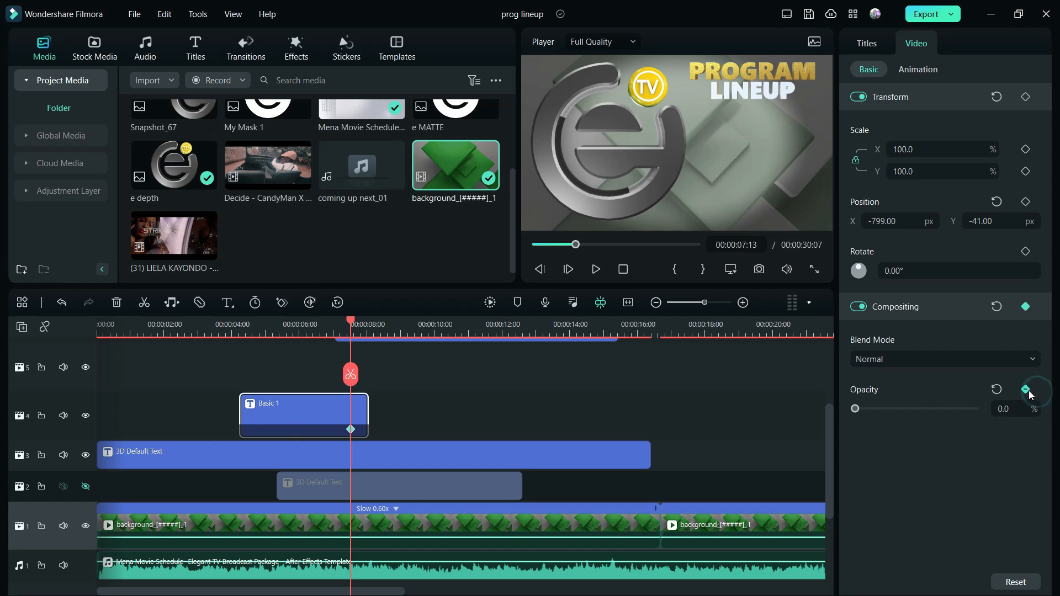
{"action": "left_click", "coordinate": [1026, 389]}
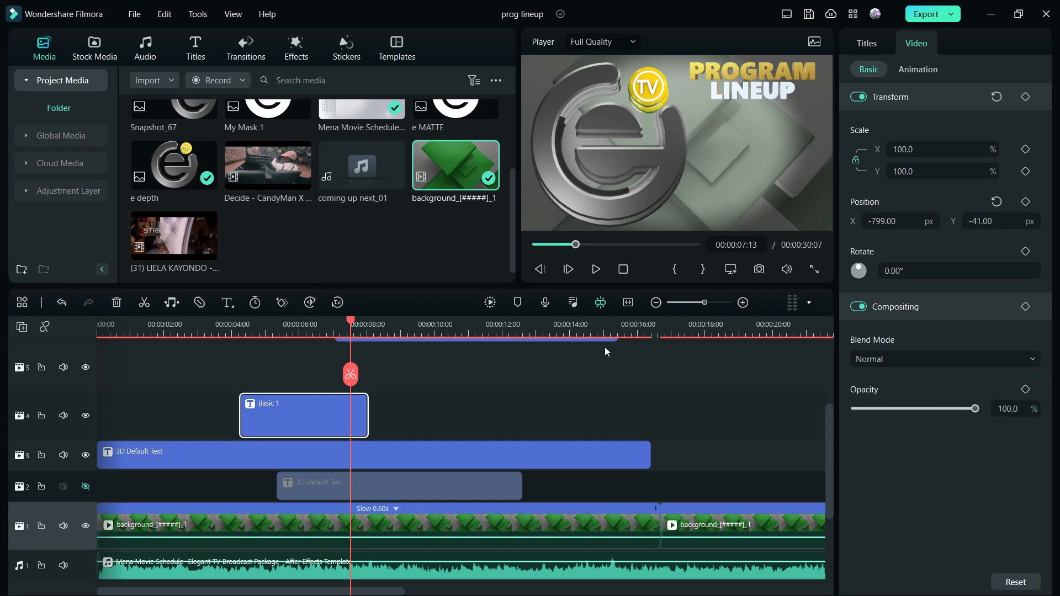
Play back the logo animation of the Basic 1 clip on video track 4 from before its start and past its end.
{"action": "left_click", "coordinate": [254, 335]}
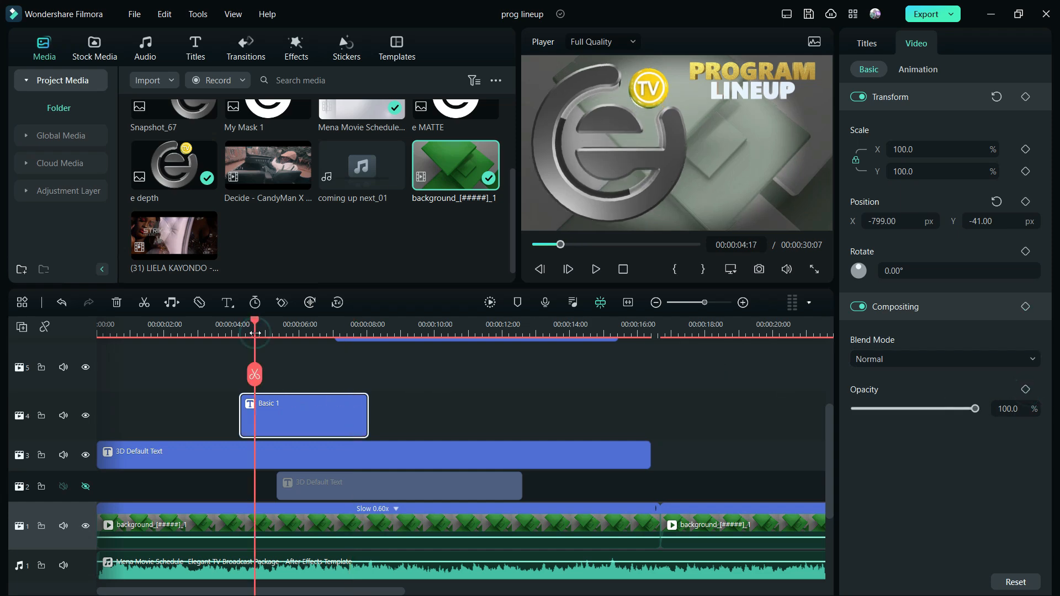
{"action": "left_click", "coordinate": [223, 325]}
{"action": "key", "text": "space"}
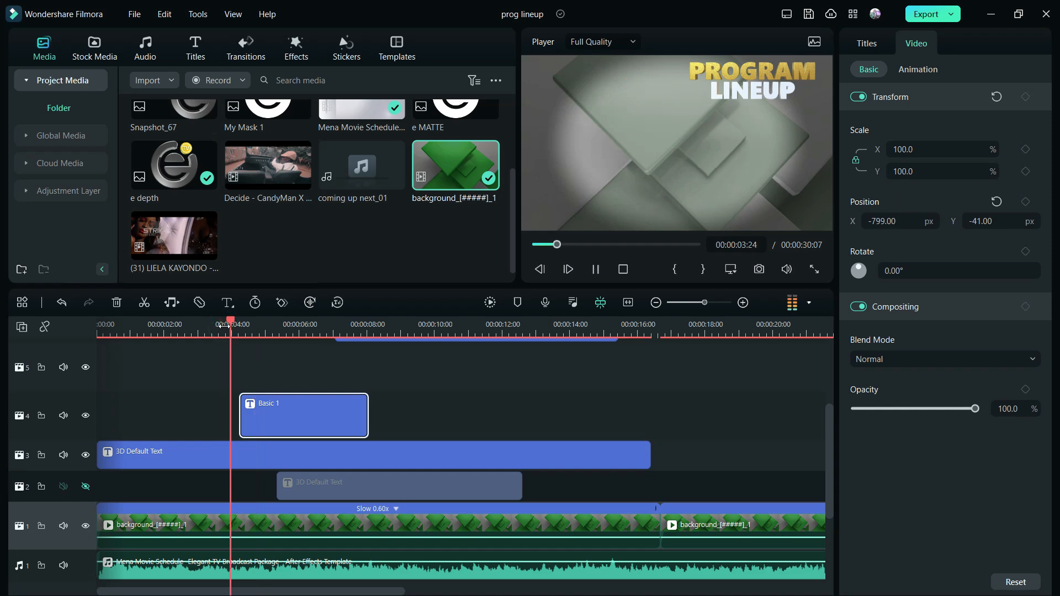
{"action": "key", "text": "space"}
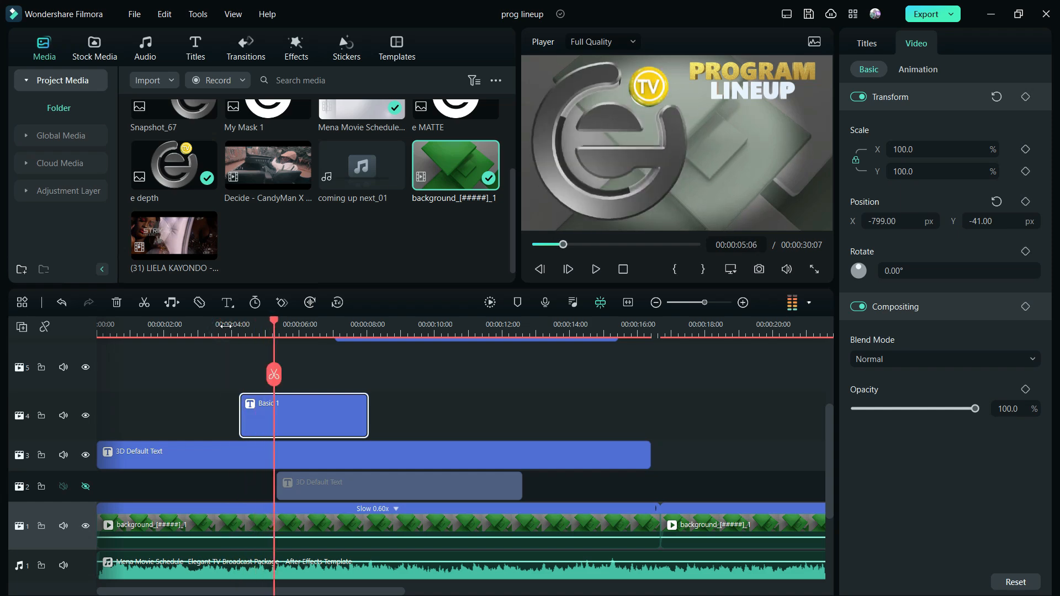
{"action": "left_click_drag", "start_coordinate": [274, 323], "coordinate": [239, 326]}
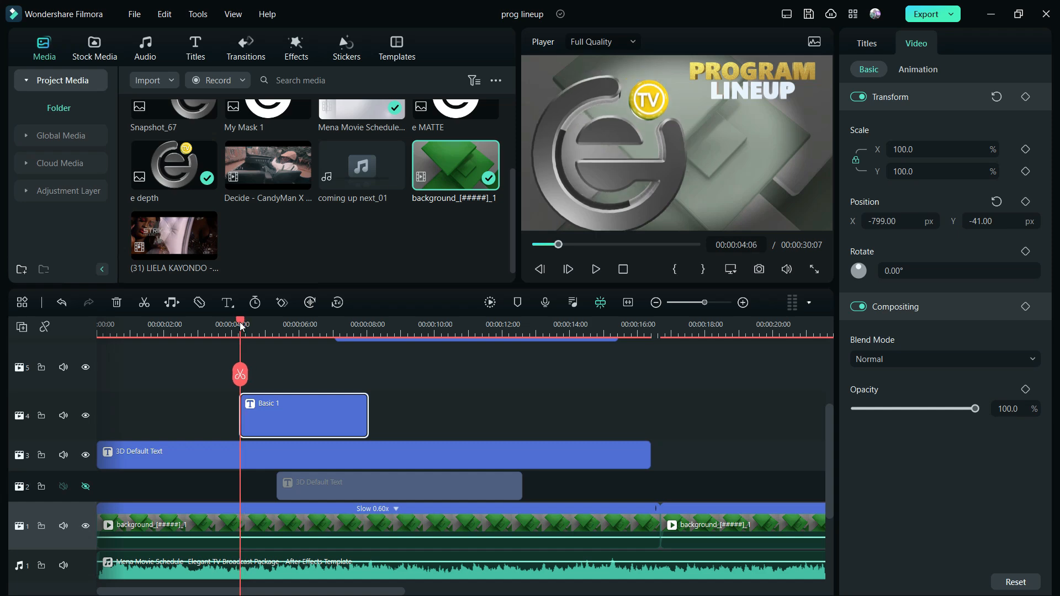
{"action": "key", "text": "space"}
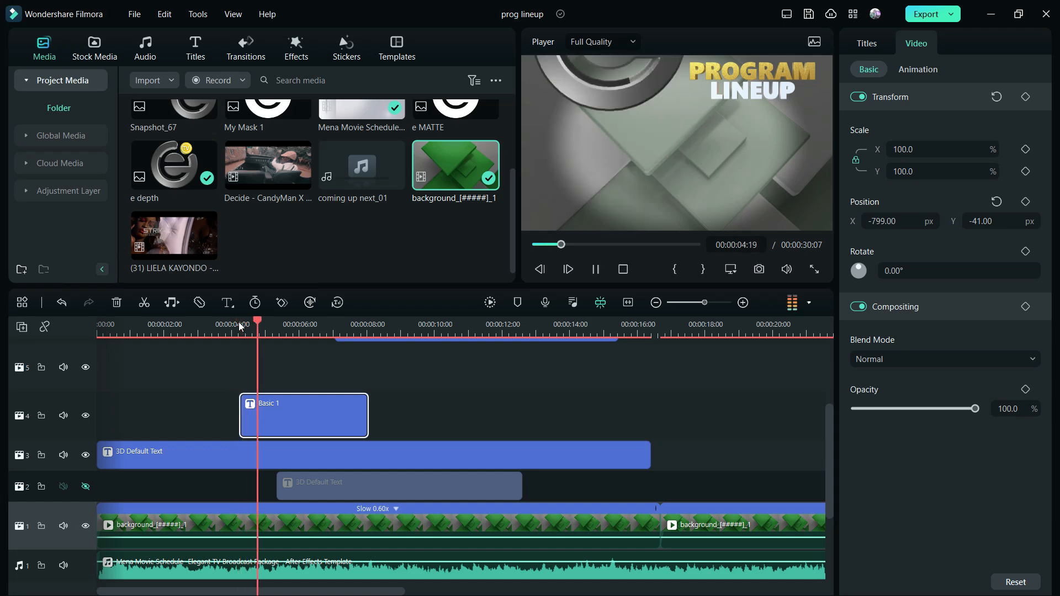
{"action": "key", "text": "space"}
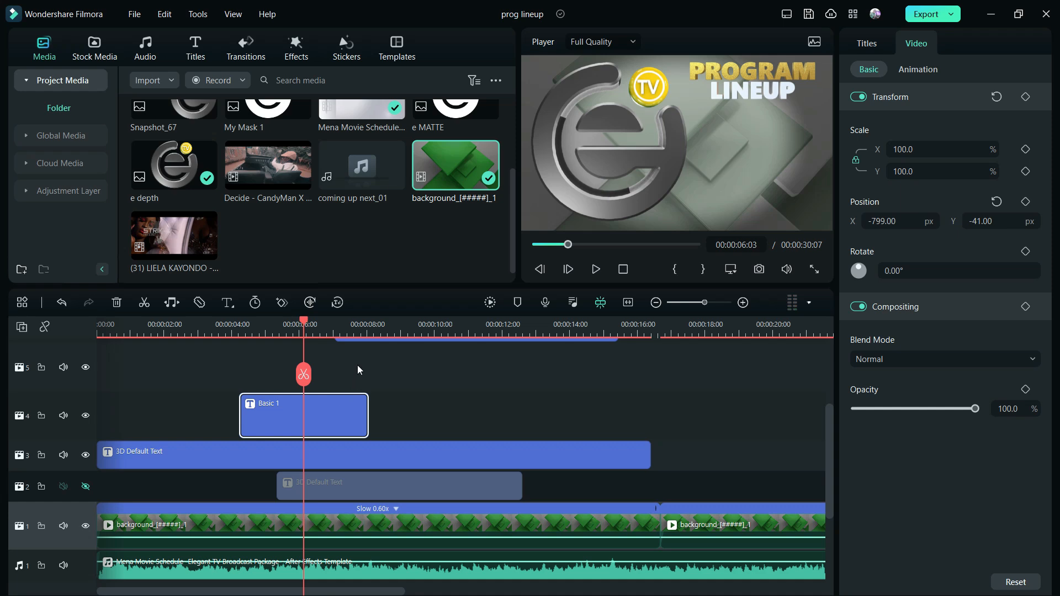
{"action": "left_click", "coordinate": [352, 331]}
{"action": "key", "text": "space"}
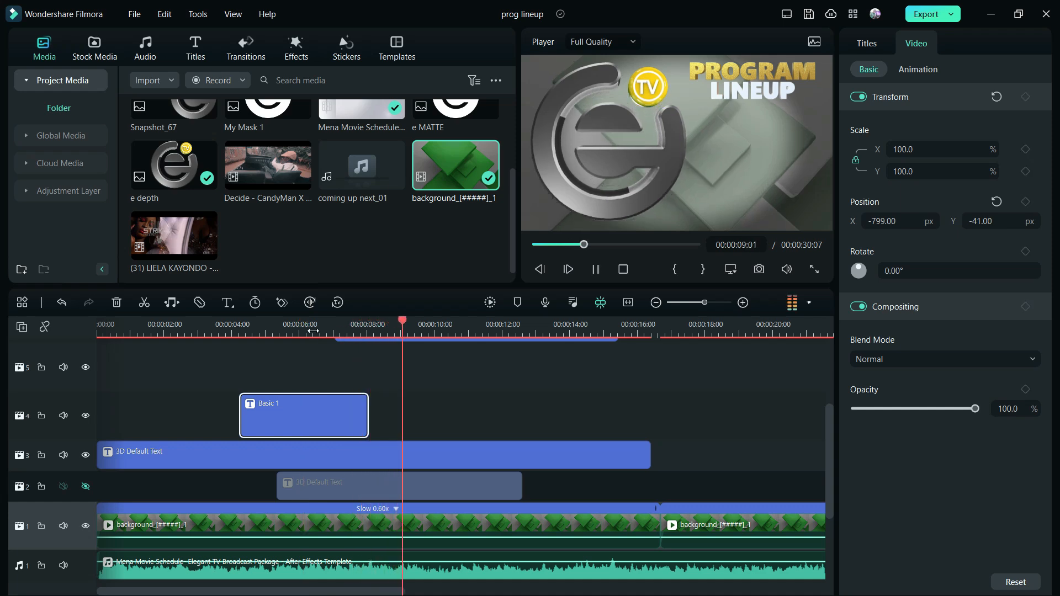
{"action": "left_click", "coordinate": [267, 330]}
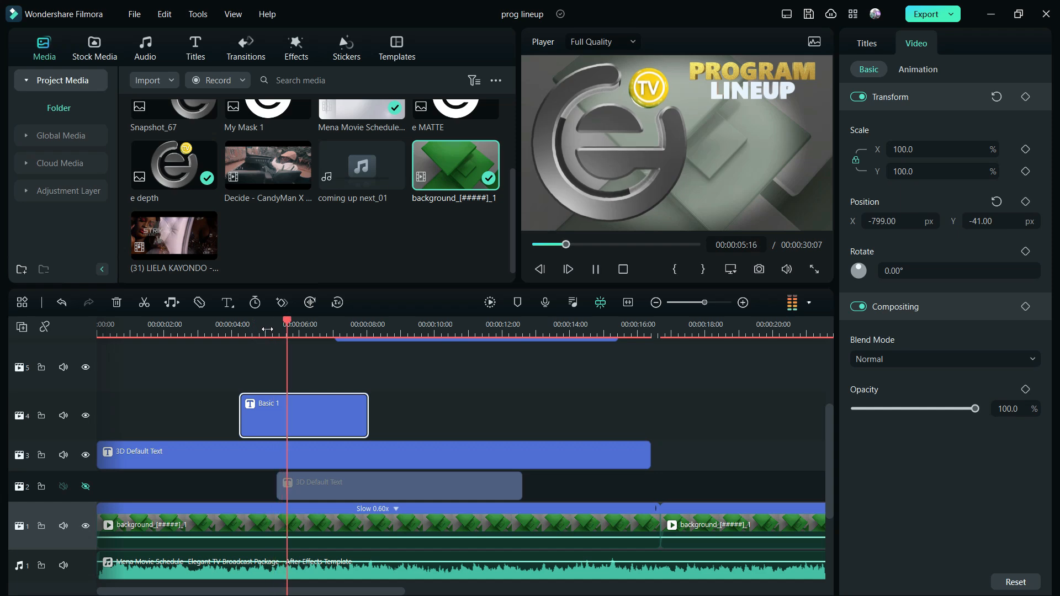
{"action": "key", "text": "space"}
Inspect the 3D Default Text clips on video tracks 2 and 3, briefly hiding track 3 and showing it again.
{"action": "left_click", "coordinate": [324, 486]}
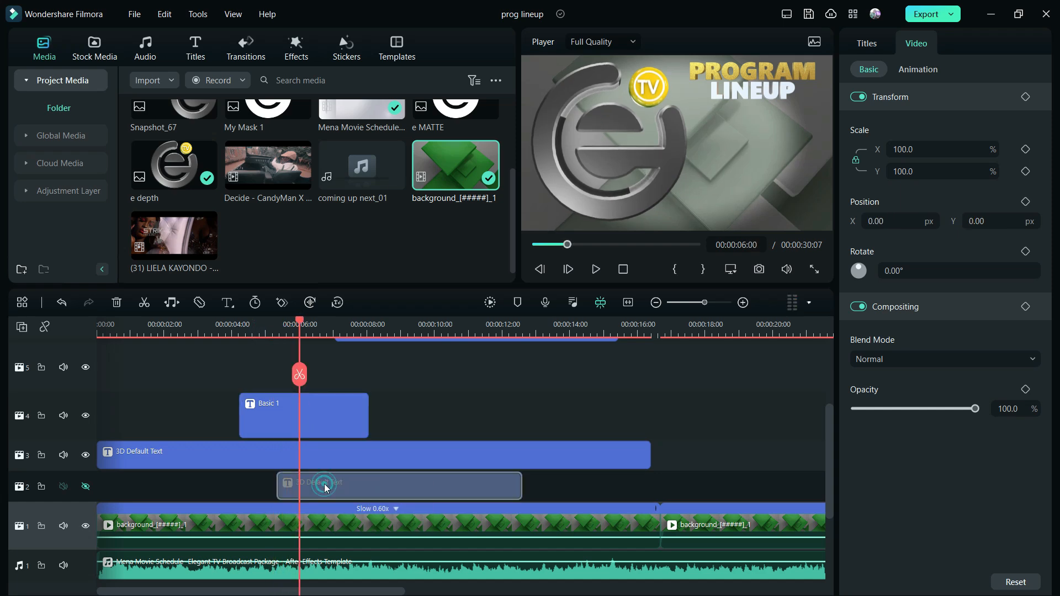
{"action": "left_click", "coordinate": [325, 456]}
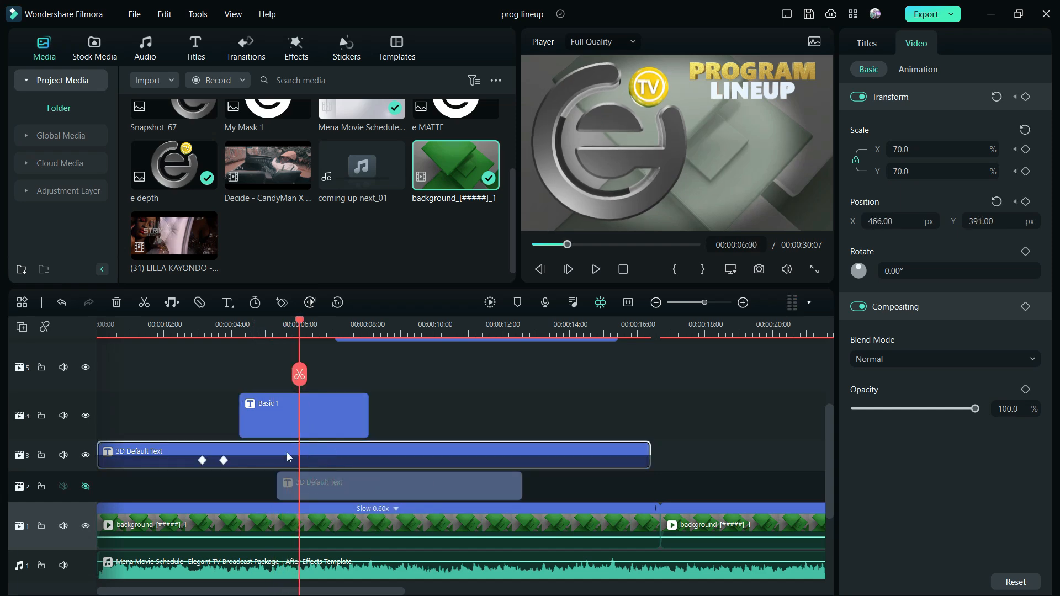
{"action": "left_click", "coordinate": [86, 456]}
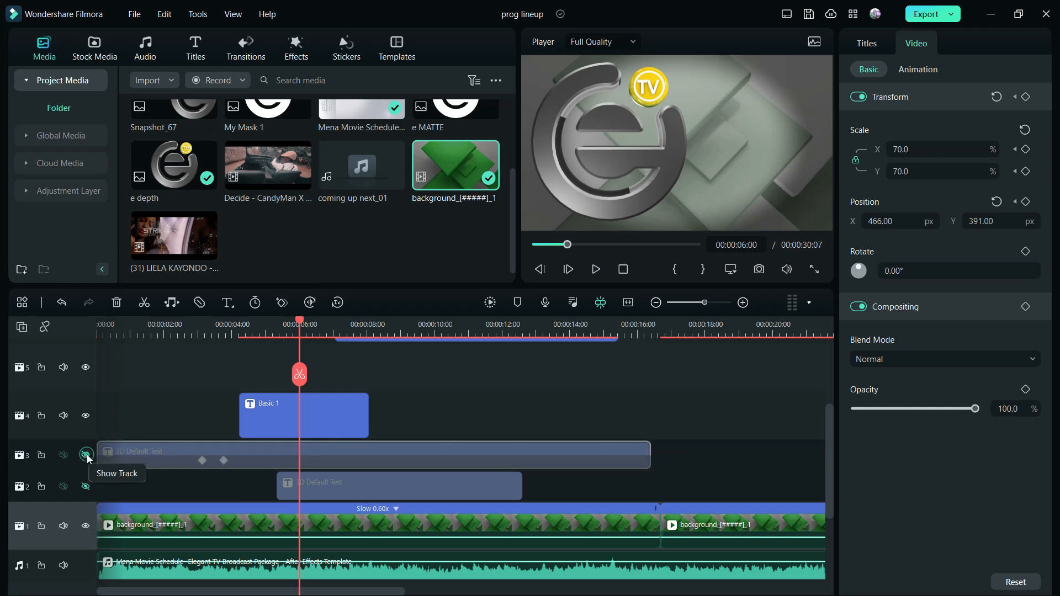
{"action": "left_click", "coordinate": [86, 456]}
Select the Basic 1 clip on video track 6 and play back its overlap with the Basic 1 clip on track 4.
{"action": "scroll", "coordinate": [323, 437], "scroll_direction": "up", "scroll_amount": 2}
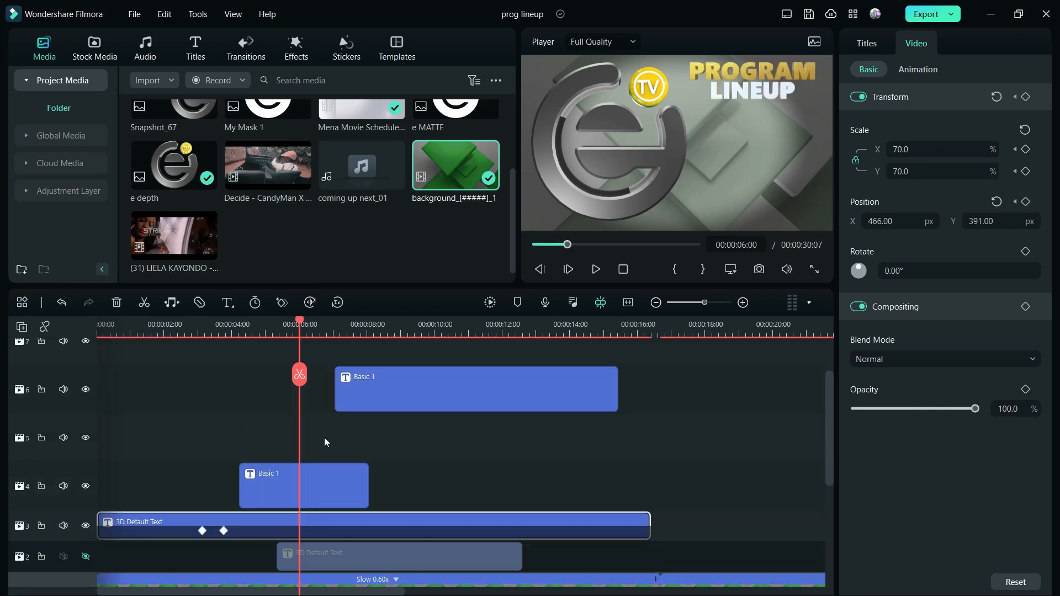
{"action": "left_click", "coordinate": [368, 409]}
{"action": "key", "text": "space"}
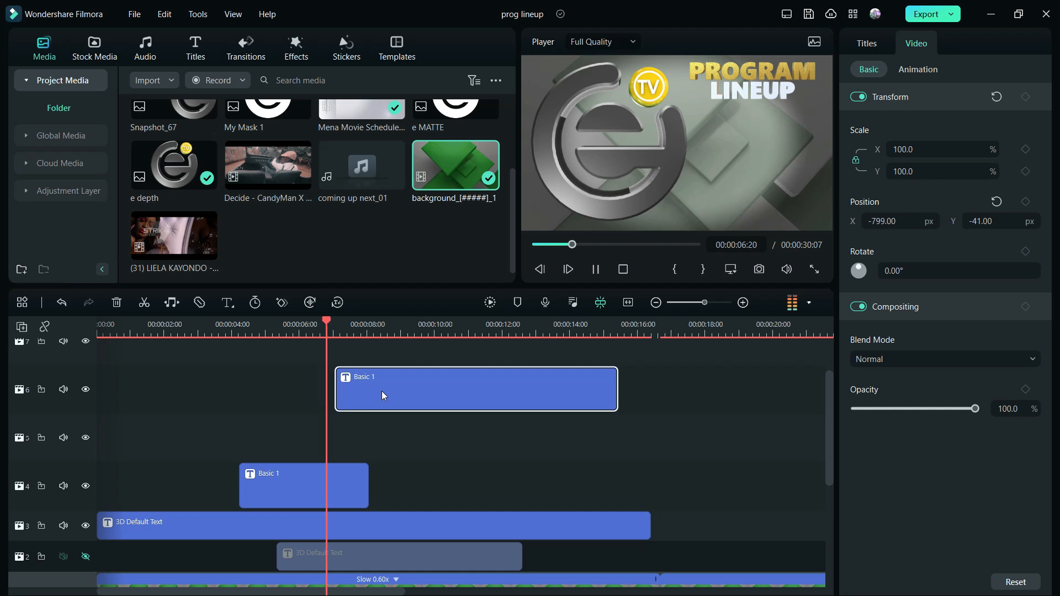
{"action": "key", "text": "space"}
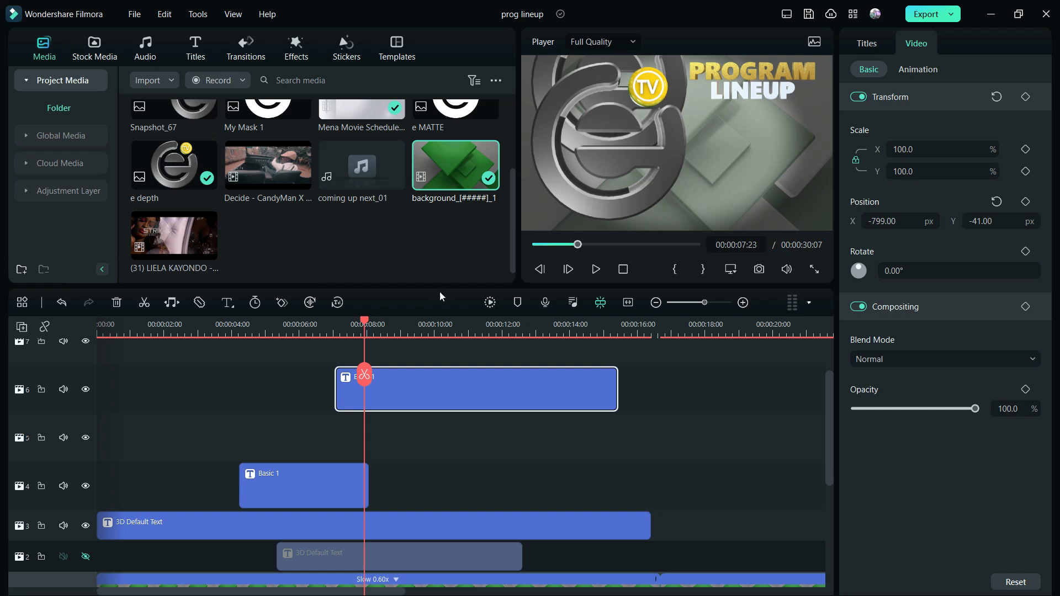
Keyframe the opacity of the Basic 1 clip on video track 4 at 100% at 00:00:07:01 and 0% at 00:00:07:03.
{"action": "left_click", "coordinate": [308, 479]}
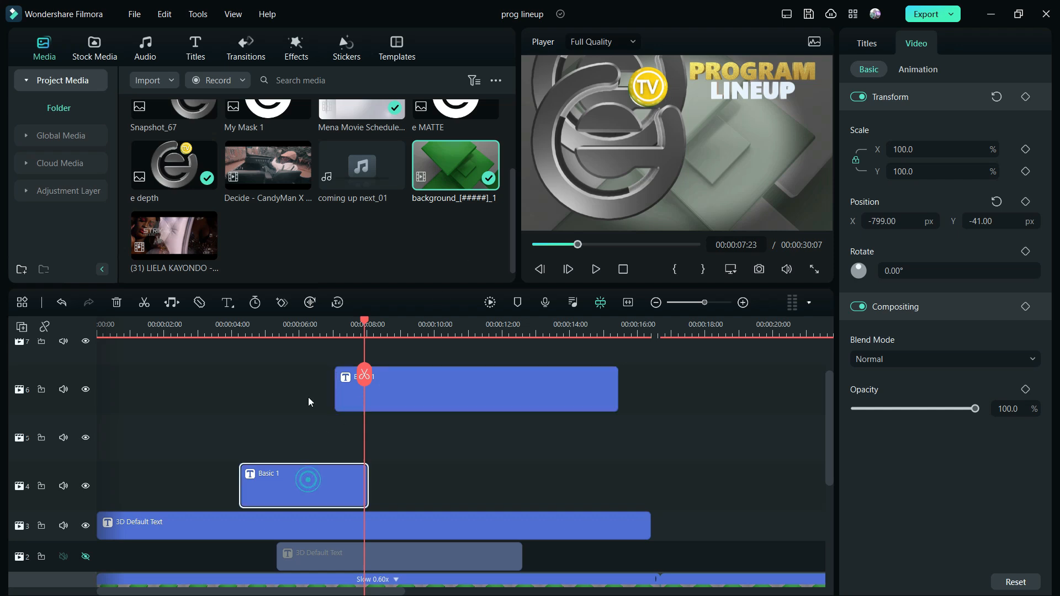
{"action": "left_click", "coordinate": [310, 325]}
{"action": "left_click", "coordinate": [223, 336]}
{"action": "key", "text": "space"}
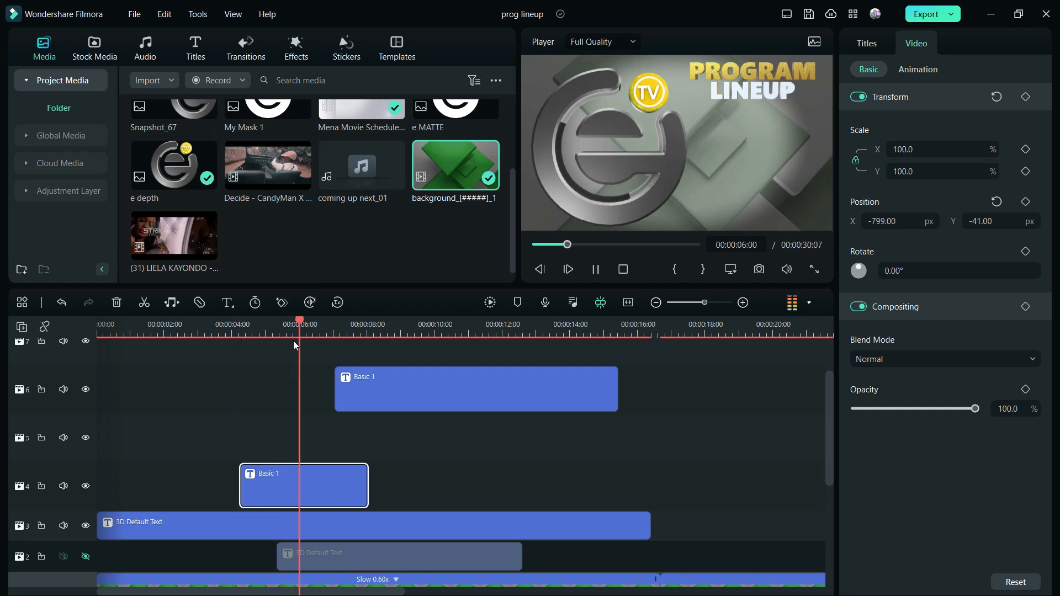
{"action": "key", "text": "space"}
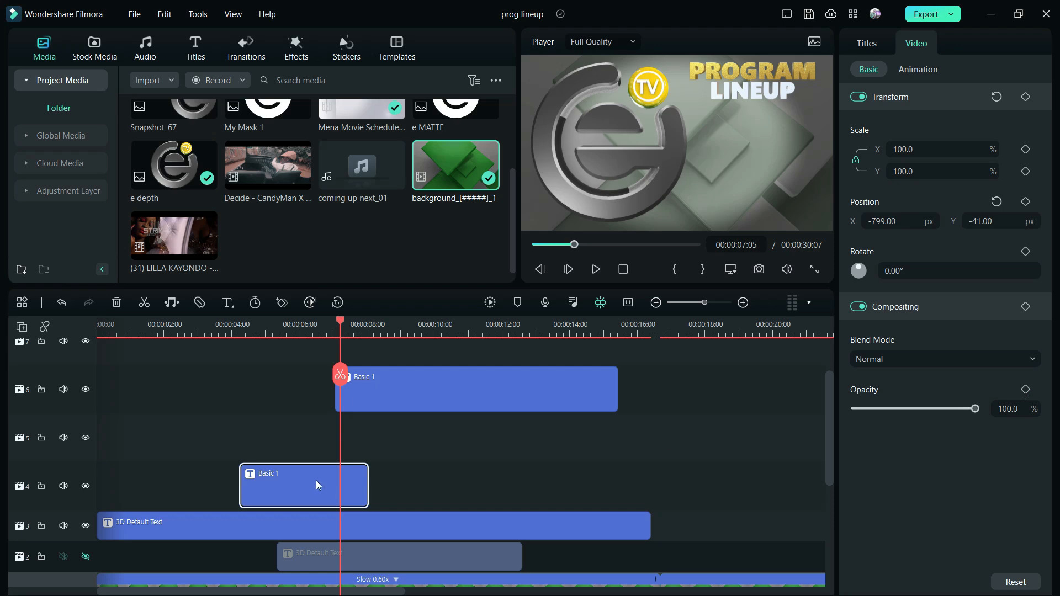
{"action": "left_click_drag", "start_coordinate": [340, 322], "coordinate": [334, 326]}
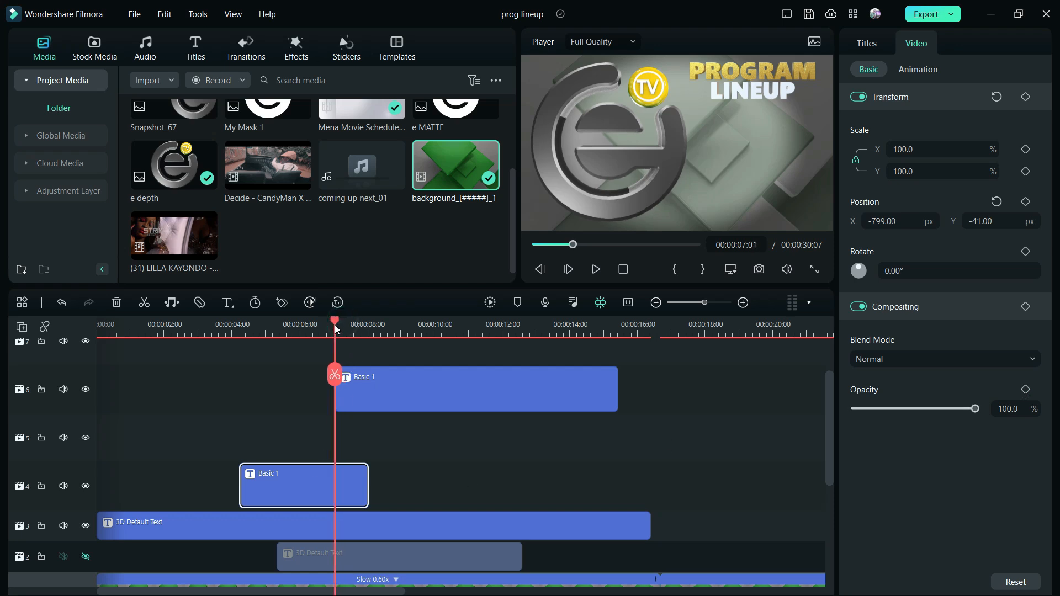
{"action": "left_click", "coordinate": [1025, 389]}
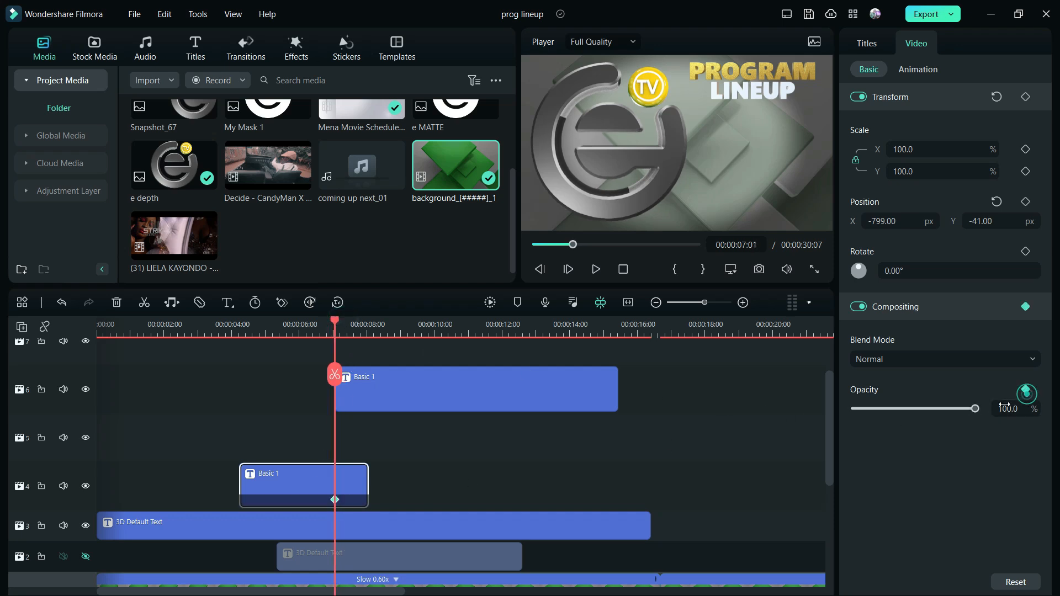
{"action": "mouse_move", "coordinate": [338, 325]}
{"action": "left_mouse_down"}
{"action": "mouse_move", "coordinate": [355, 325]}
{"action": "mouse_move", "coordinate": [338, 323]}
{"action": "left_mouse_up"}
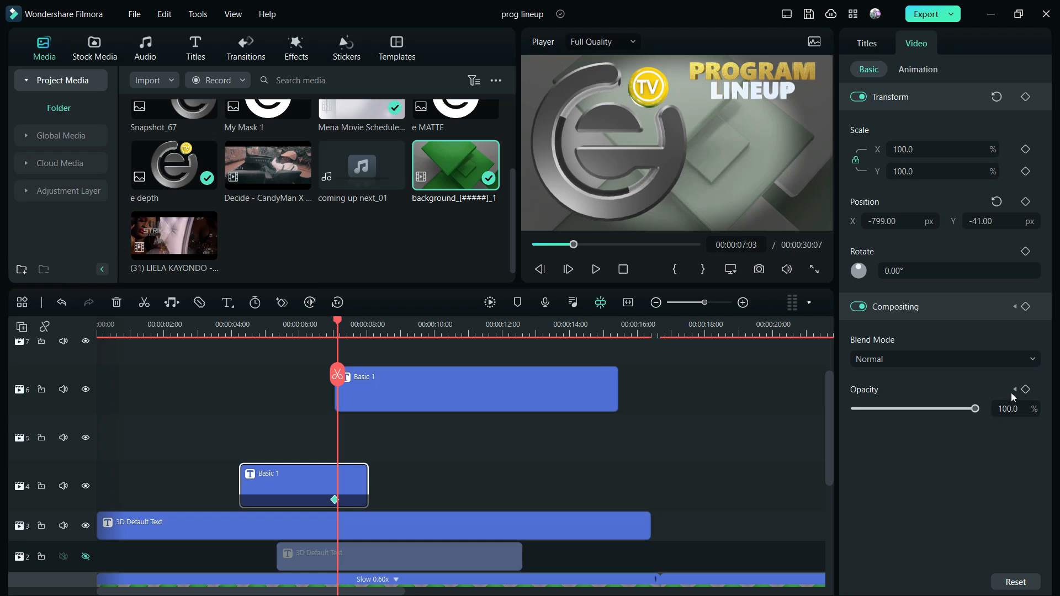
{"action": "left_click_drag", "start_coordinate": [974, 409], "coordinate": [801, 410]}
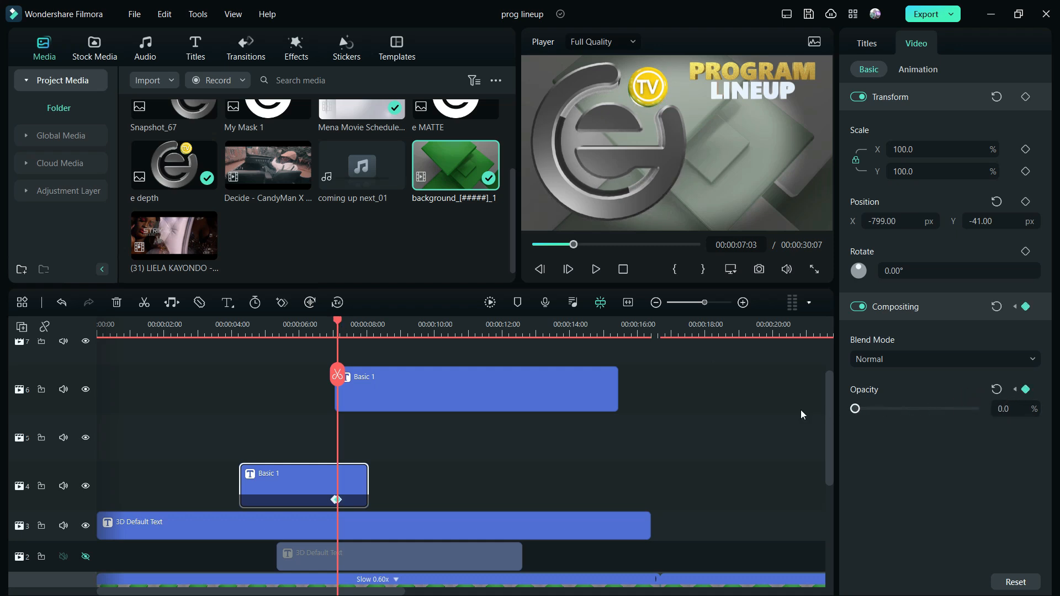
{"action": "left_click_drag", "start_coordinate": [724, 410], "coordinate": [650, 420]}
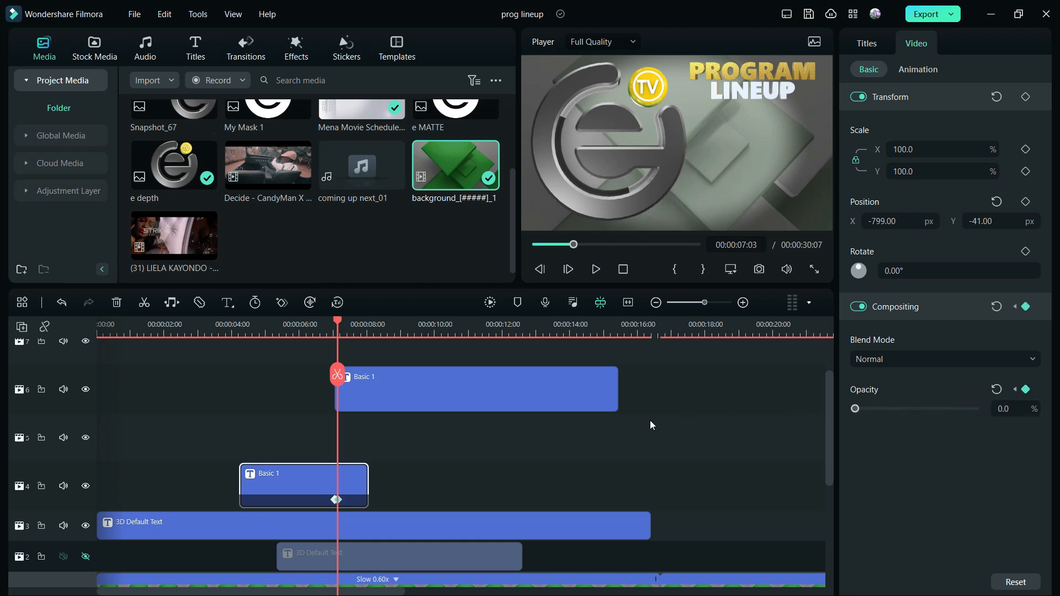
Play back the handover from the Basic 1 clip on video track 4 to the one on track 6.
{"action": "left_click", "coordinate": [288, 330]}
{"action": "key", "text": "space"}
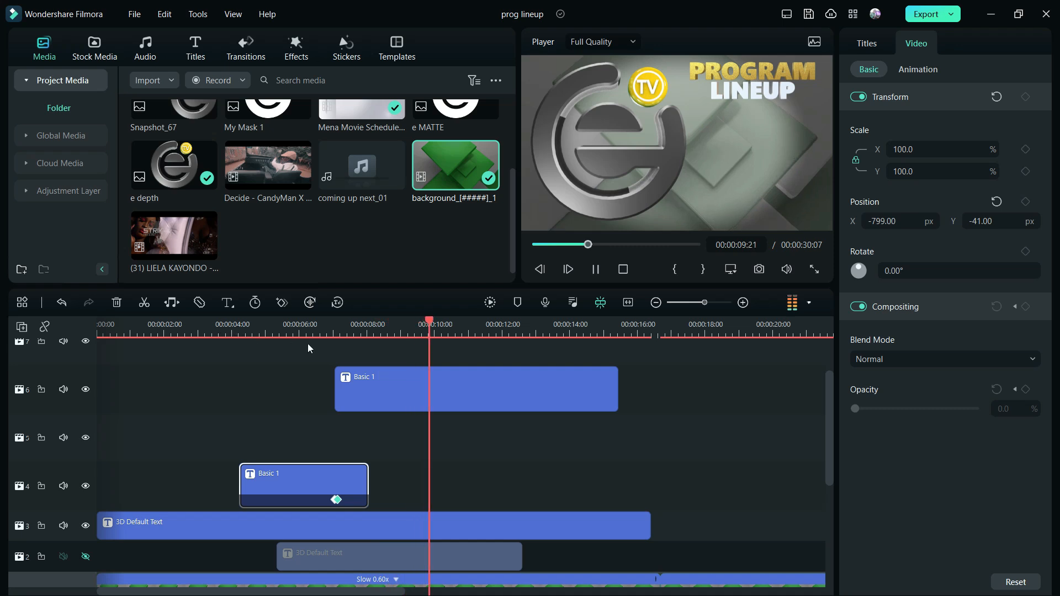
{"action": "key", "text": "space"}
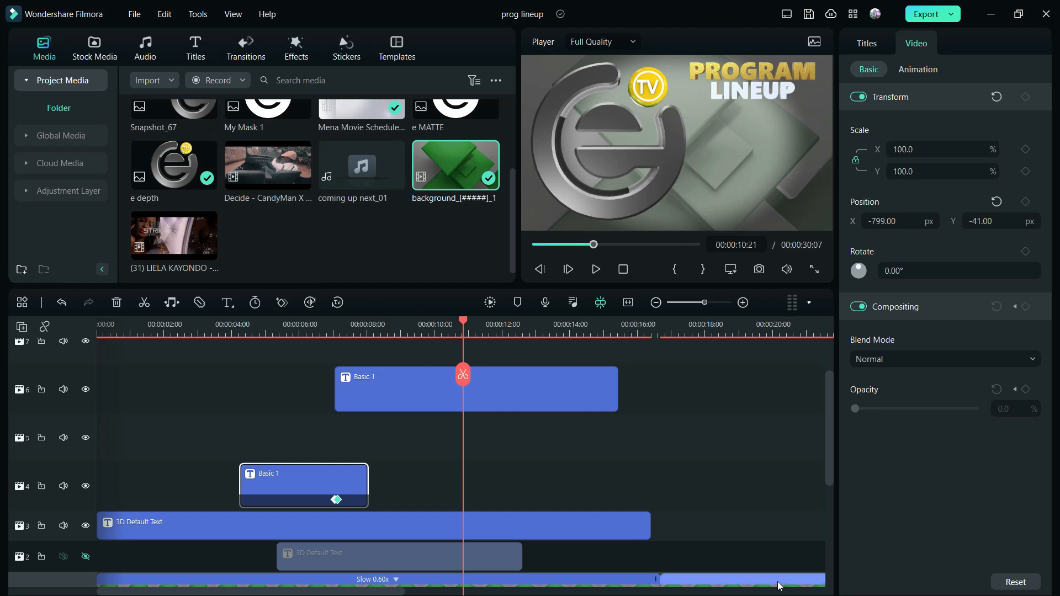
{"action": "key", "text": "super"}
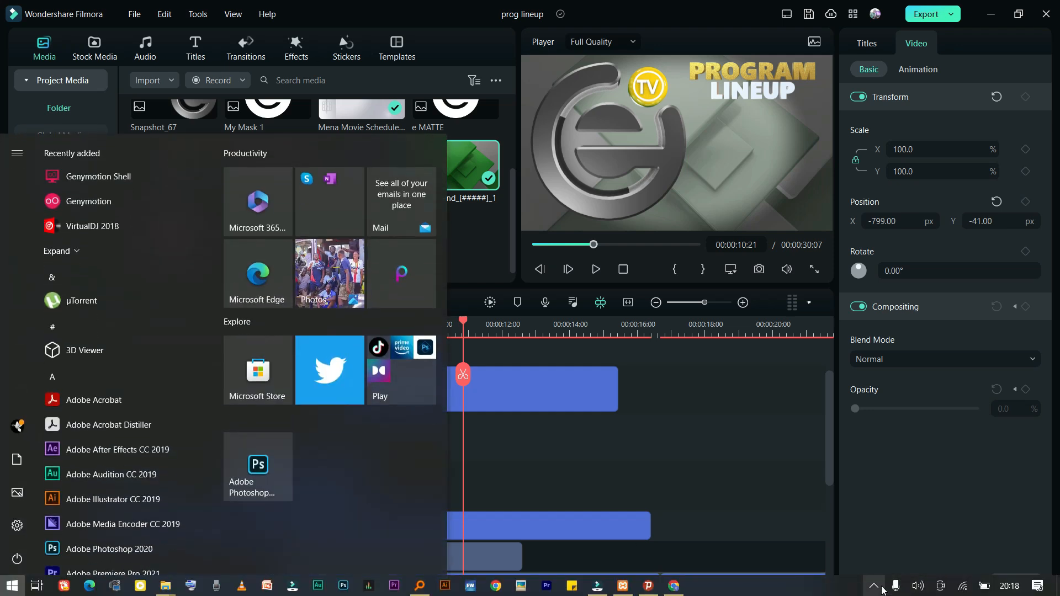
{"action": "left_click", "coordinate": [880, 587]}
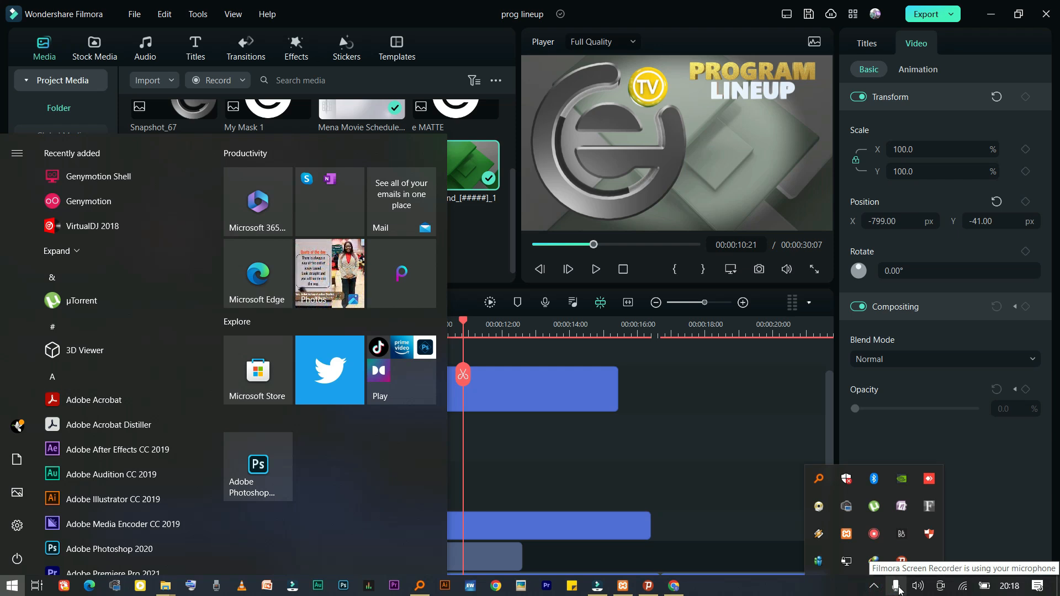
Play back the program lineup from 00:00:10:21 to 00:00:14:05 beneath the Basic 1 clip on video track 6.
{"action": "key", "text": "super"}
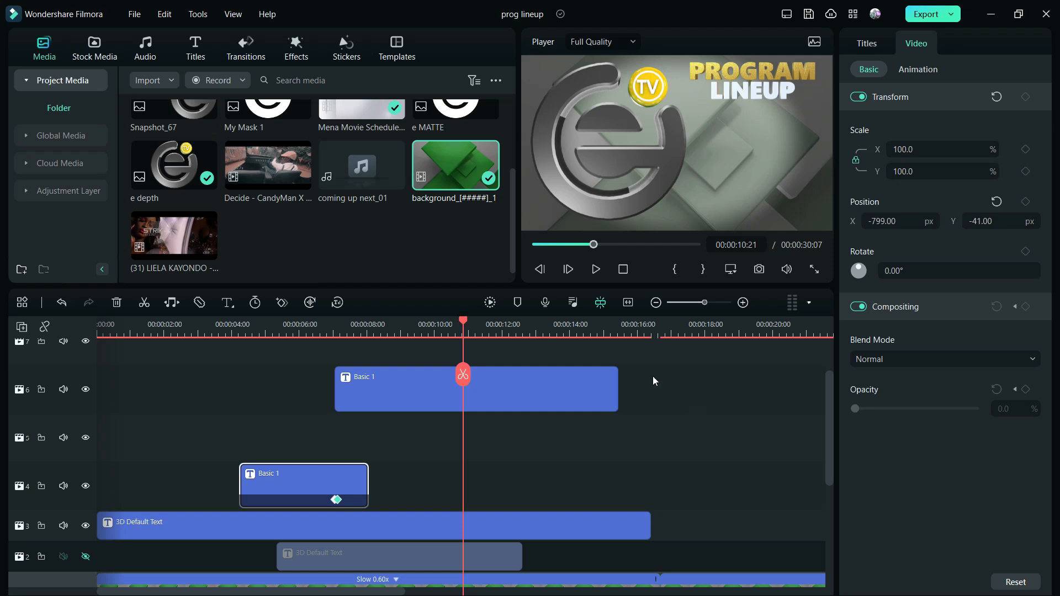
{"action": "key", "text": "space"}
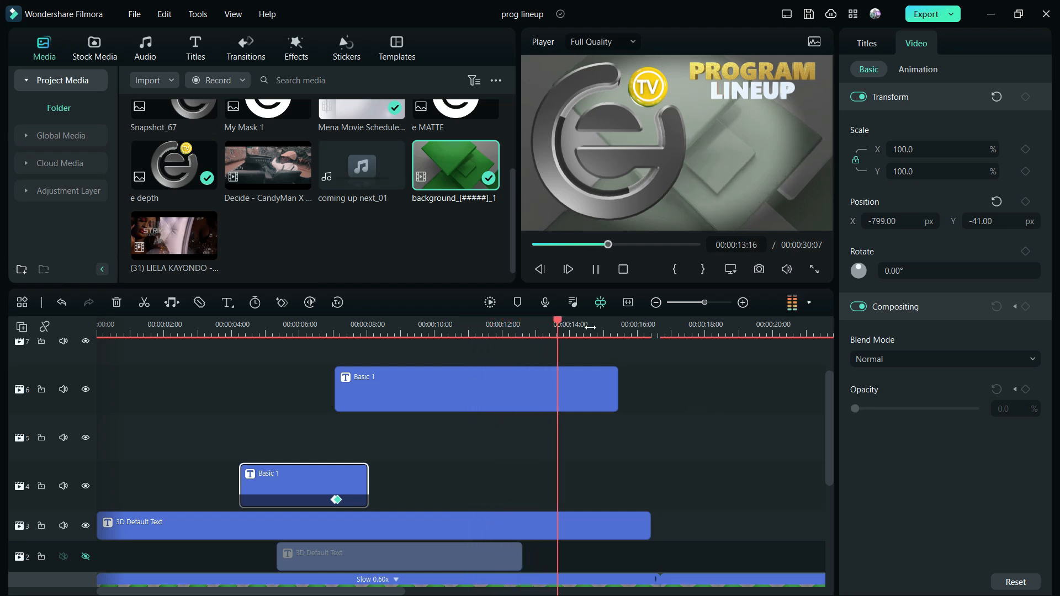
{"action": "key", "text": "space"}
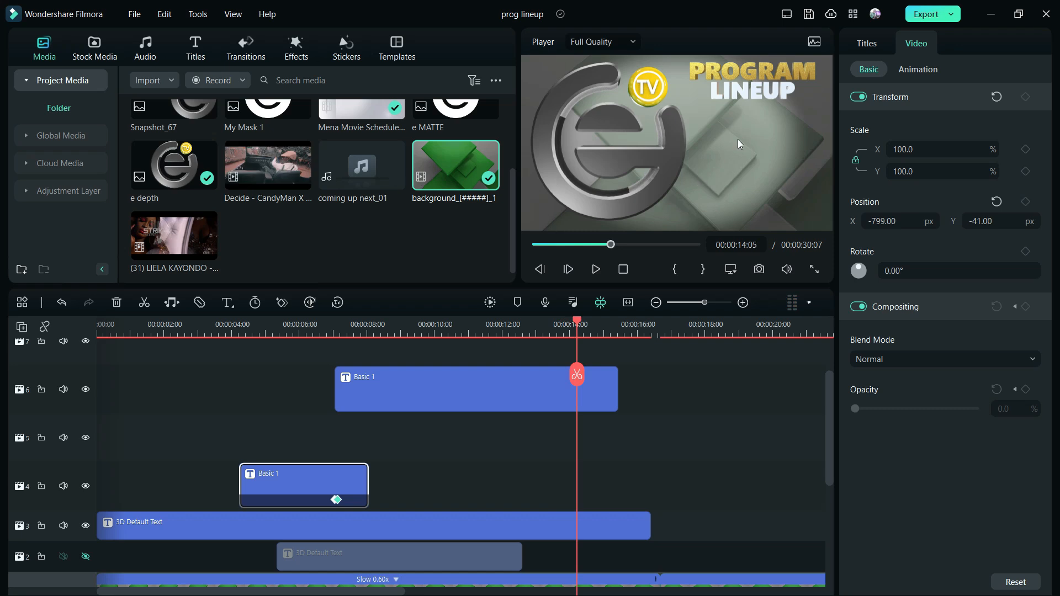
Turn off the computer's Wi-Fi.
{"action": "key", "text": "super"}
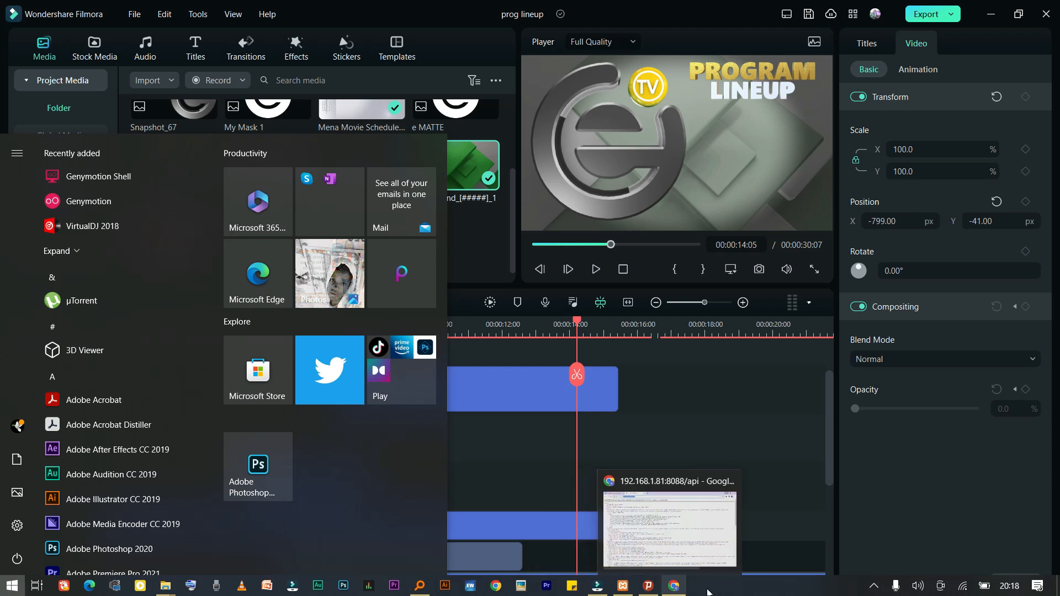
{"action": "left_click", "coordinate": [963, 586]}
{"action": "left_click", "coordinate": [836, 554]}
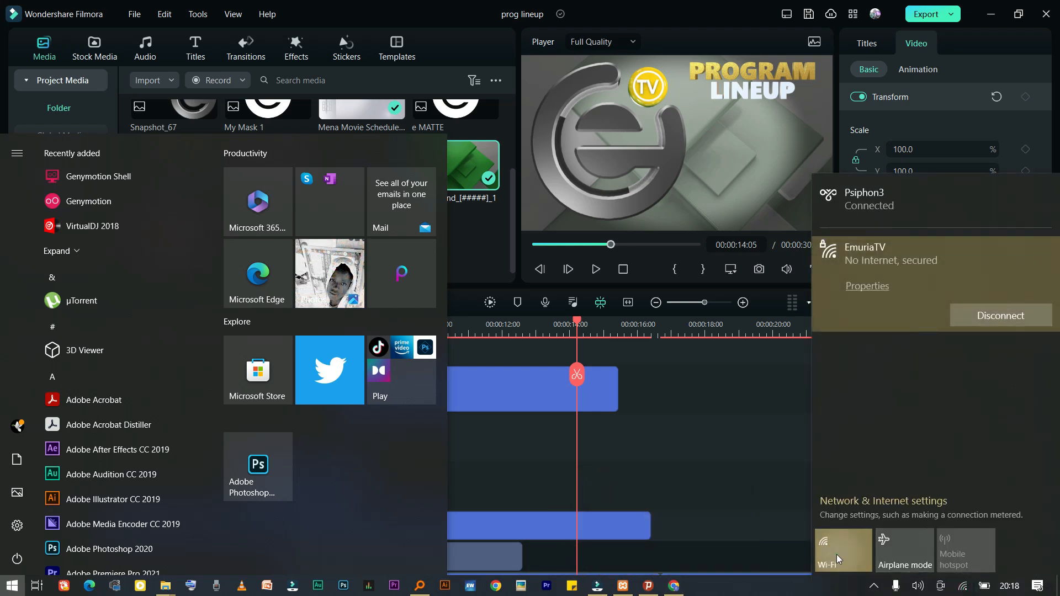
{"action": "left_click", "coordinate": [684, 4]}
Find vMix (x64) among the installed programs and launch it.
{"action": "left_click", "coordinate": [12, 585]}
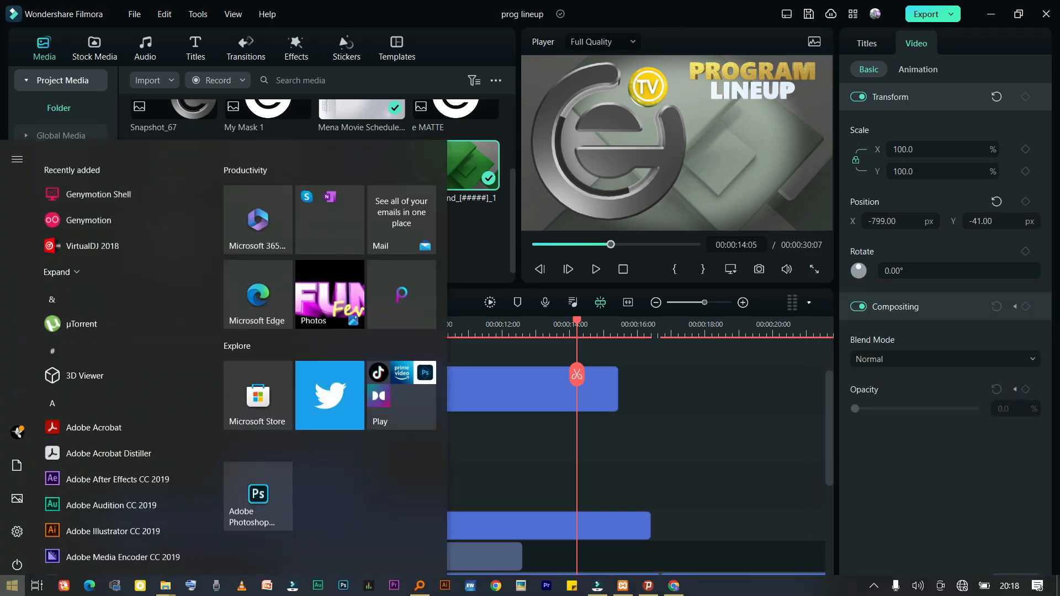
{"action": "type", "text": "vm"}
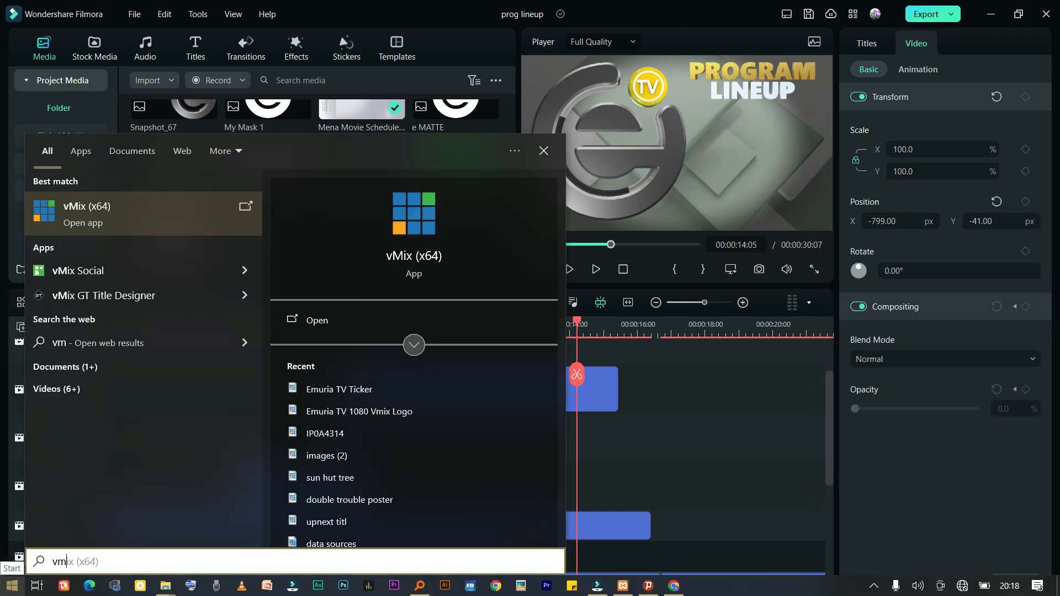
{"action": "key", "text": "Escape"}
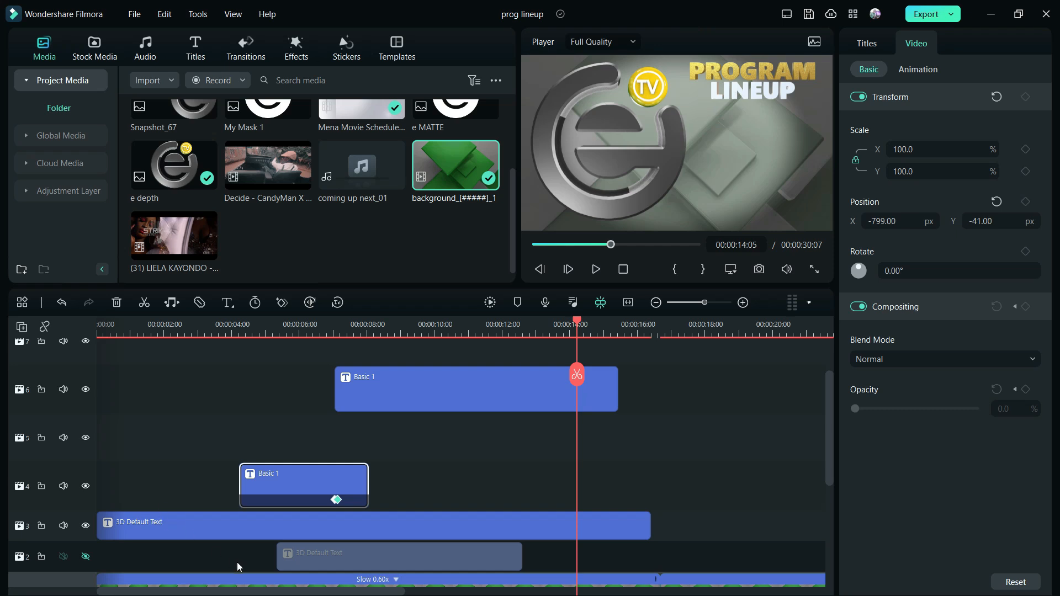
Show video track 2 and move its 3D Default Text clip to video track 4, after the Basic 1 clip.
{"action": "left_click", "coordinate": [86, 556]}
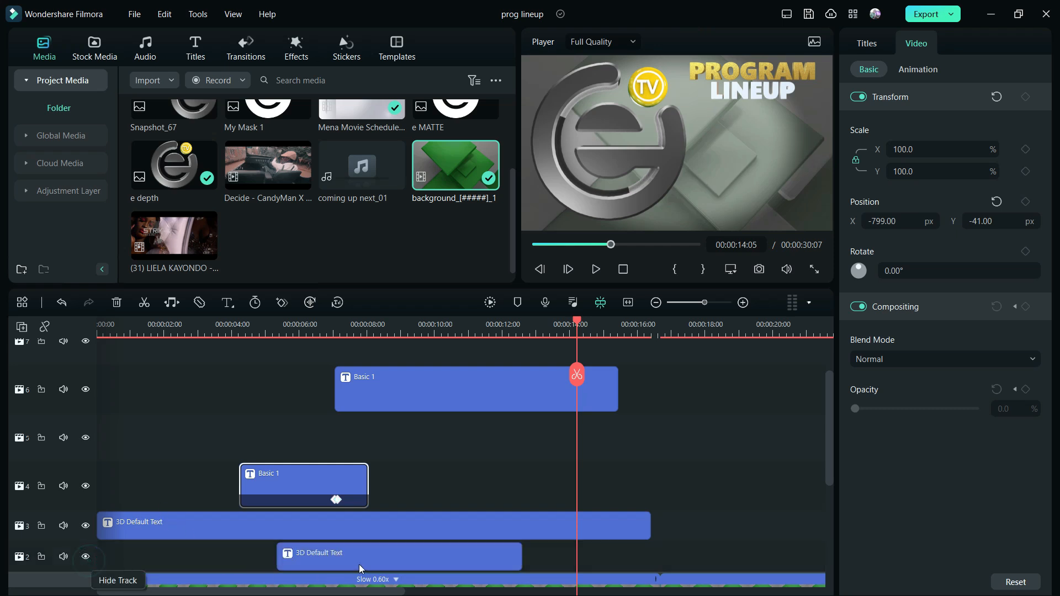
{"action": "left_click_drag", "start_coordinate": [360, 568], "coordinate": [508, 478]}
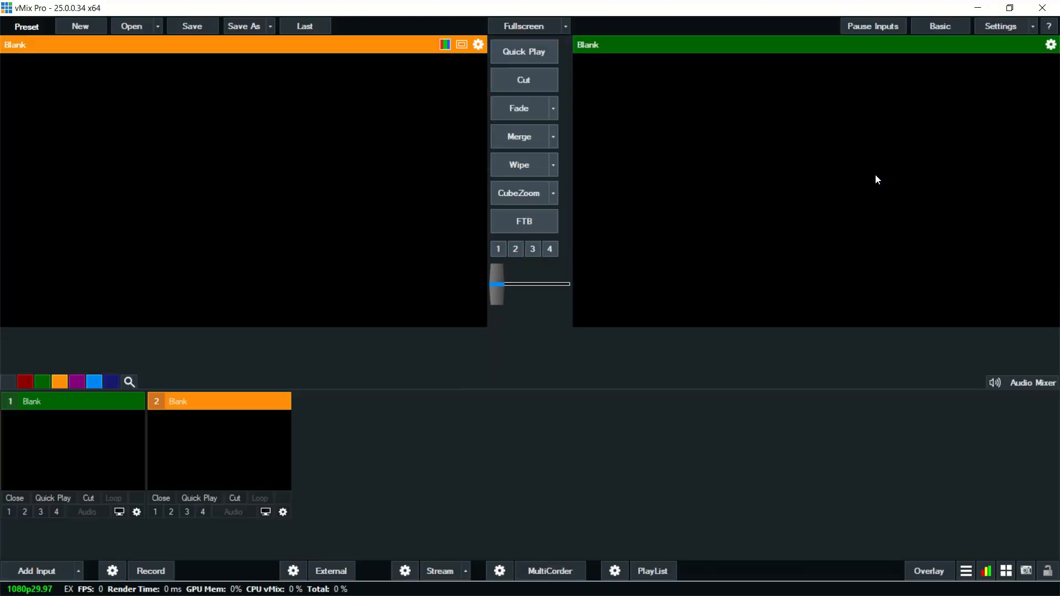
{"action": "left_click", "coordinate": [968, 12]}
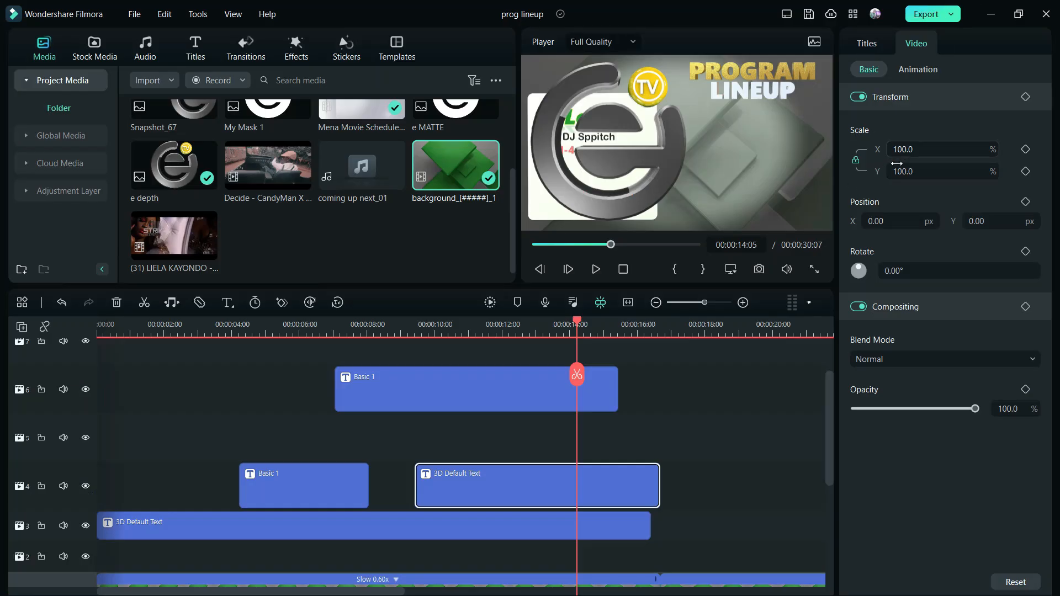
Scale the 3D Default Text clip on video track 4 to 92.4% at position X 915, Y -37, and hide the track.
{"action": "left_click_drag", "start_coordinate": [866, 216], "coordinate": [988, 217]}
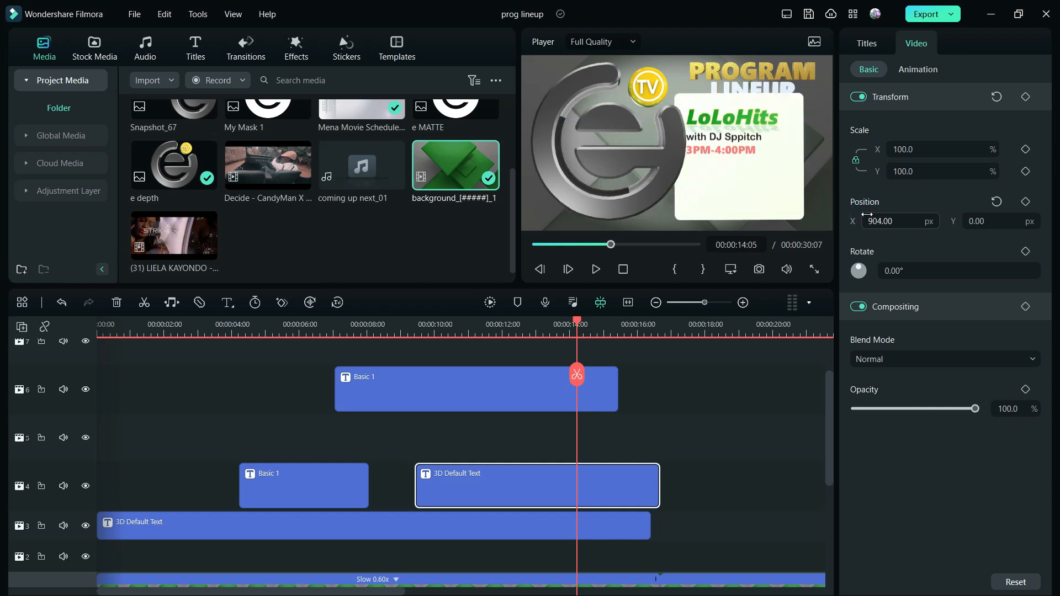
{"action": "left_click_drag", "start_coordinate": [914, 150], "coordinate": [887, 150]}
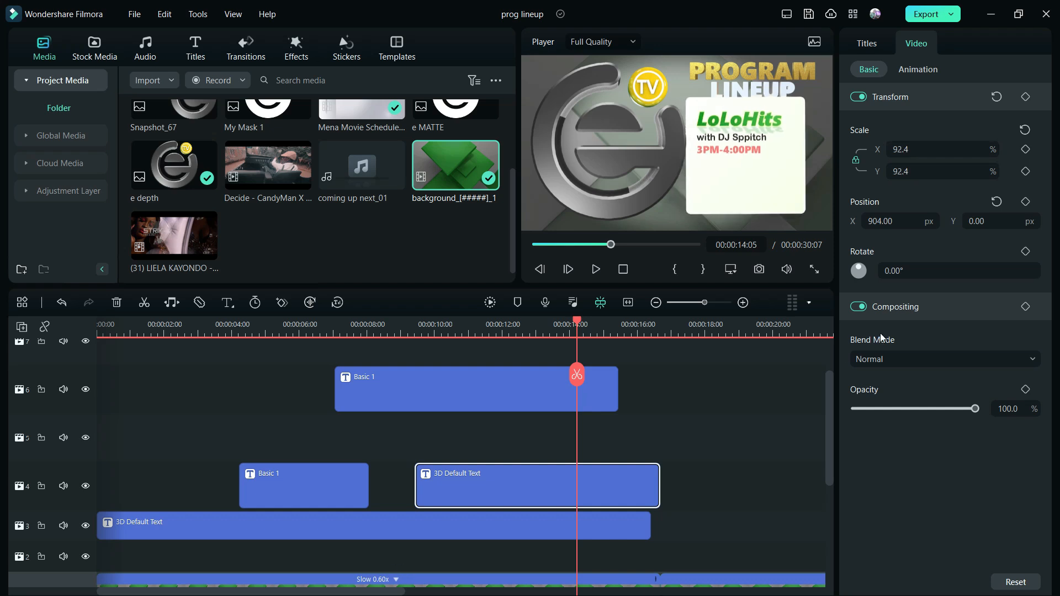
{"action": "mouse_move", "coordinate": [974, 222]}
{"action": "left_mouse_down"}
{"action": "mouse_move", "coordinate": [985, 222]}
{"action": "mouse_move", "coordinate": [968, 222]}
{"action": "left_mouse_up"}
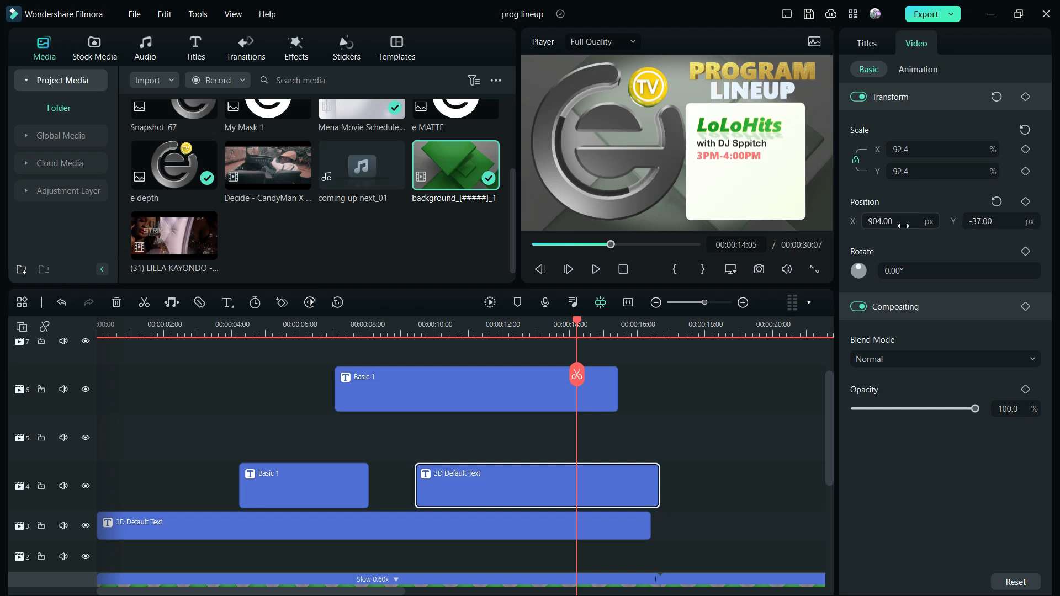
{"action": "left_click_drag", "start_coordinate": [872, 223], "coordinate": [874, 224]}
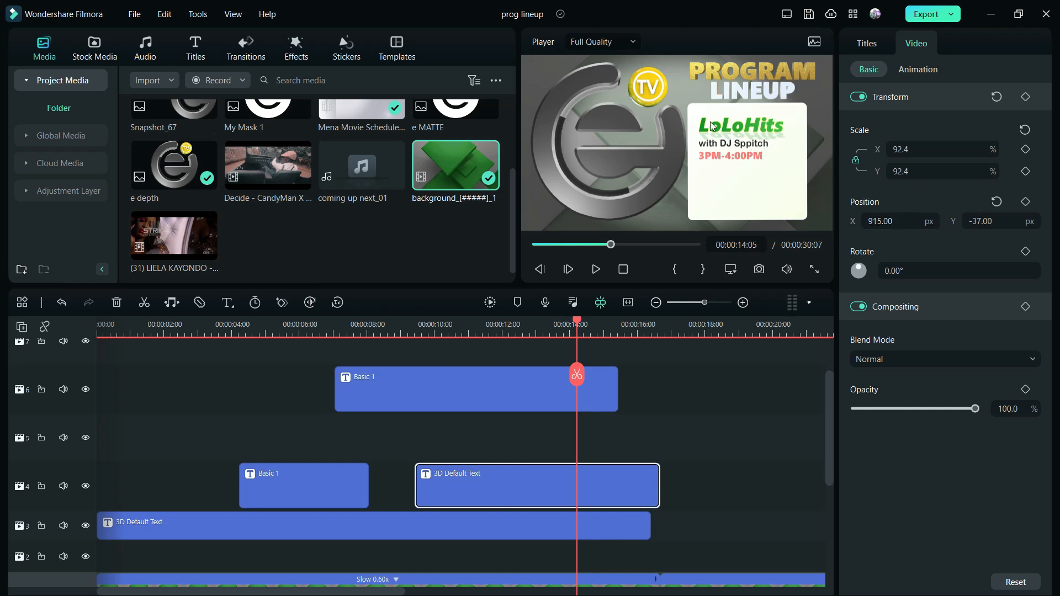
{"action": "left_click", "coordinate": [85, 485]}
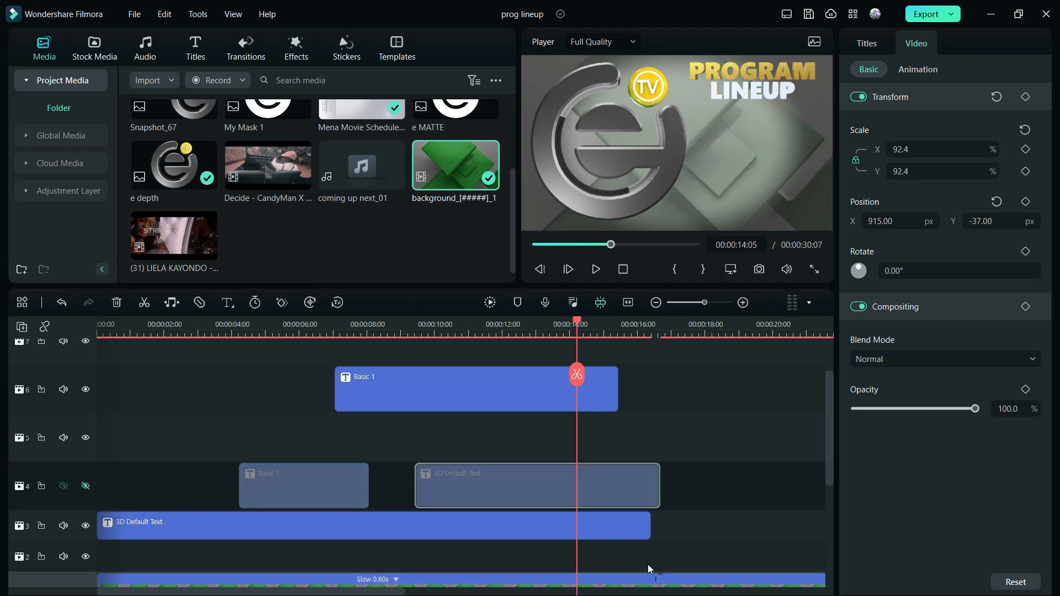
Switch to vMix and try to add PROG LINE UP.gtzip from the Emuria Tv other Clips folder as a title input.
{"action": "key", "text": "alt+Tab"}
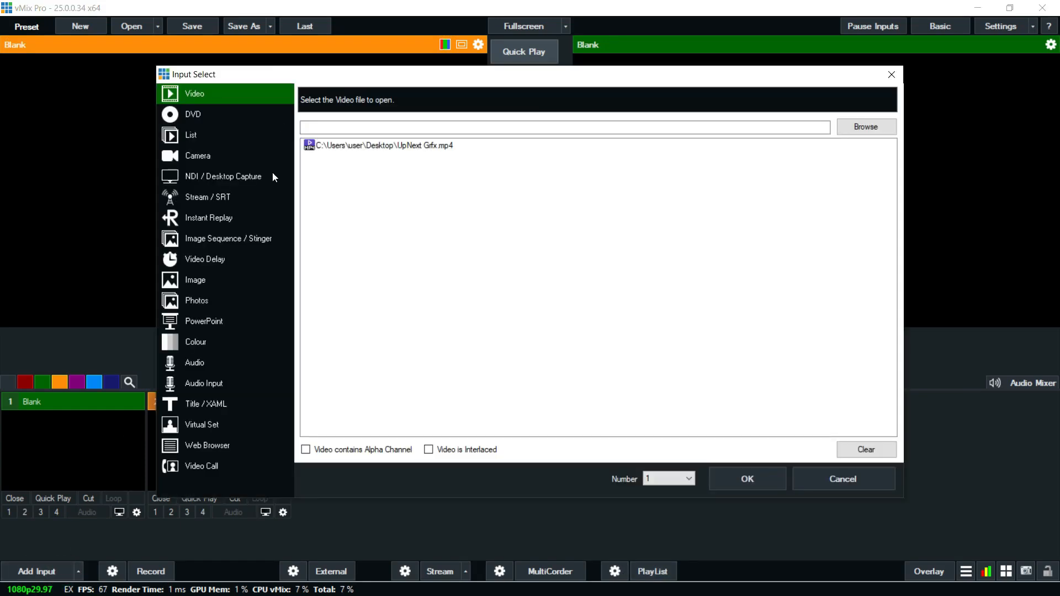
{"action": "left_click", "coordinate": [221, 178]}
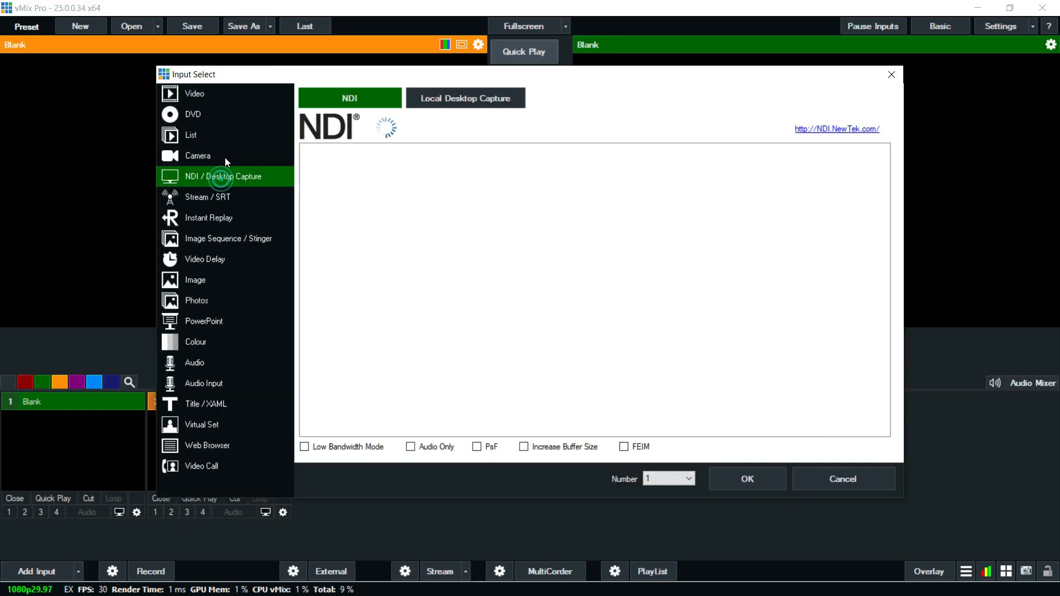
{"action": "left_click", "coordinate": [239, 405]}
{"action": "left_click", "coordinate": [871, 121]}
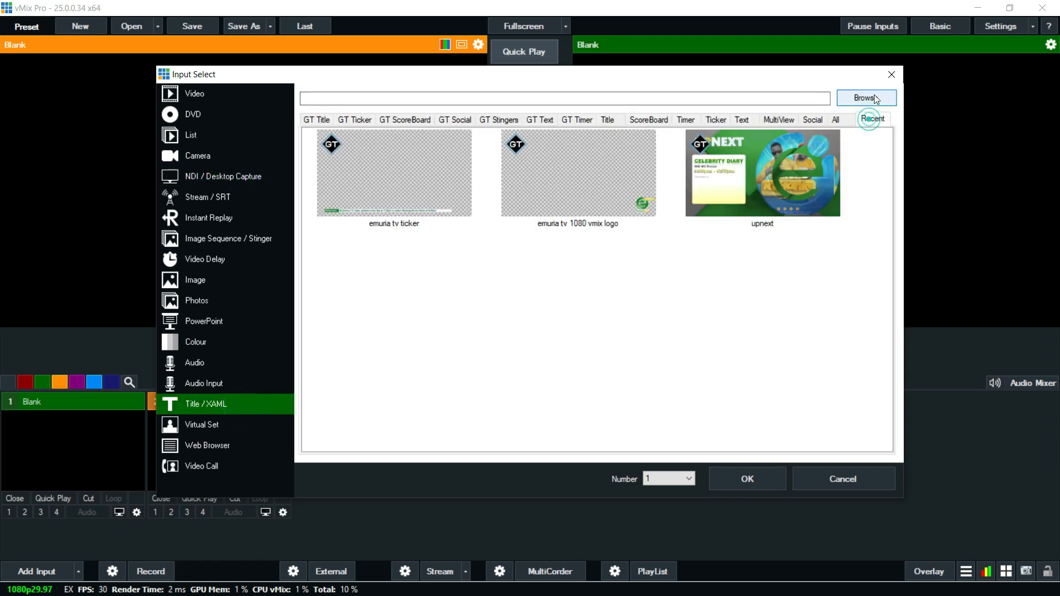
{"action": "left_click", "coordinate": [869, 97]}
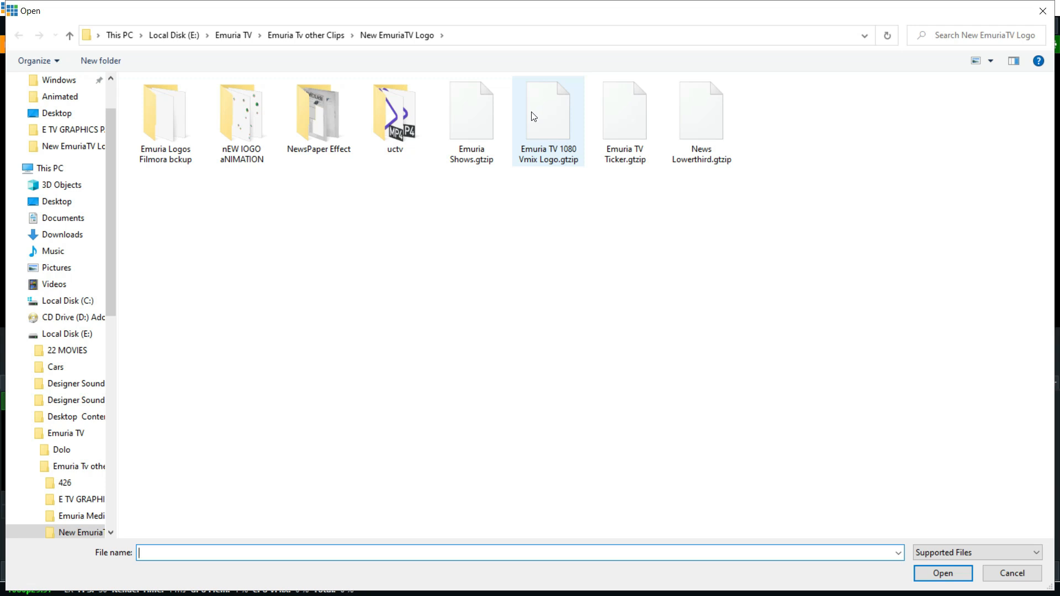
{"action": "left_click", "coordinate": [333, 35]}
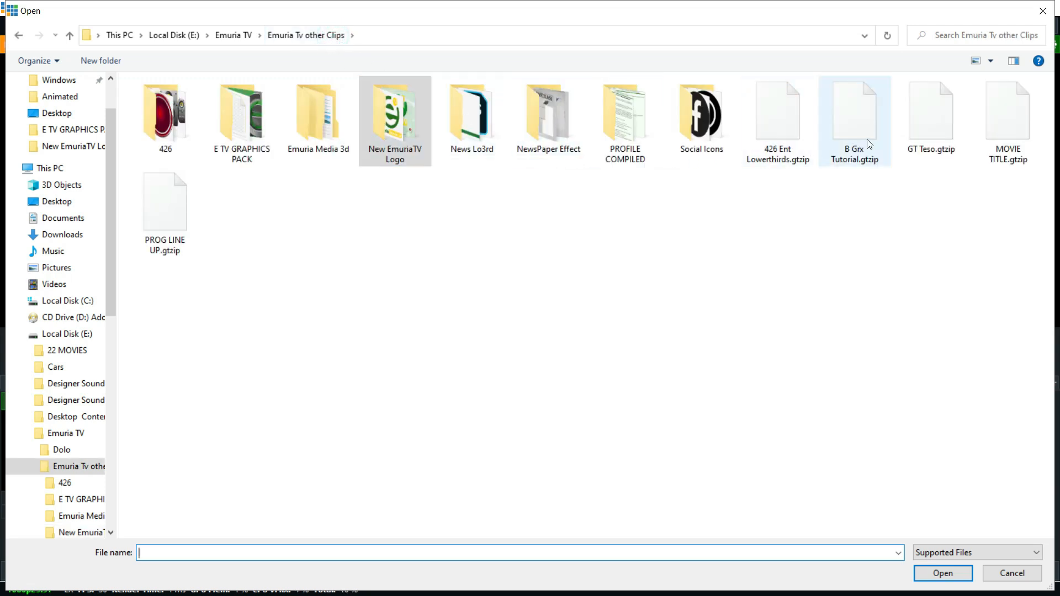
{"action": "left_click", "coordinate": [174, 216]}
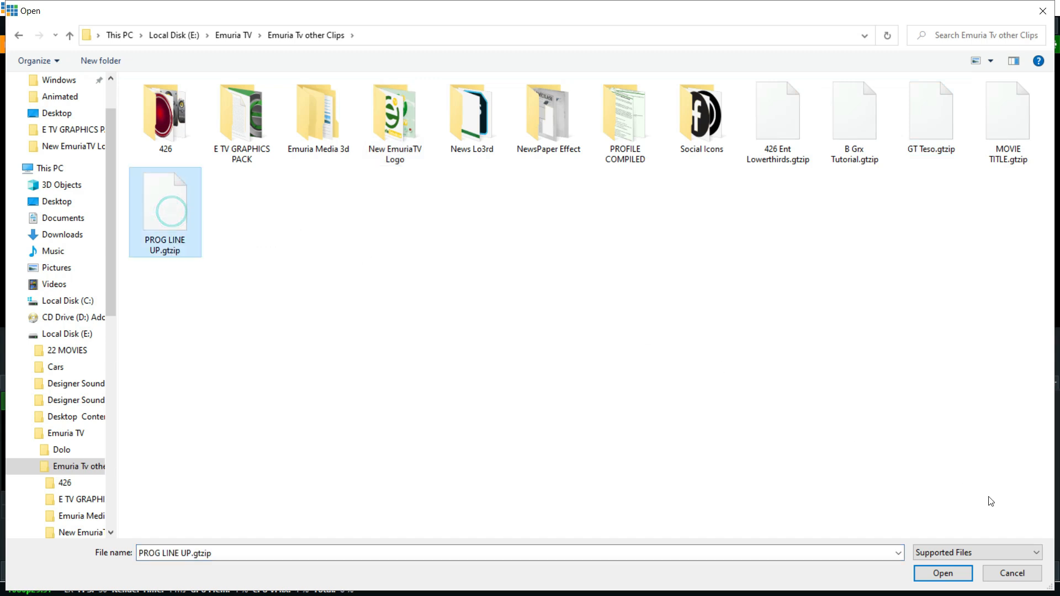
{"action": "left_click", "coordinate": [939, 574]}
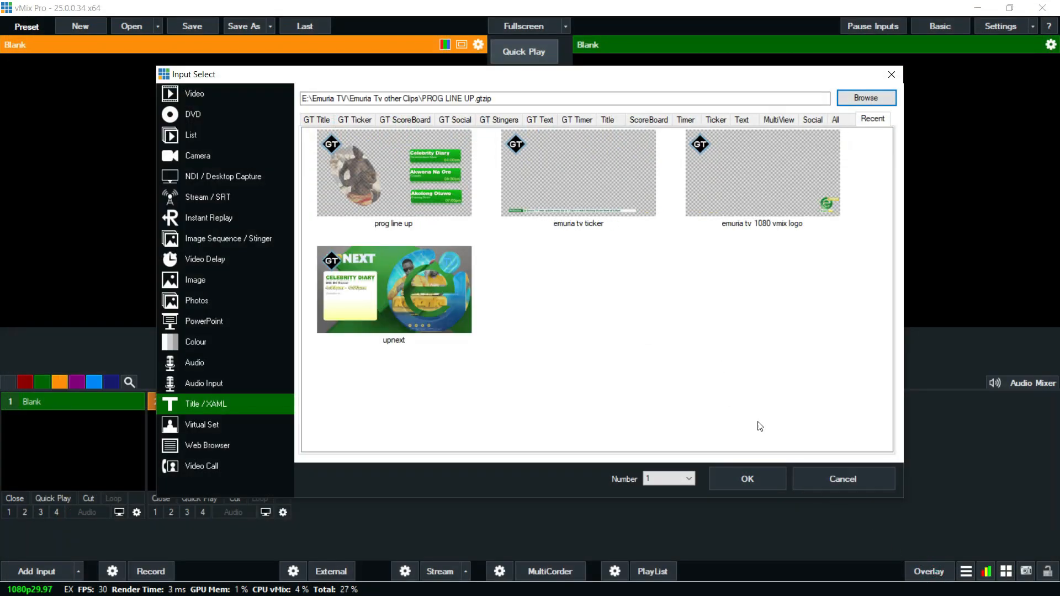
{"action": "left_click", "coordinate": [741, 483]}
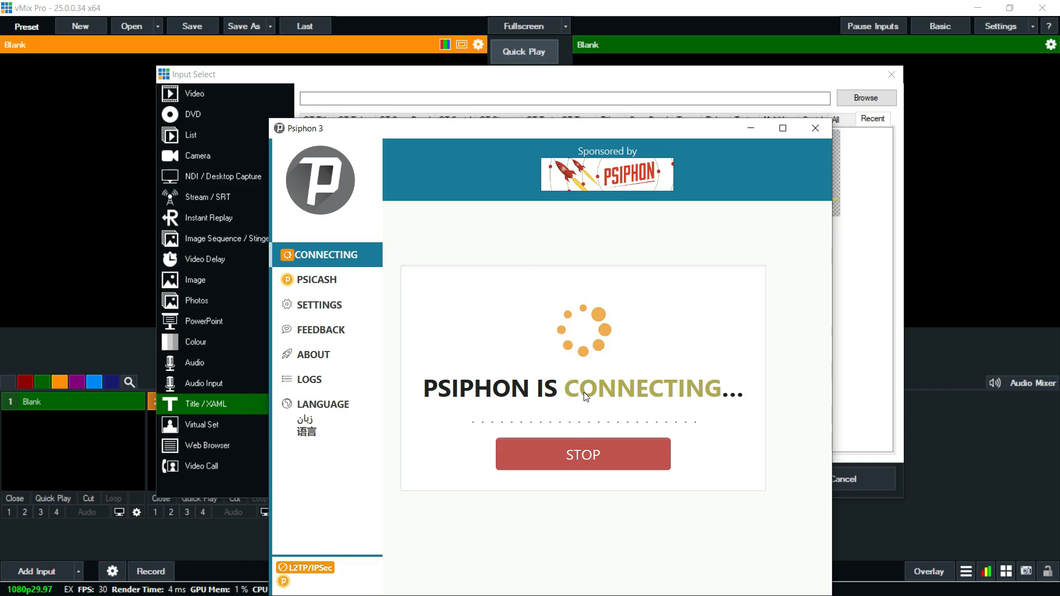
Stop the Psiphon connection and close the Psiphon 3 window.
{"action": "left_click", "coordinate": [599, 452]}
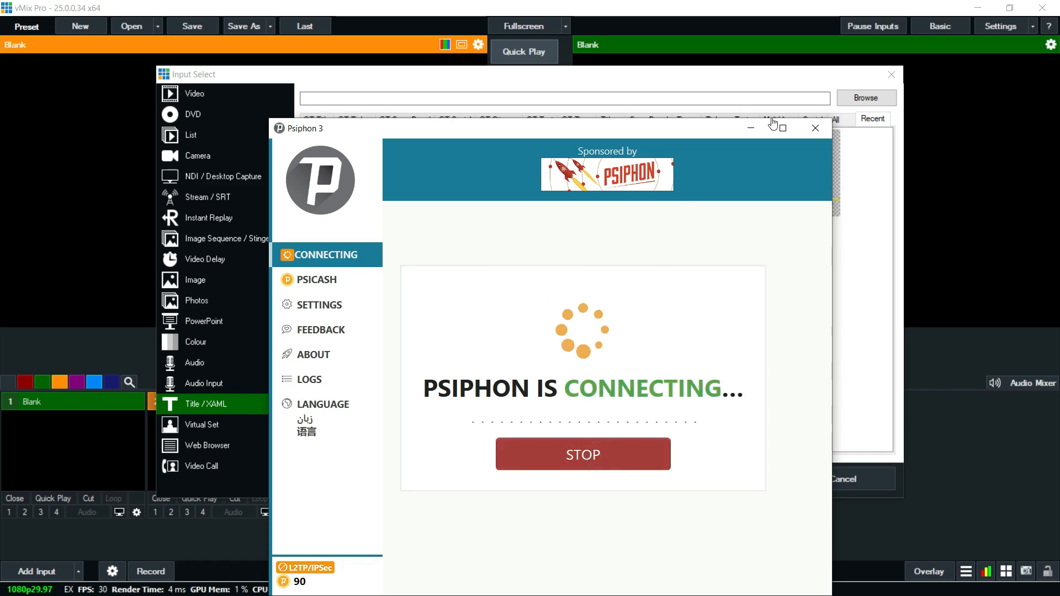
{"action": "left_click", "coordinate": [815, 132]}
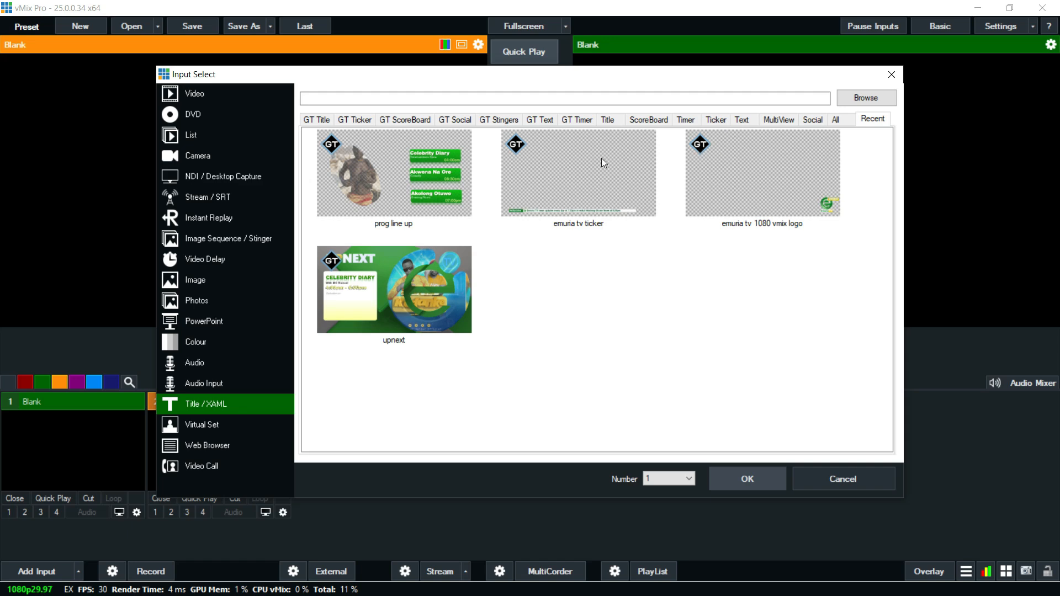
Add the recently used prog line up title as an input and close its Title Editor.
{"action": "double_click", "coordinate": [468, 154]}
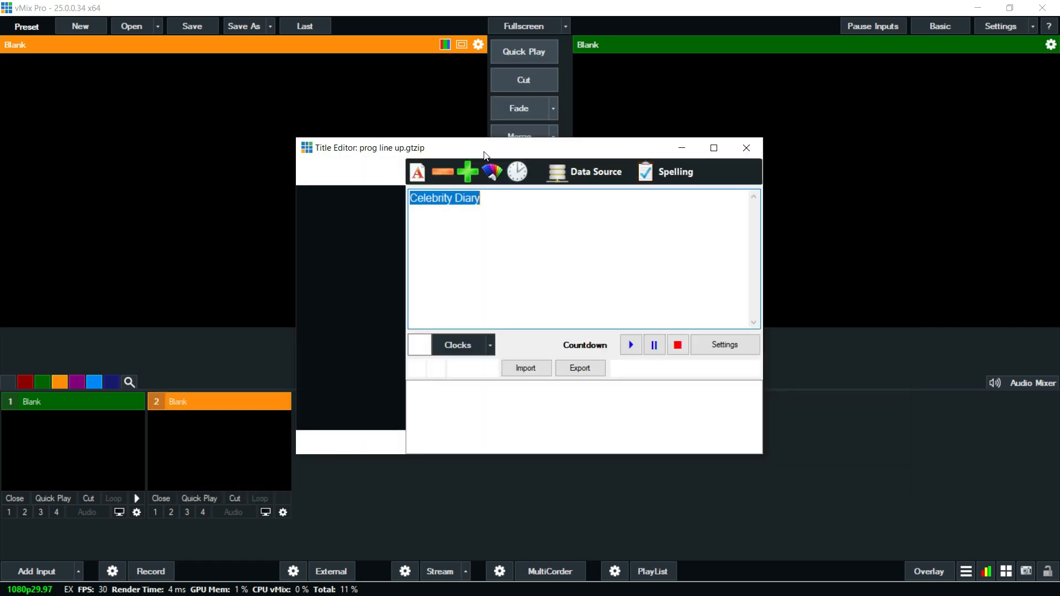
{"action": "left_click", "coordinate": [745, 147]}
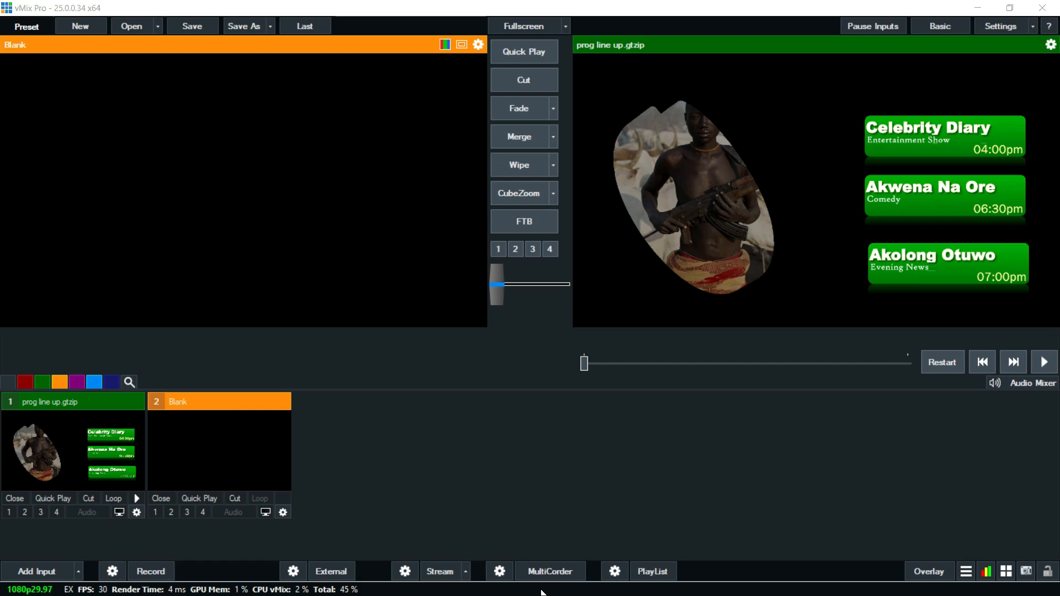
{"action": "key", "text": "alt+Tab"}
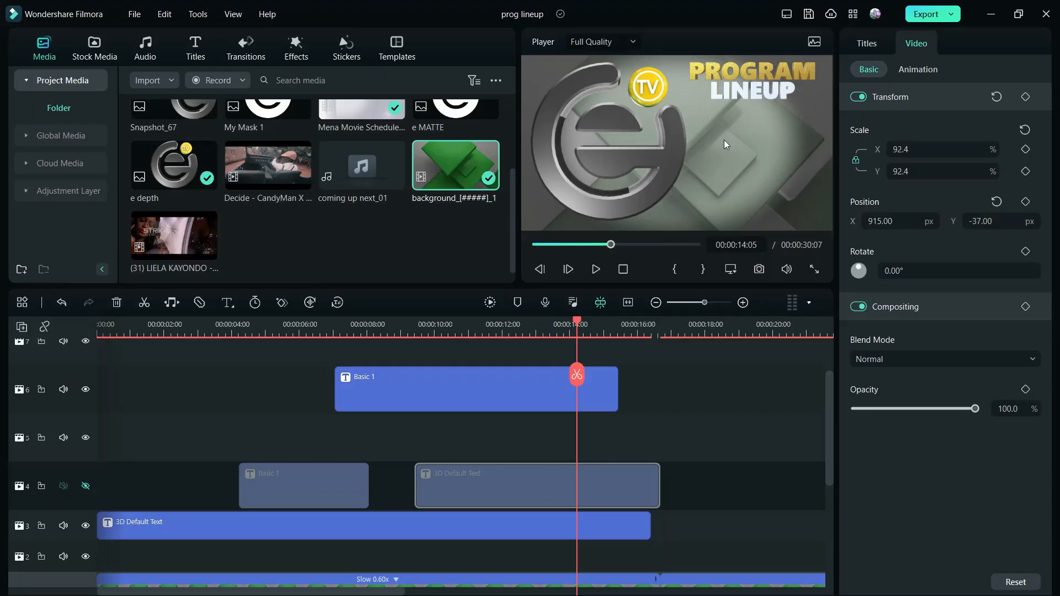
{"action": "left_click", "coordinate": [992, 15]}
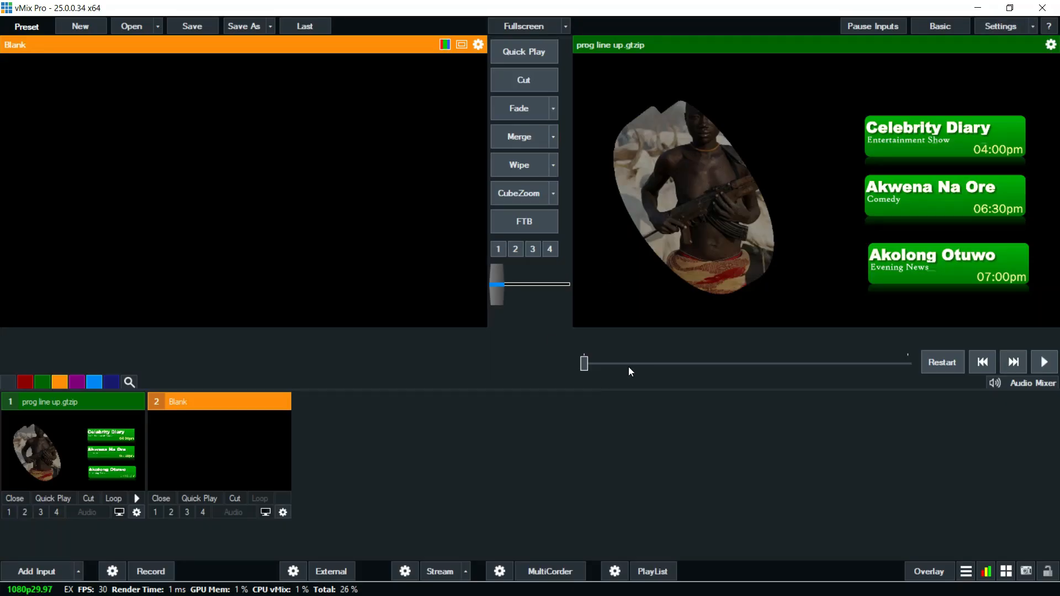
Play the prog line up title's animation, load it into the preview and run a Merge transition to the output.
{"action": "left_click", "coordinate": [1043, 363]}
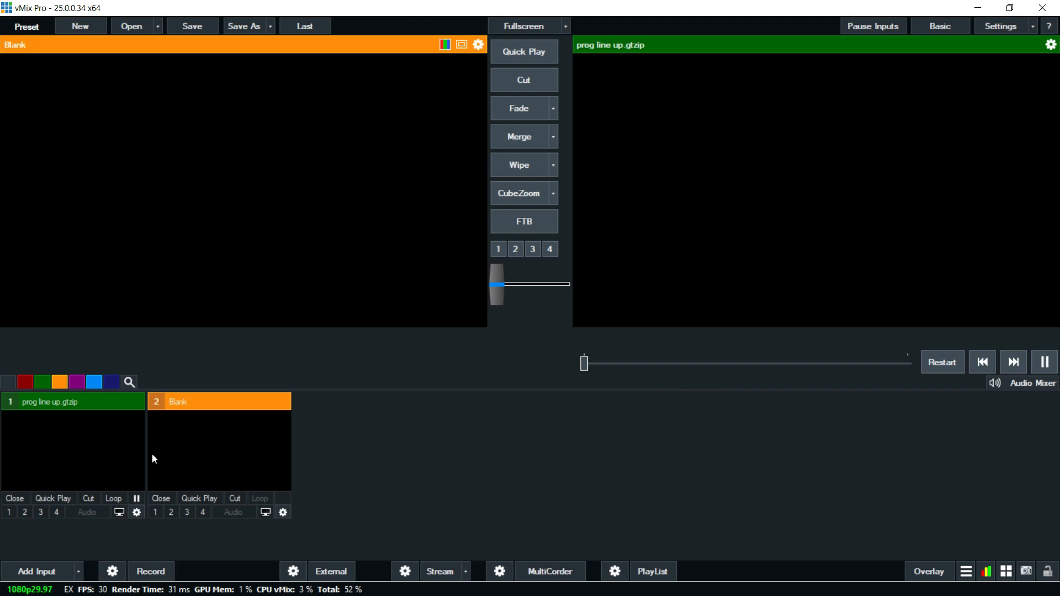
{"action": "left_click", "coordinate": [103, 451]}
{"action": "left_click", "coordinate": [531, 132]}
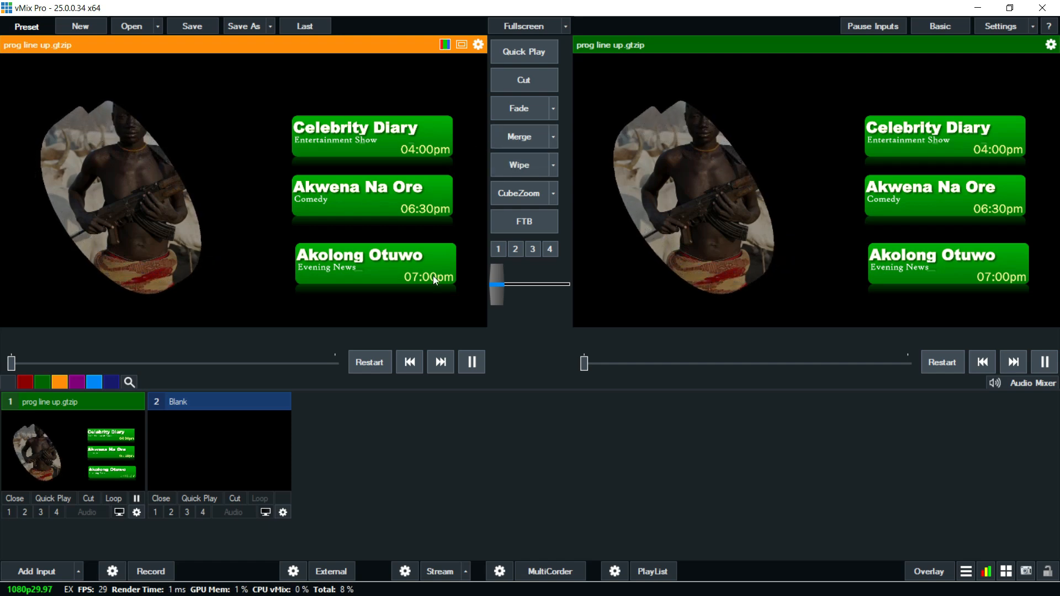
Minimize vMix and switch back to the prog lineup project in Filmora.
{"action": "left_click", "coordinate": [1008, 8]}
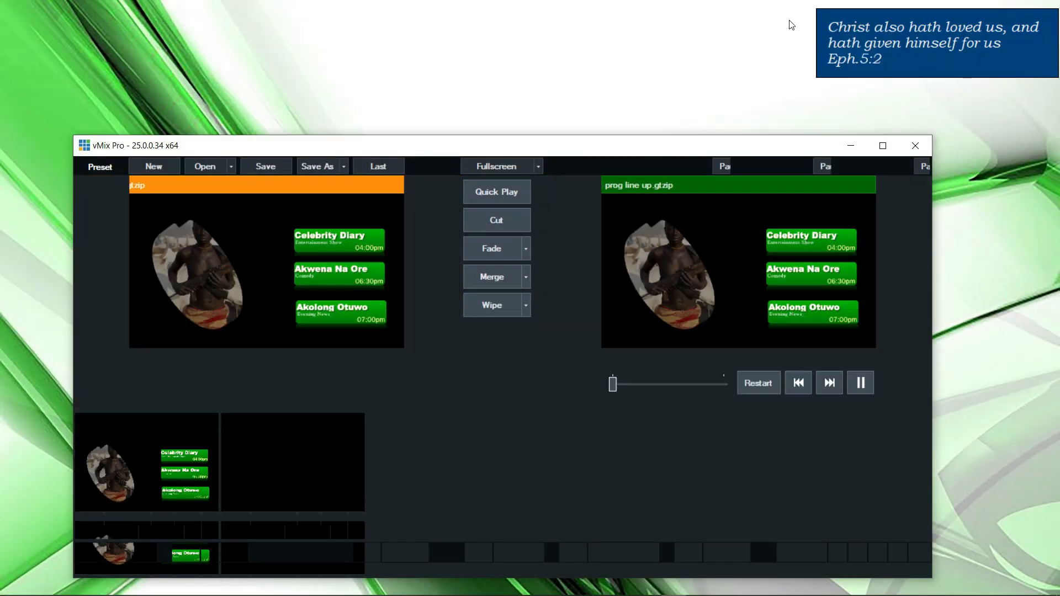
{"action": "left_click", "coordinate": [847, 146]}
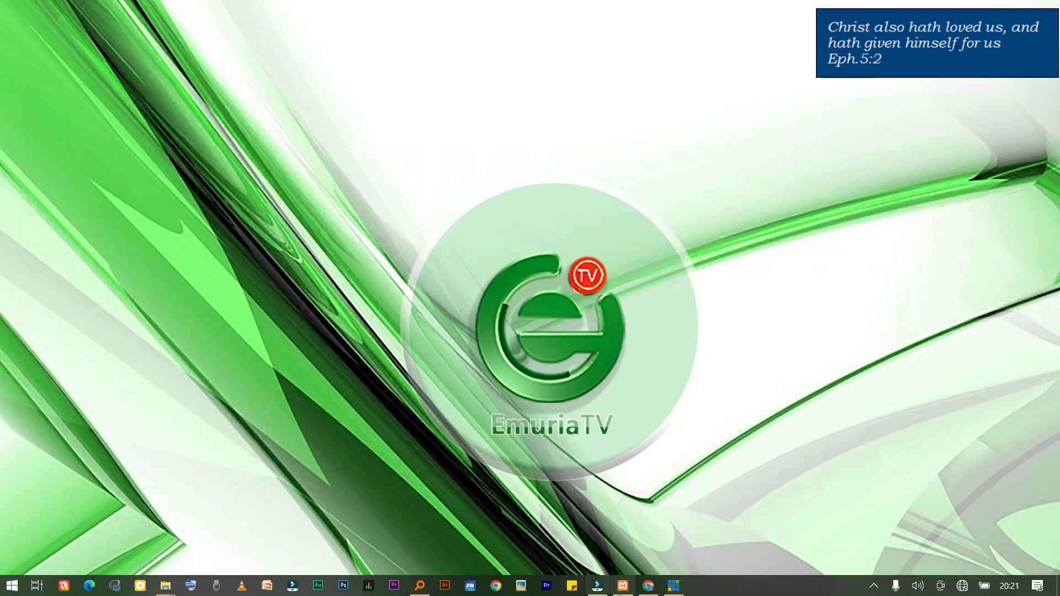
{"action": "left_click", "coordinate": [605, 590]}
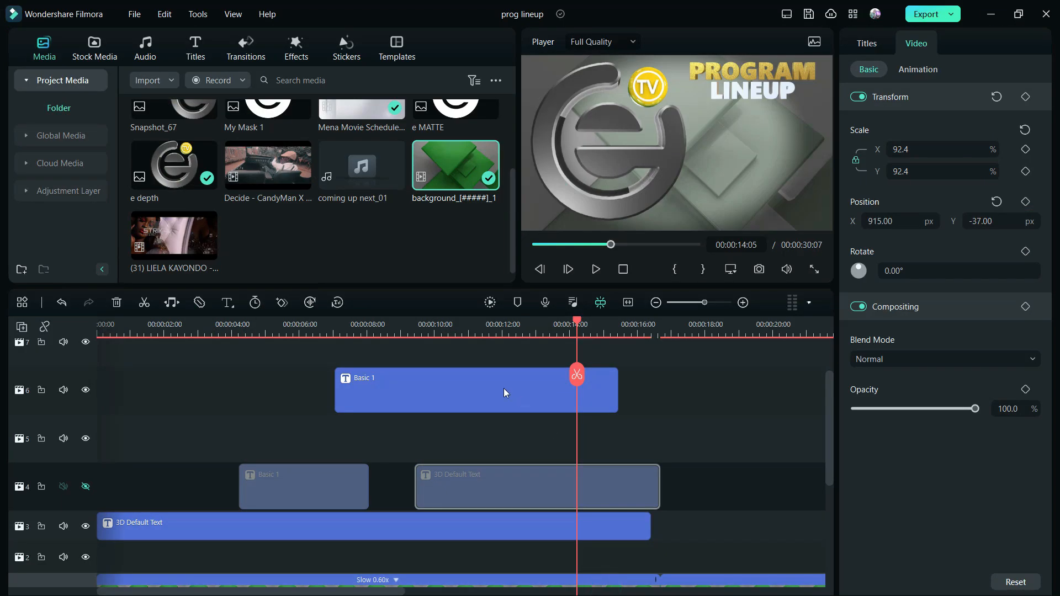
Switch to vMix and maximize its window.
{"action": "left_click", "coordinate": [351, 327]}
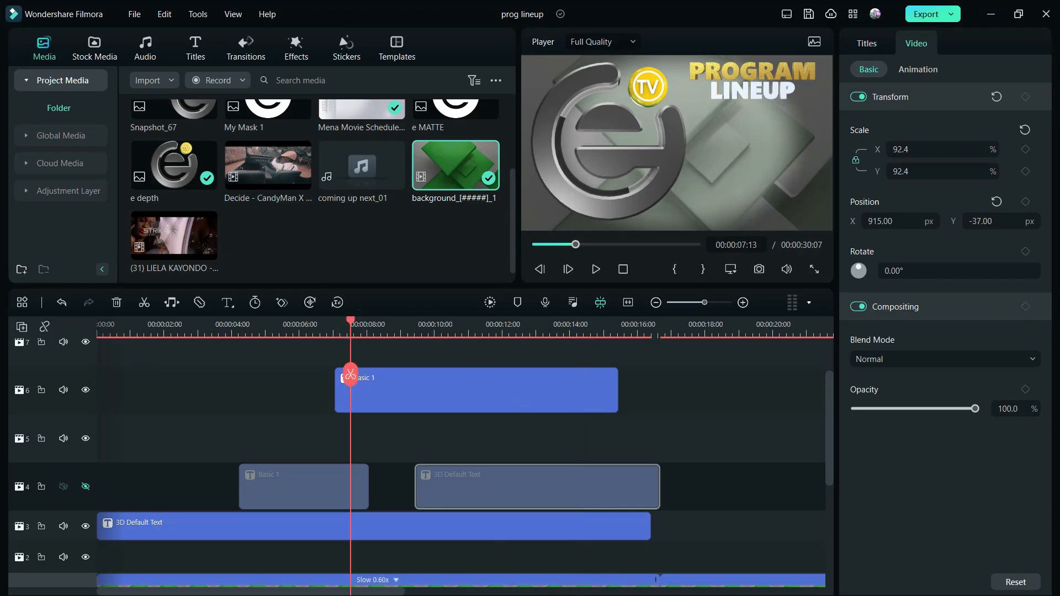
{"action": "key", "text": "alt+Tab"}
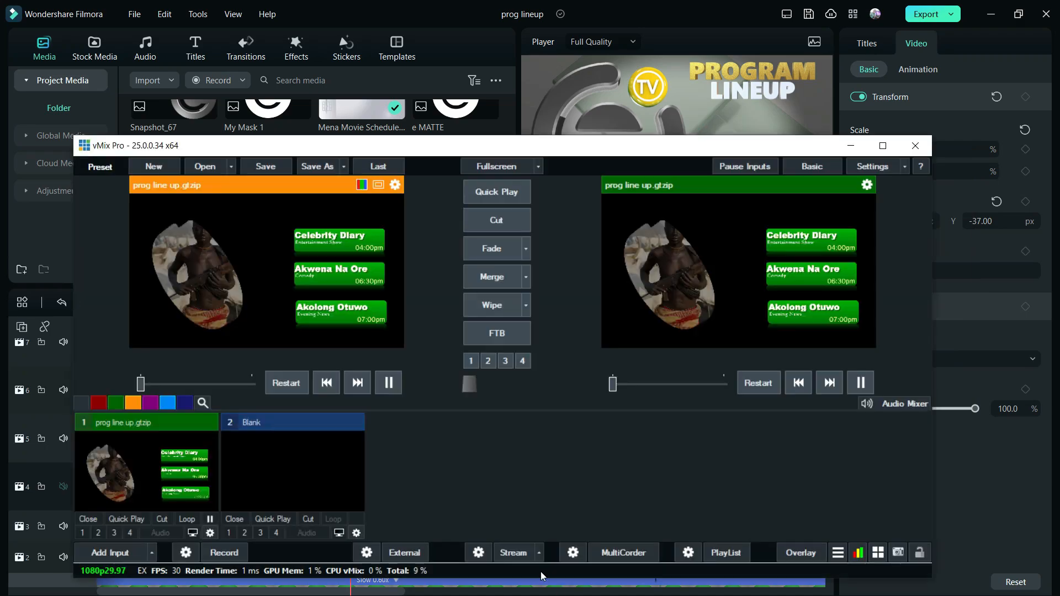
{"action": "left_click", "coordinate": [882, 146]}
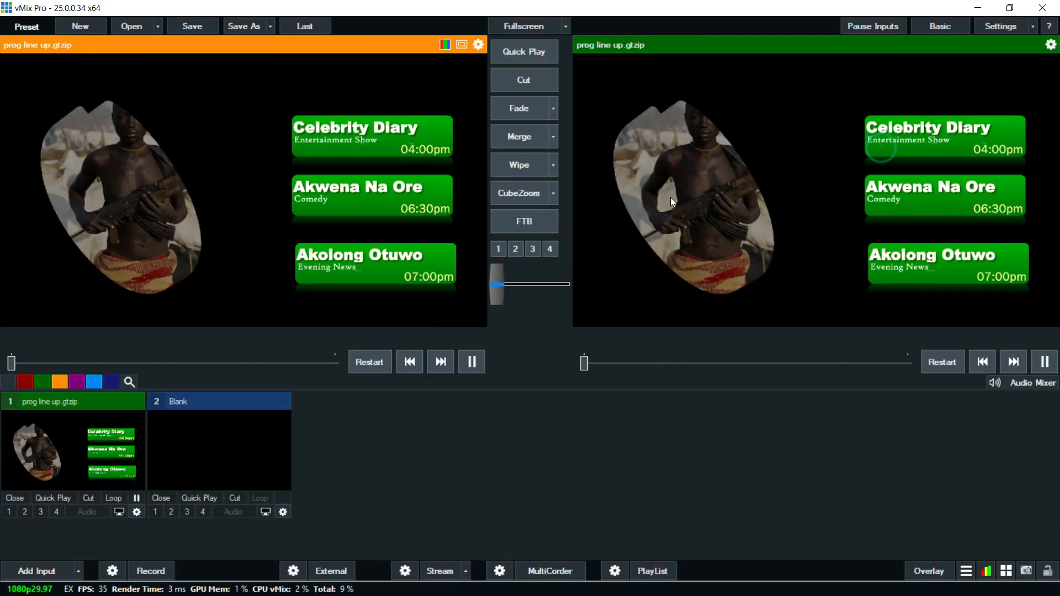
In the prog line up title, replace the Img import picture with Music Tribe on Emuria Radio and close the Title Editor.
{"action": "right_click", "coordinate": [86, 436]}
{"action": "left_click", "coordinate": [107, 442]}
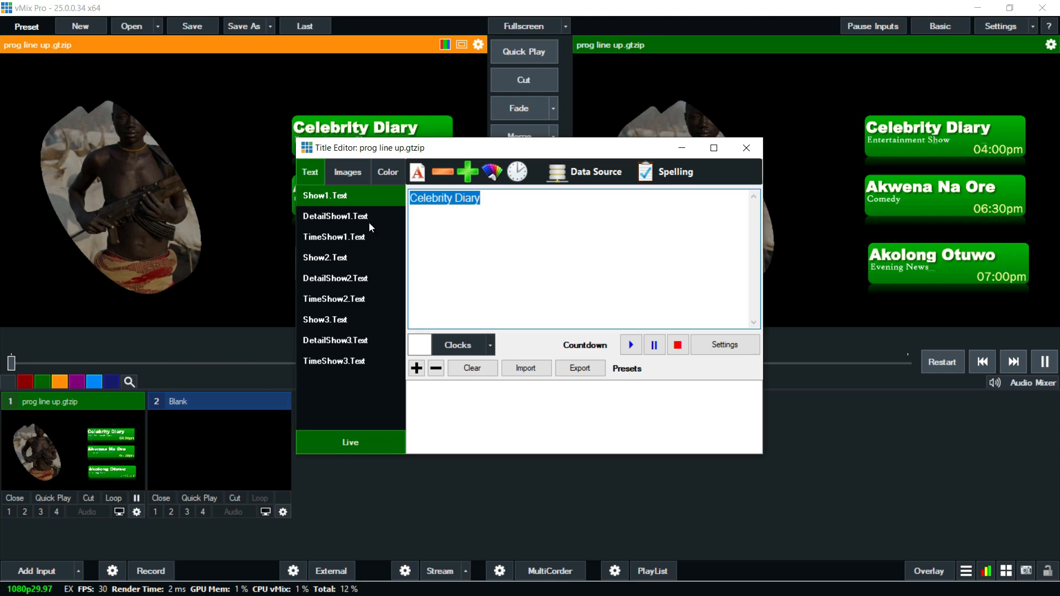
{"action": "left_click", "coordinate": [347, 174]}
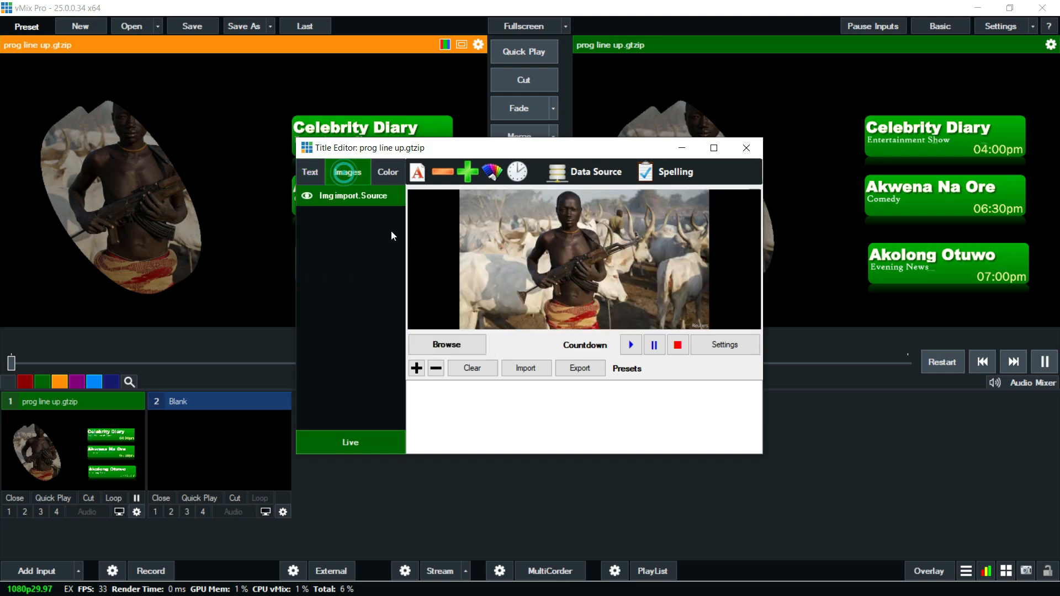
{"action": "left_click", "coordinate": [469, 344]}
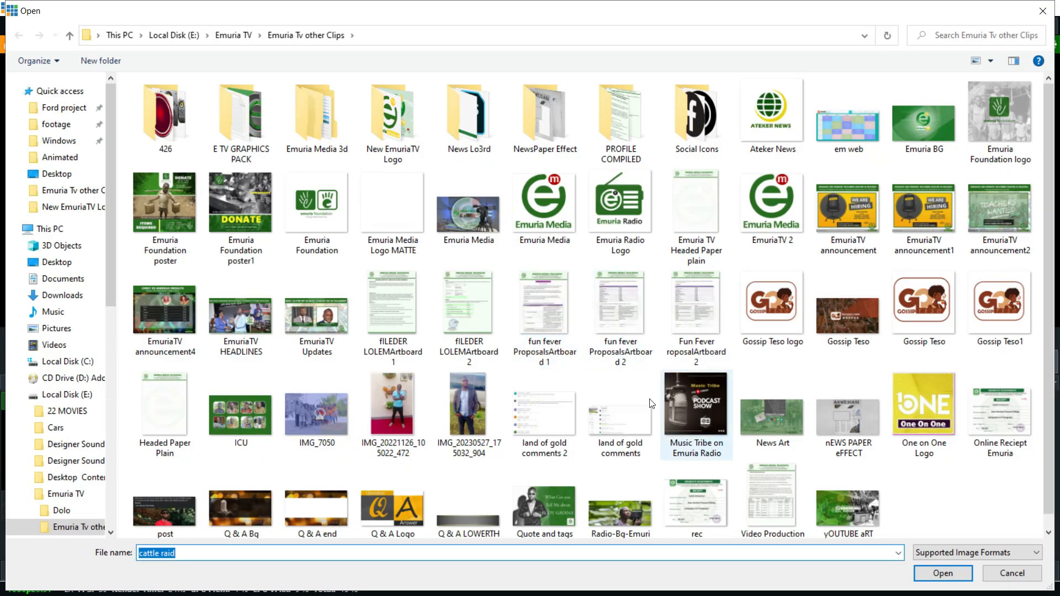
{"action": "left_click", "coordinate": [685, 411]}
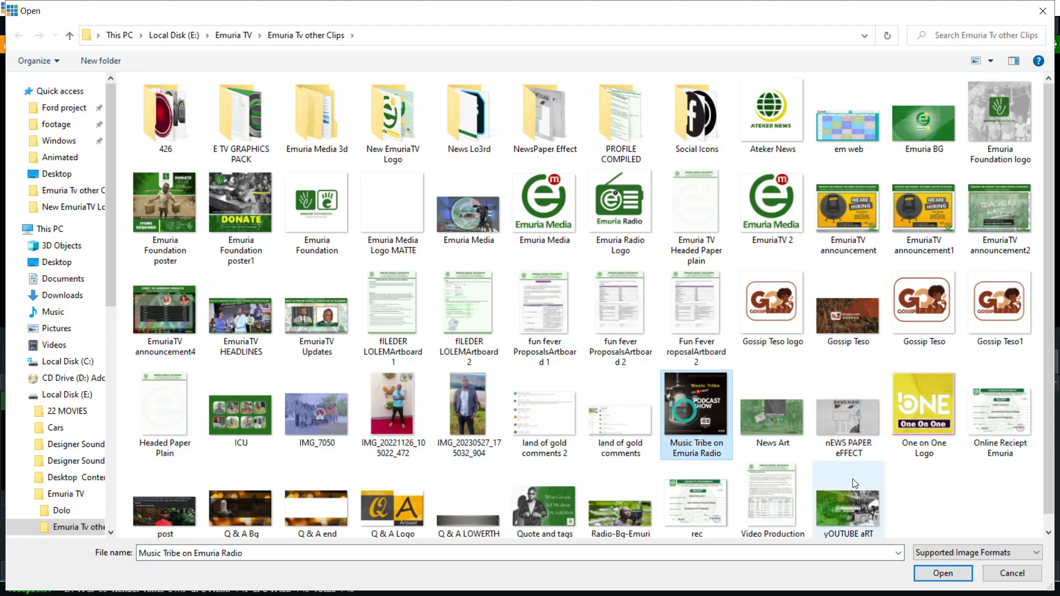
{"action": "left_click", "coordinate": [935, 573]}
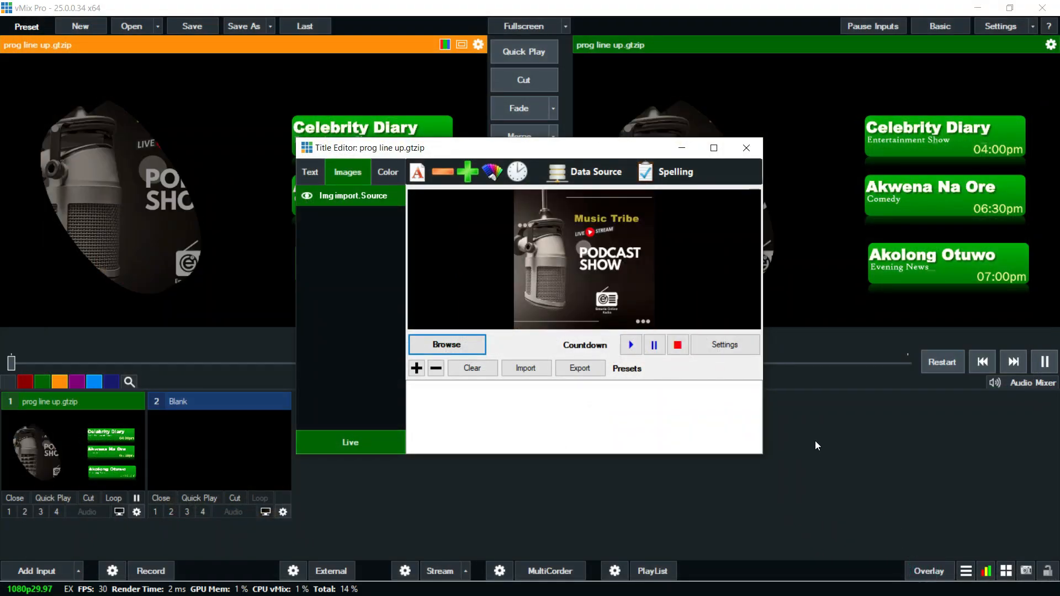
{"action": "left_click", "coordinate": [746, 149]}
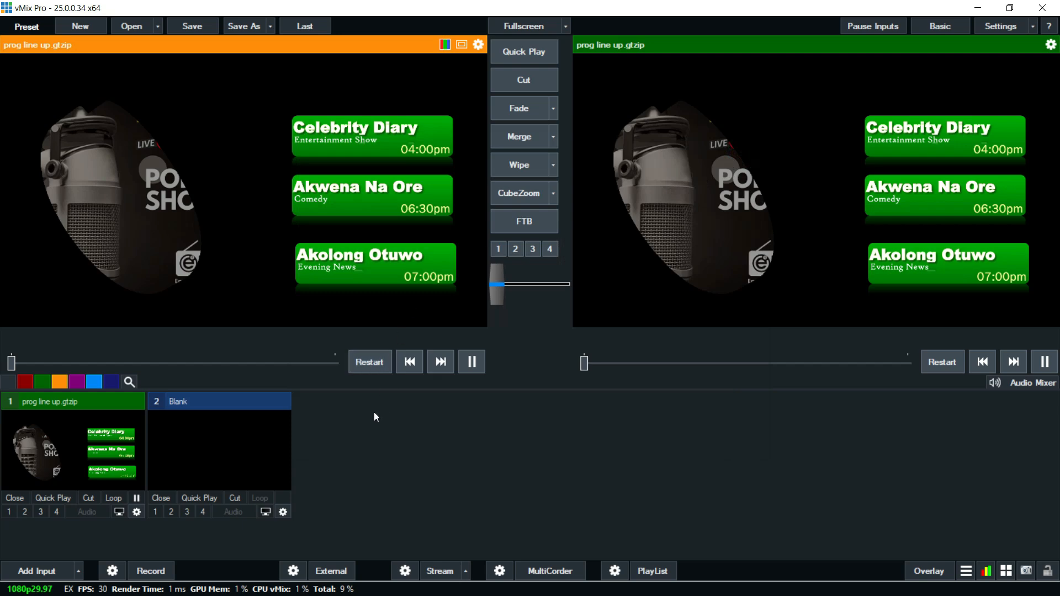
Run the Fade transition on the prog line up title to replay its animation, and return to Filmora.
{"action": "left_click", "coordinate": [512, 118]}
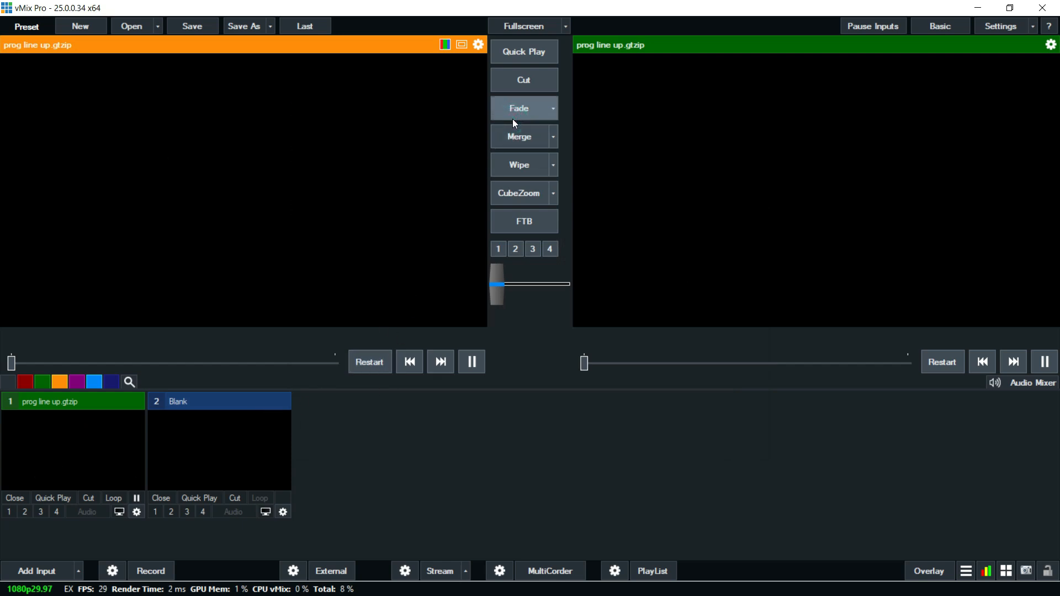
{"action": "left_click", "coordinate": [523, 116]}
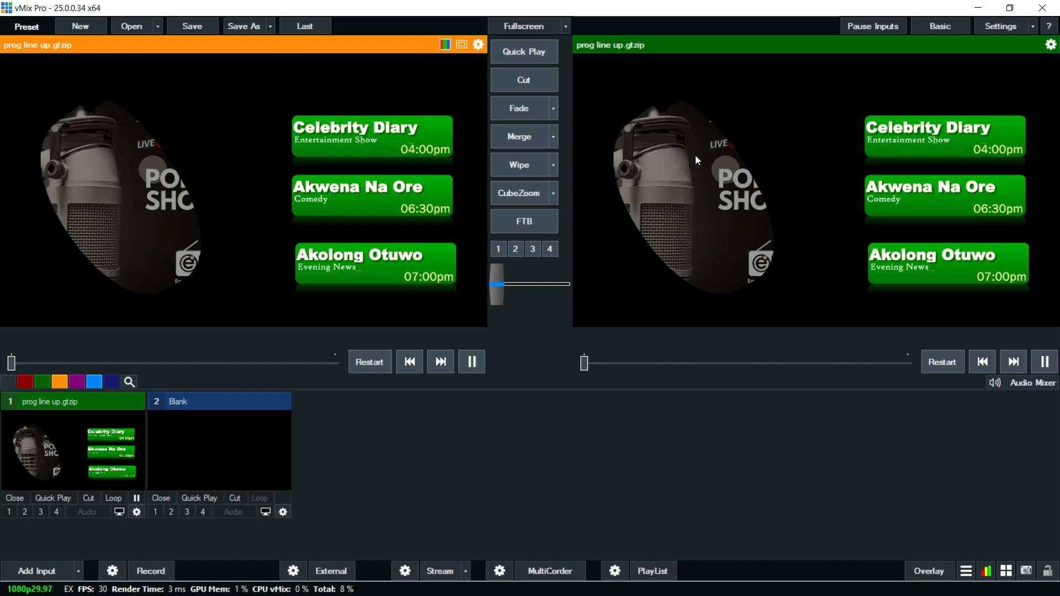
{"action": "key", "text": "alt+Tab"}
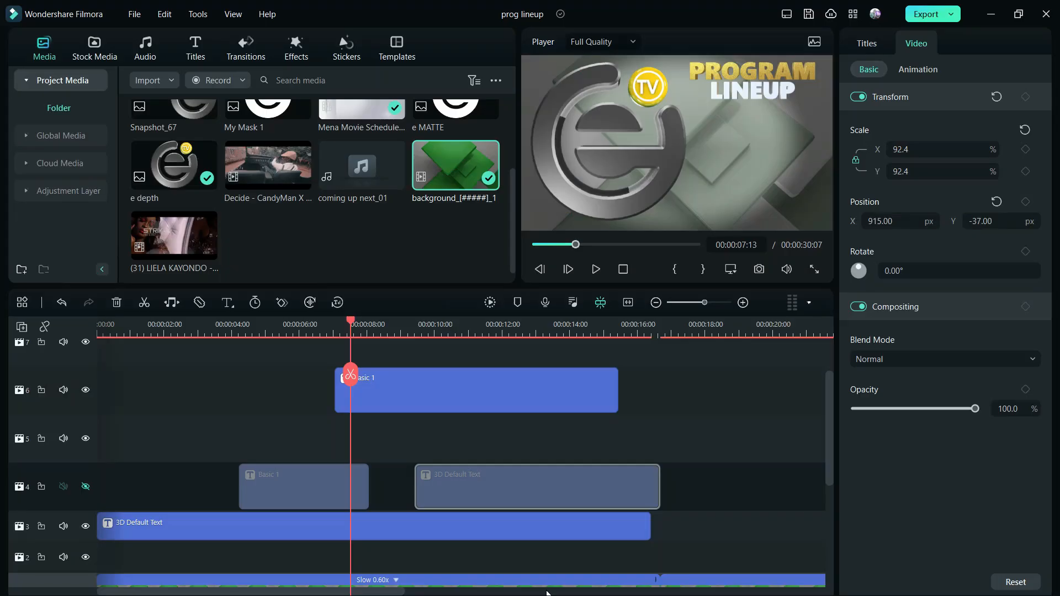
Play the lineup timeline from 00:00:07:02 and check the background frame at 00:00:18:10.
{"action": "left_click", "coordinate": [335, 331]}
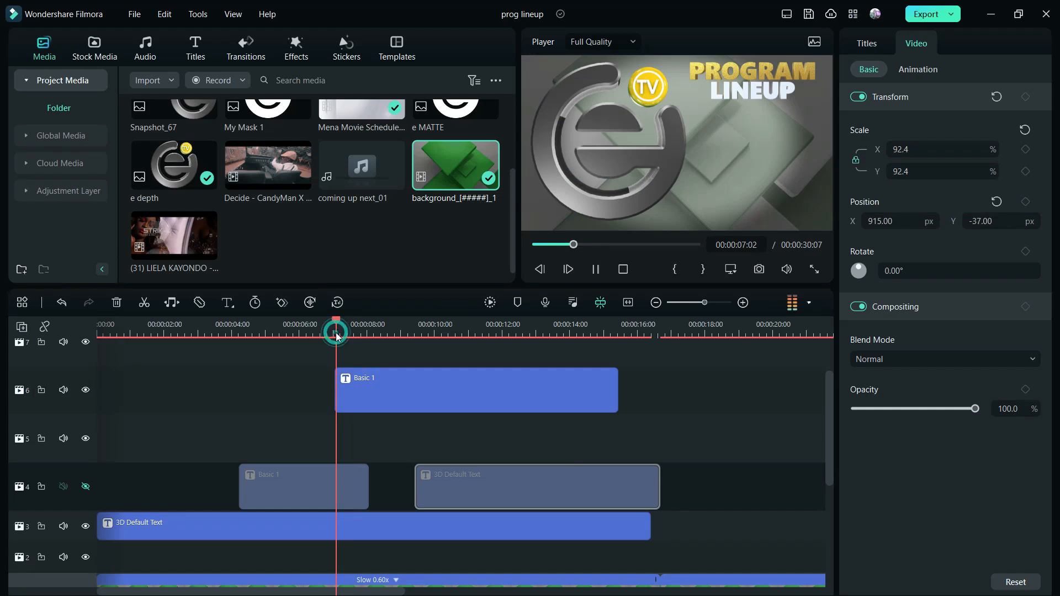
{"action": "key", "text": "space"}
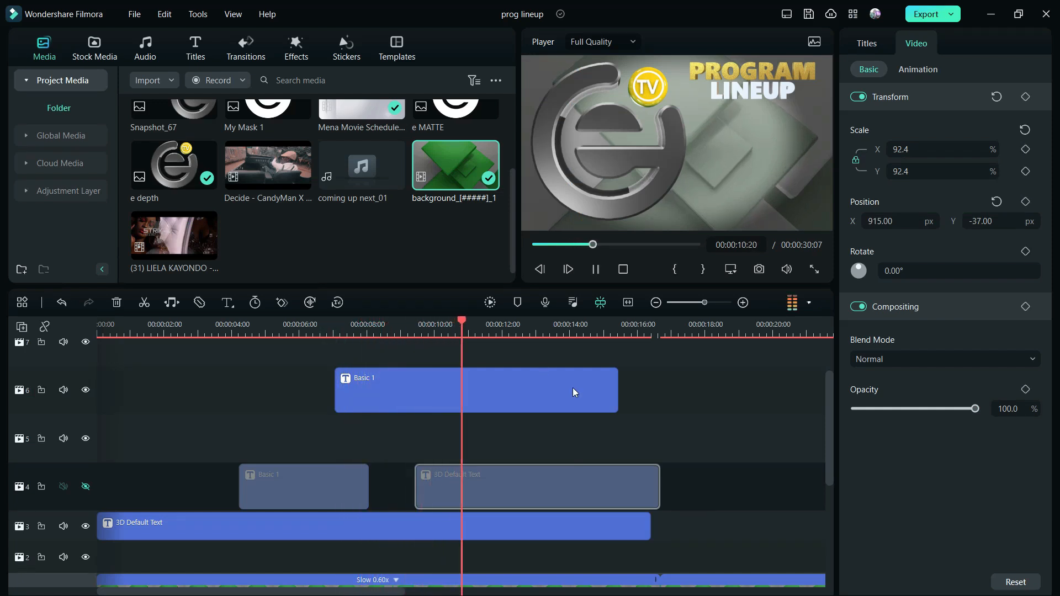
{"action": "key", "text": "space"}
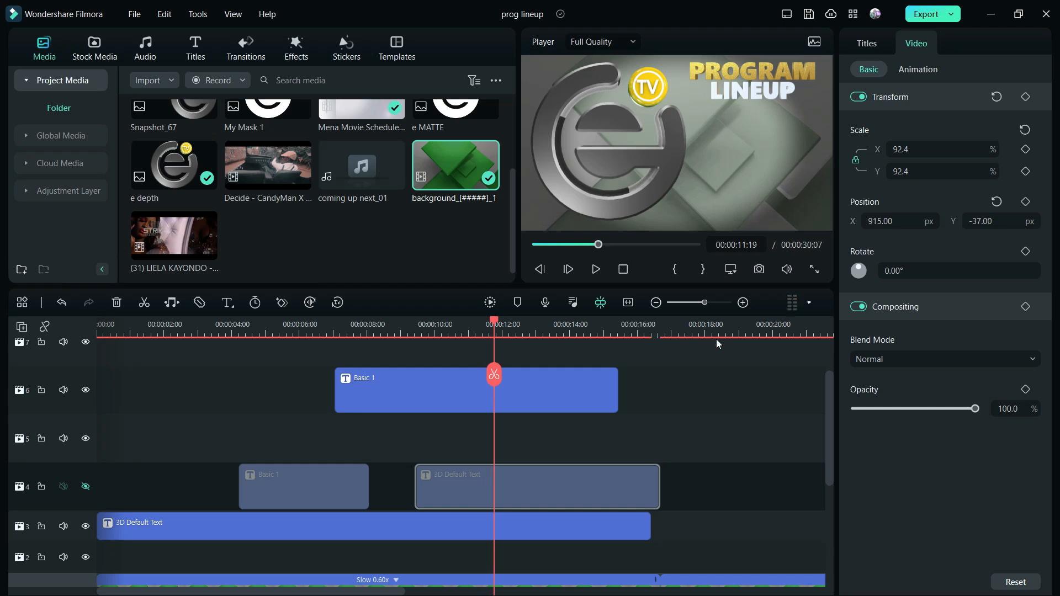
{"action": "left_click", "coordinate": [717, 335]}
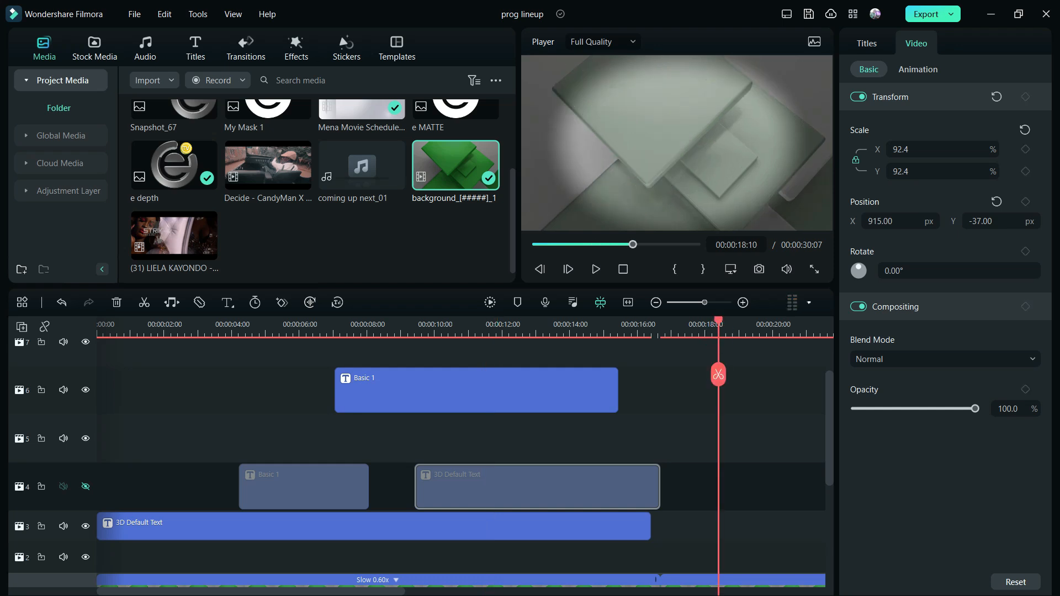
Switch to vMix, launch GT Designer and open the recent prog line up.gtzip title.
{"action": "key", "text": "alt+Tab"}
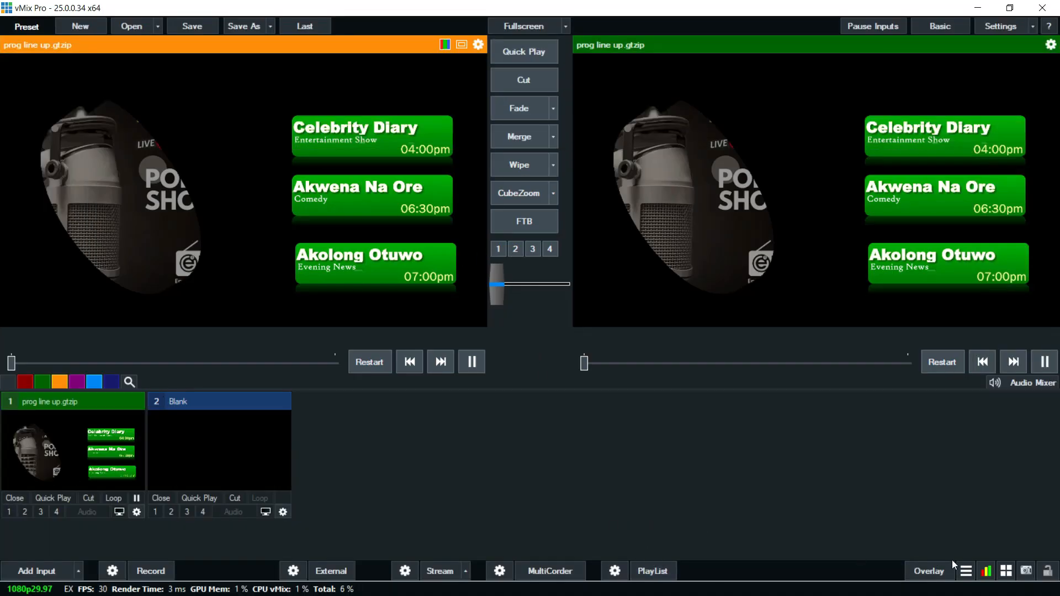
{"action": "left_click", "coordinate": [966, 571]}
{"action": "left_click", "coordinate": [867, 475]}
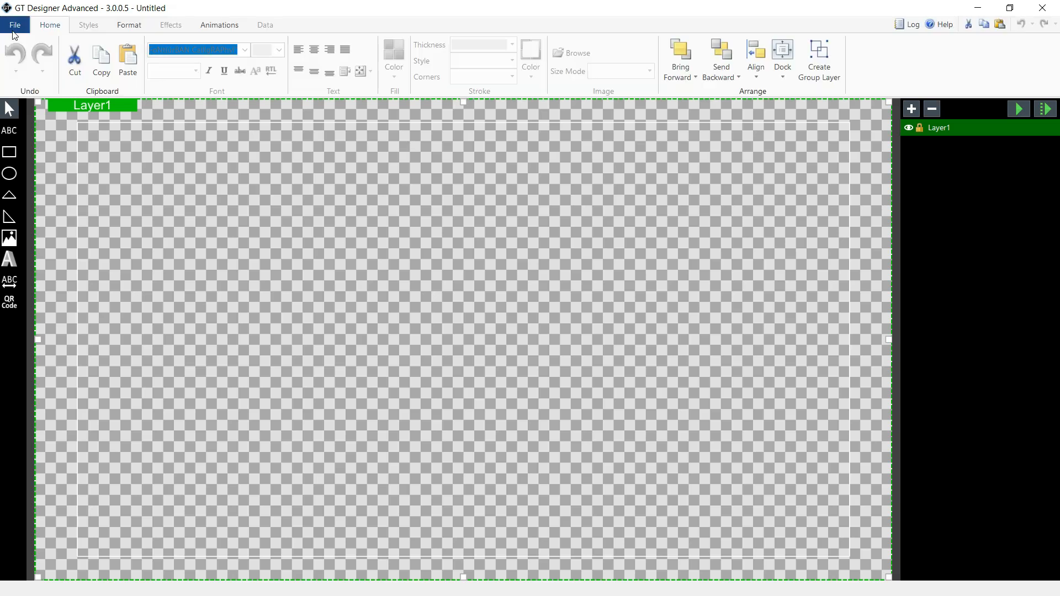
{"action": "left_click", "coordinate": [15, 24]}
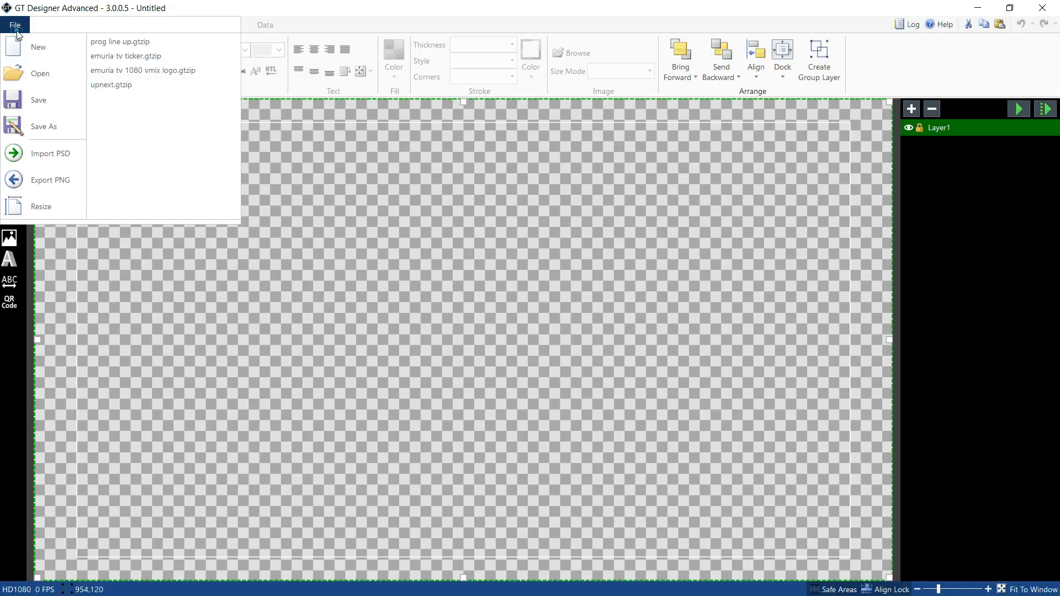
{"action": "left_click", "coordinate": [154, 41]}
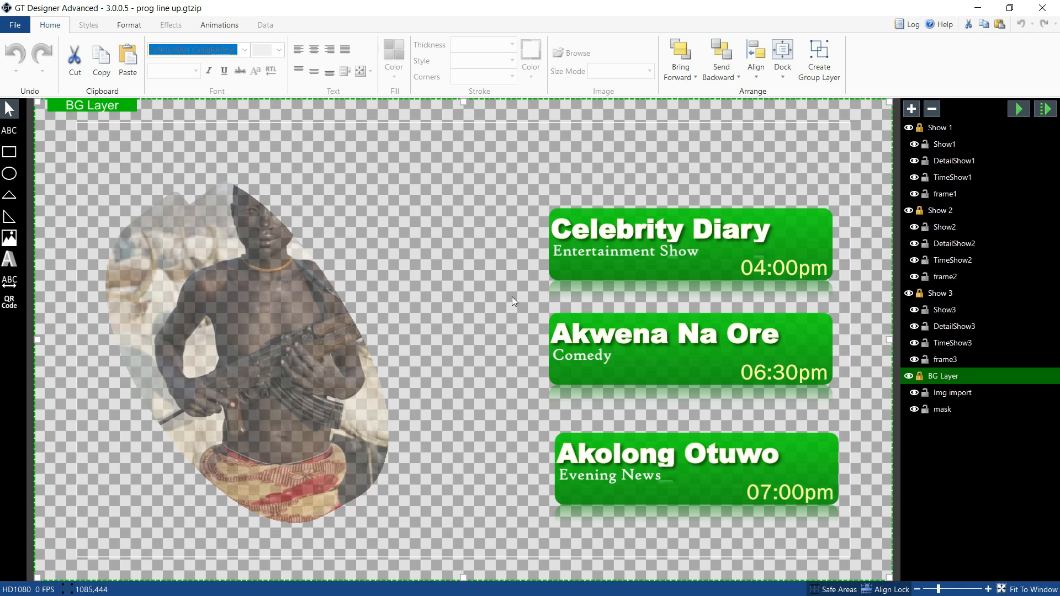
{"action": "left_click", "coordinate": [316, 355]}
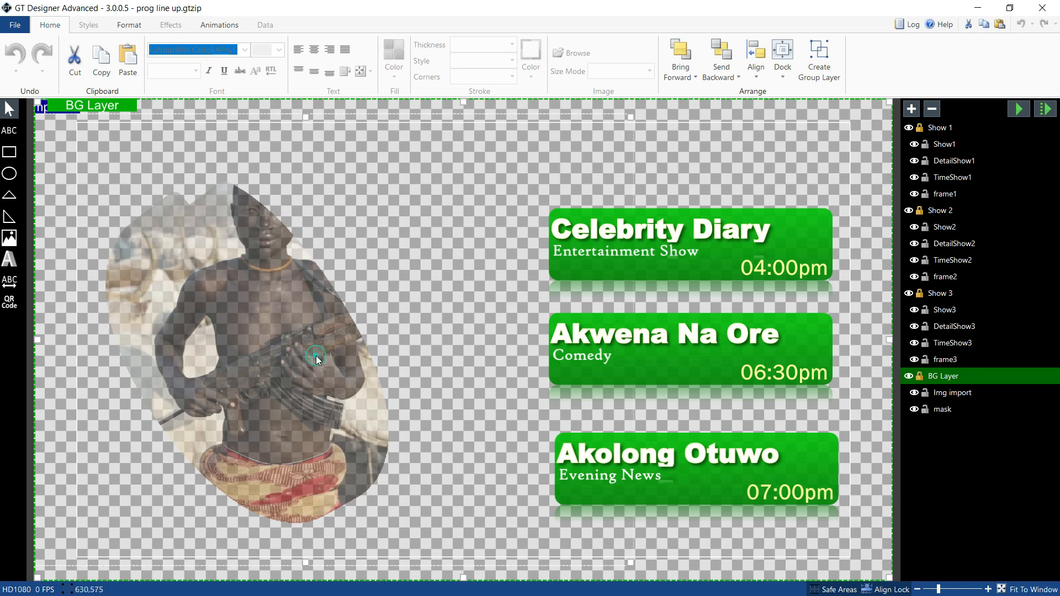
{"action": "key", "text": "Delete"}
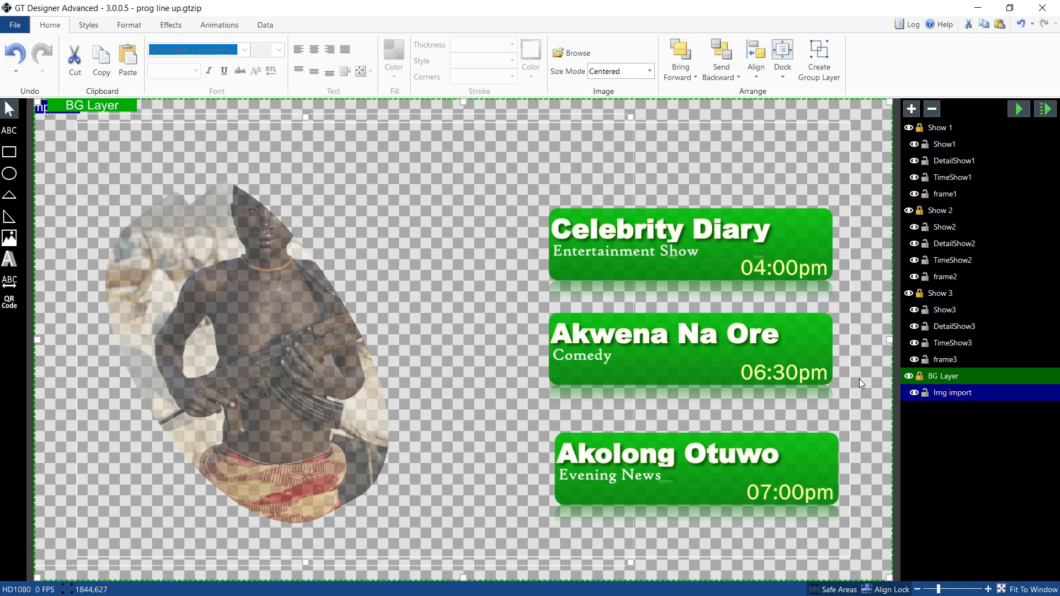
{"action": "key", "text": "Delete"}
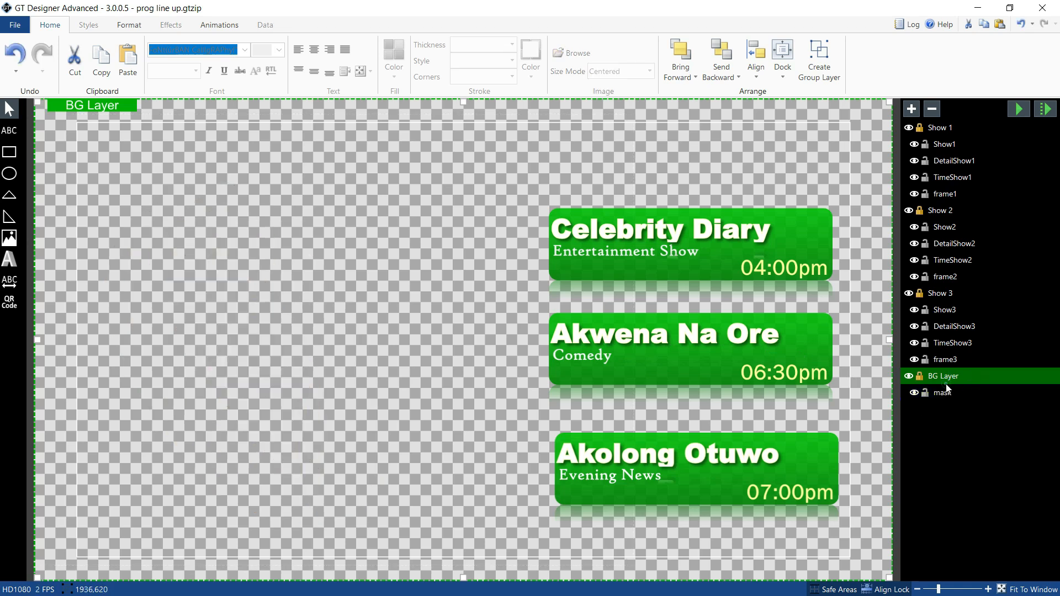
{"action": "key", "text": "Delete"}
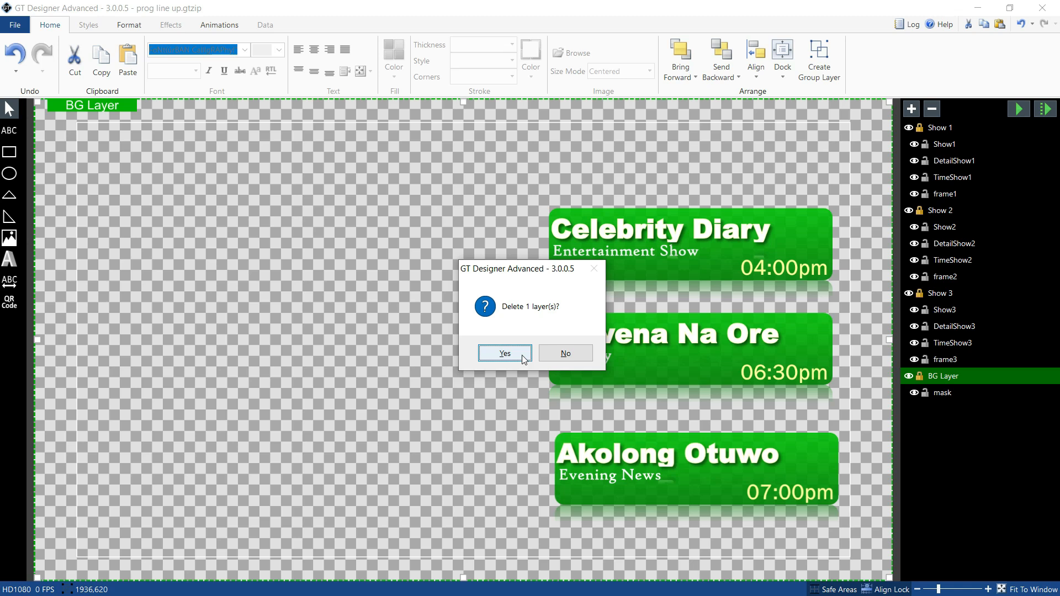
{"action": "left_click", "coordinate": [563, 353]}
{"action": "key", "text": "ctrl+z"}
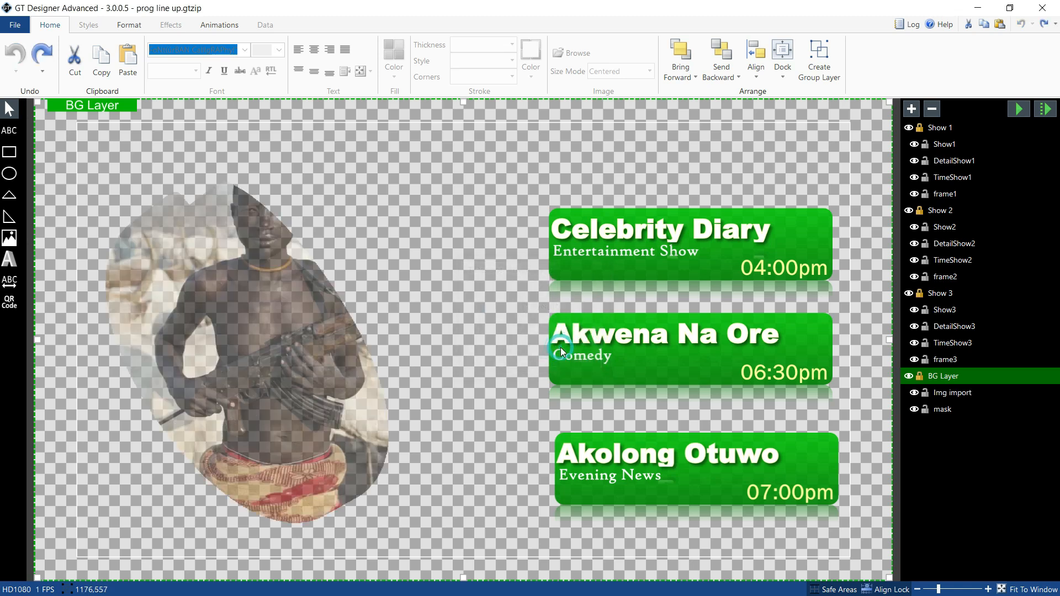
Delete the mask object from the BG Layer.
{"action": "left_click", "coordinate": [942, 411]}
{"action": "key", "text": "Delete"}
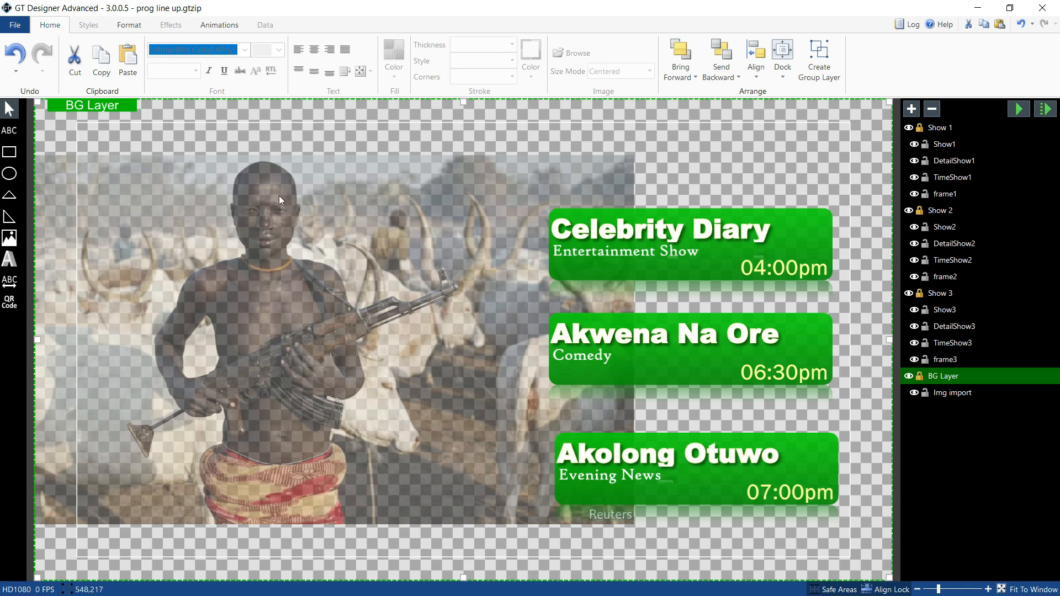
Switch to Filmora and save a PNG snapshot of the logo and title frame at 00:00:13:14.
{"action": "key", "text": "alt+Tab"}
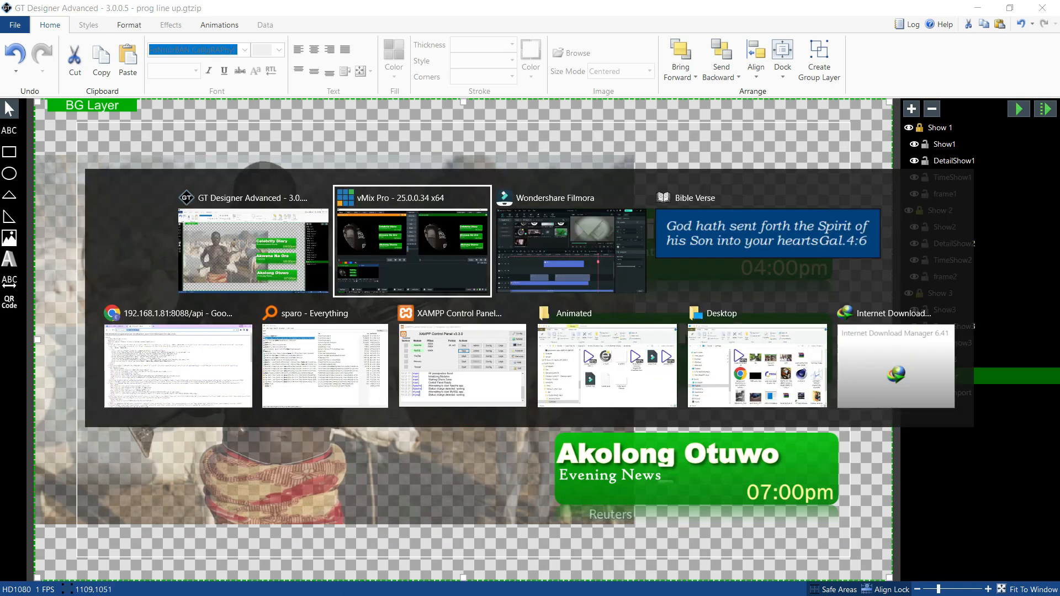
{"action": "key", "text": "Tab"}
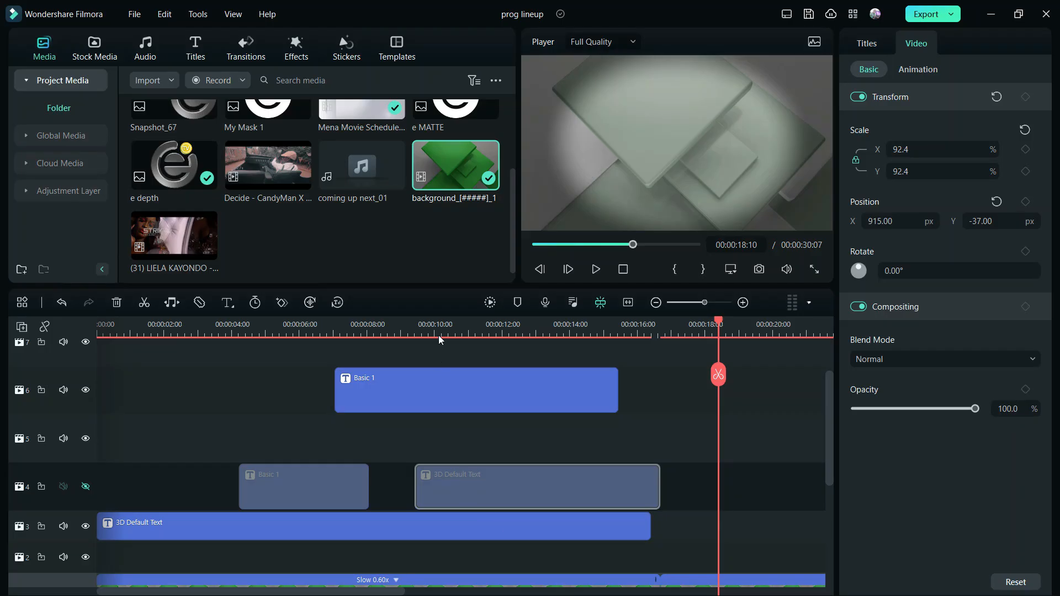
{"action": "left_click", "coordinate": [440, 333]}
{"action": "left_click", "coordinate": [491, 324]}
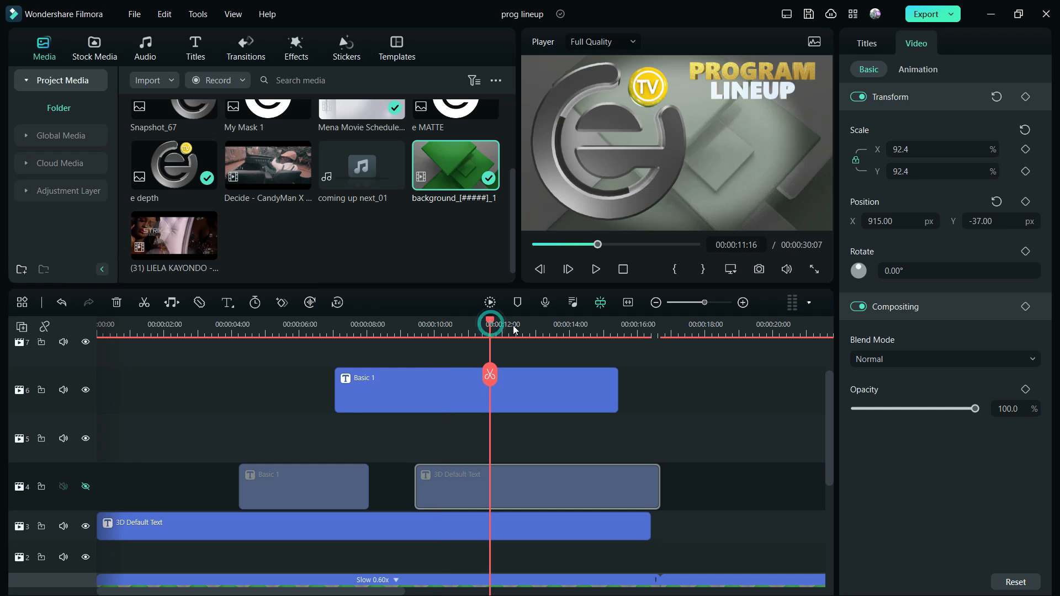
{"action": "left_click", "coordinate": [530, 327]}
{"action": "left_click", "coordinate": [540, 327]}
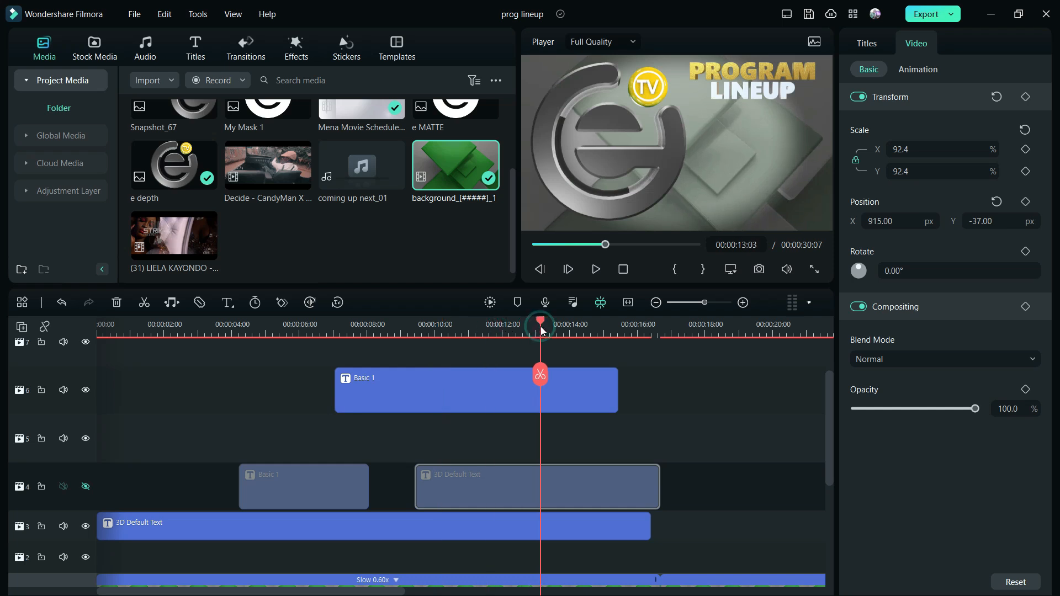
{"action": "left_click", "coordinate": [555, 326]}
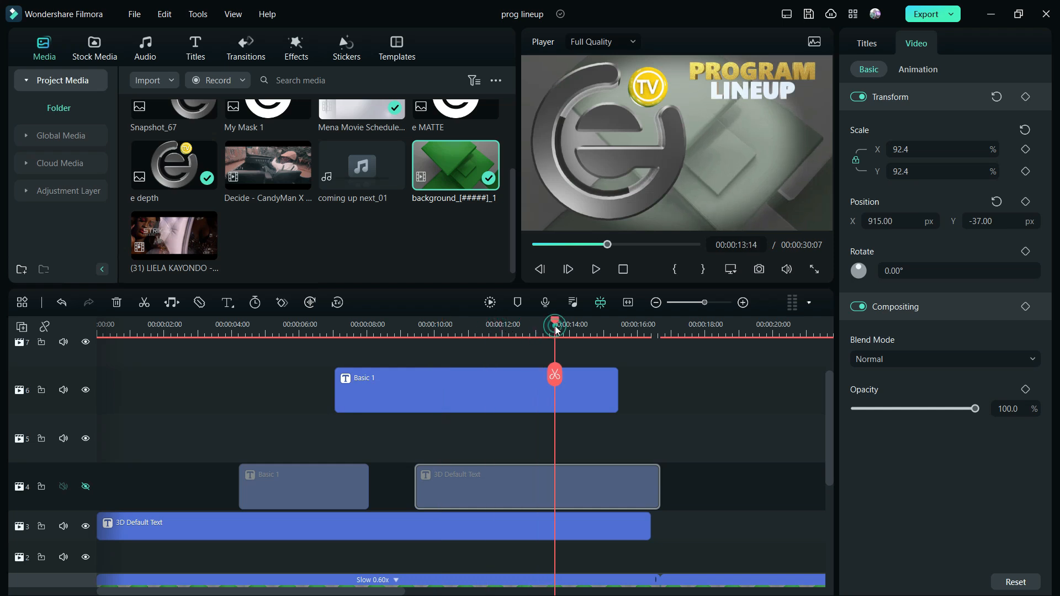
{"action": "left_click", "coordinate": [759, 269]}
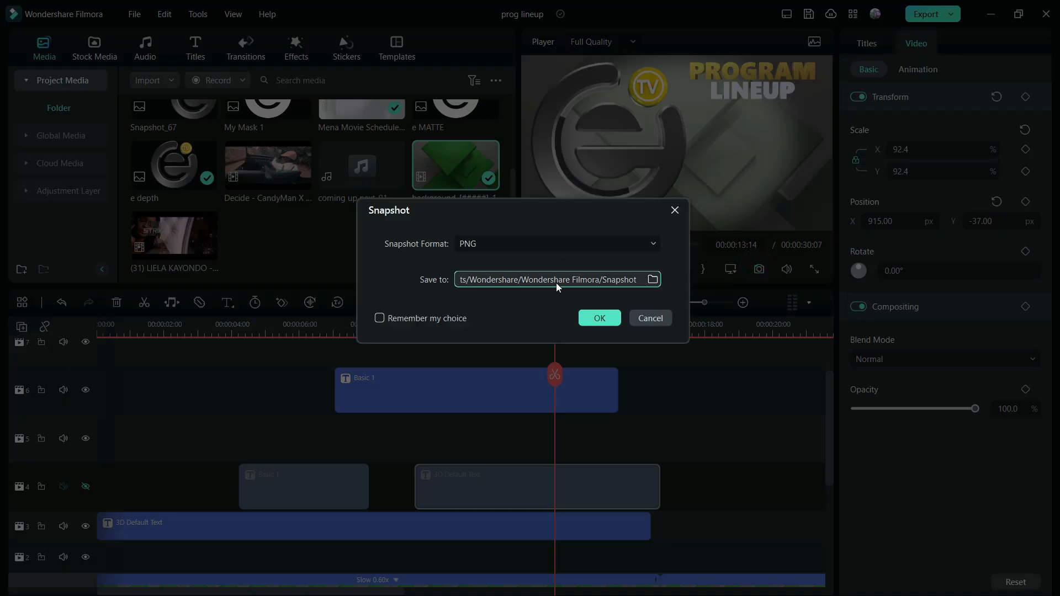
{"action": "left_click", "coordinate": [598, 320]}
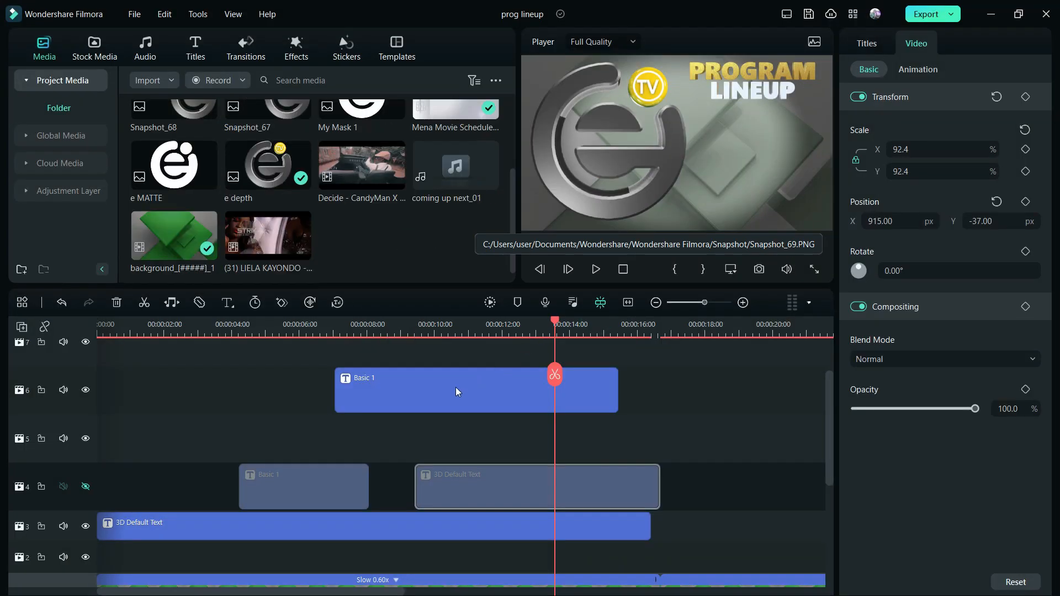
{"action": "scroll", "coordinate": [356, 409], "scroll_direction": "down", "scroll_amount": 2}
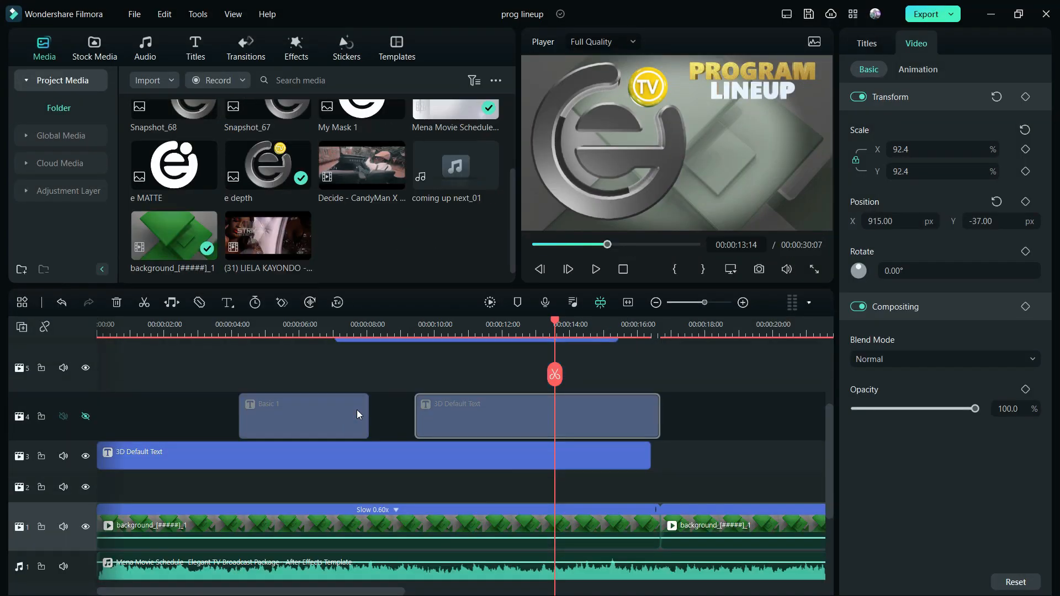
{"action": "scroll", "coordinate": [380, 410], "scroll_direction": "down", "scroll_amount": 1}
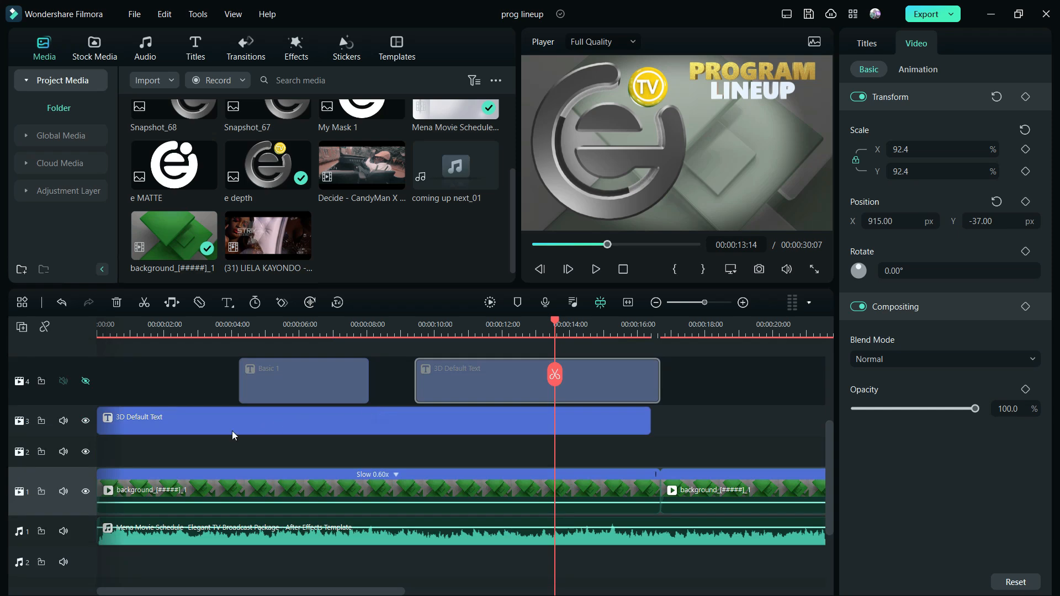
Hide the 3D title track, the empty track and the background track, and save a PNG snapshot of the logo alone at 00:00:13:14.
{"action": "left_click", "coordinate": [85, 491]}
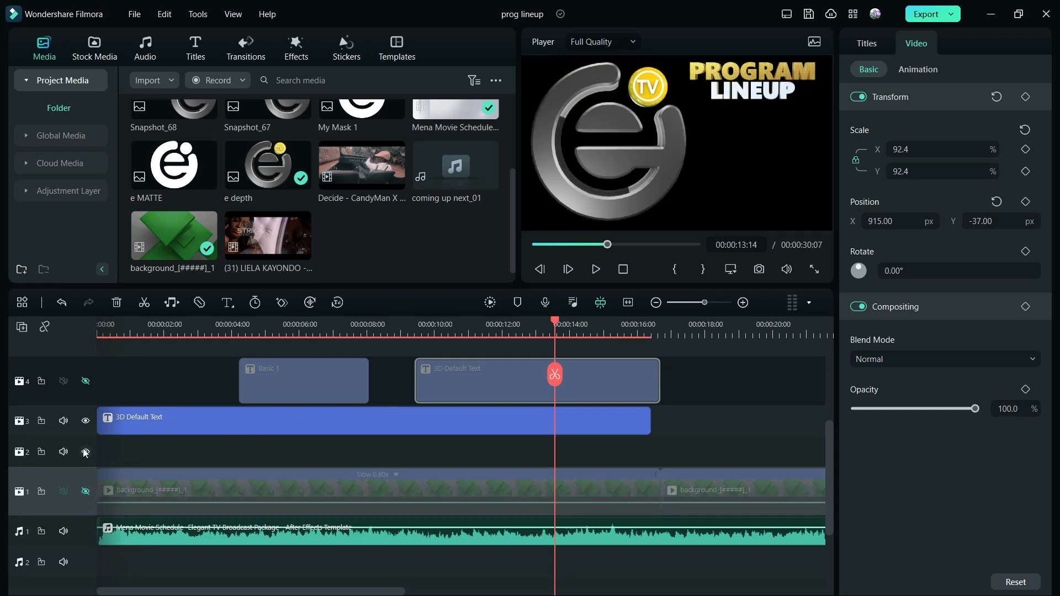
{"action": "left_click", "coordinate": [84, 452]}
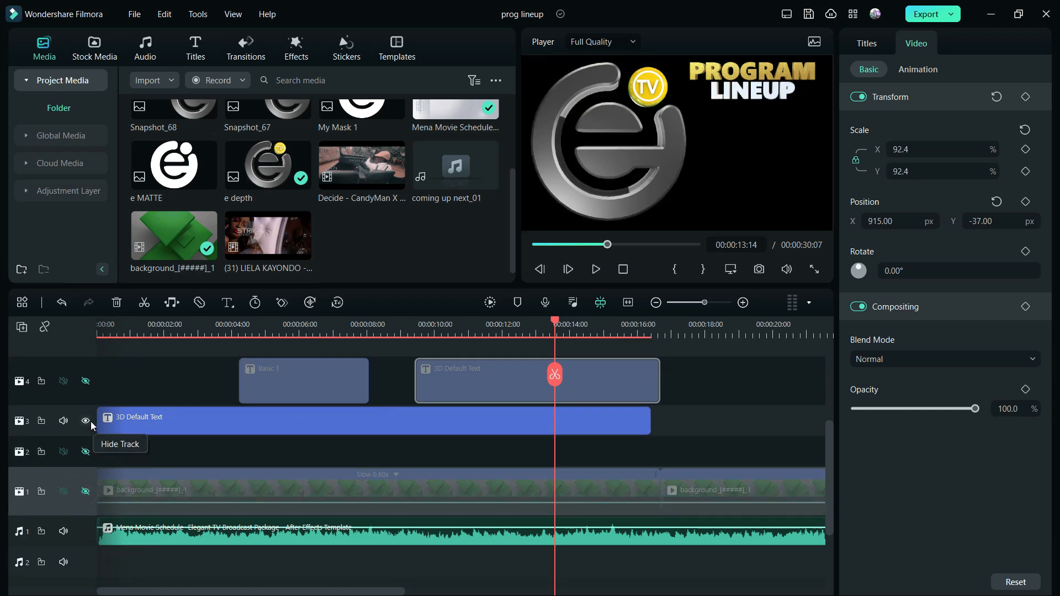
{"action": "left_click", "coordinate": [86, 421]}
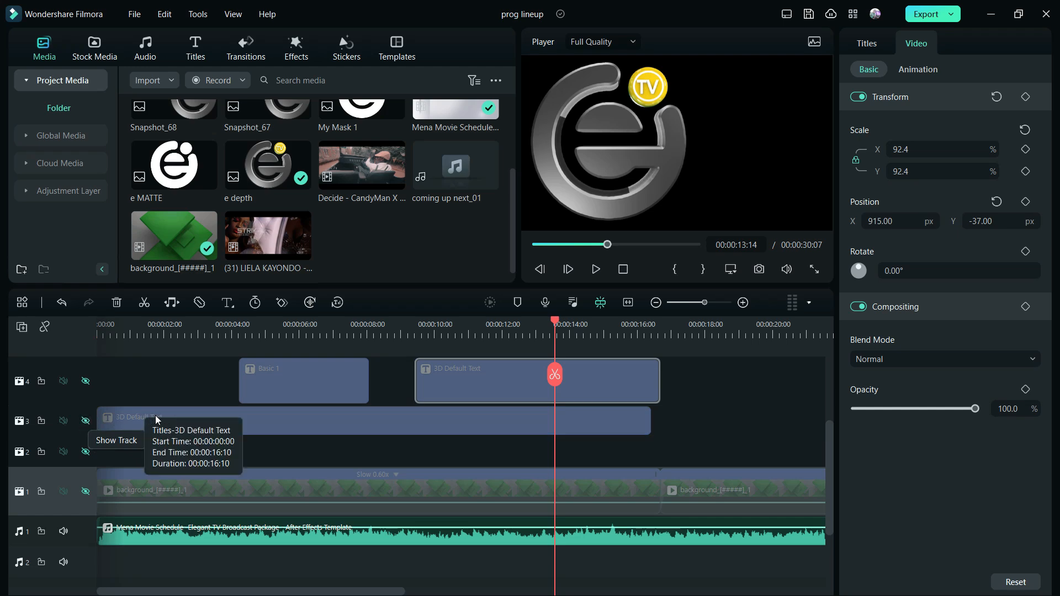
{"action": "left_click", "coordinate": [759, 270]}
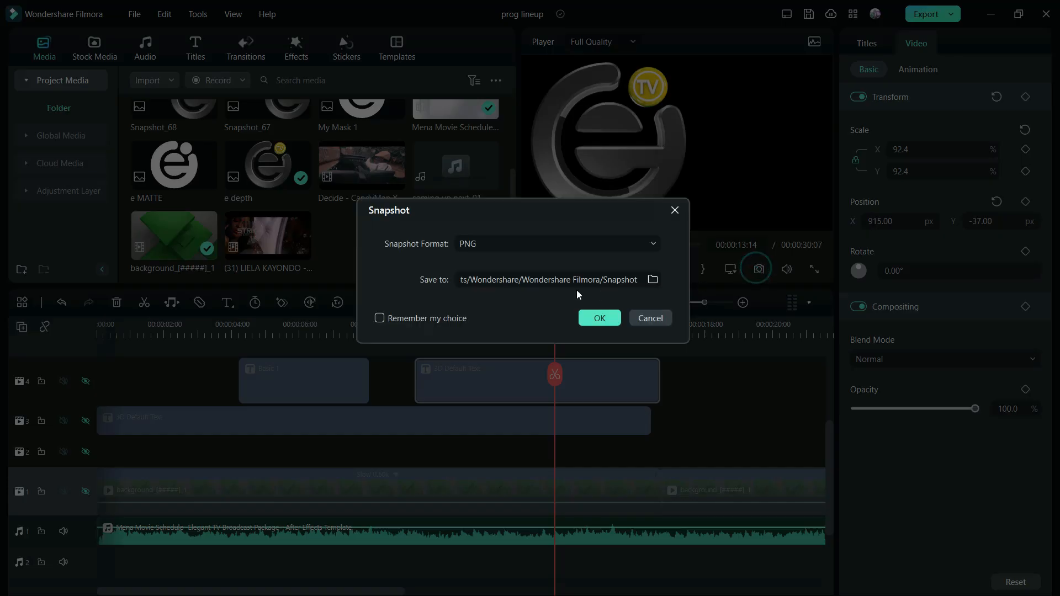
{"action": "left_click", "coordinate": [611, 319]}
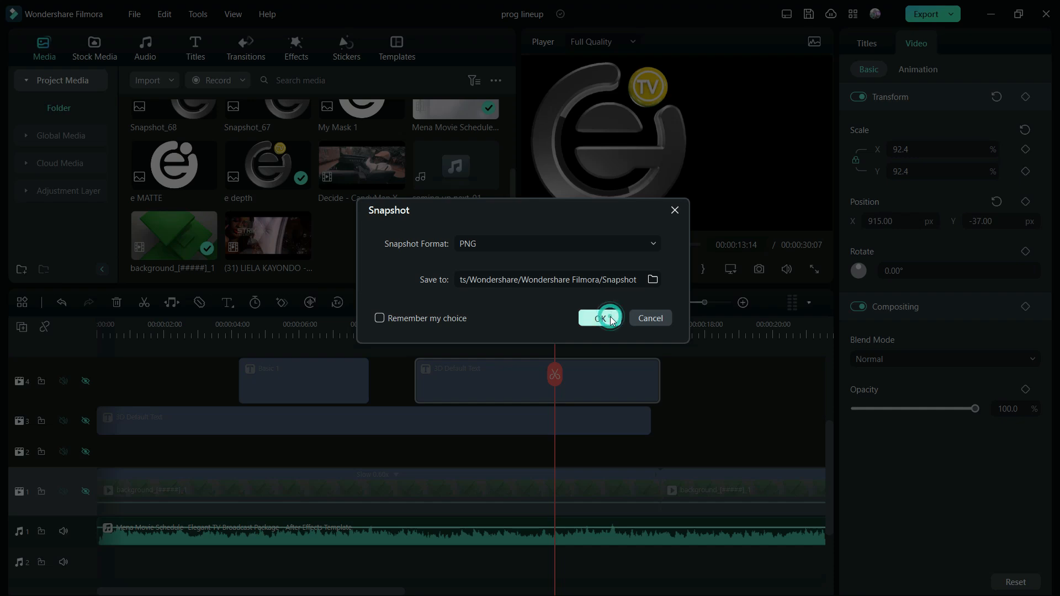
Switch to GT Designer, start adding an image to the BG Layer, and browse to Documents > Wondershare > Wondershare Filmora > Snapshot.
{"action": "left_click", "coordinate": [990, 15]}
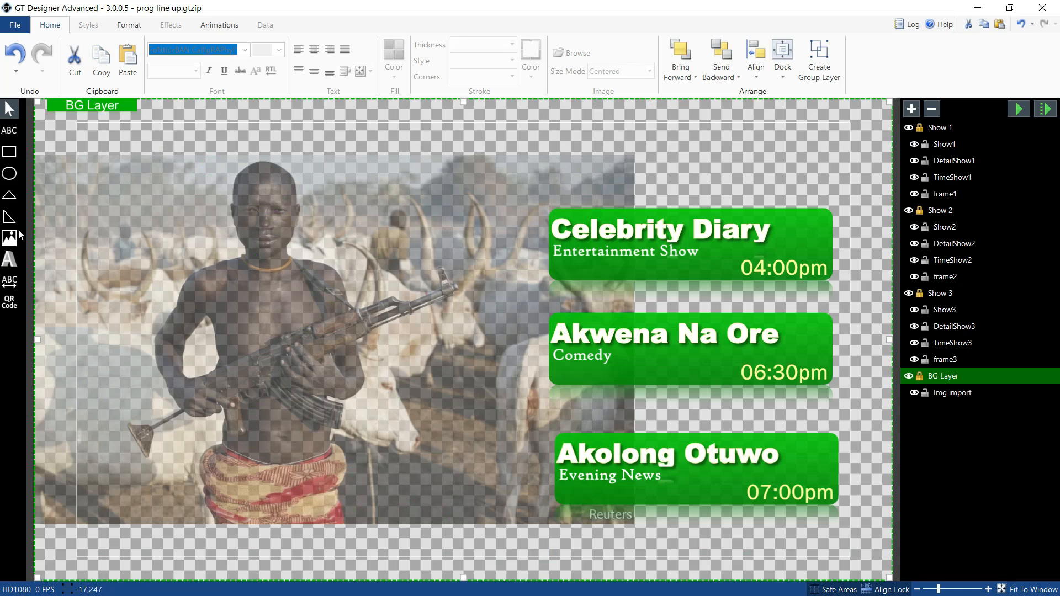
{"action": "left_click", "coordinate": [51, 227]}
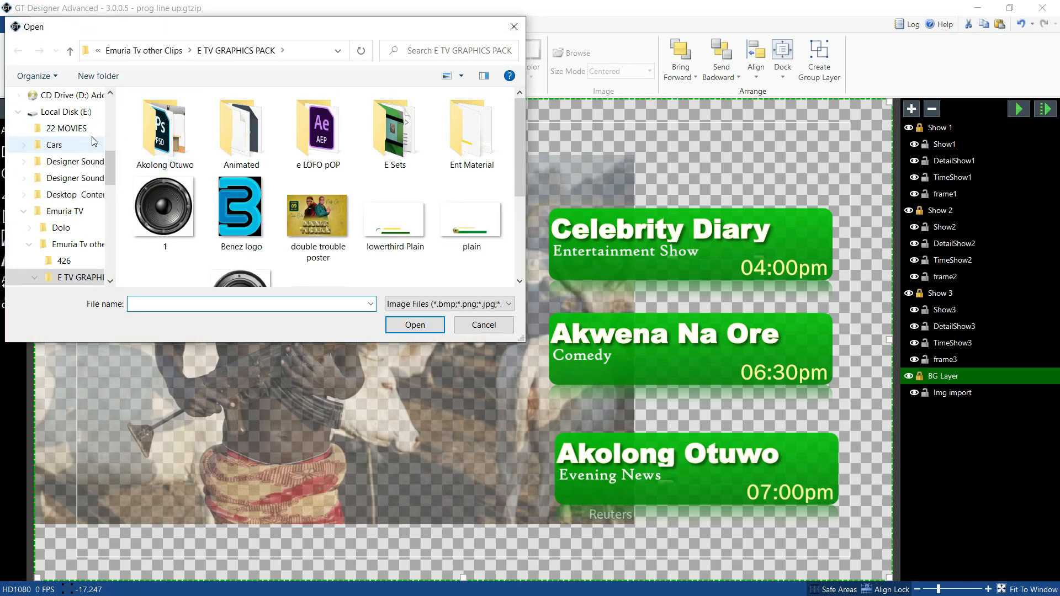
{"action": "scroll", "coordinate": [111, 158], "scroll_direction": "up", "scroll_amount": 7}
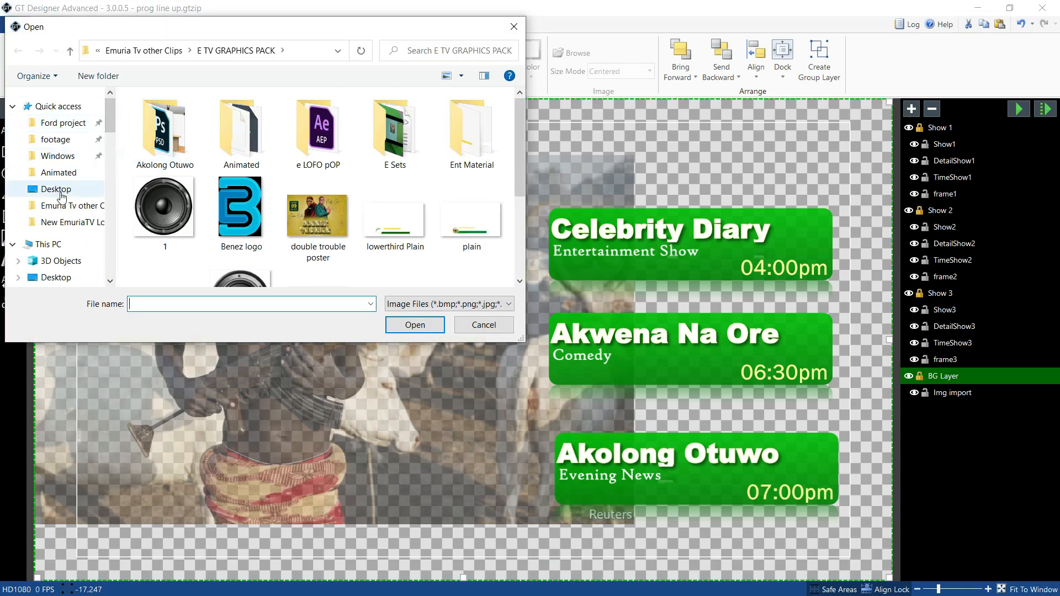
{"action": "left_click", "coordinate": [62, 246]}
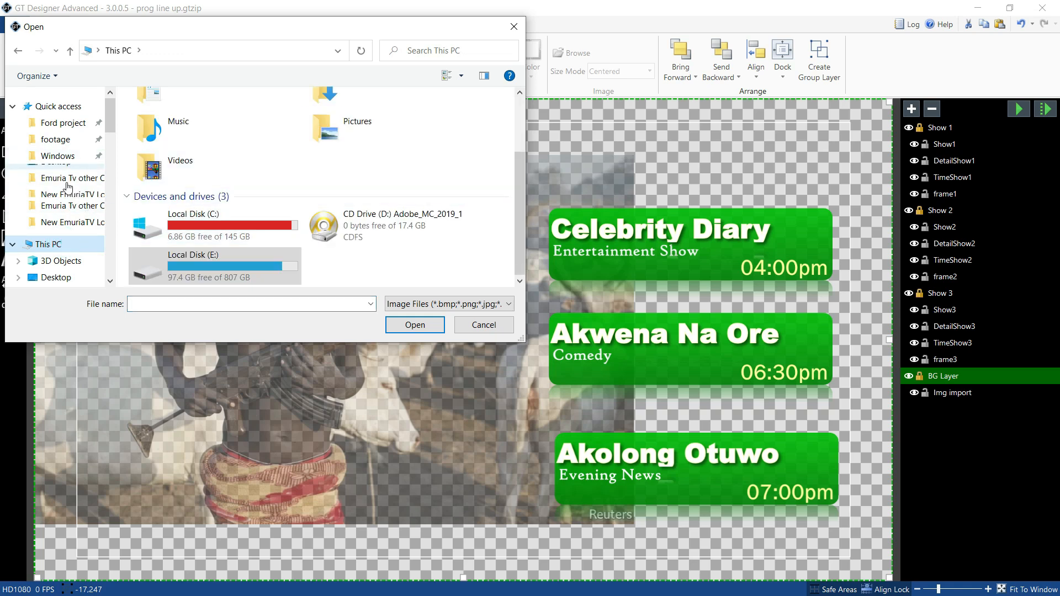
{"action": "scroll", "coordinate": [66, 182], "scroll_direction": "down", "scroll_amount": 2}
{"action": "left_click", "coordinate": [62, 201]}
{"action": "left_click", "coordinate": [233, 141]}
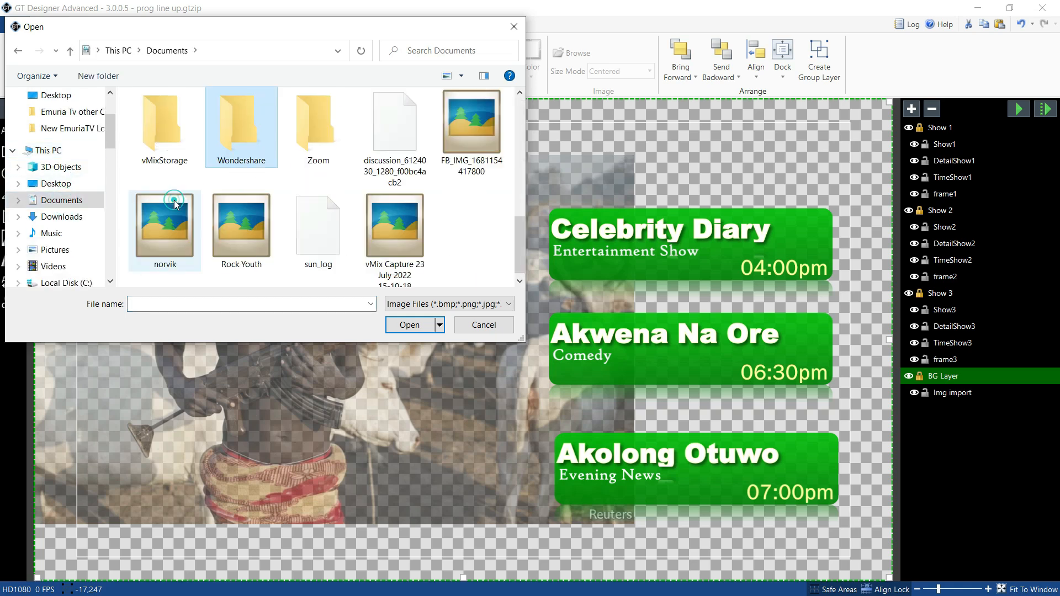
{"action": "double_click", "coordinate": [233, 141]}
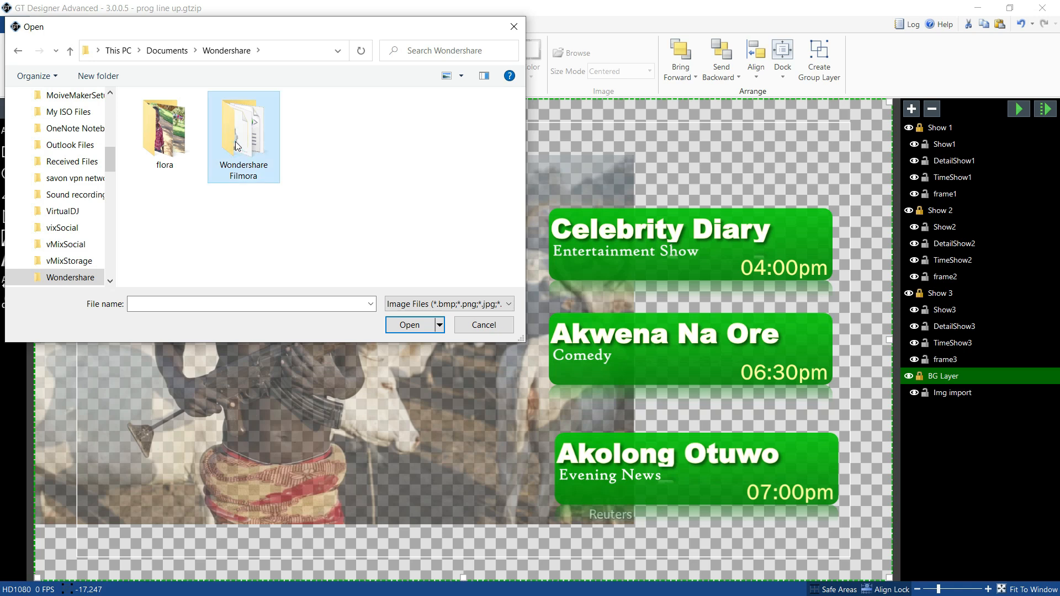
{"action": "double_click", "coordinate": [236, 143]}
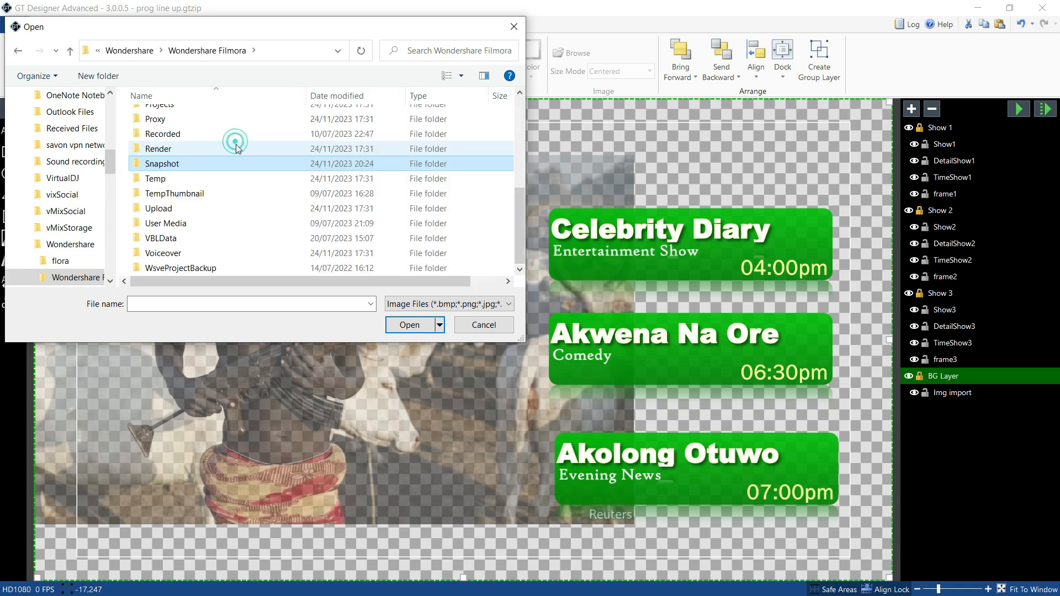
{"action": "double_click", "coordinate": [209, 168]}
Insert the full-frame program lineup image Snapshot_69 into the BG Layer.
{"action": "scroll", "coordinate": [347, 175], "scroll_direction": "down", "scroll_amount": 10}
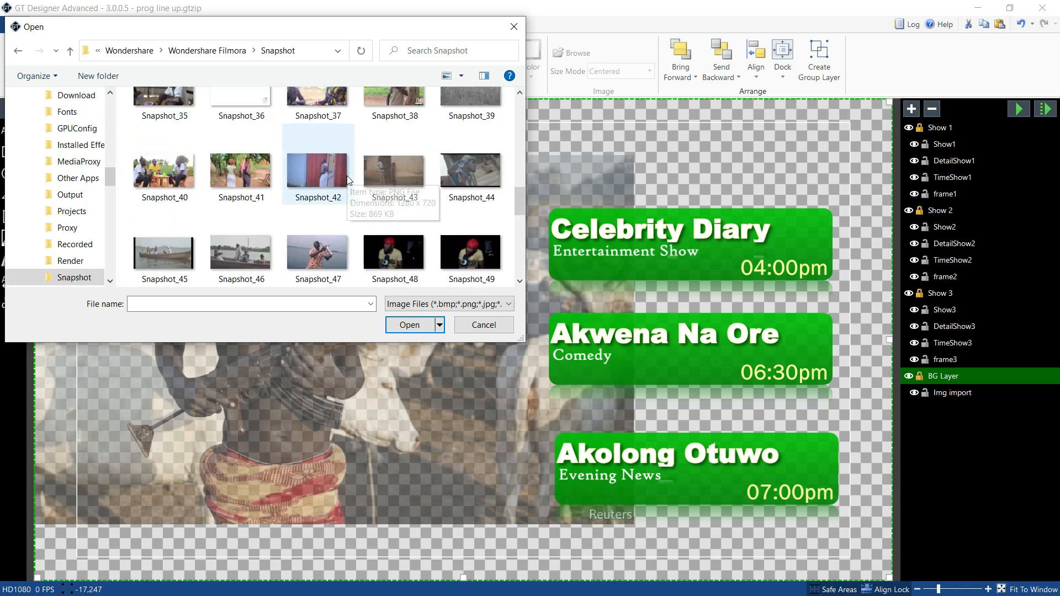
{"action": "scroll", "coordinate": [347, 176], "scroll_direction": "down", "scroll_amount": 6}
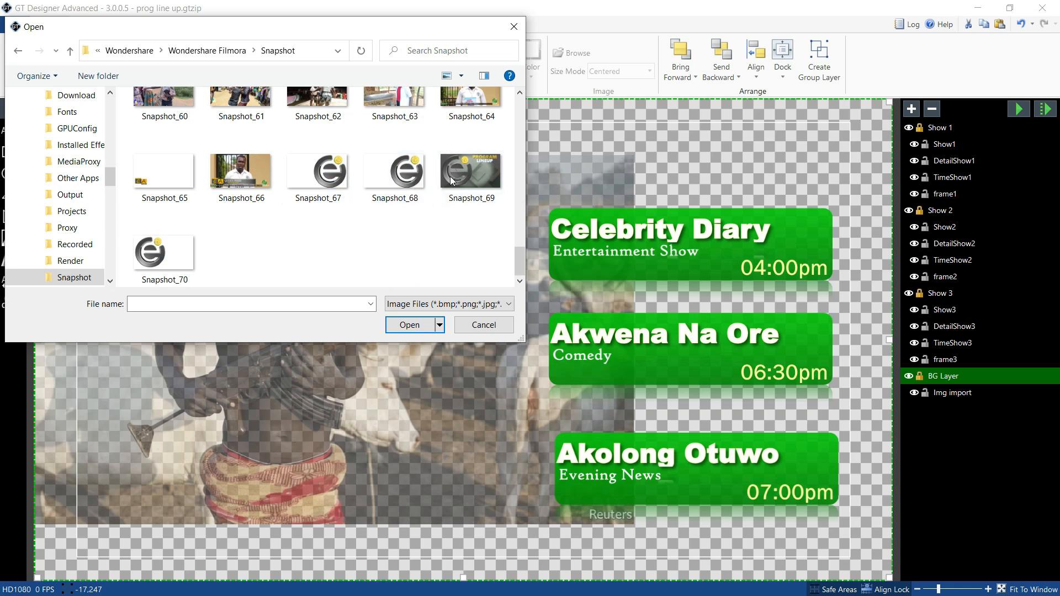
{"action": "left_click", "coordinate": [467, 173]}
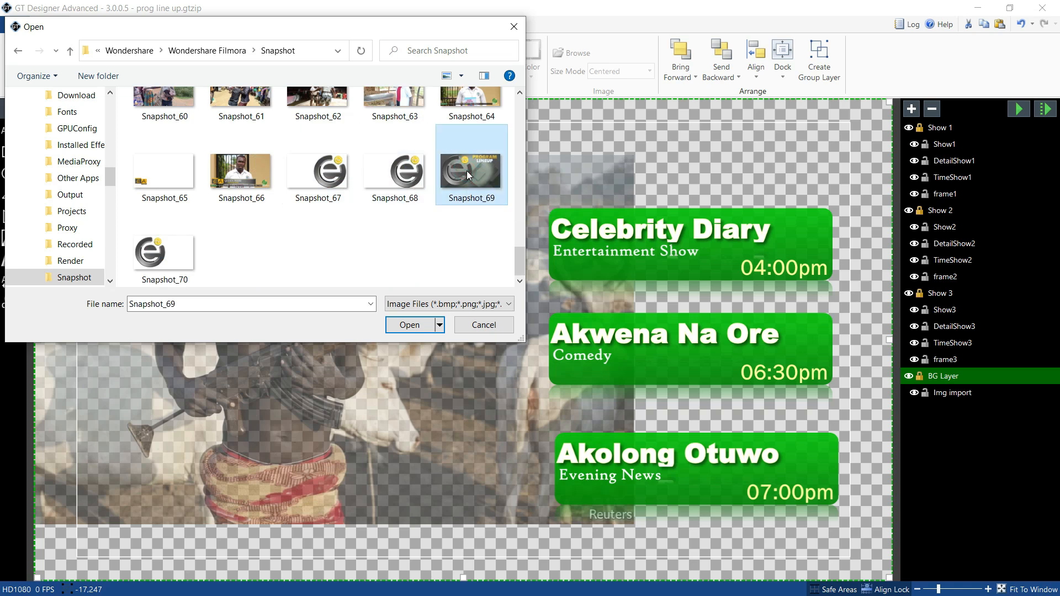
{"action": "left_click", "coordinate": [409, 171]}
{"action": "left_click", "coordinate": [166, 253]}
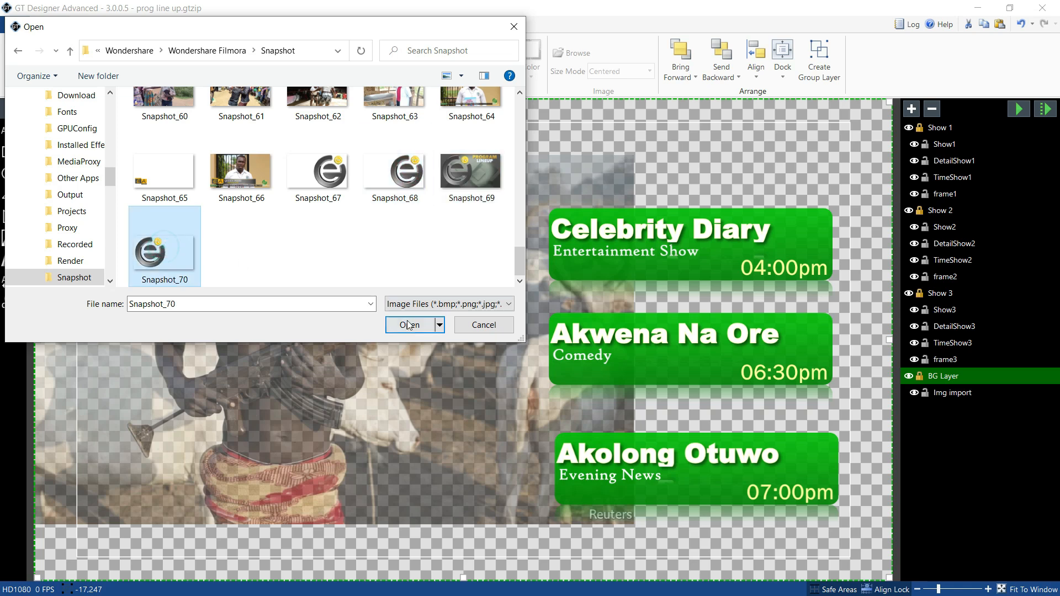
{"action": "left_click", "coordinate": [465, 177]}
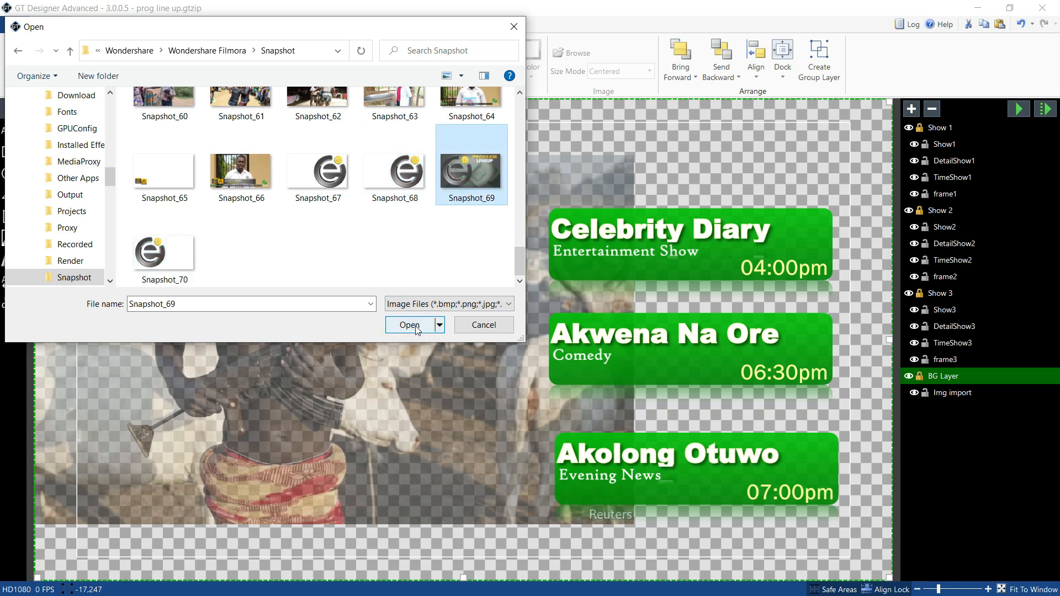
{"action": "left_click", "coordinate": [414, 326]}
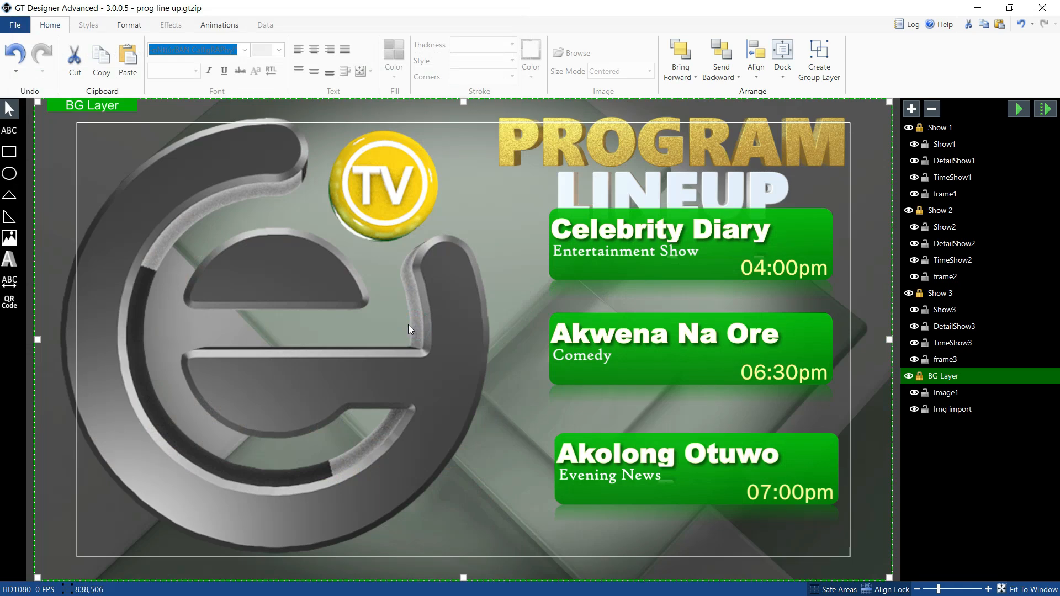
Insert the logo-only image Snapshot_70 into the BG Layer above the lineup background.
{"action": "left_click", "coordinate": [8, 237]}
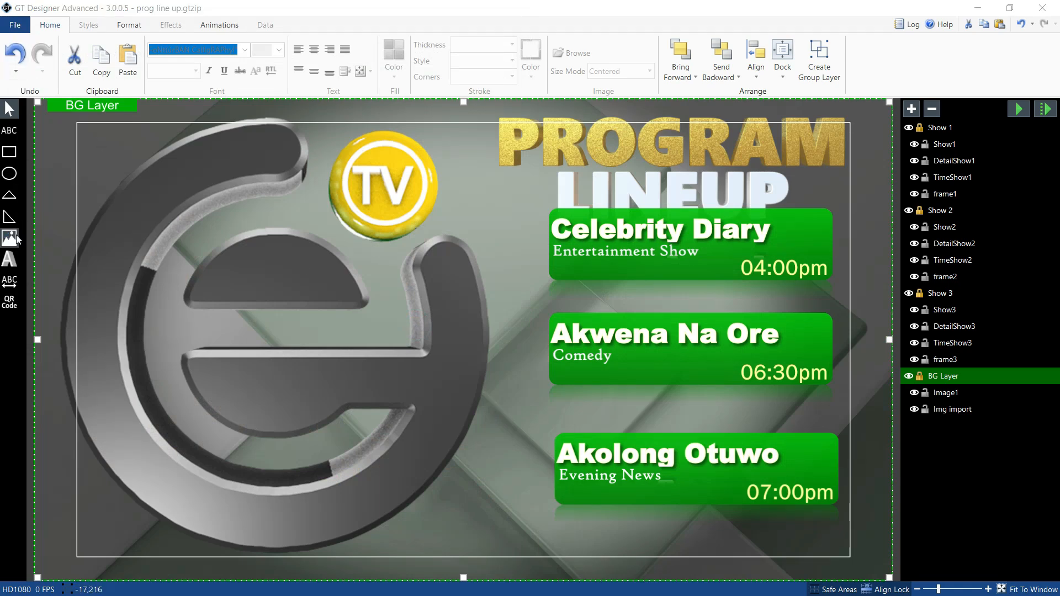
{"action": "scroll", "coordinate": [309, 210], "scroll_direction": "down", "scroll_amount": 10}
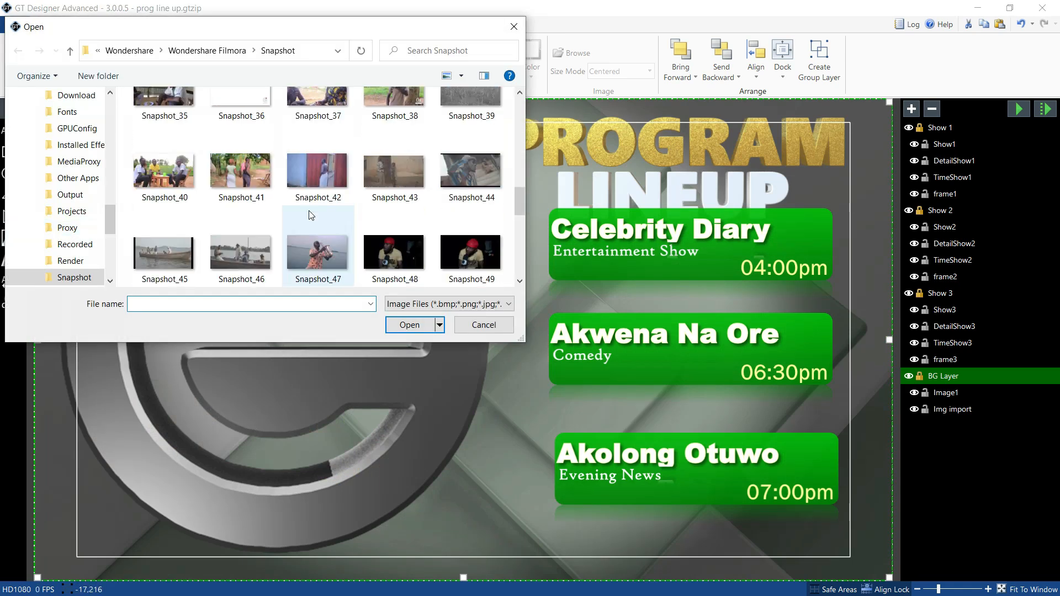
{"action": "scroll", "coordinate": [224, 252], "scroll_direction": "down", "scroll_amount": 2}
{"action": "left_click", "coordinate": [163, 251]}
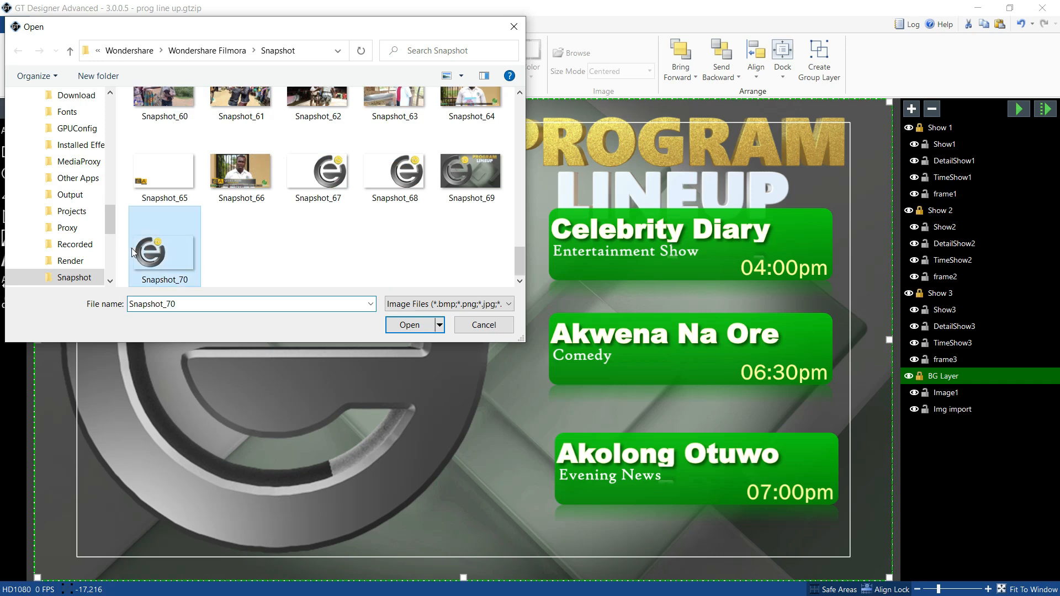
{"action": "left_click", "coordinate": [409, 325]}
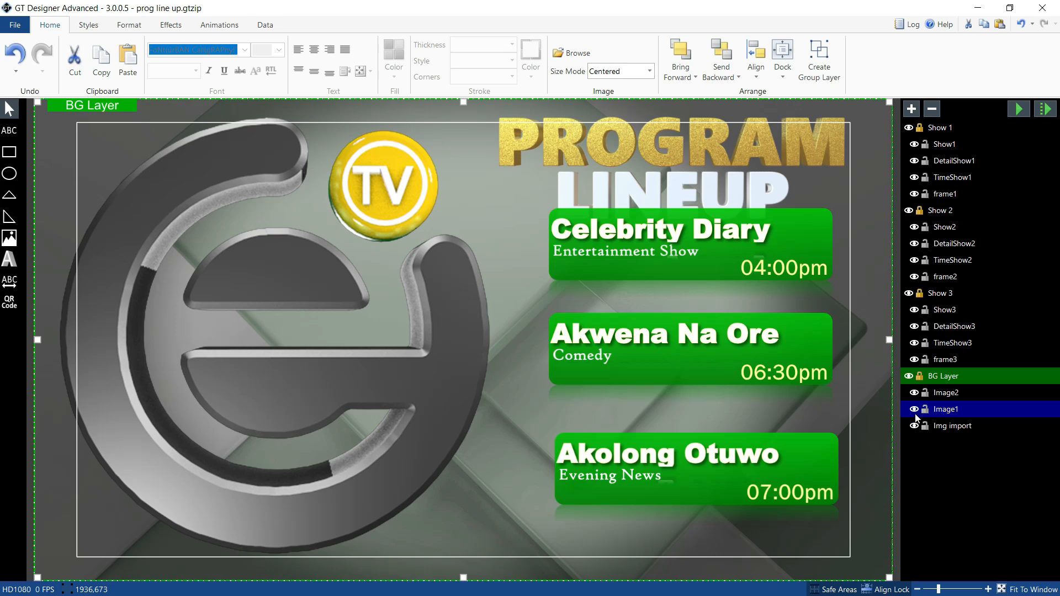
Toggle the visibility of Image2 and Image1 in the BG Layer to check the logo cutout against the full background.
{"action": "left_click", "coordinate": [914, 393]}
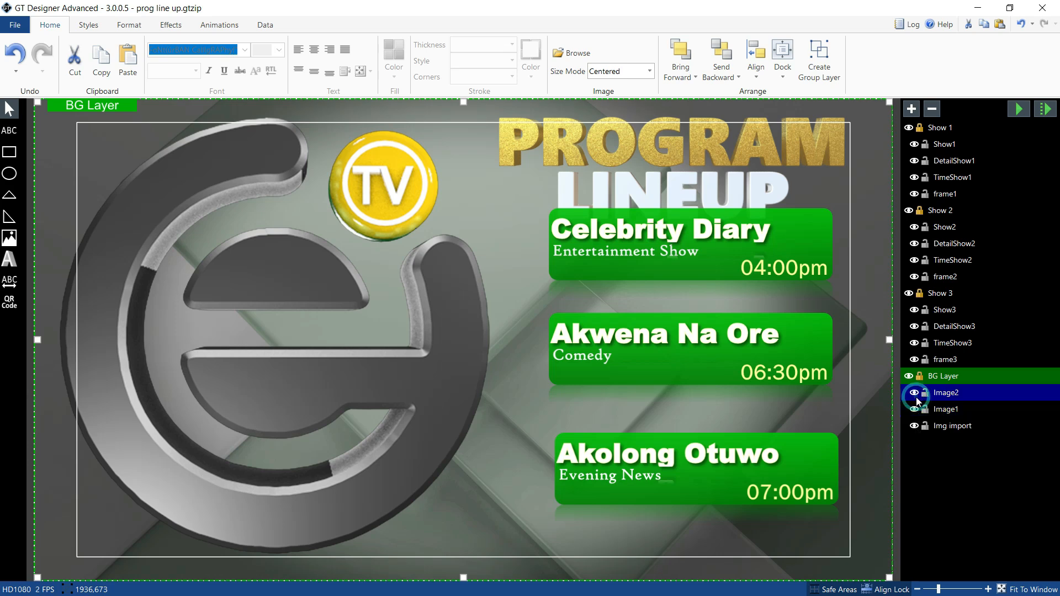
{"action": "left_click", "coordinate": [914, 409]}
{"action": "left_click", "coordinate": [915, 409]}
{"action": "left_click", "coordinate": [914, 409]}
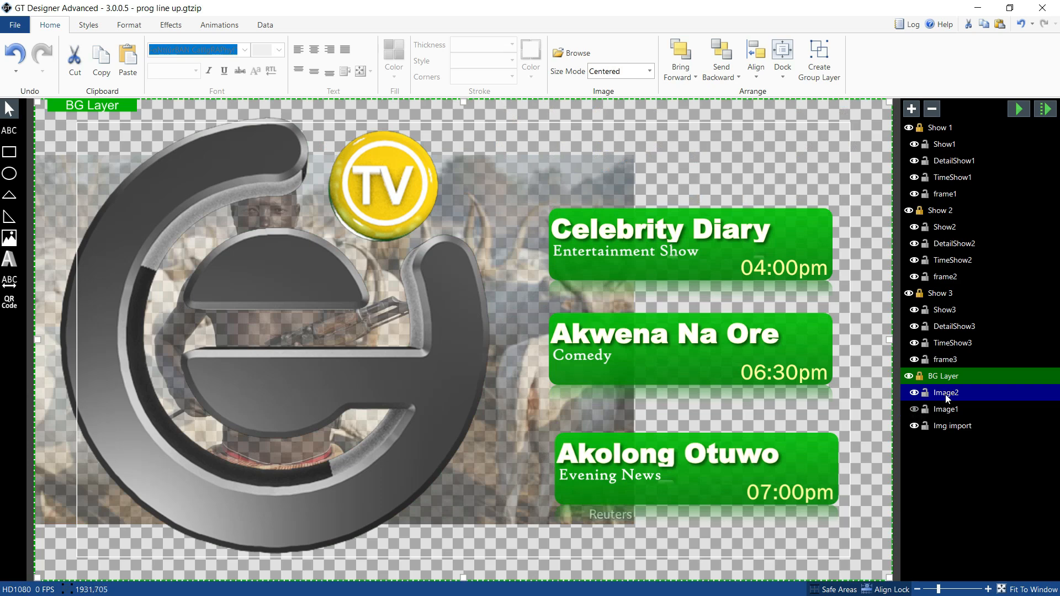
{"action": "left_click", "coordinate": [946, 410]}
{"action": "left_click", "coordinate": [914, 409]}
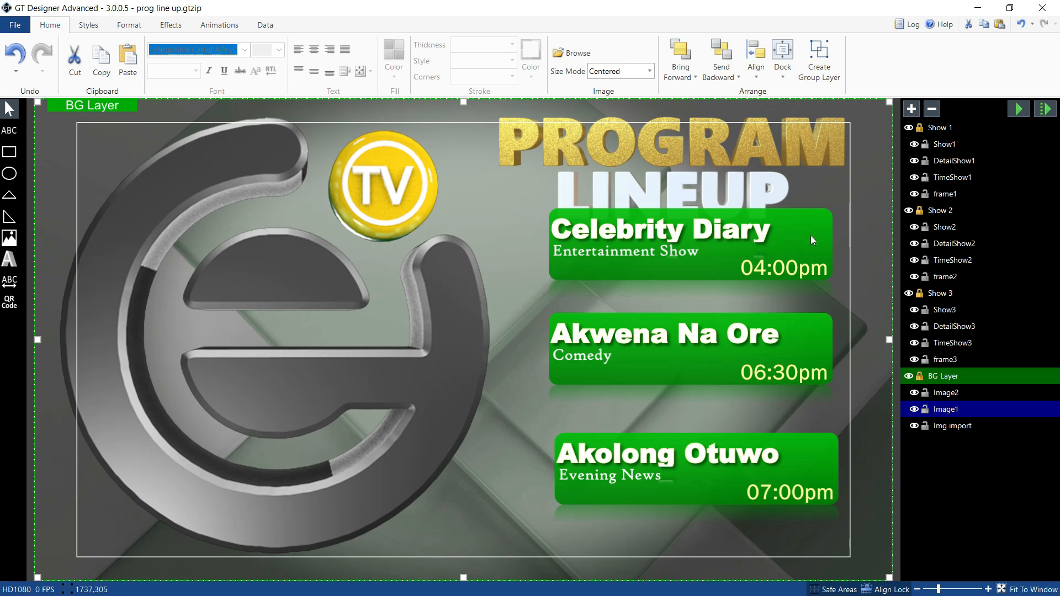
Try shifting the Image2 logo slightly down on the canvas, and undo the move.
{"action": "left_click", "coordinate": [939, 215]}
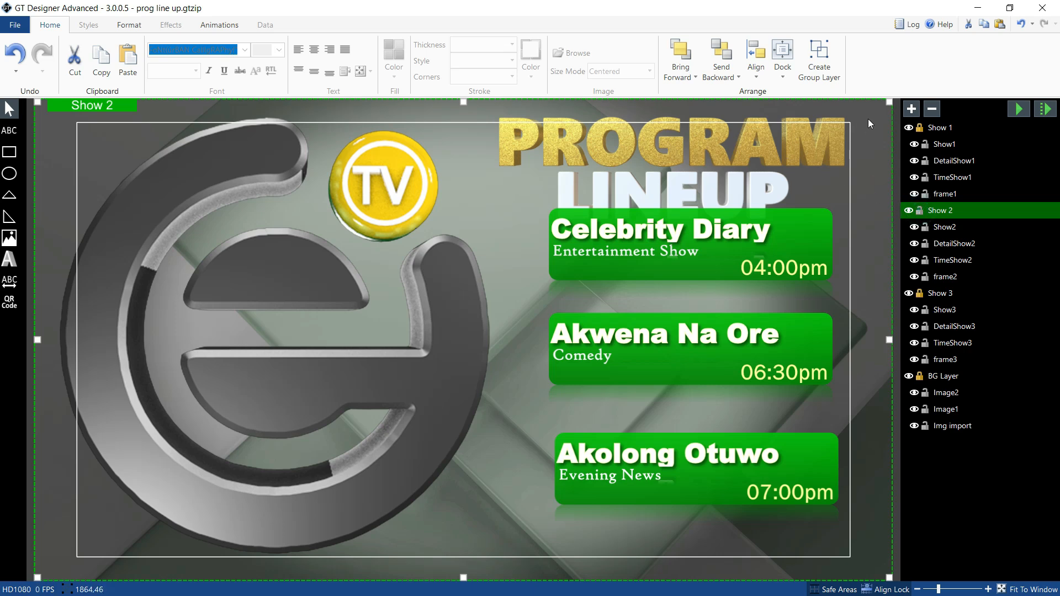
{"action": "left_click_drag", "start_coordinate": [867, 128], "coordinate": [870, 135]}
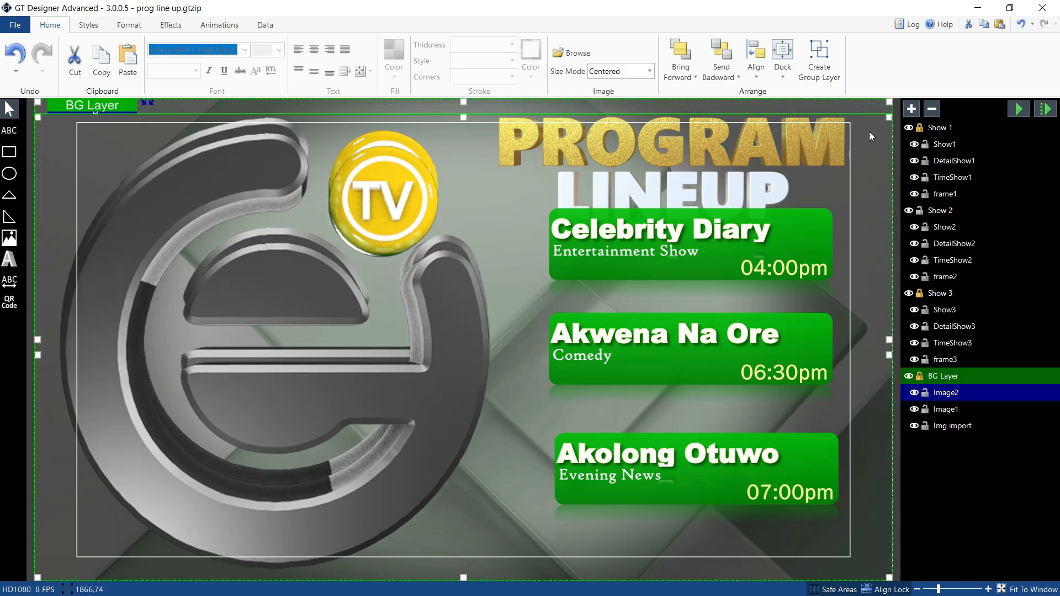
{"action": "key", "text": "ctrl+z"}
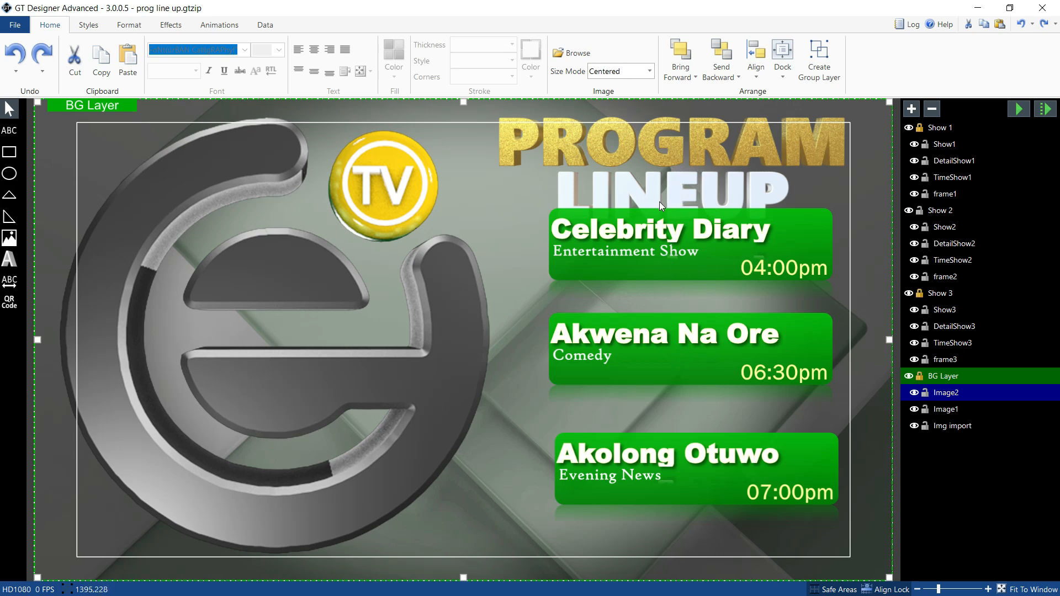
Switch Image2 and Image1 off and on again to compare the logo and background images.
{"action": "left_click", "coordinate": [914, 394]}
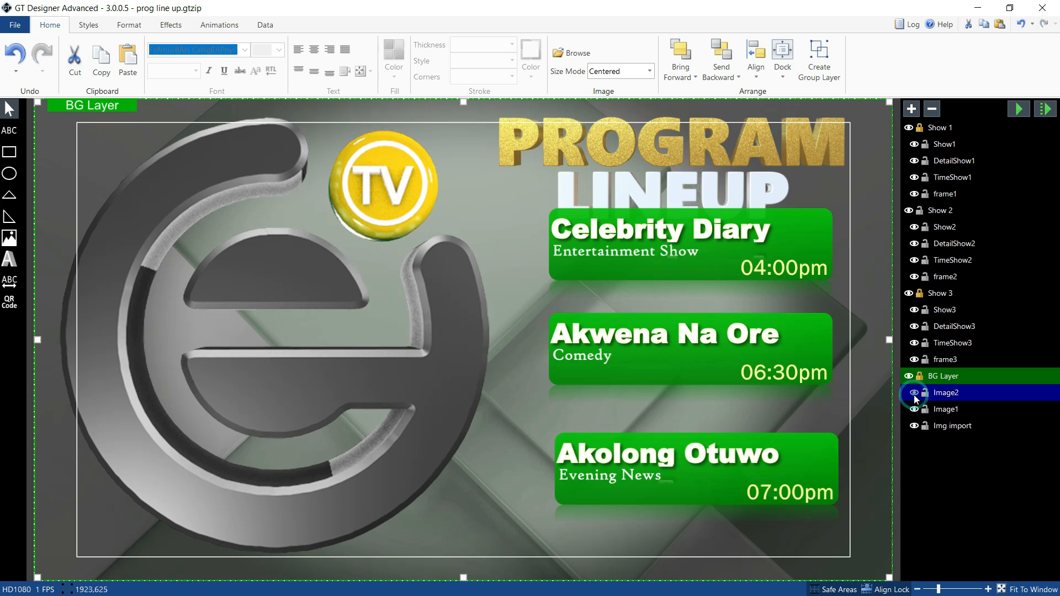
{"action": "left_click", "coordinate": [914, 409]}
{"action": "left_click", "coordinate": [914, 409]}
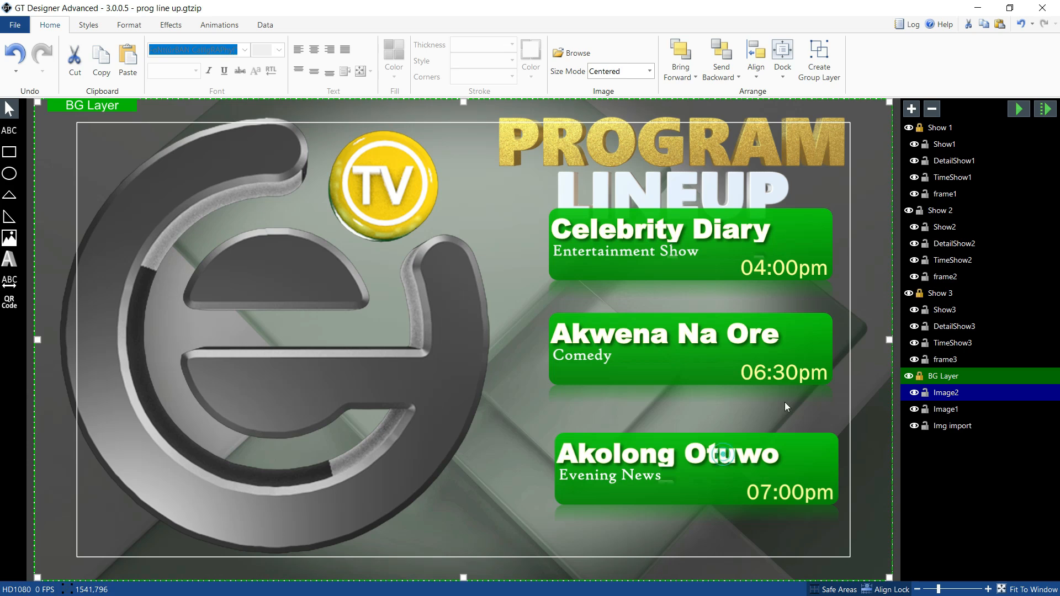
Hide the BG Layer to isolate the show cards, and toggle the Show 2 layer's visibility to check its contents.
{"action": "left_click", "coordinate": [909, 377]}
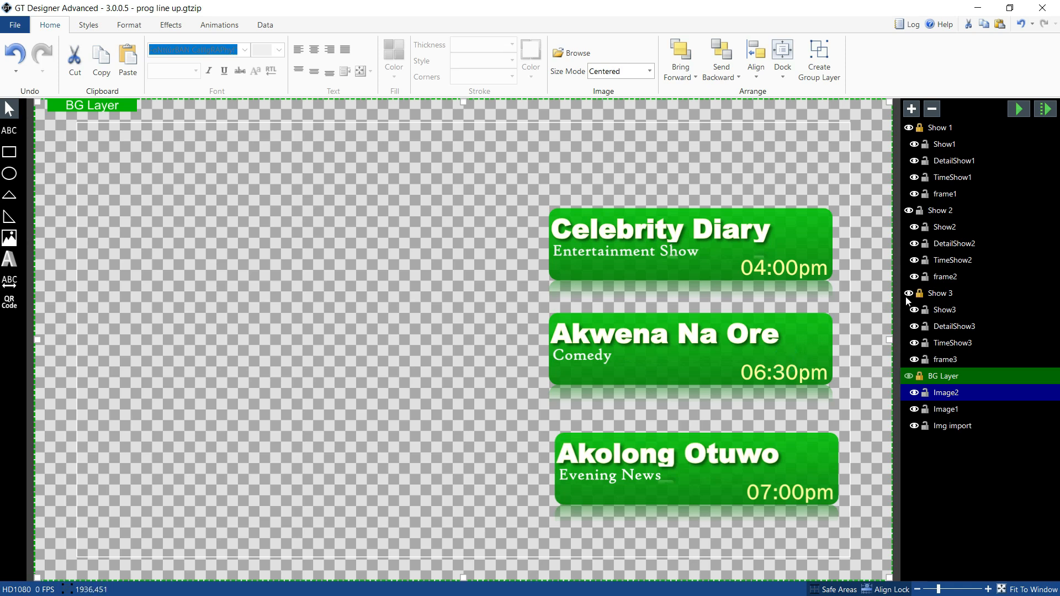
{"action": "left_click", "coordinate": [909, 210]}
{"action": "left_click", "coordinate": [908, 210]}
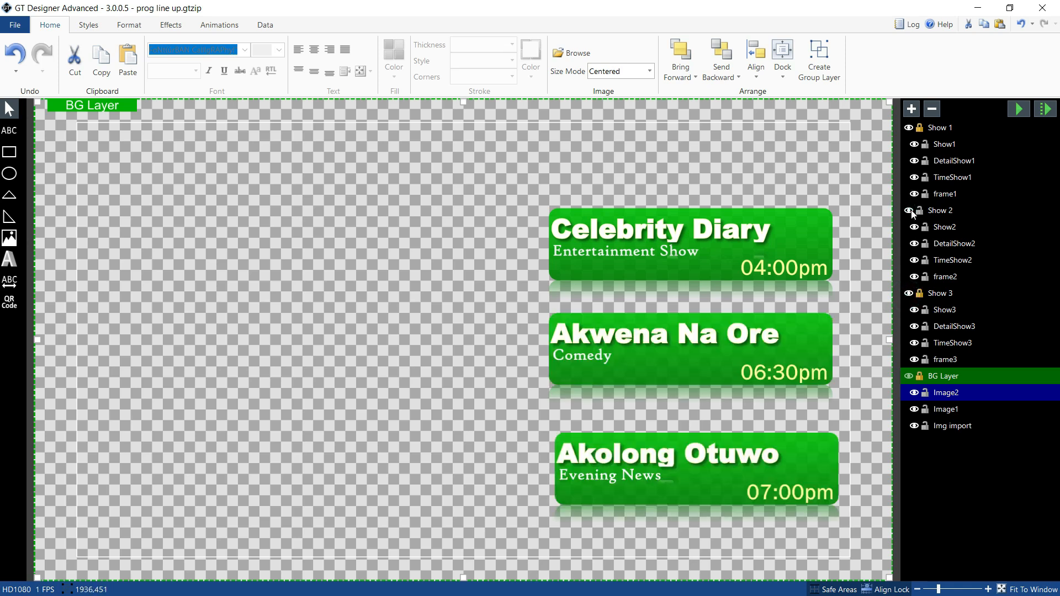
Move the Show 2 card's title, time and frame2 down, placing the frame just above the Akolong Otuwo card and aligned with it.
{"action": "left_click", "coordinate": [951, 211]}
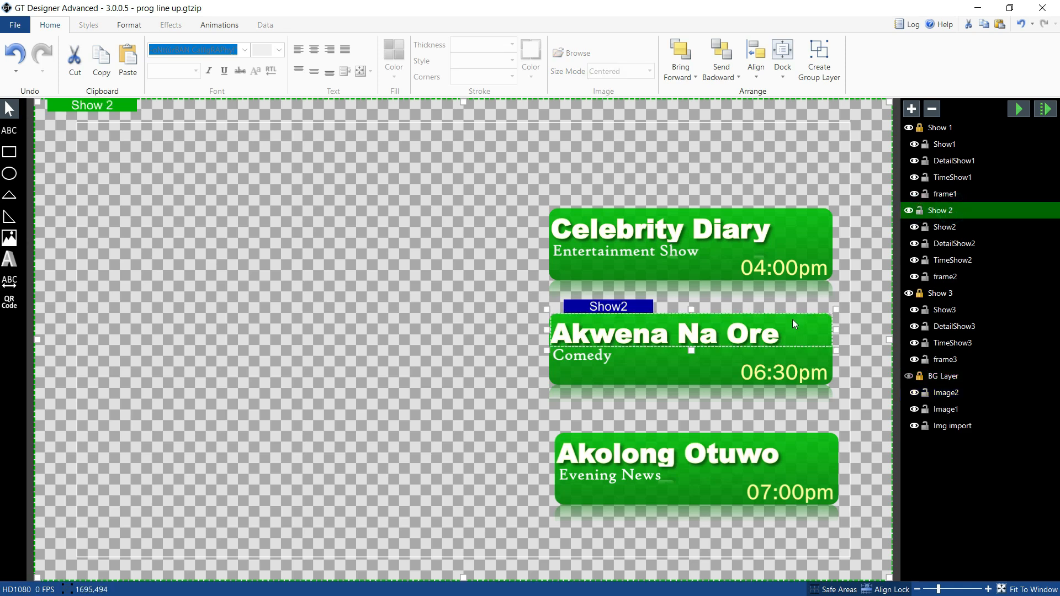
{"action": "left_click_drag", "start_coordinate": [794, 323], "coordinate": [787, 323]}
{"action": "left_click_drag", "start_coordinate": [788, 327], "coordinate": [768, 336]}
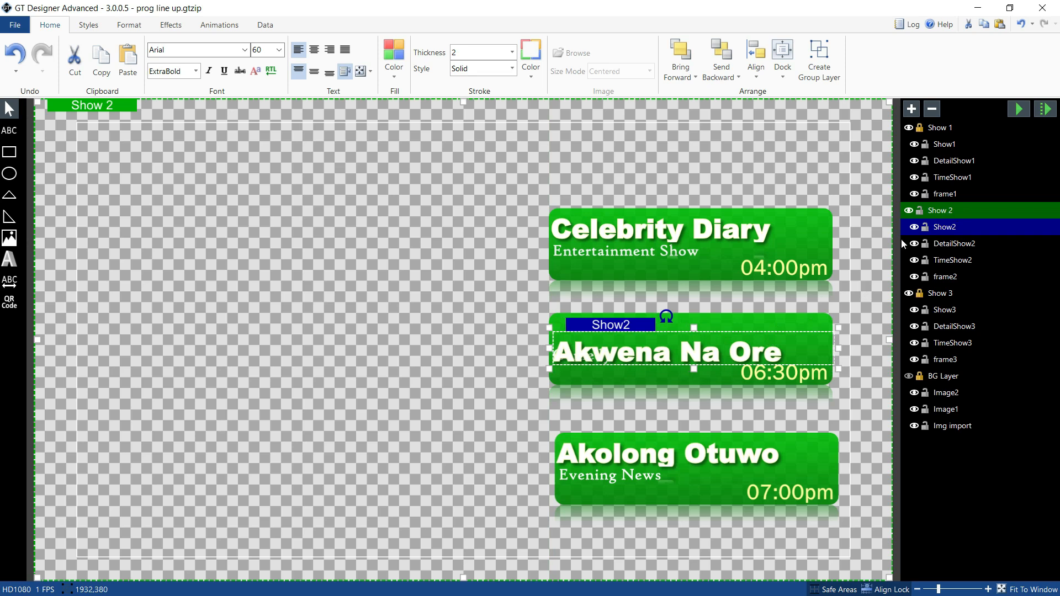
{"action": "left_click", "coordinate": [707, 381]}
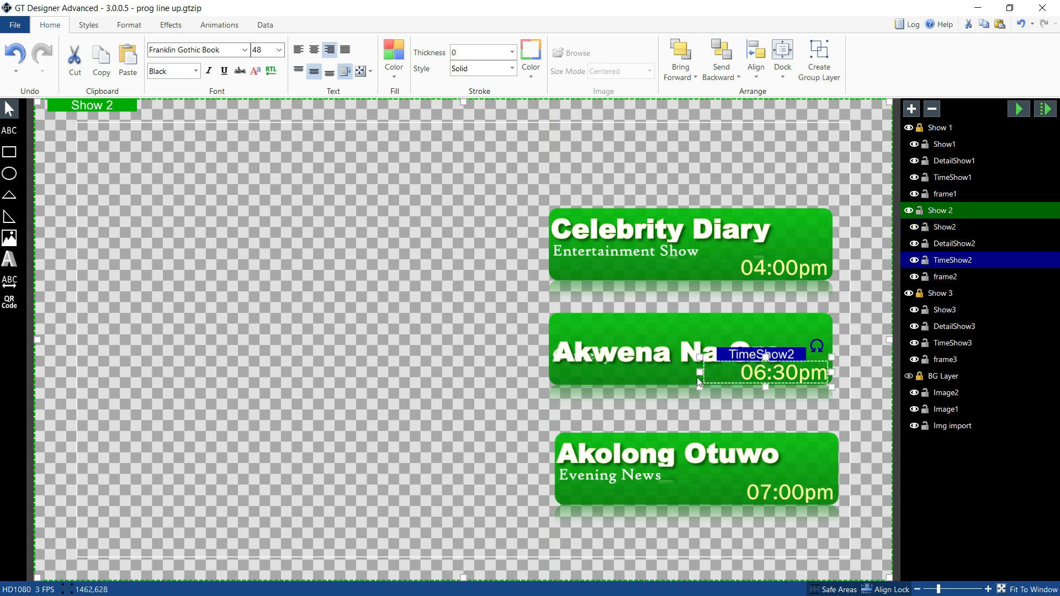
{"action": "left_click_drag", "start_coordinate": [762, 378], "coordinate": [760, 392]}
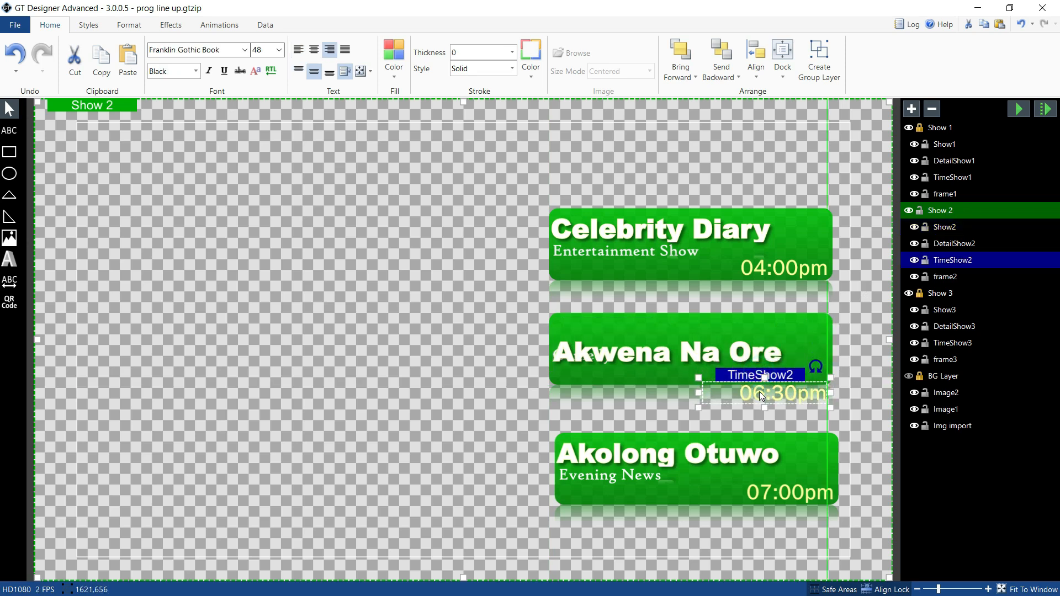
{"action": "left_click", "coordinate": [666, 377]}
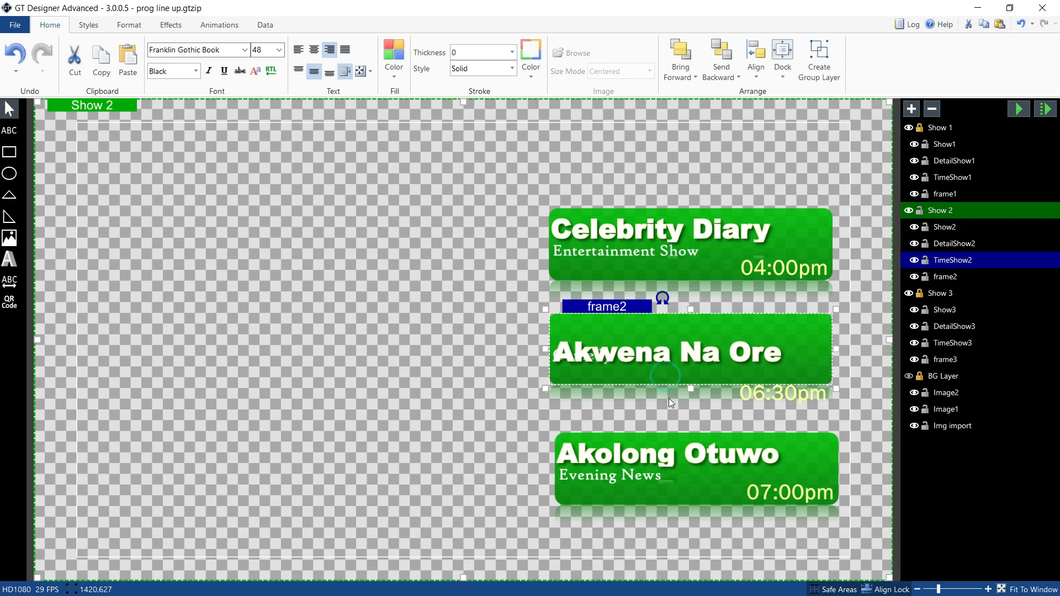
{"action": "left_click_drag", "start_coordinate": [669, 399], "coordinate": [668, 402]}
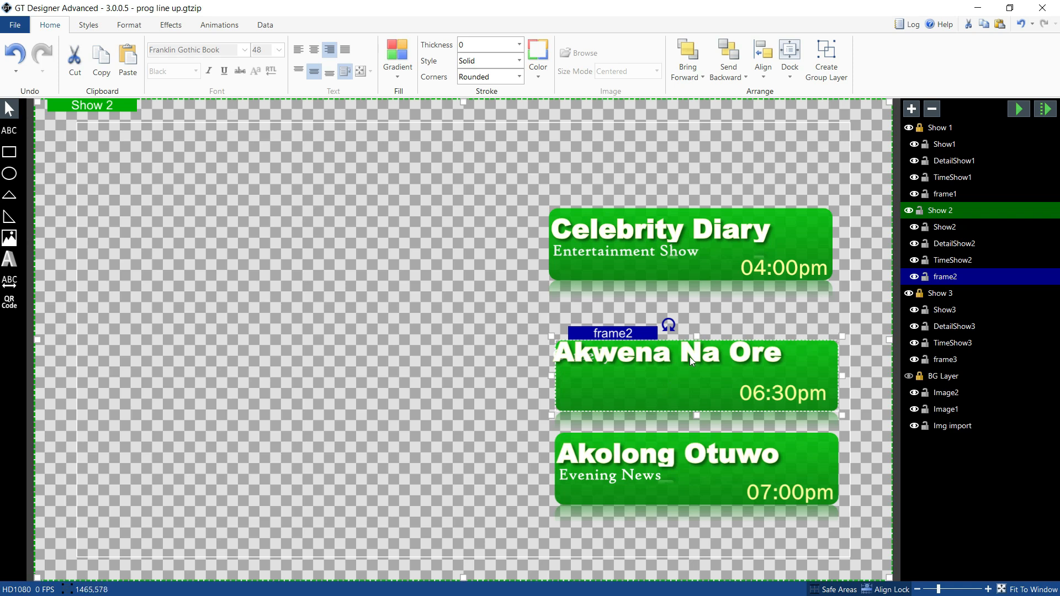
Place the Akwena Na Ore title in the upper part of frame2 and nudge it slightly left.
{"action": "mouse_move", "coordinate": [690, 356]}
{"action": "left_mouse_down"}
{"action": "mouse_move", "coordinate": [699, 372]}
{"action": "mouse_move", "coordinate": [679, 368]}
{"action": "left_mouse_up"}
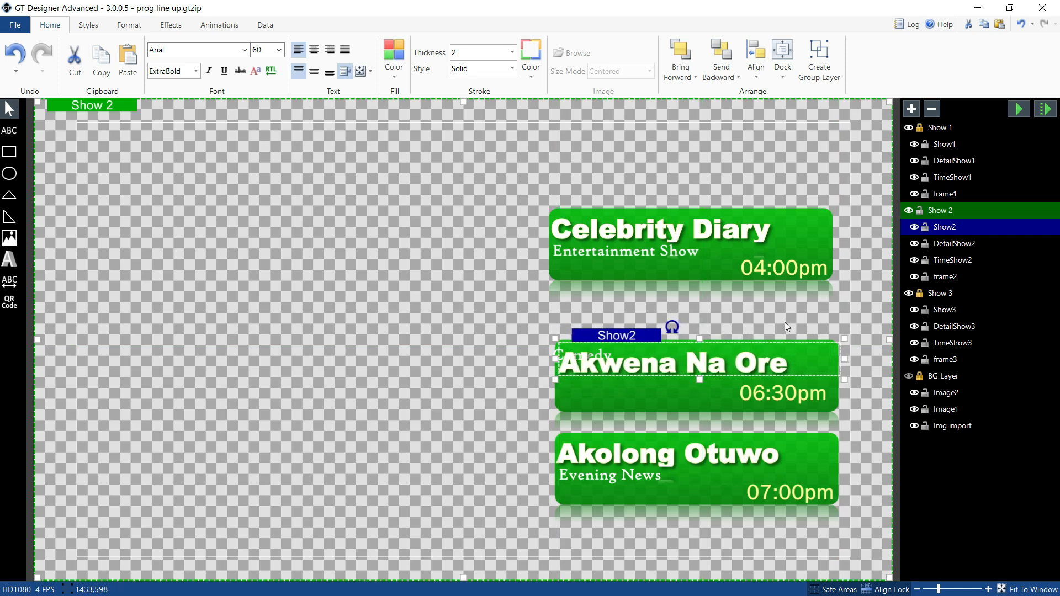
{"action": "key", "text": "Left"}
{"action": "key", "text": "Left"}
{"action": "key", "text": "Left"}
{"action": "key", "text": "Left"}
{"action": "key", "text": "Left"}
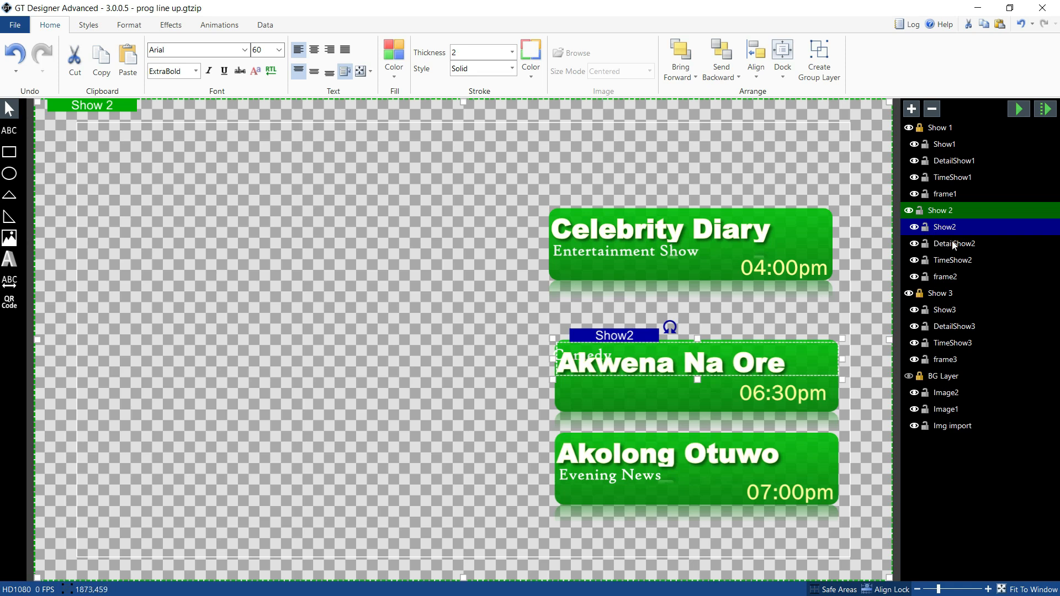
Hide the Show2 title temporarily to move the Comedy detail text down within its card, and show the title again.
{"action": "left_click", "coordinate": [954, 246]}
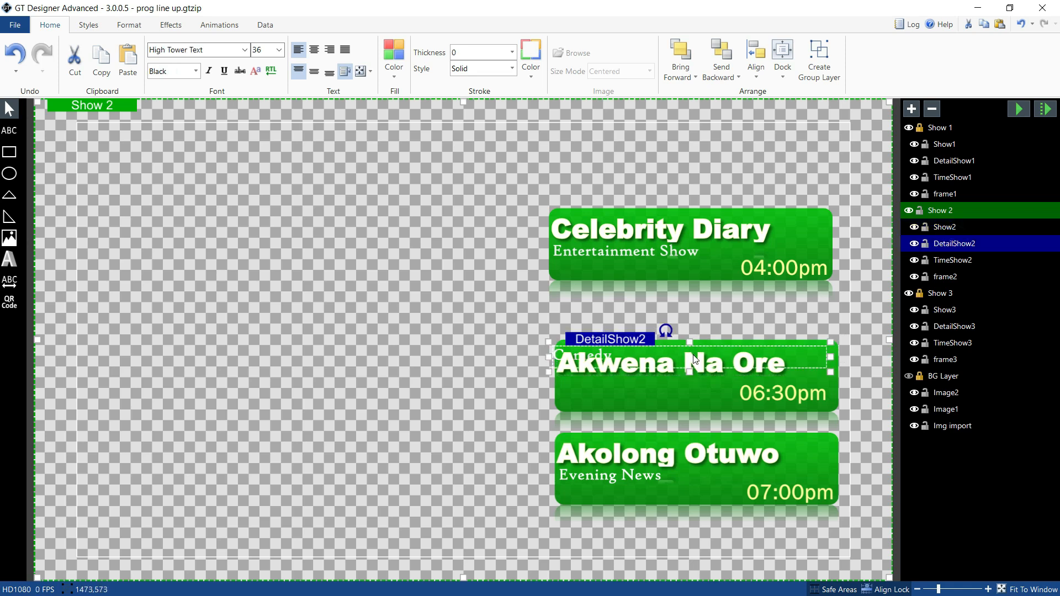
{"action": "left_click", "coordinate": [809, 350]}
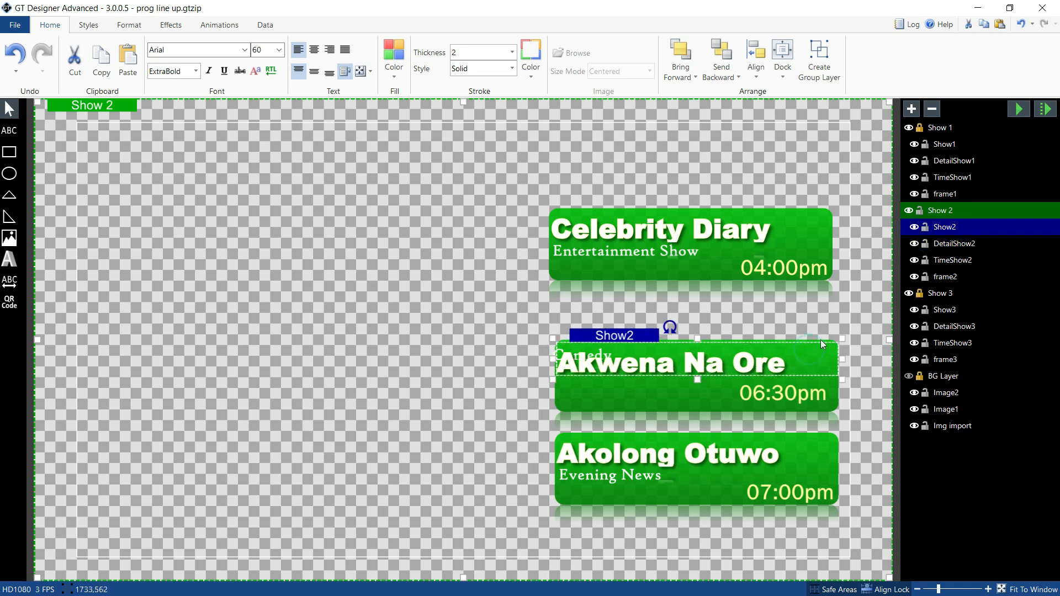
{"action": "left_click", "coordinate": [912, 227]}
{"action": "left_click", "coordinate": [597, 359]}
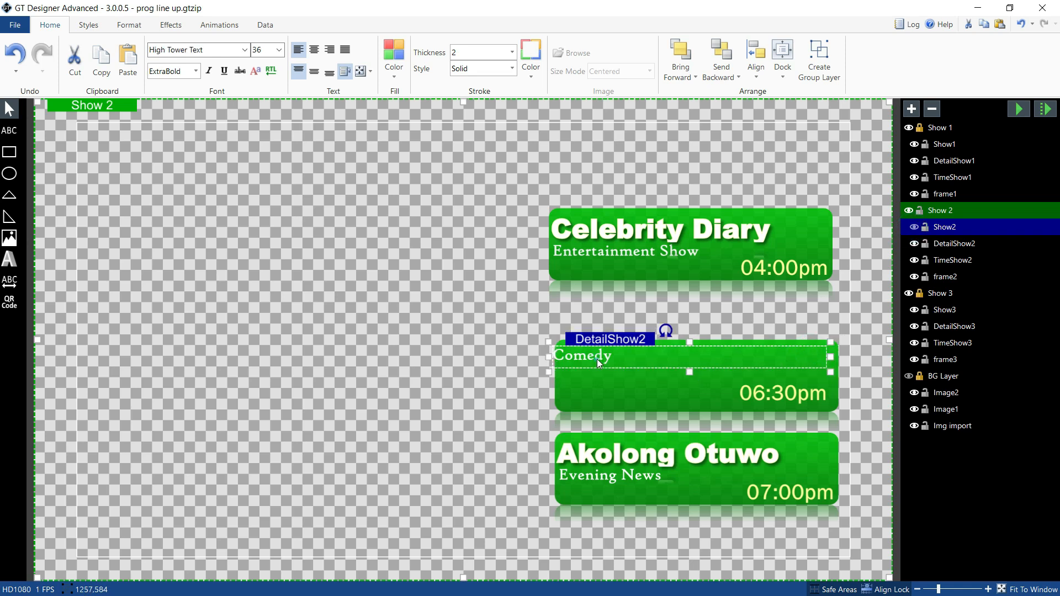
{"action": "mouse_move", "coordinate": [599, 357]}
{"action": "left_mouse_down"}
{"action": "mouse_move", "coordinate": [599, 390]}
{"action": "mouse_move", "coordinate": [601, 376]}
{"action": "left_mouse_up"}
{"action": "left_click", "coordinate": [913, 227]}
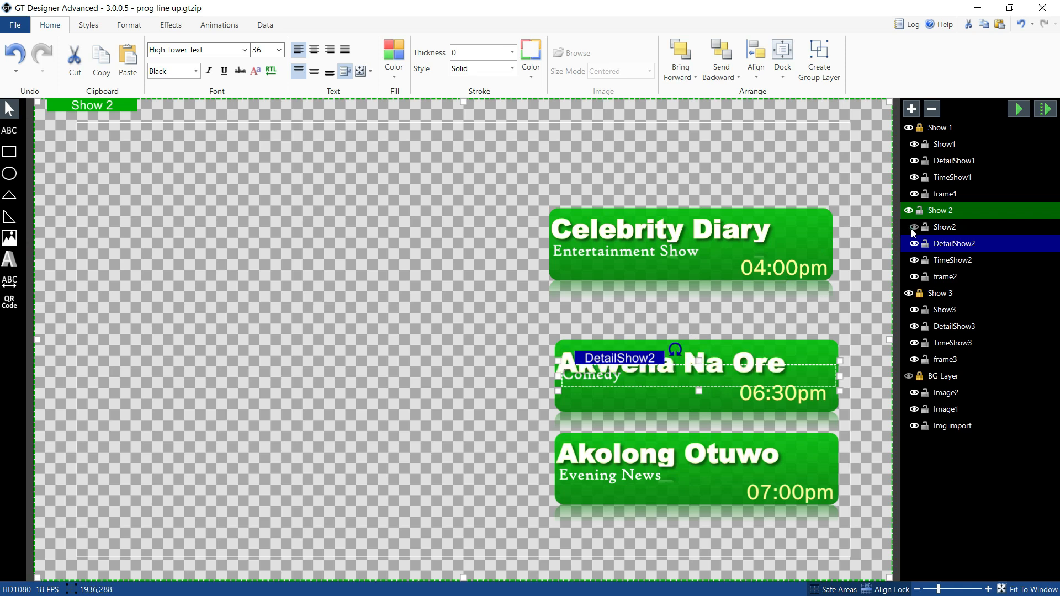
Raise the Akwena Na Ore title slightly and lower the Comedy text so the two lines no longer overlap.
{"action": "left_click", "coordinate": [723, 361]}
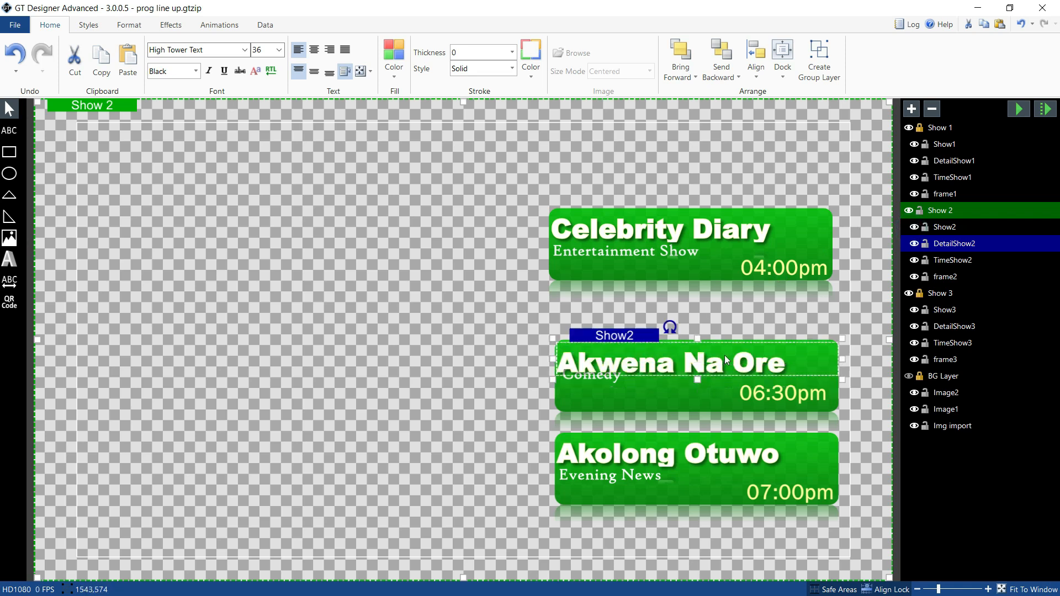
{"action": "left_click_drag", "start_coordinate": [722, 359], "coordinate": [723, 353]}
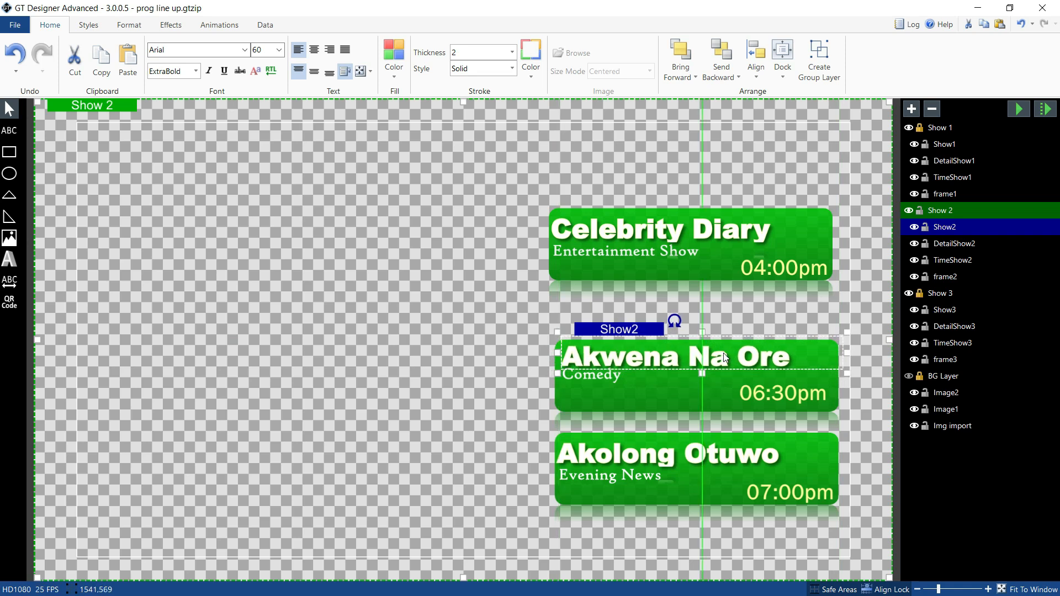
{"action": "left_click", "coordinate": [605, 380]}
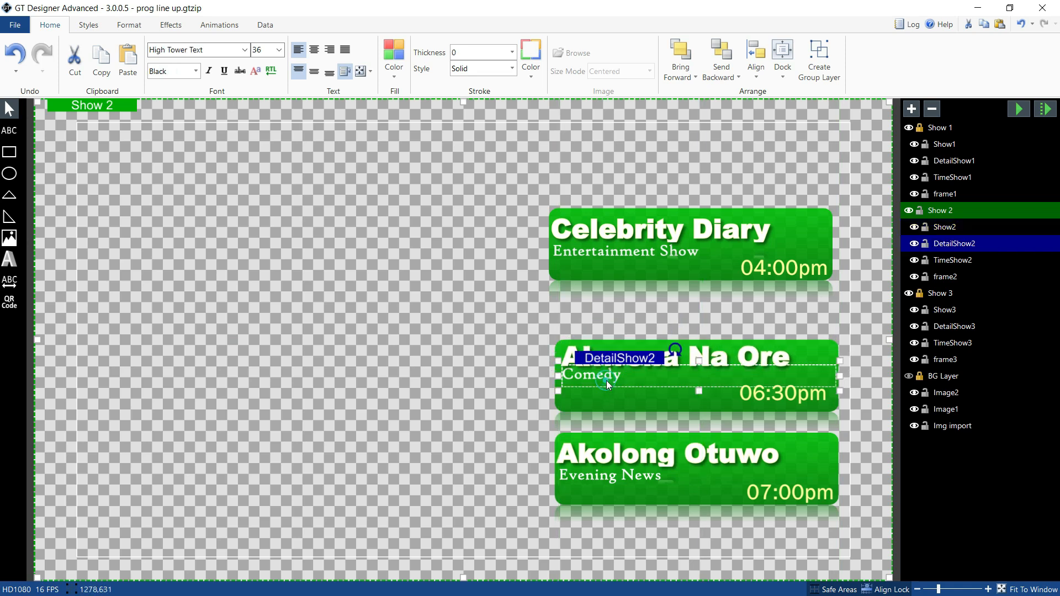
{"action": "left_click_drag", "start_coordinate": [606, 380], "coordinate": [607, 383]}
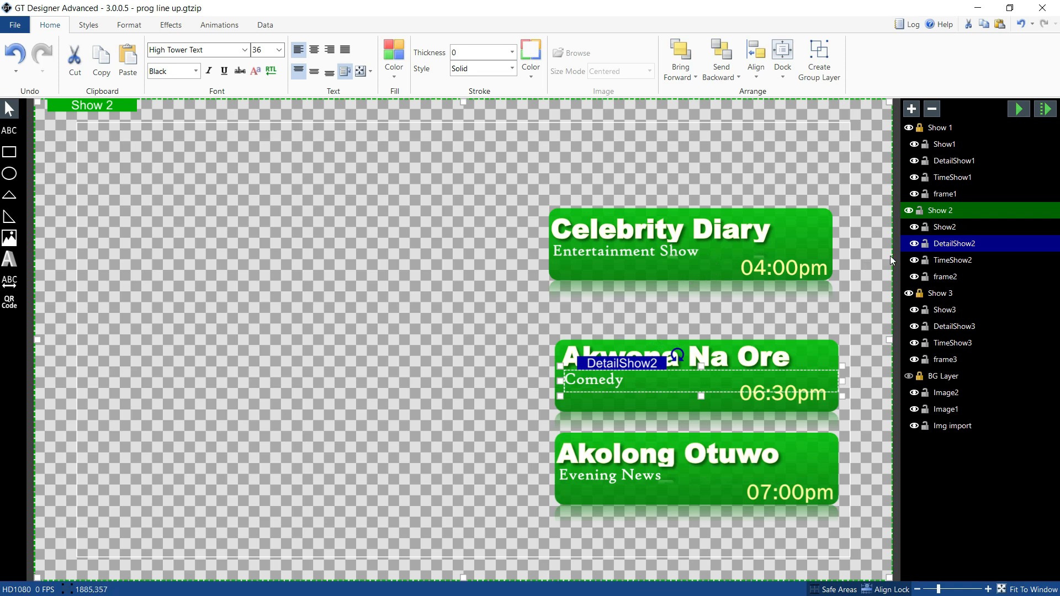
Move the Show 1 card's 04:00pm time, Entertainment Show detail and frame1 down to just above the Akwena Na Ore card.
{"action": "left_click", "coordinate": [803, 270]}
{"action": "left_click_drag", "start_coordinate": [803, 270], "coordinate": [805, 306]}
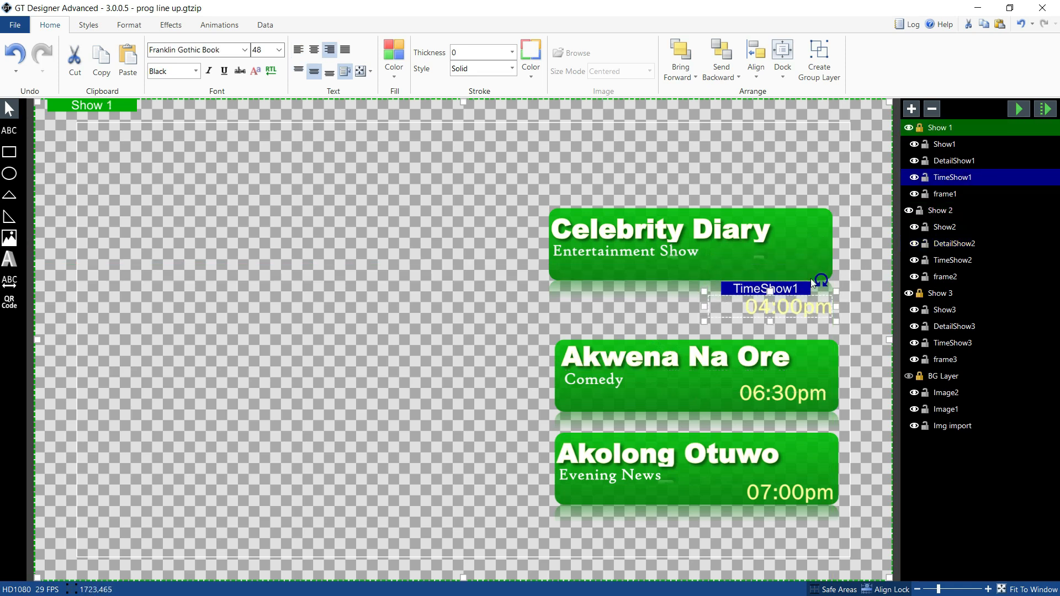
{"action": "left_click_drag", "start_coordinate": [810, 254], "coordinate": [813, 286]}
{"action": "left_click", "coordinate": [809, 258]}
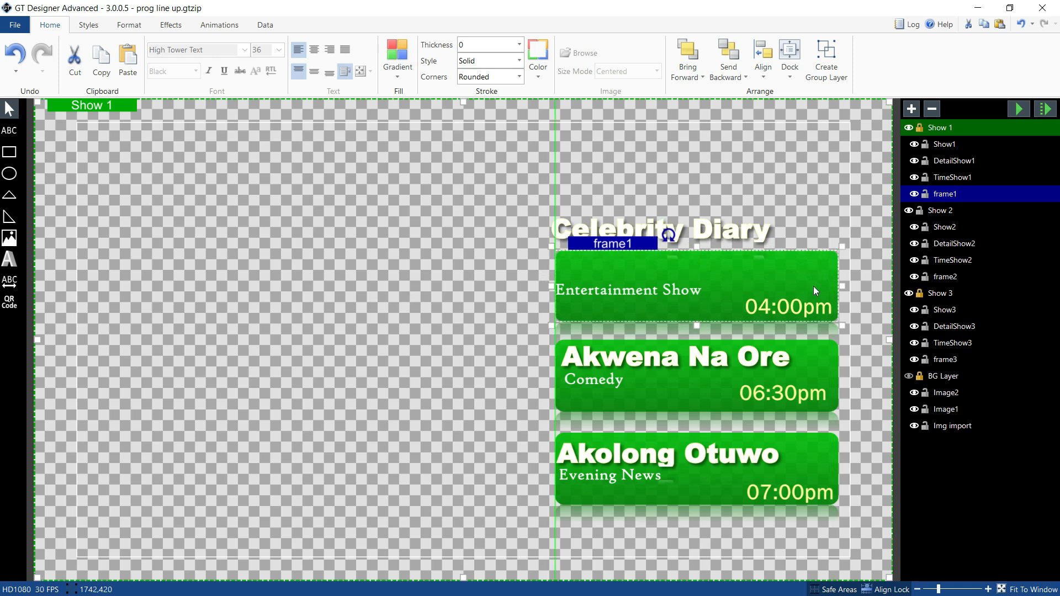
Place the Celebrity Diary title inside the moved frame1 and shift the Entertainment Show text slightly right beneath it.
{"action": "left_click", "coordinate": [758, 236]}
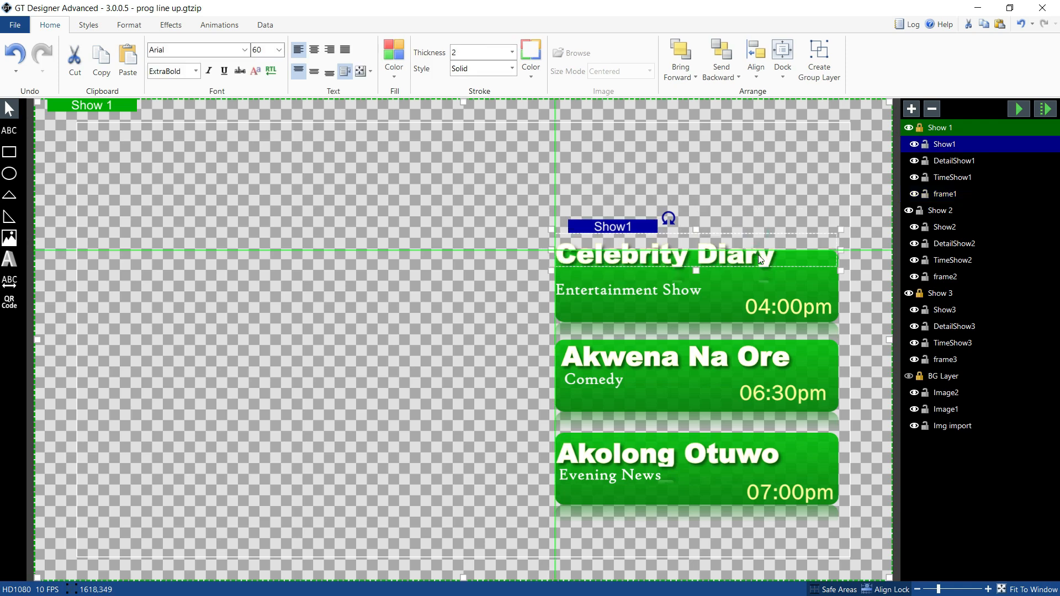
{"action": "left_click_drag", "start_coordinate": [758, 255], "coordinate": [754, 273]}
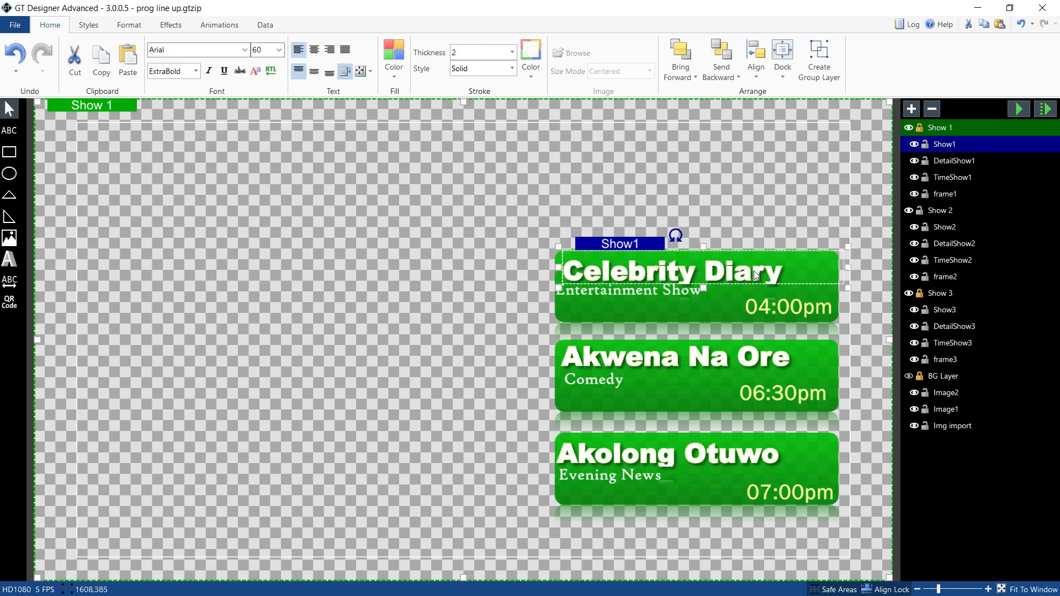
{"action": "left_click", "coordinate": [680, 198]}
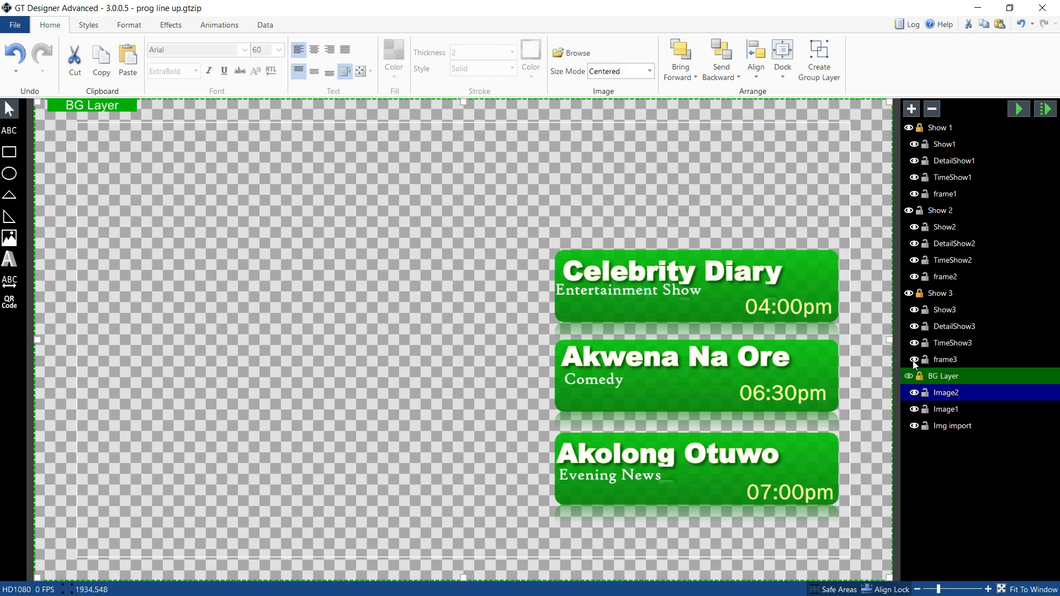
{"action": "left_click", "coordinate": [951, 162]}
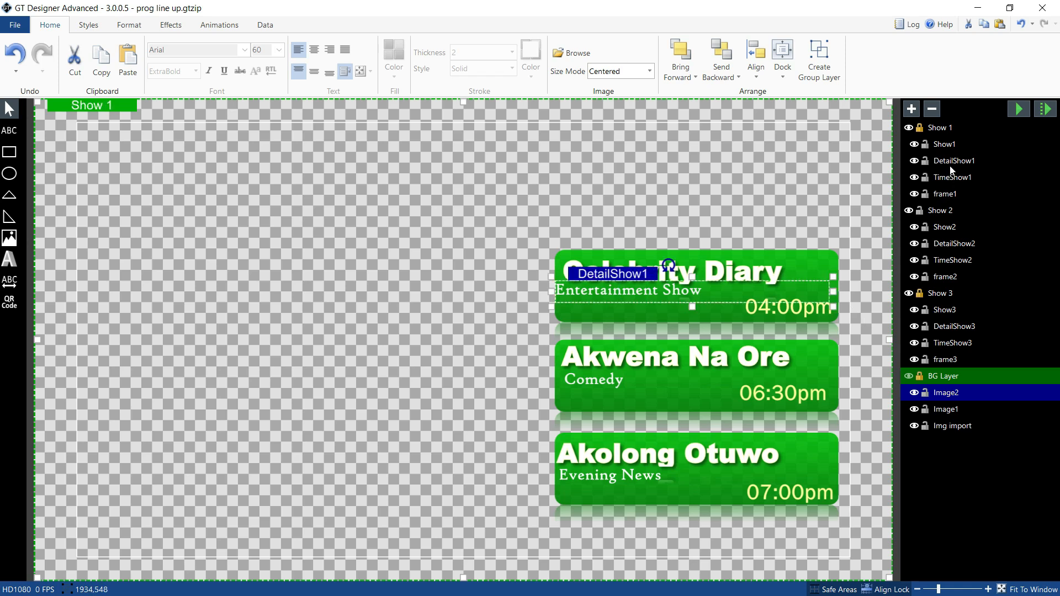
{"action": "left_click_drag", "start_coordinate": [648, 293], "coordinate": [655, 295]}
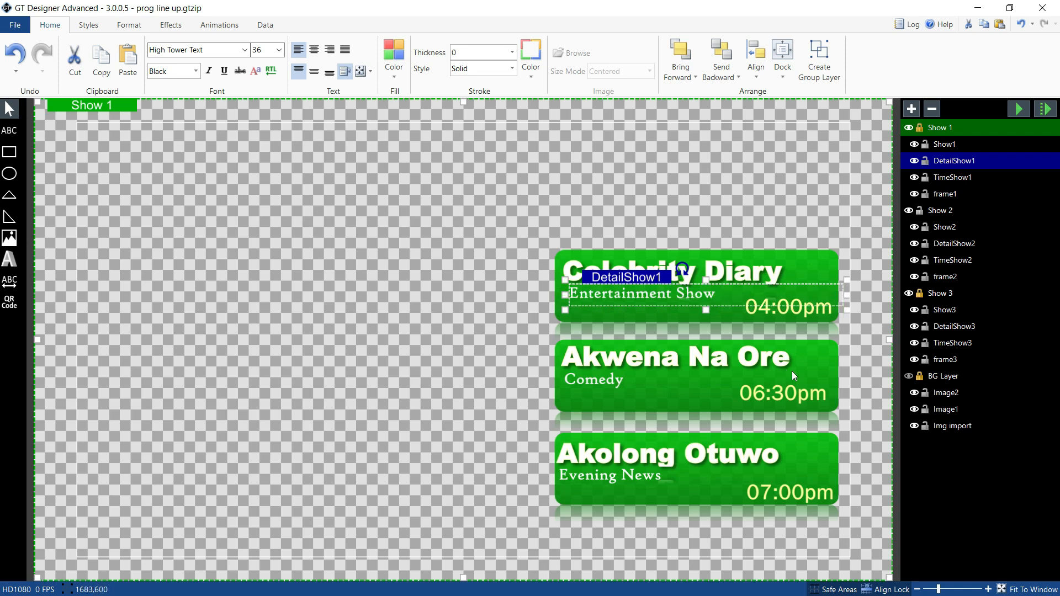
Turn the BG Layer's visibility back on to place the show cards against the full background, and select the Show 2 layer.
{"action": "left_click", "coordinate": [909, 380]}
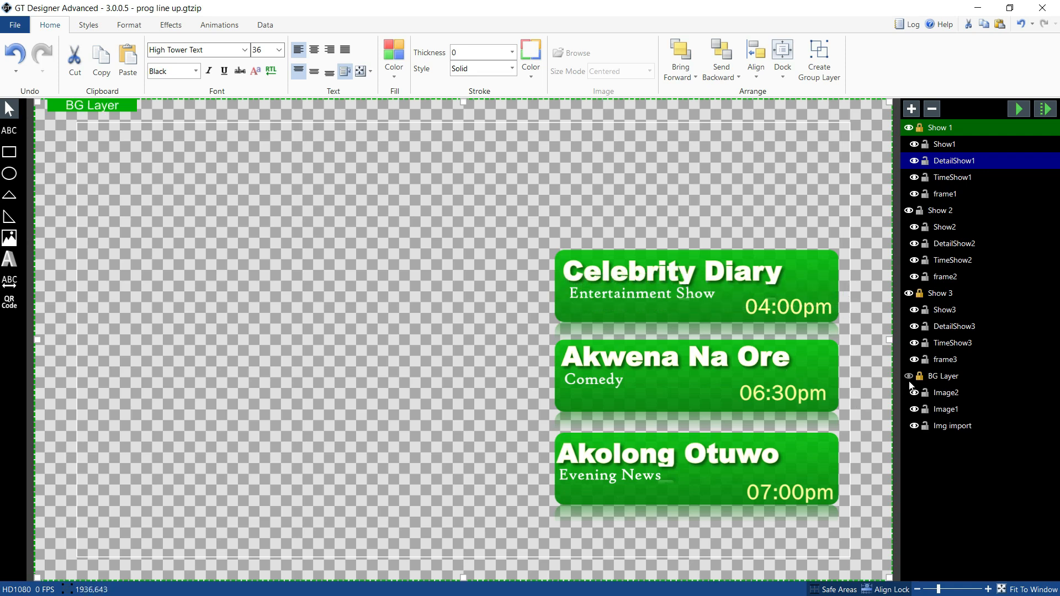
{"action": "left_click", "coordinate": [909, 378]}
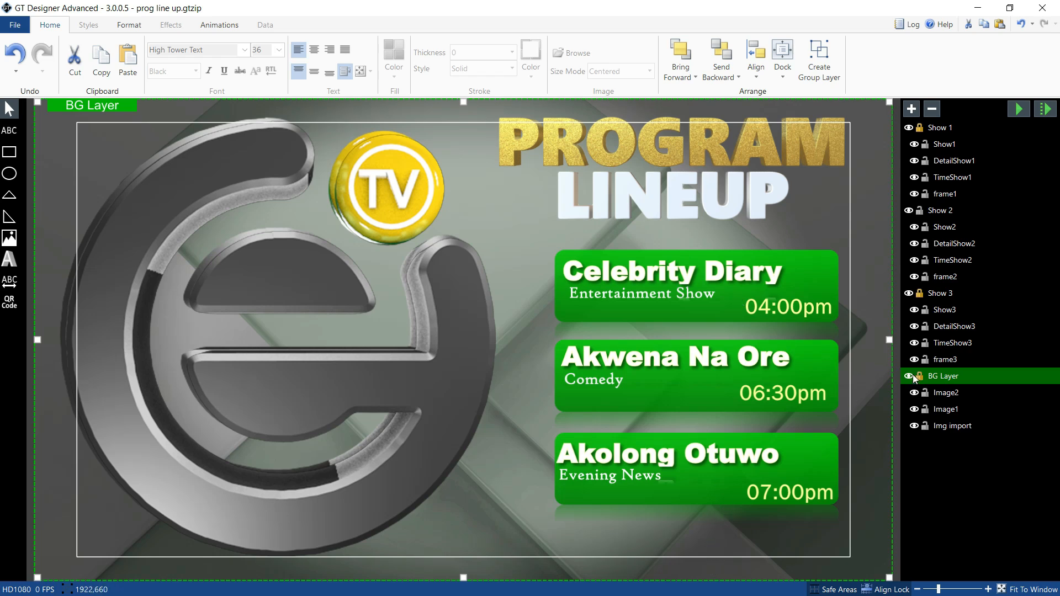
{"action": "left_click", "coordinate": [813, 274]}
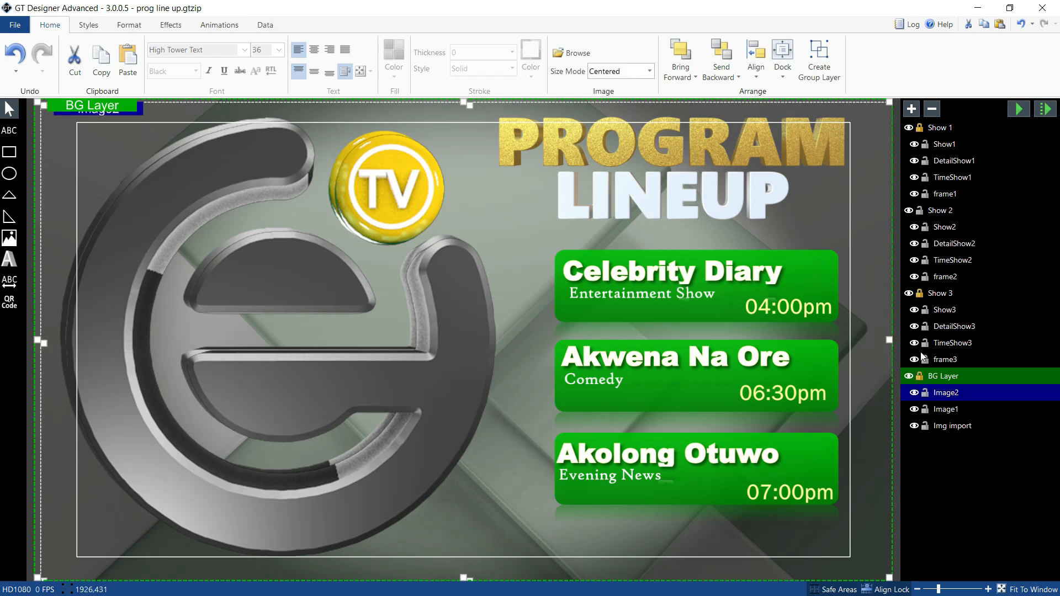
{"action": "left_click", "coordinate": [948, 210]}
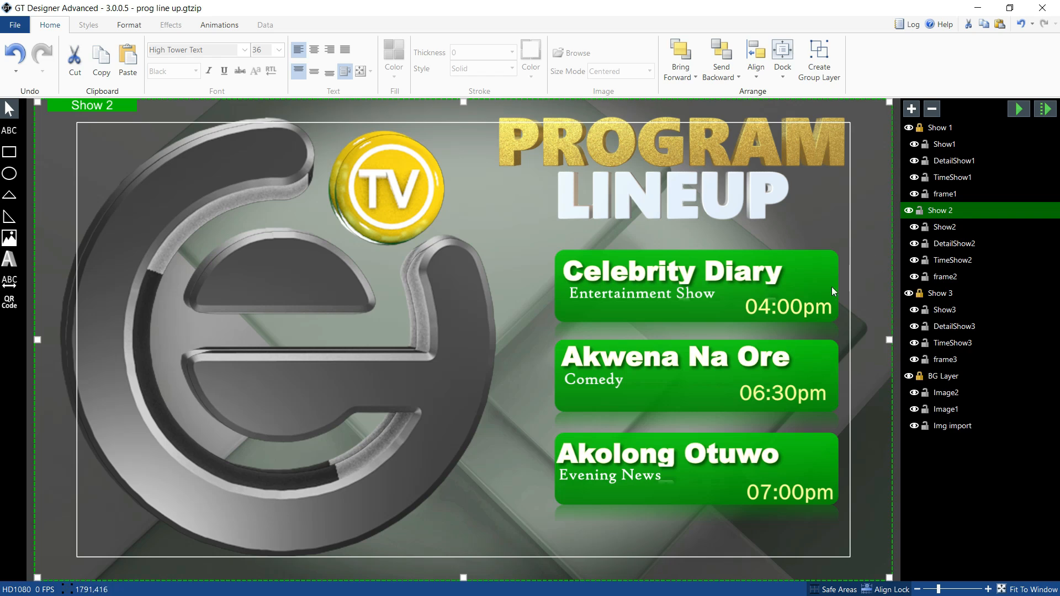
Raise the Celebrity Diary title and Entertainment Show detail within their card, and narrow the DetailShow1 text box to end just past its text.
{"action": "left_click", "coordinate": [819, 294]}
{"action": "left_click", "coordinate": [804, 269]}
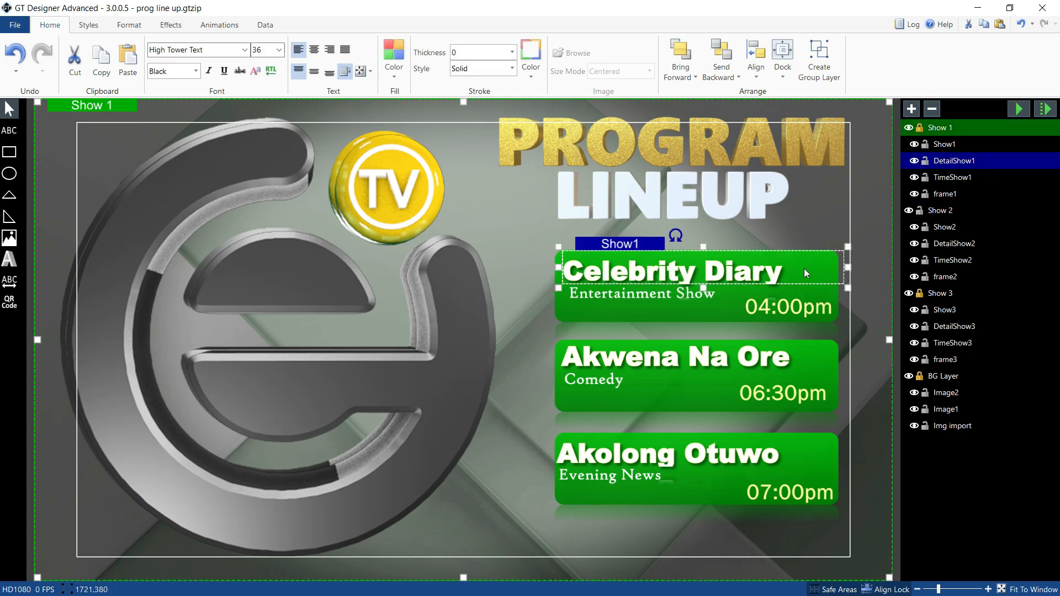
{"action": "mouse_move", "coordinate": [804, 264]}
{"action": "left_mouse_down"}
{"action": "mouse_move", "coordinate": [813, 276]}
{"action": "mouse_move", "coordinate": [810, 246]}
{"action": "left_mouse_up"}
{"action": "left_click", "coordinate": [816, 286]}
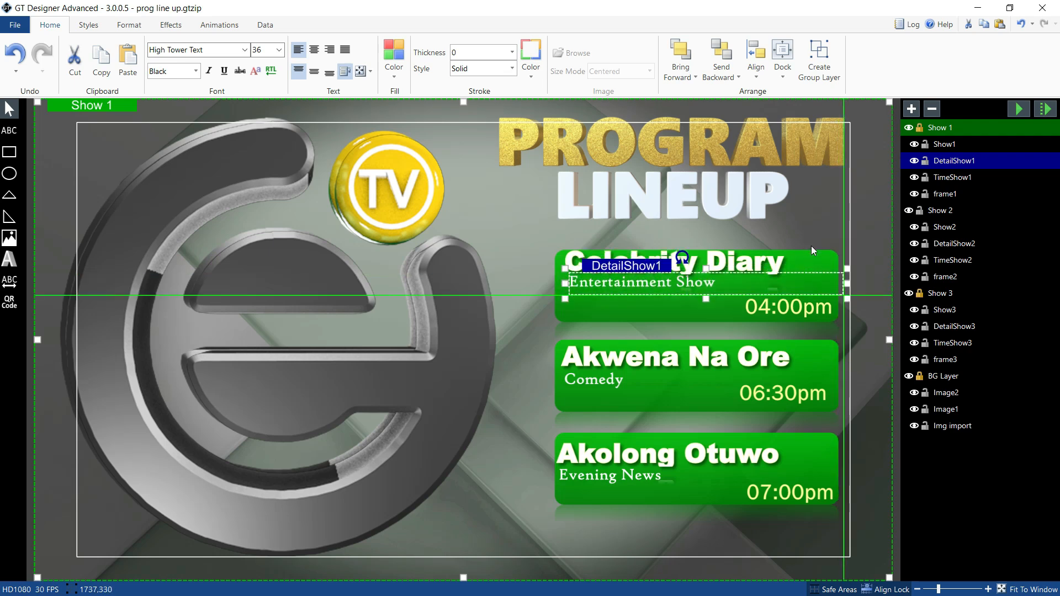
{"action": "left_click_drag", "start_coordinate": [843, 283], "coordinate": [748, 283]}
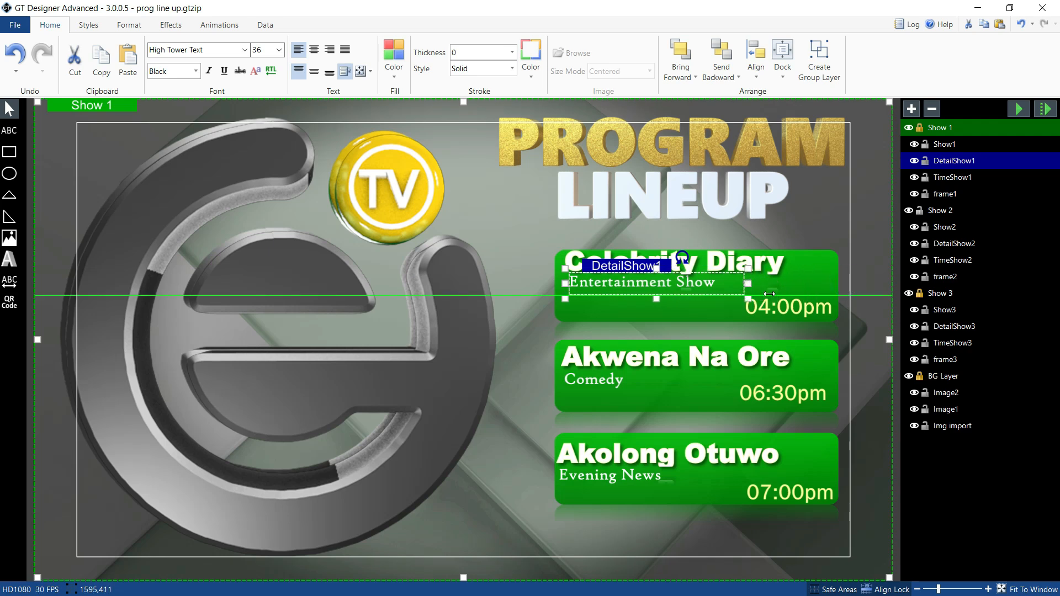
Move the 04:00pm time in the Celebrity Diary card slightly up, closer to the title and detail text.
{"action": "left_click", "coordinate": [776, 311]}
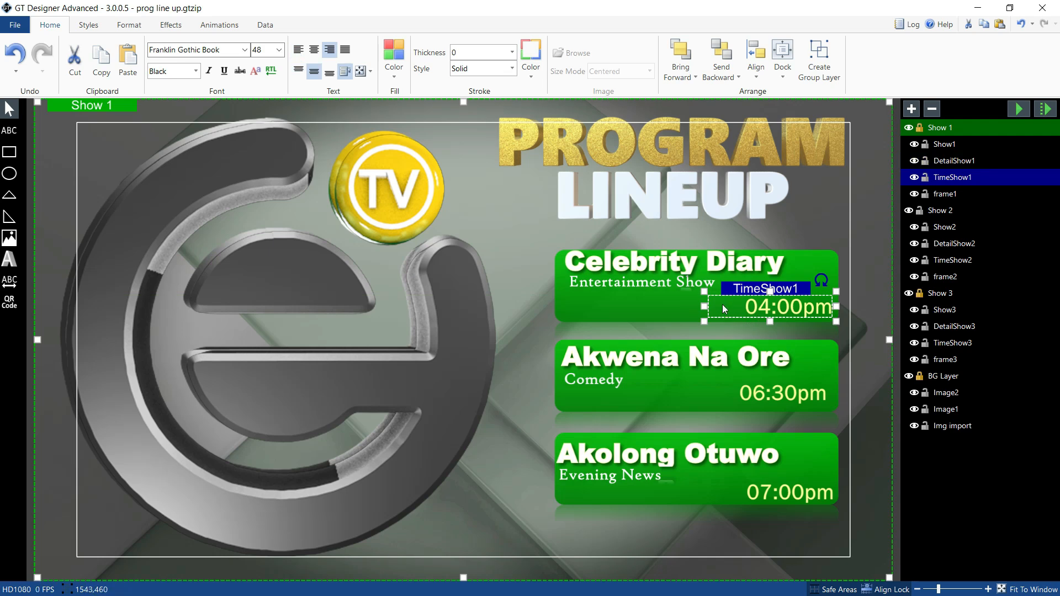
{"action": "left_click", "coordinate": [643, 287]}
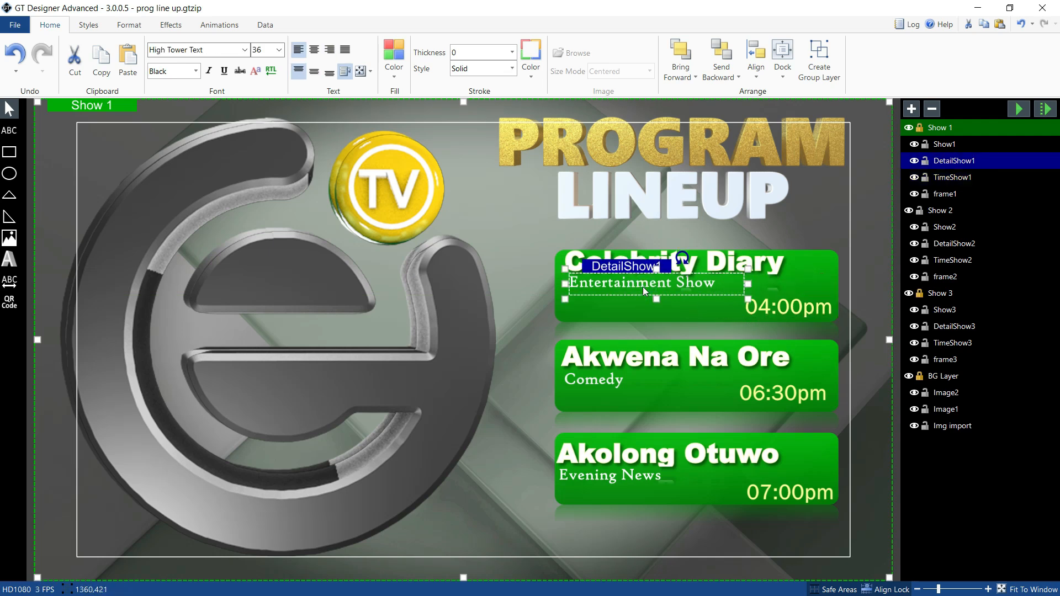
{"action": "left_click", "coordinate": [810, 307]}
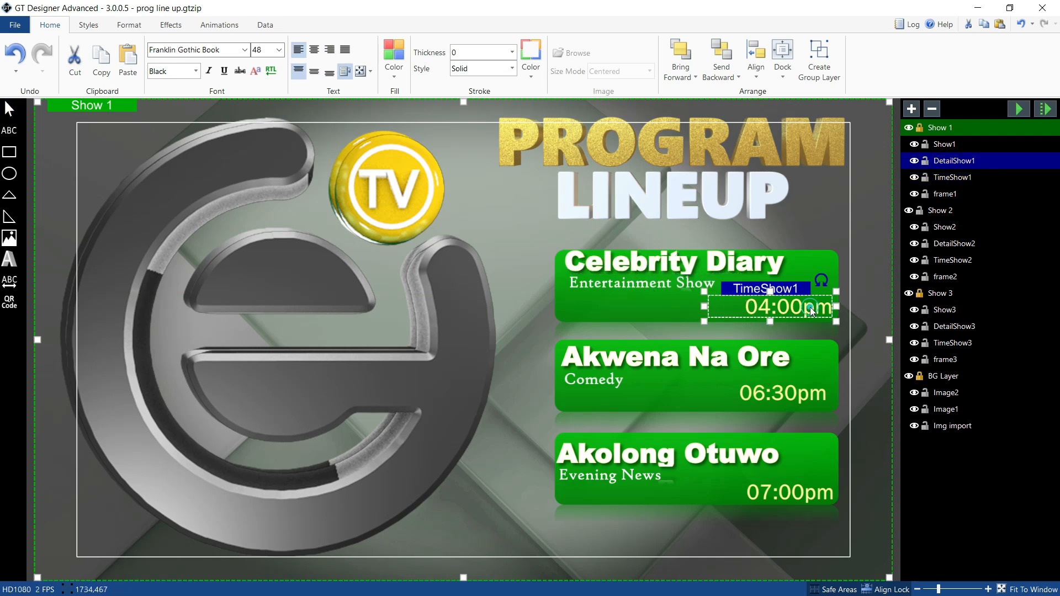
{"action": "left_click_drag", "start_coordinate": [809, 306], "coordinate": [810, 297]}
{"action": "left_click", "coordinate": [812, 254]}
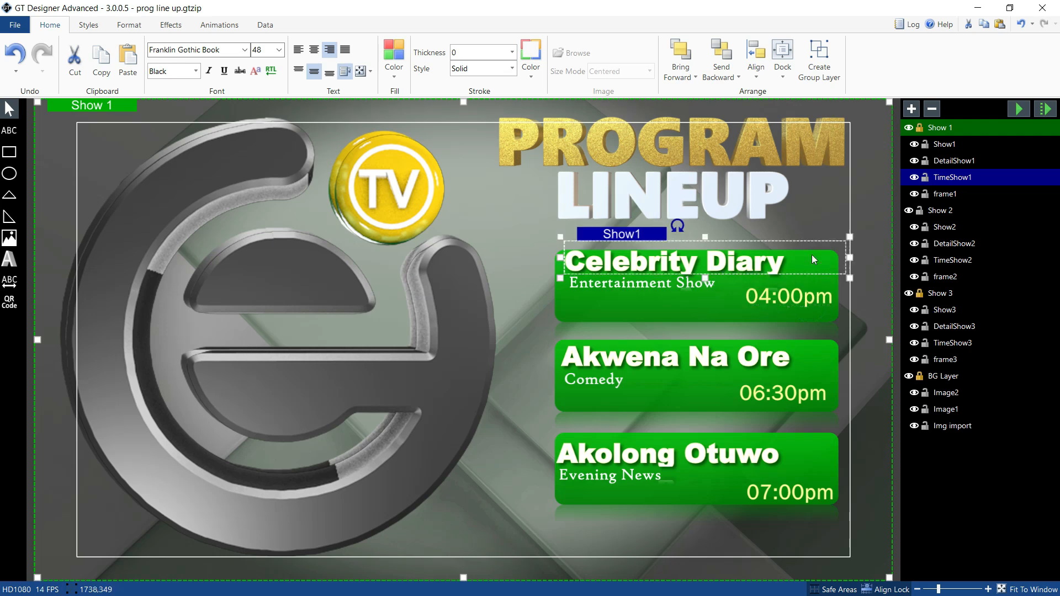
{"action": "left_click", "coordinate": [826, 286]}
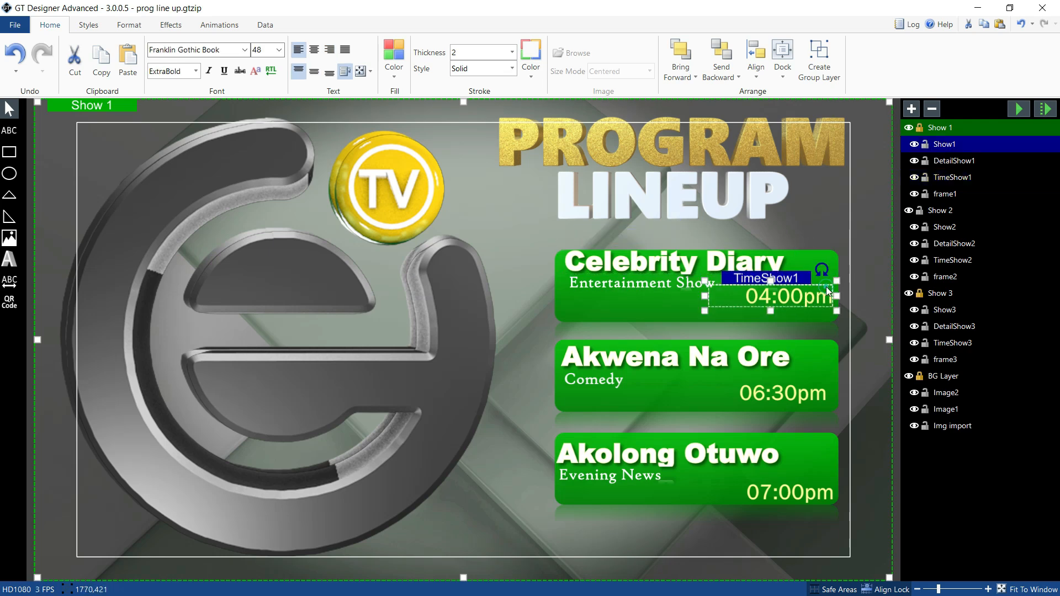
Move the frame1 green box slightly up behind the Celebrity Diary text.
{"action": "left_click", "coordinate": [776, 316]}
{"action": "left_click_drag", "start_coordinate": [776, 316], "coordinate": [776, 306]}
{"action": "left_click", "coordinate": [813, 220]}
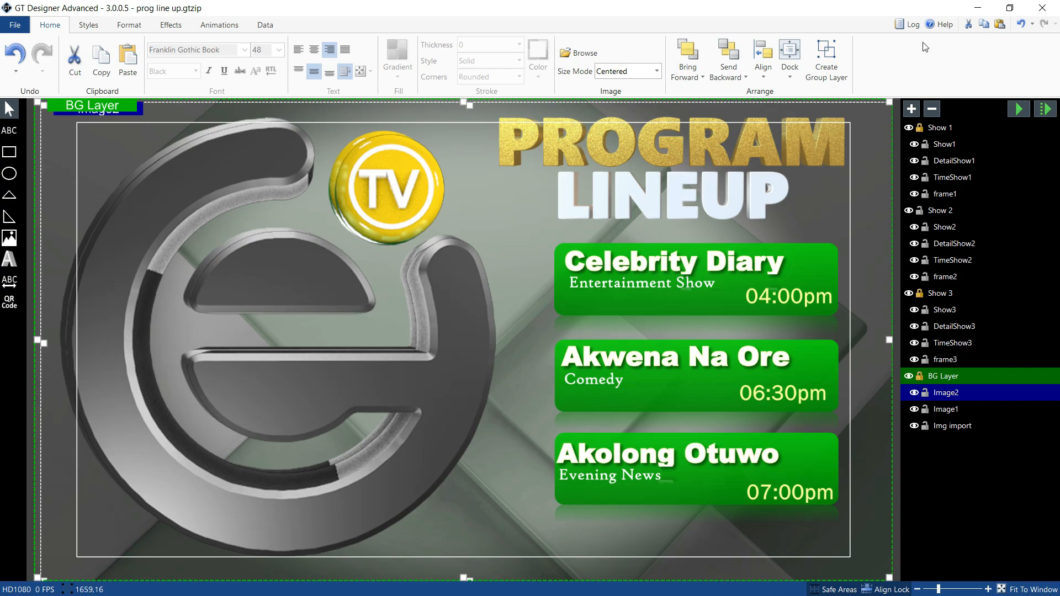
Switch to Filmora and show video tracks 2 and 3 with the PROGRAM LINEUP title, keeping track 4 hidden.
{"action": "left_click", "coordinate": [978, 7]}
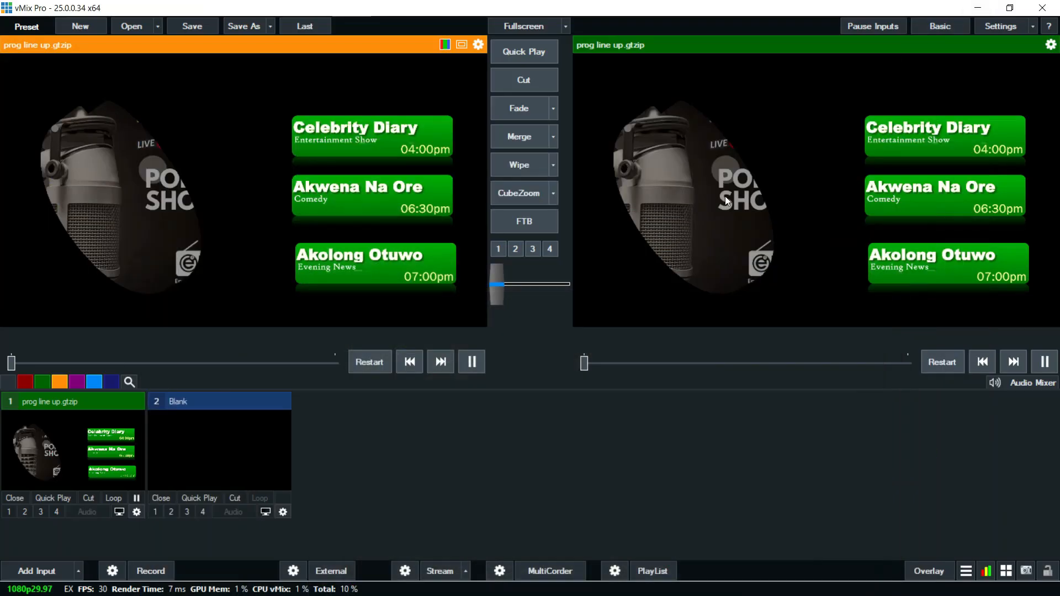
{"action": "left_click", "coordinate": [977, 8]}
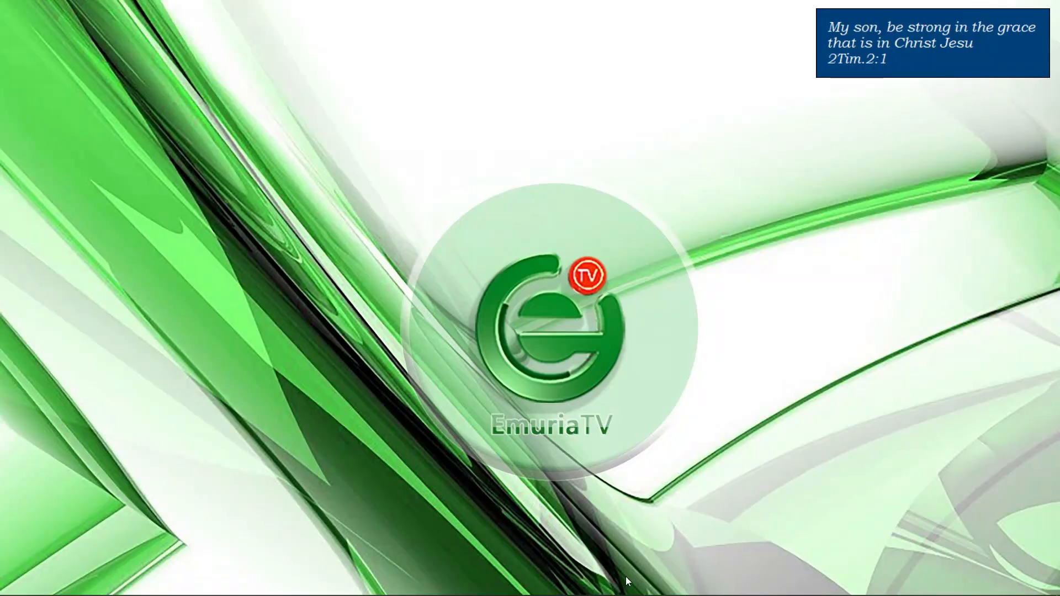
{"action": "mouse_move", "coordinate": [618, 594]}
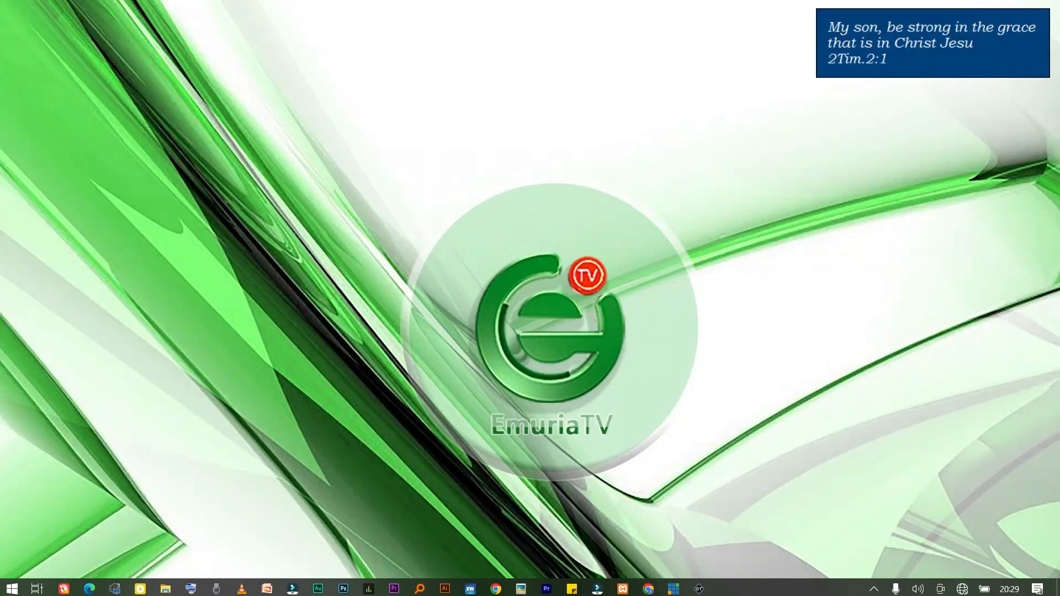
{"action": "left_click", "coordinate": [598, 585]}
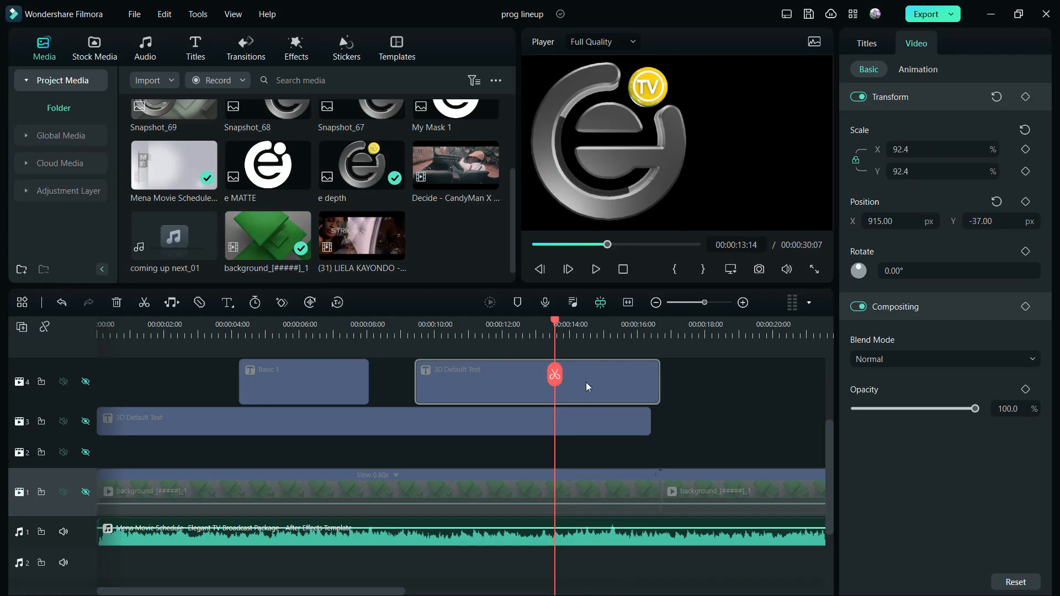
{"action": "left_click", "coordinate": [85, 422]}
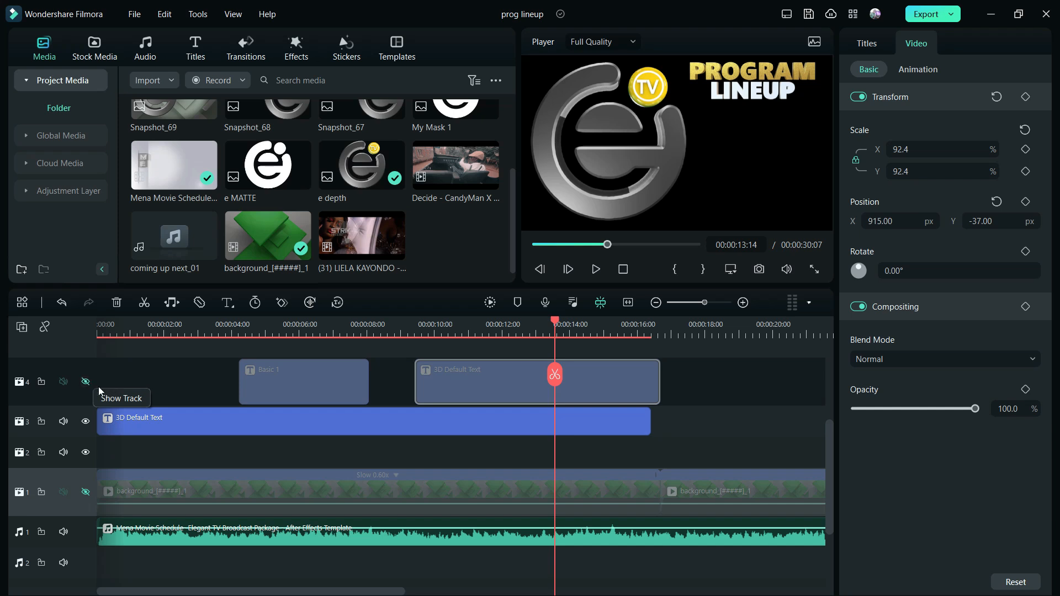
{"action": "left_click", "coordinate": [85, 381]}
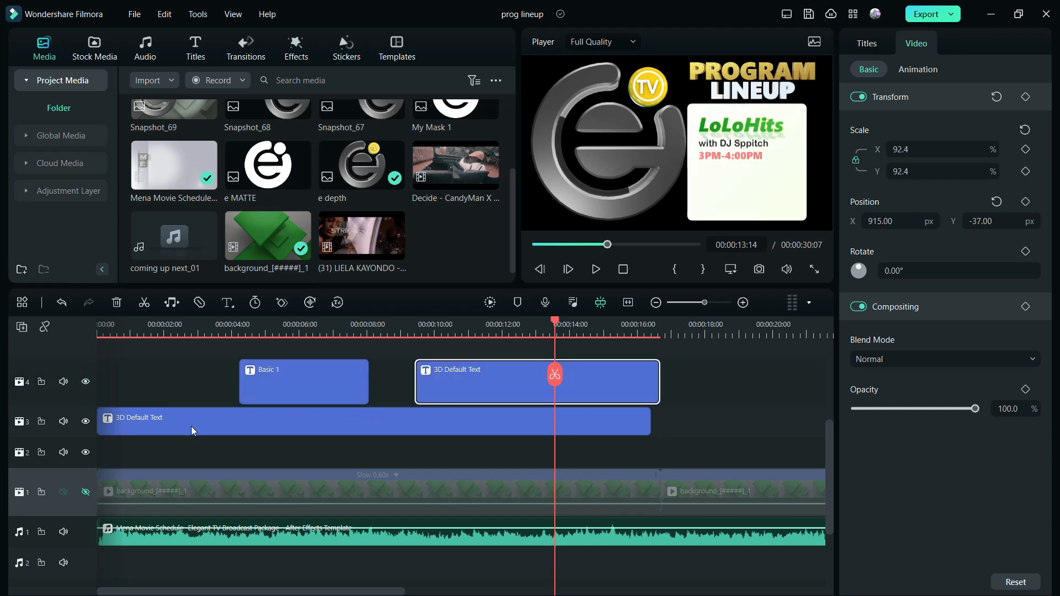
{"action": "left_click", "coordinate": [86, 382]}
Set the PROGRAM LINEUP title clip's scale to 60% and its Y position to 338 px.
{"action": "left_click", "coordinate": [505, 425]}
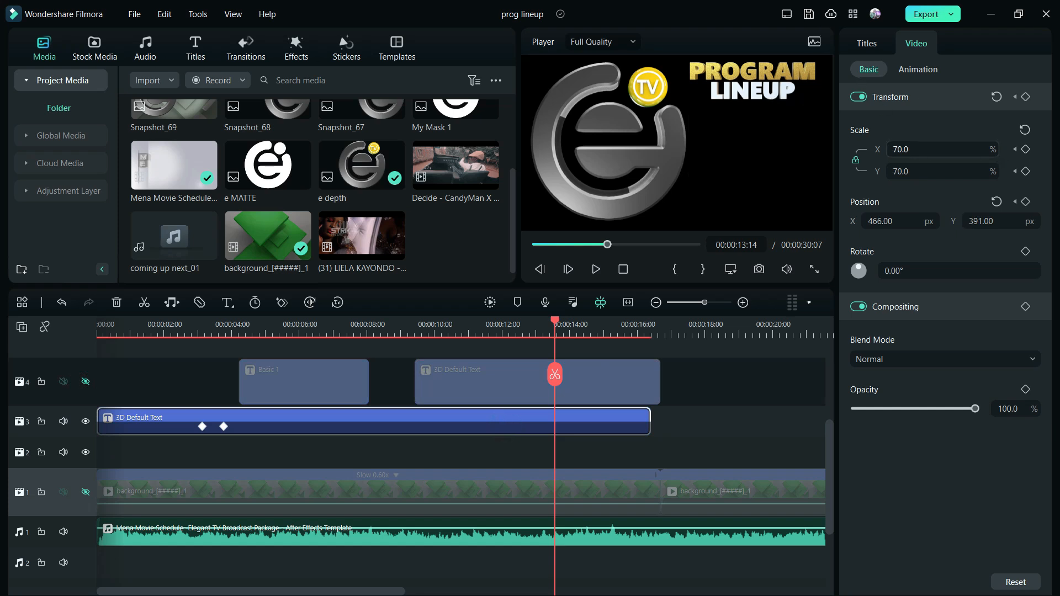
{"action": "left_click", "coordinate": [916, 153]}
{"action": "type", "text": "6"}
{"action": "key", "text": "Return"}
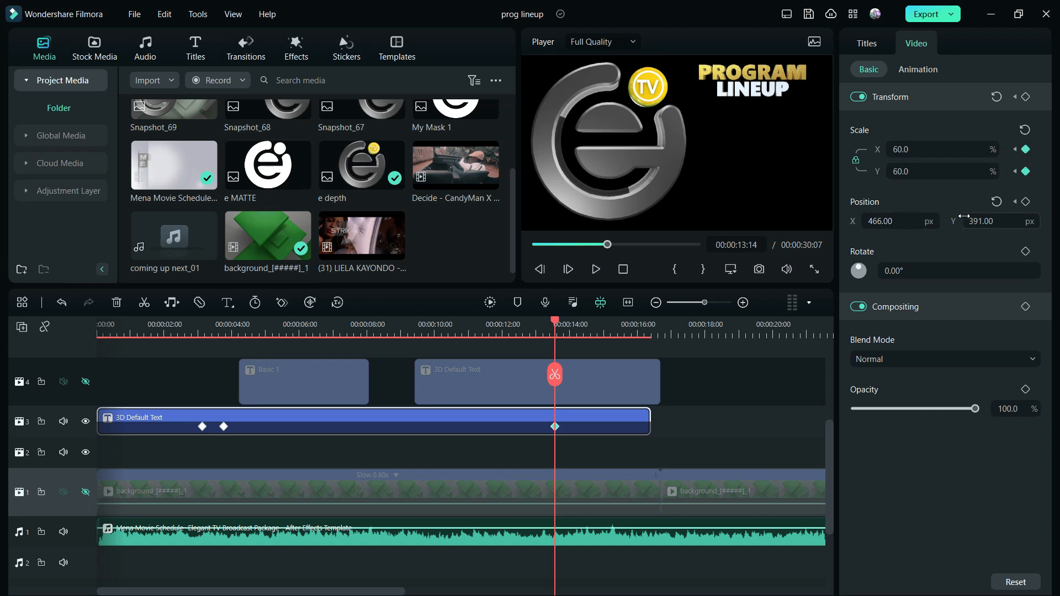
{"action": "left_click_drag", "start_coordinate": [970, 215], "coordinate": [946, 215]}
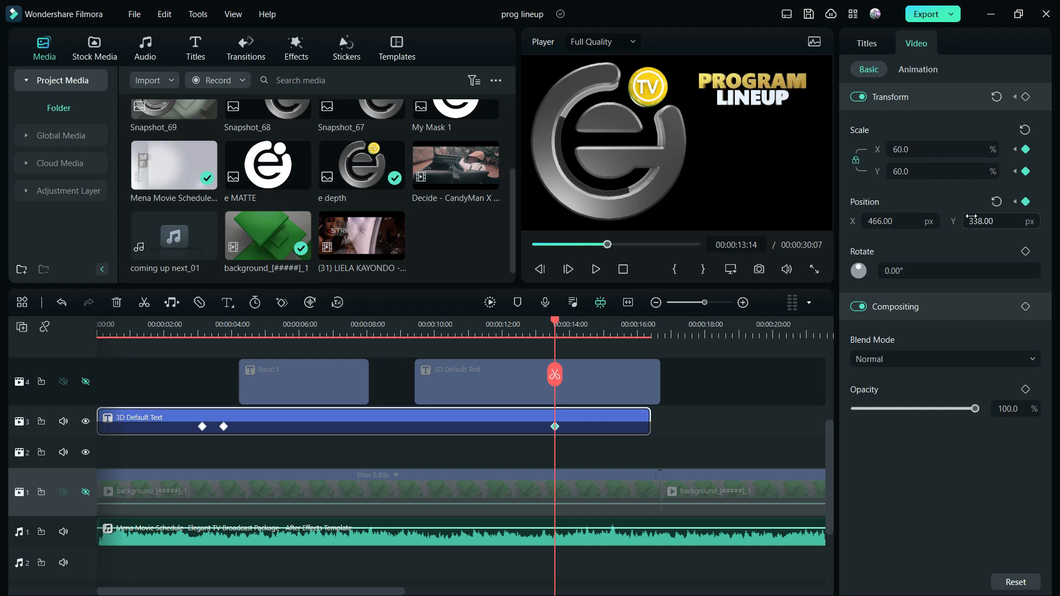
Take a snapshot of the frame with the resized title and switch back to GT Designer.
{"action": "left_click", "coordinate": [761, 273]}
{"action": "left_click", "coordinate": [597, 313]}
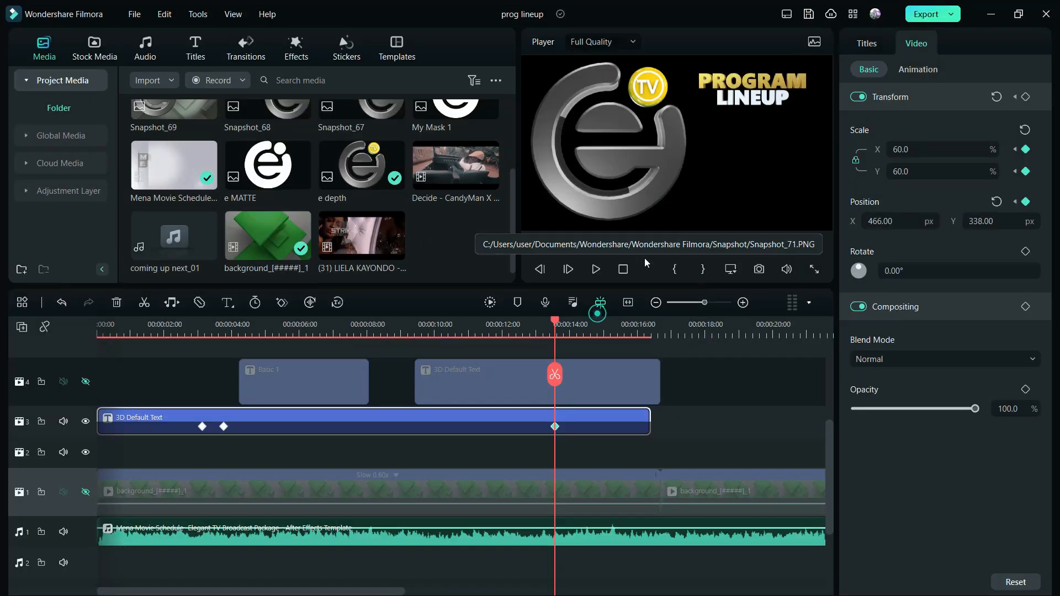
{"action": "left_click", "coordinate": [988, 15]}
{"action": "mouse_move", "coordinate": [319, 595]}
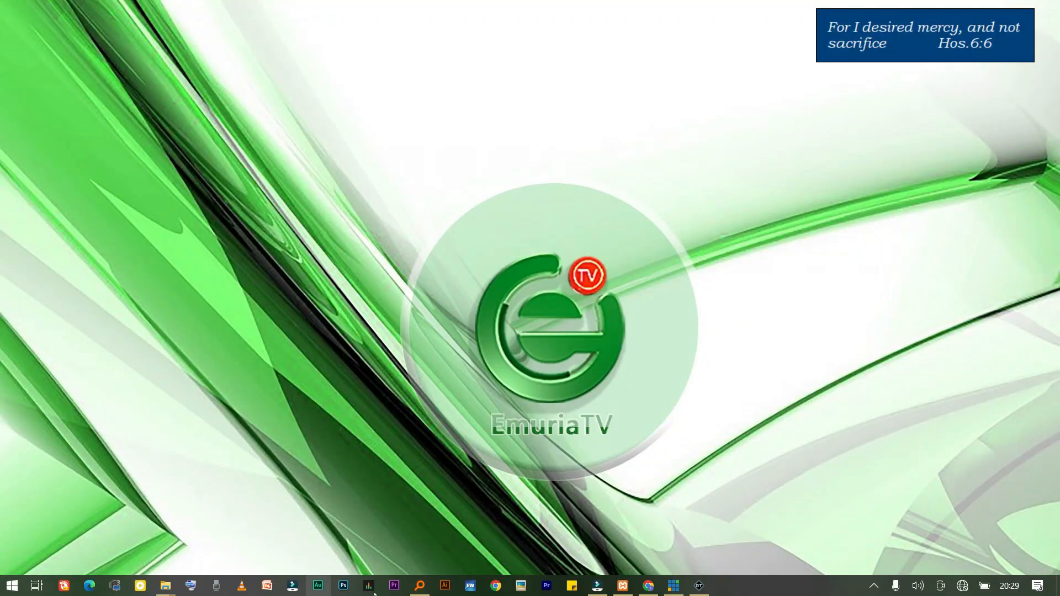
{"action": "left_click", "coordinate": [673, 586]}
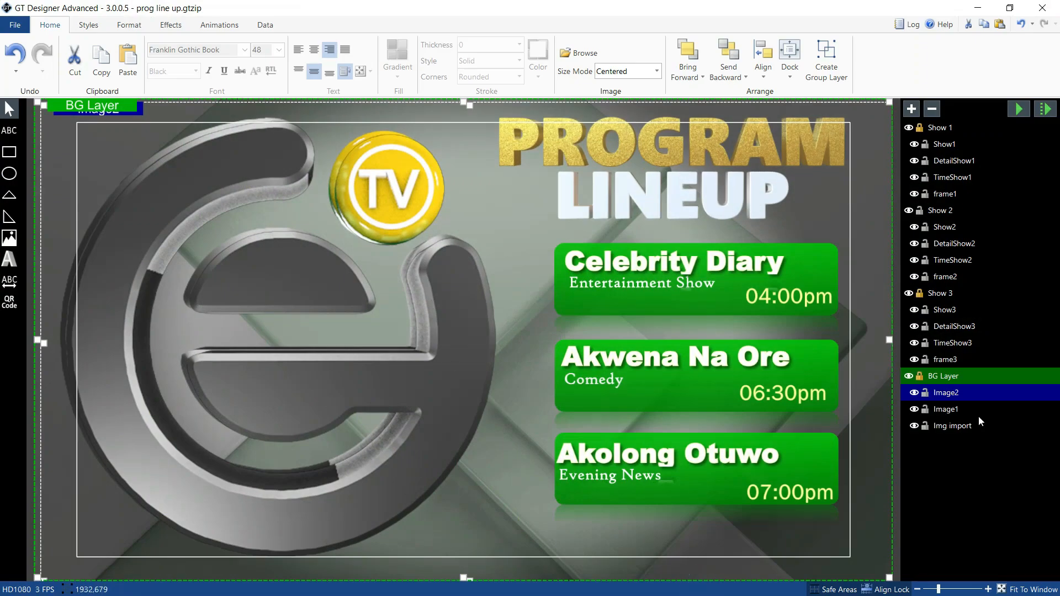
{"action": "left_click", "coordinate": [951, 394]}
{"action": "key", "text": "Delete"}
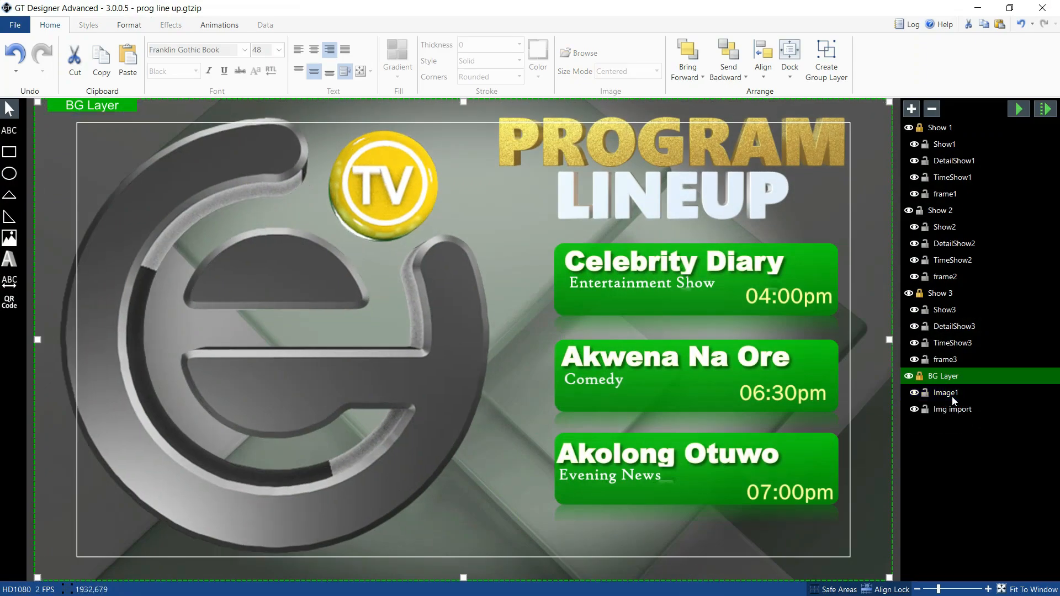
{"action": "key", "text": "ctrl+z"}
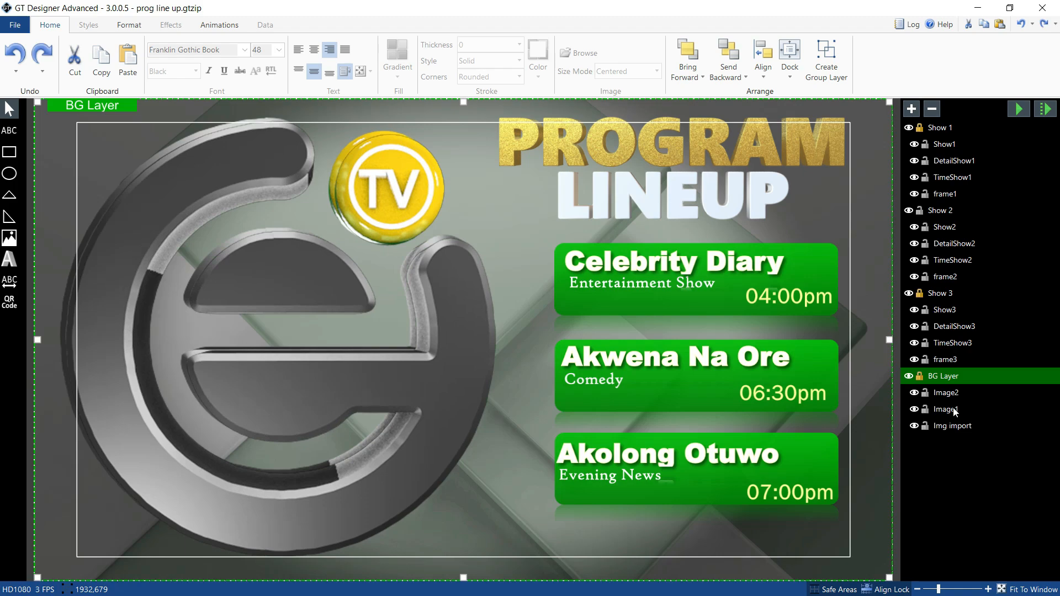
Delete Image1 from the BG Layer and insert the Snapshot_71 image in its place.
{"action": "left_click", "coordinate": [953, 409]}
{"action": "key", "text": "Delete"}
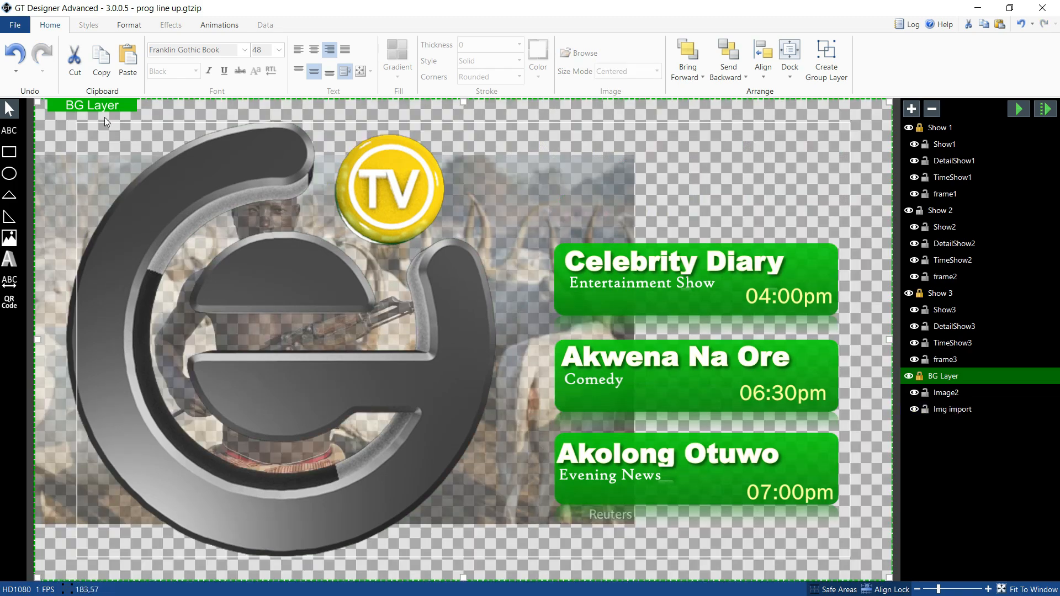
{"action": "left_click", "coordinate": [10, 236]}
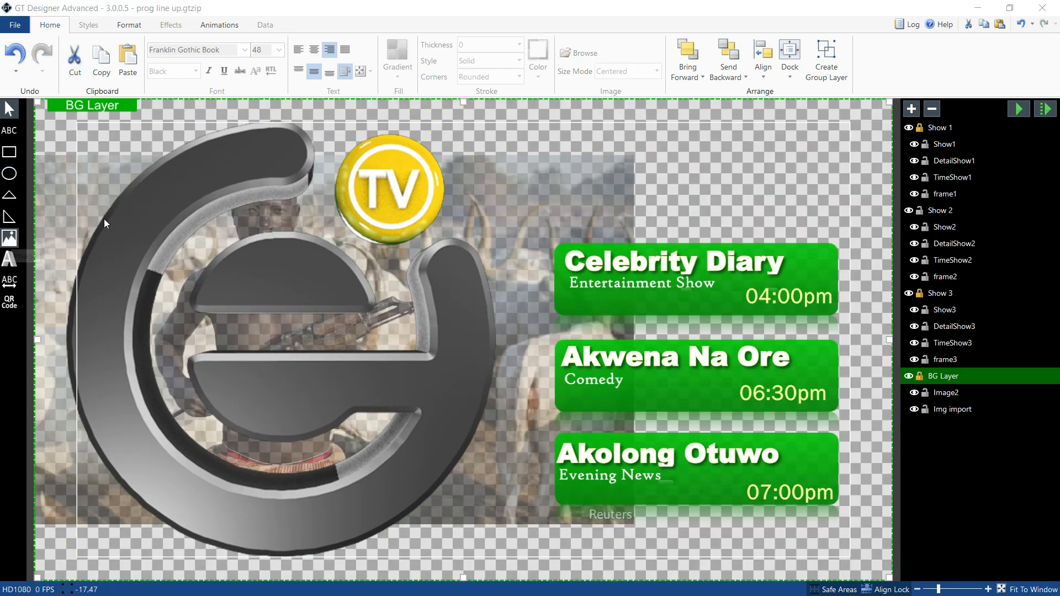
{"action": "scroll", "coordinate": [310, 195], "scroll_direction": "down", "scroll_amount": 12}
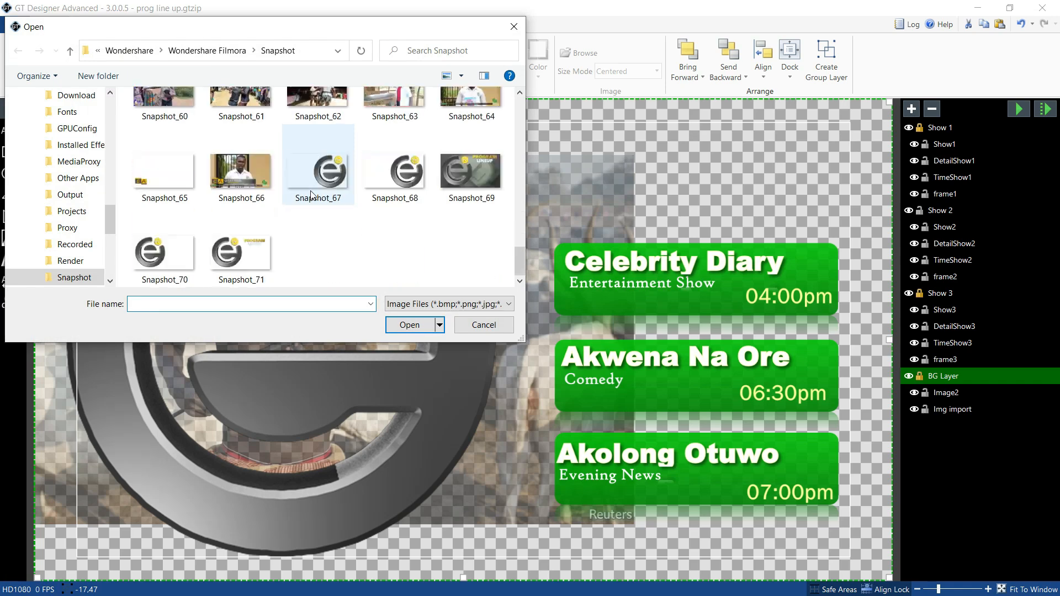
{"action": "left_click", "coordinate": [241, 252]}
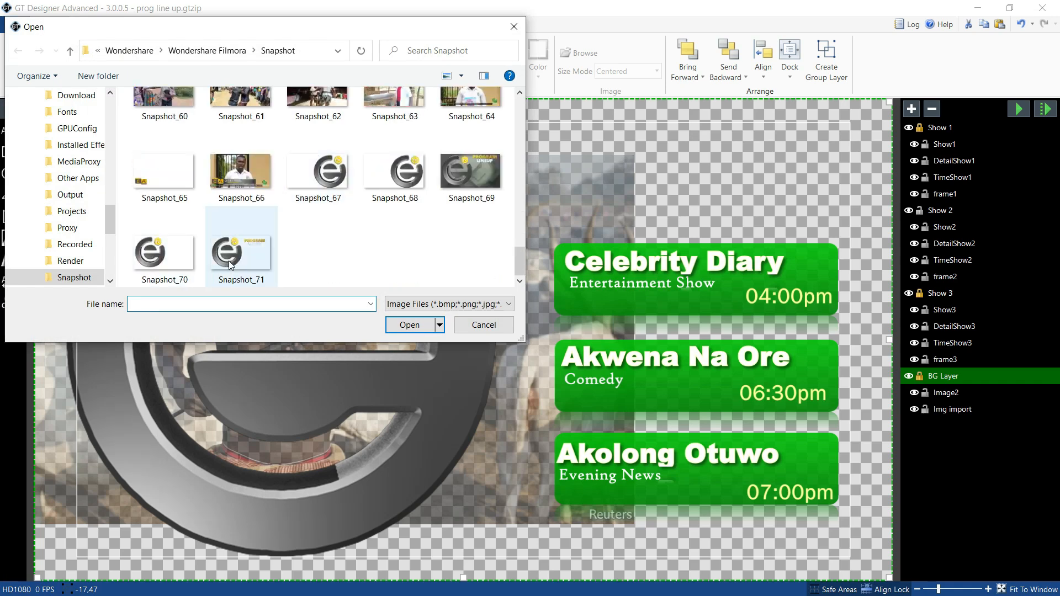
{"action": "left_click", "coordinate": [404, 325]}
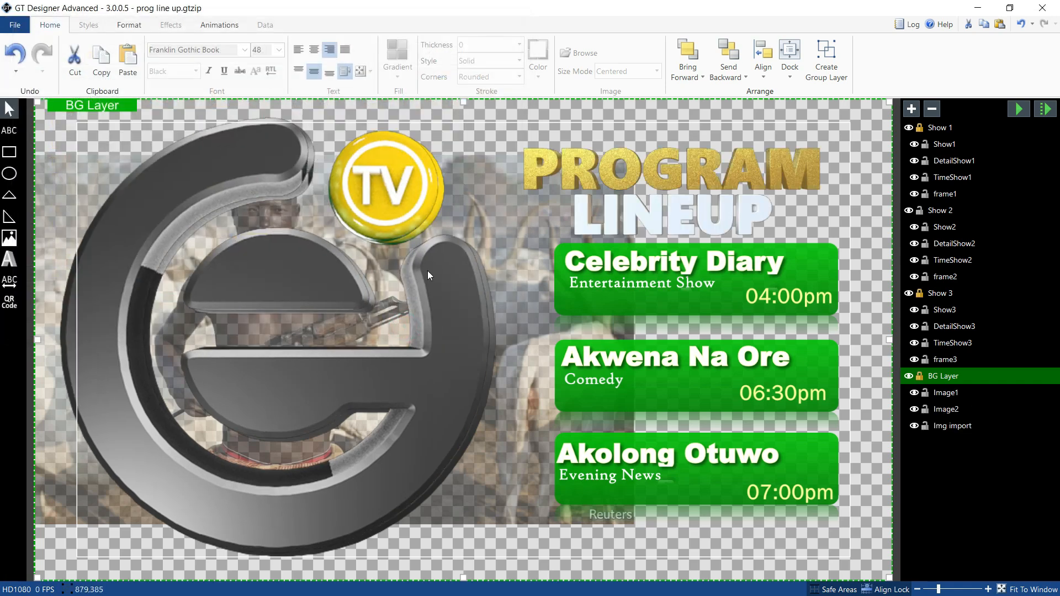
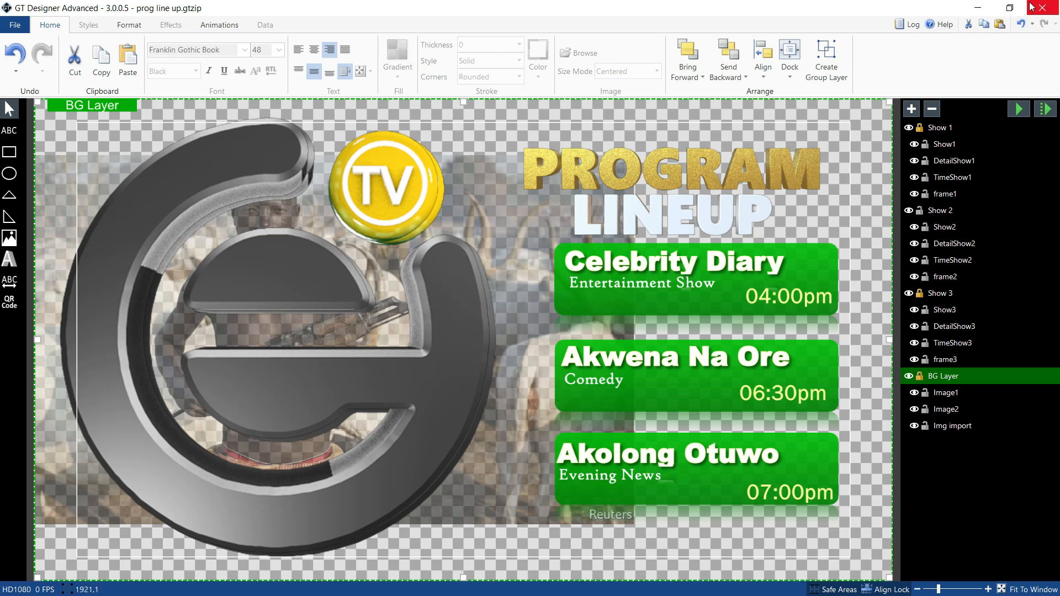
Switch to Filmora and shift the PROGRAM LINEUP title right to an X position of 491 px.
{"action": "left_click", "coordinate": [987, 8]}
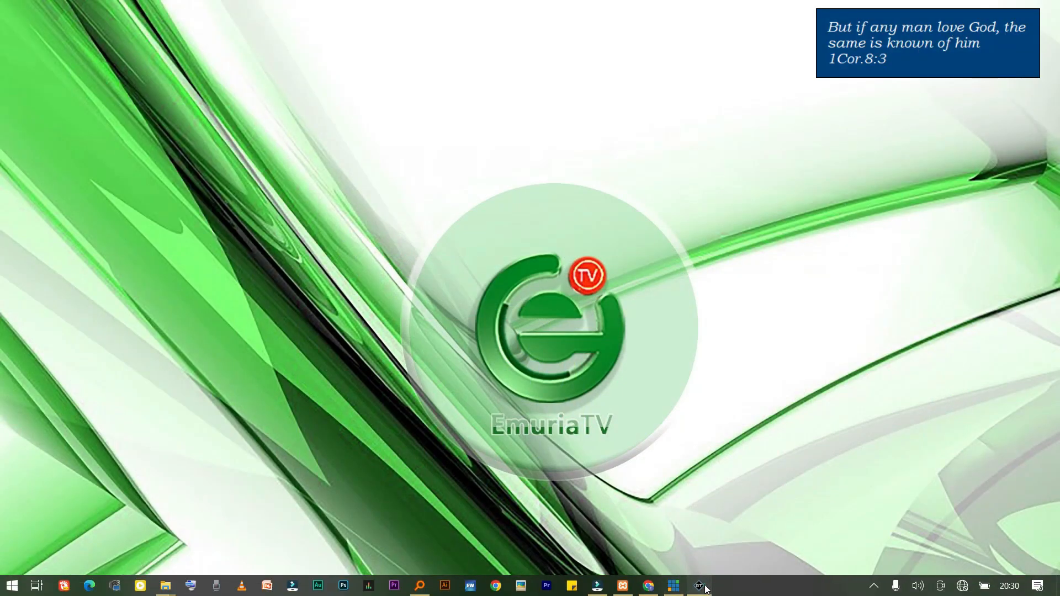
{"action": "left_click", "coordinate": [699, 585]}
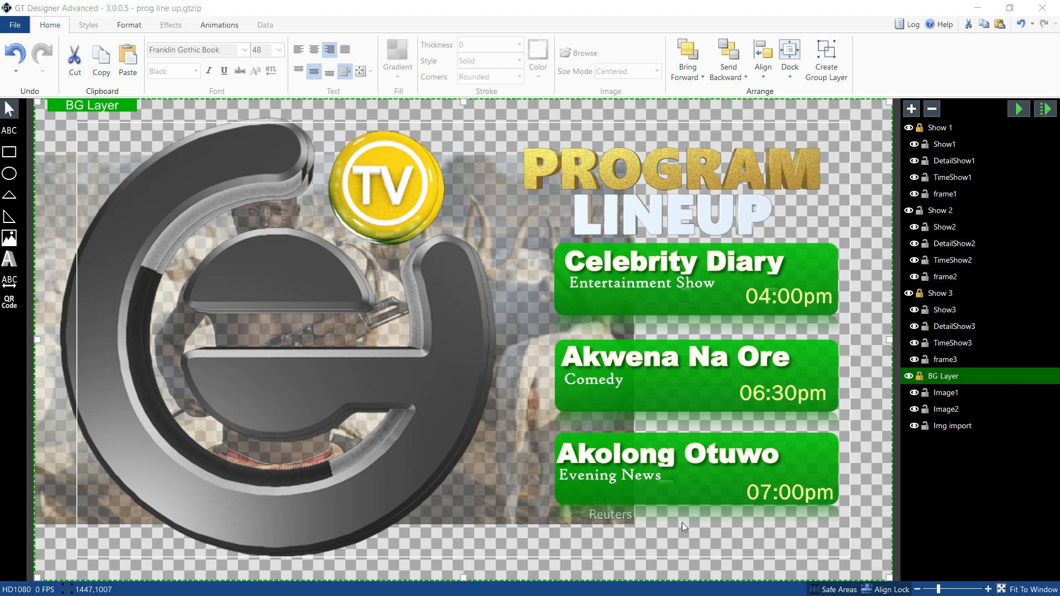
{"action": "key", "text": "super"}
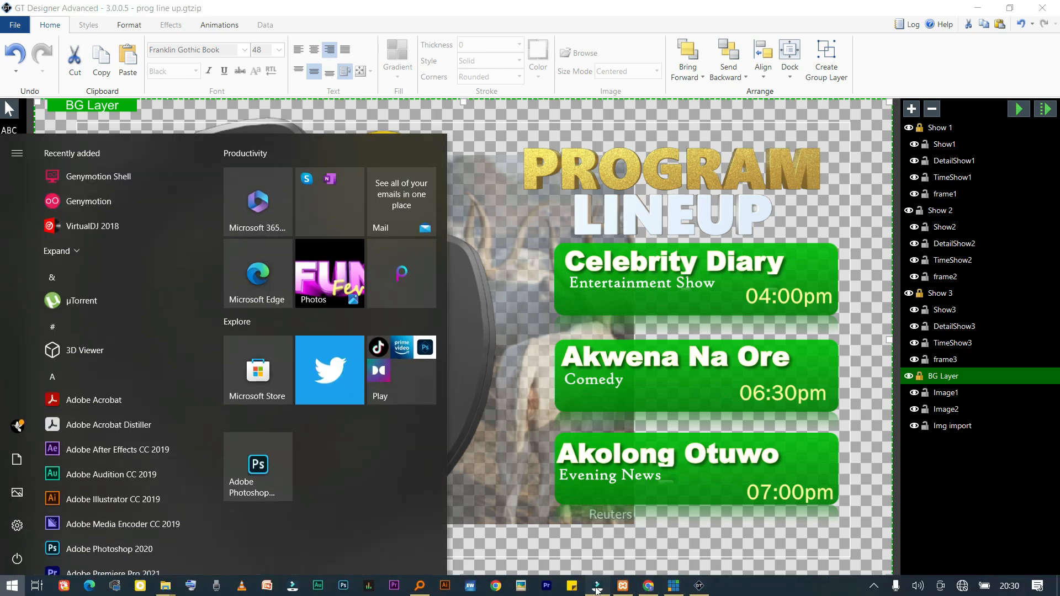
{"action": "left_click", "coordinate": [622, 587]}
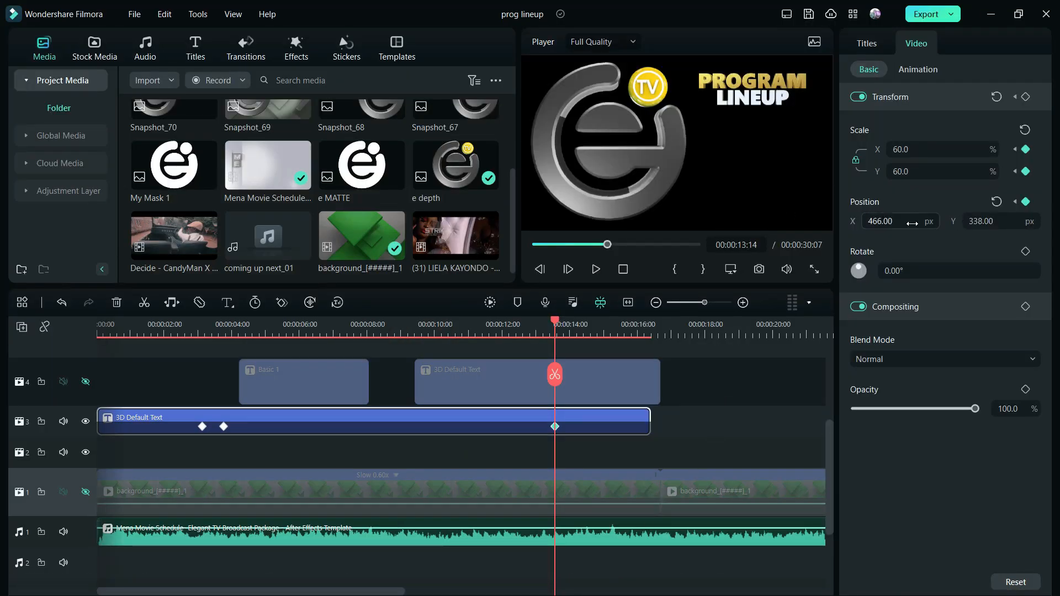
{"action": "left_click_drag", "start_coordinate": [886, 221], "coordinate": [888, 221]}
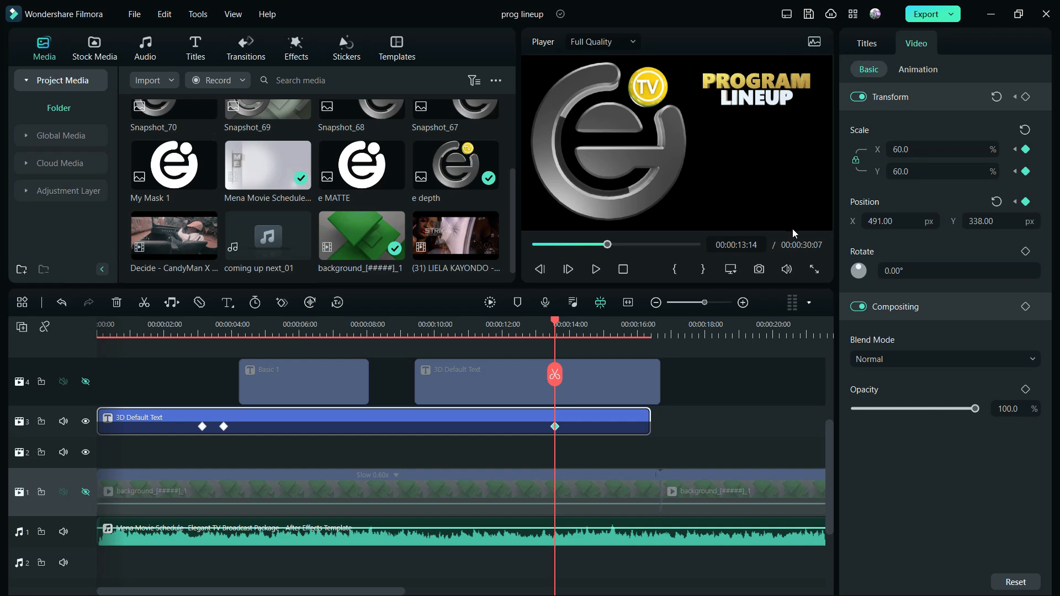
Take a snapshot of the frame with the shifted title and return to GT Designer.
{"action": "left_click", "coordinate": [758, 270]}
{"action": "left_click", "coordinate": [601, 316]}
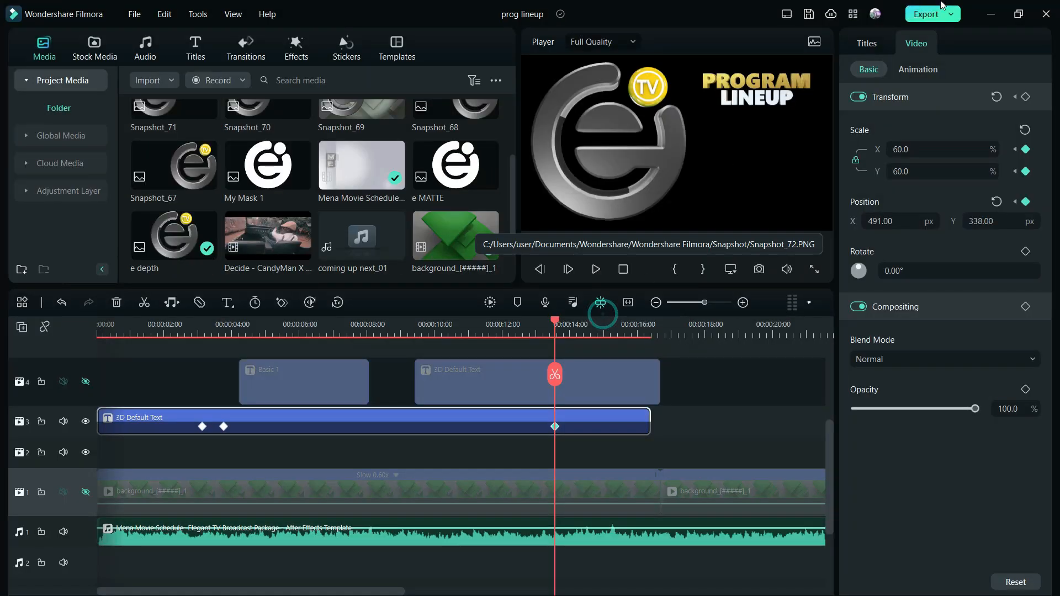
{"action": "left_click", "coordinate": [991, 14]}
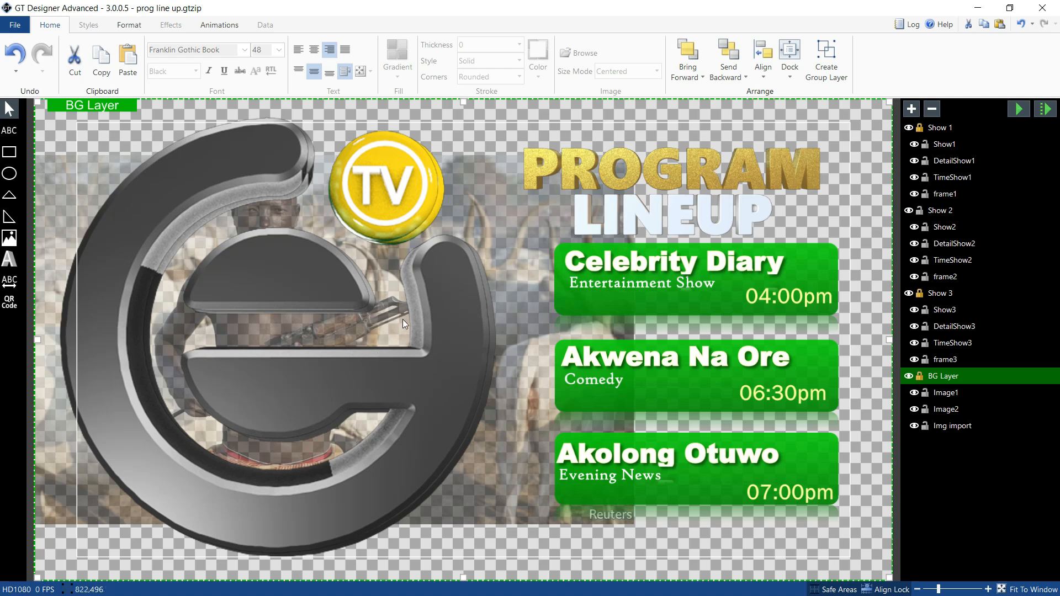
Delete Image1 from the BG Layer and browse the Snapshot folder for a replacement image.
{"action": "left_click", "coordinate": [953, 395]}
{"action": "key", "text": "Delete"}
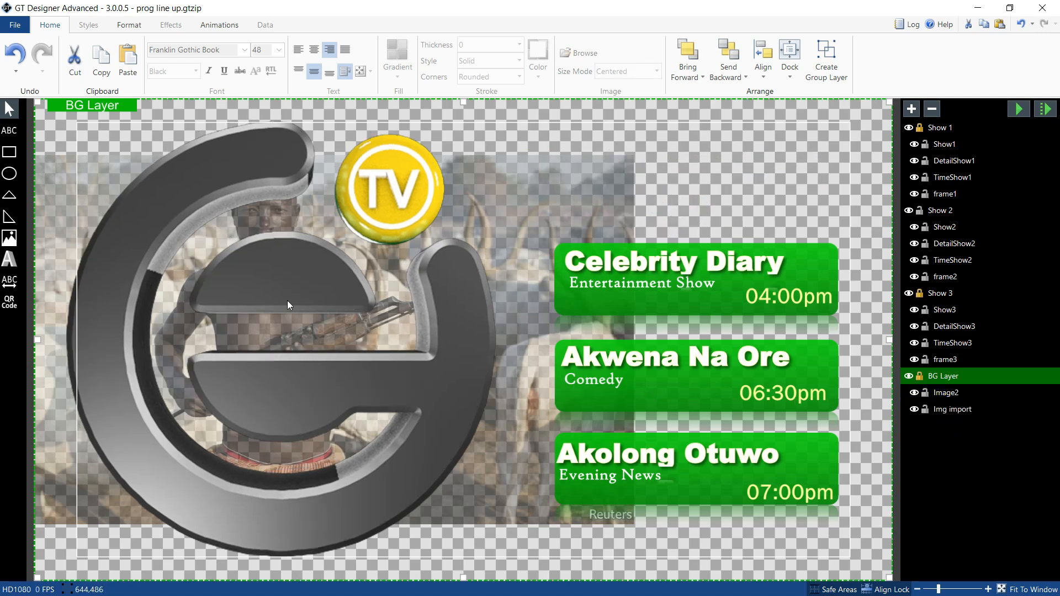
{"action": "left_click", "coordinate": [9, 238]}
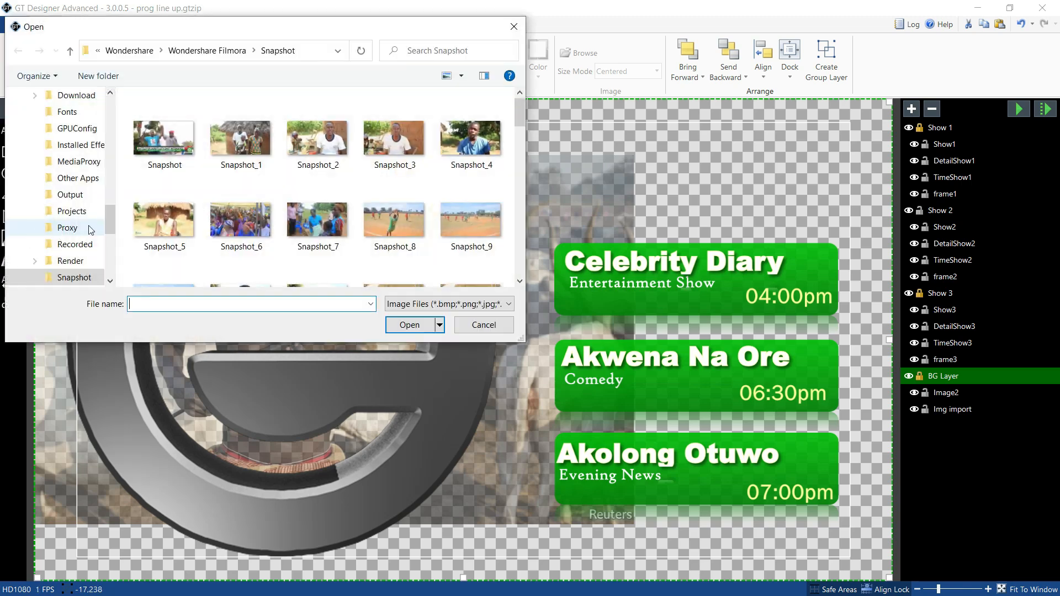
{"action": "scroll", "coordinate": [242, 199], "scroll_direction": "down", "scroll_amount": 15}
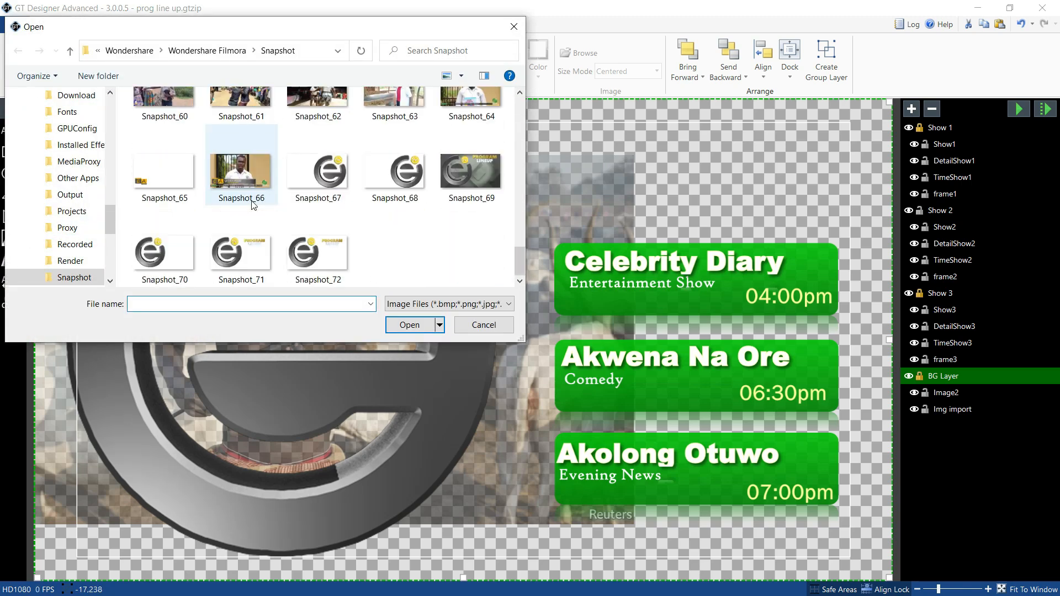
Delete the Snapshot_71 and Snapshot_69 files from the folder and insert Snapshot_72 into the BG Layer.
{"action": "left_click", "coordinate": [264, 258]}
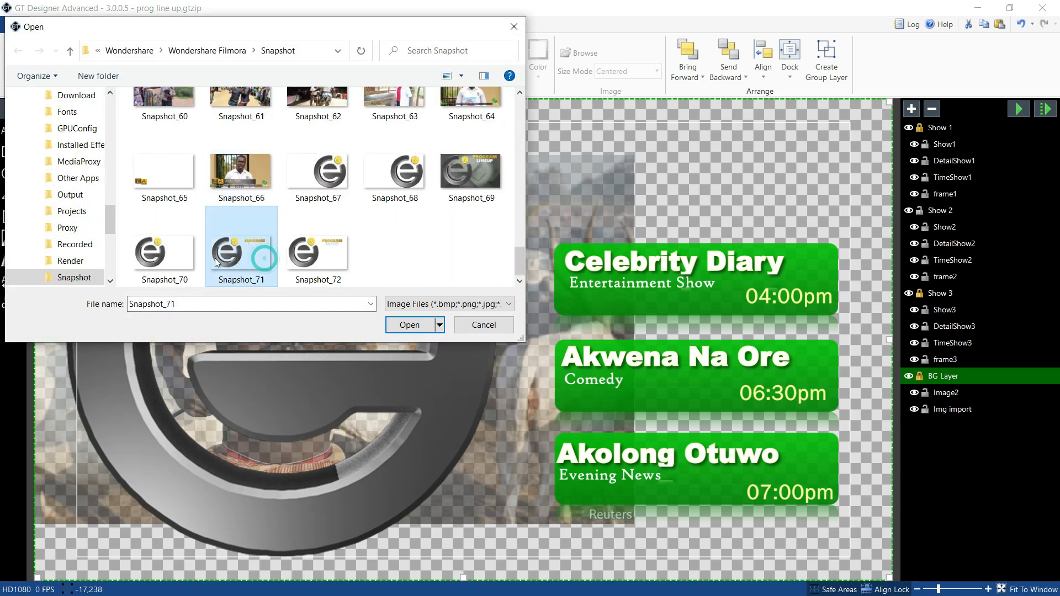
{"action": "left_click", "coordinate": [156, 259]}
{"action": "double_click", "coordinate": [221, 259]}
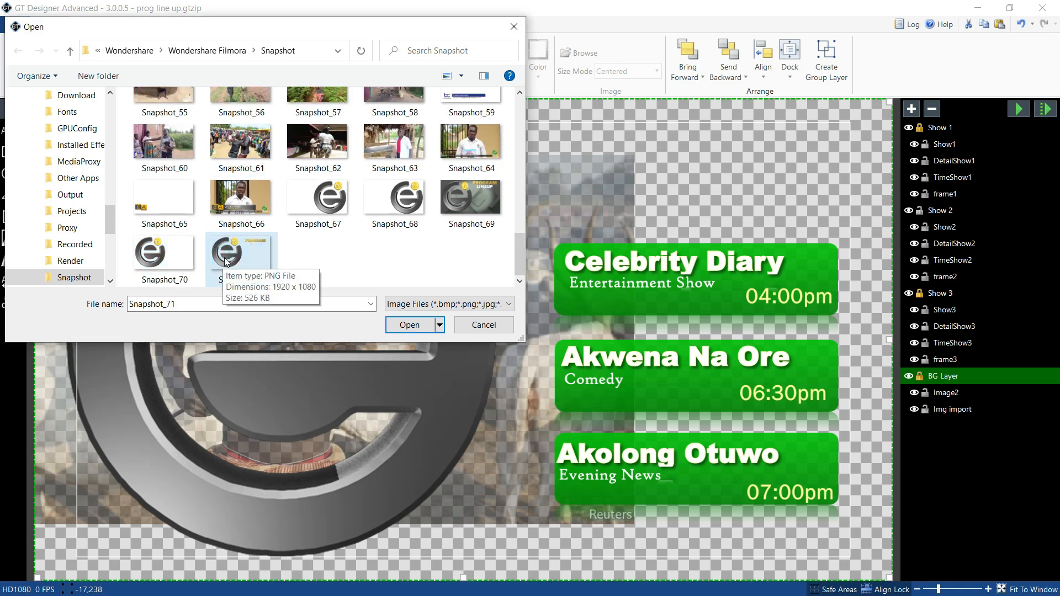
{"action": "left_click", "coordinate": [455, 199]}
{"action": "key", "text": "Delete"}
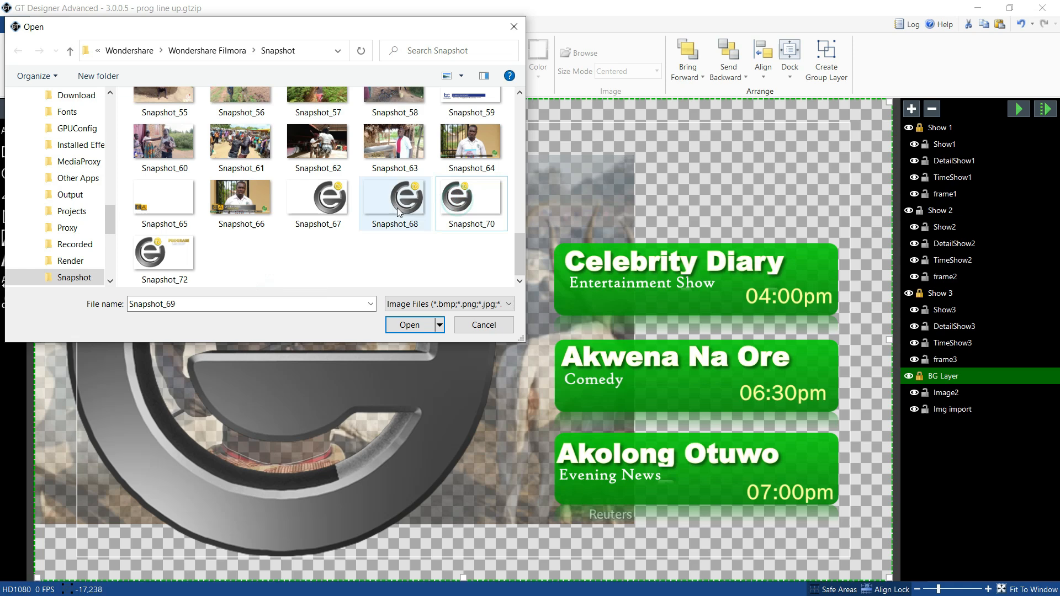
{"action": "left_click", "coordinate": [174, 249]}
{"action": "left_click", "coordinate": [409, 324]}
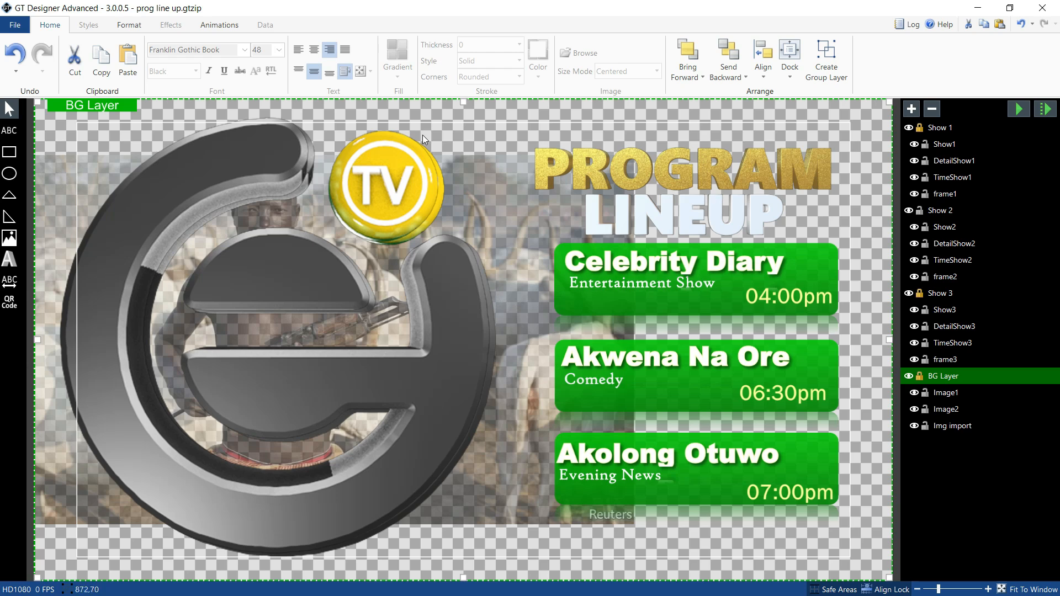
Try to align Image2's logo with the one in Image1, hiding Image1 during the move and showing it again.
{"action": "left_click", "coordinate": [267, 165]}
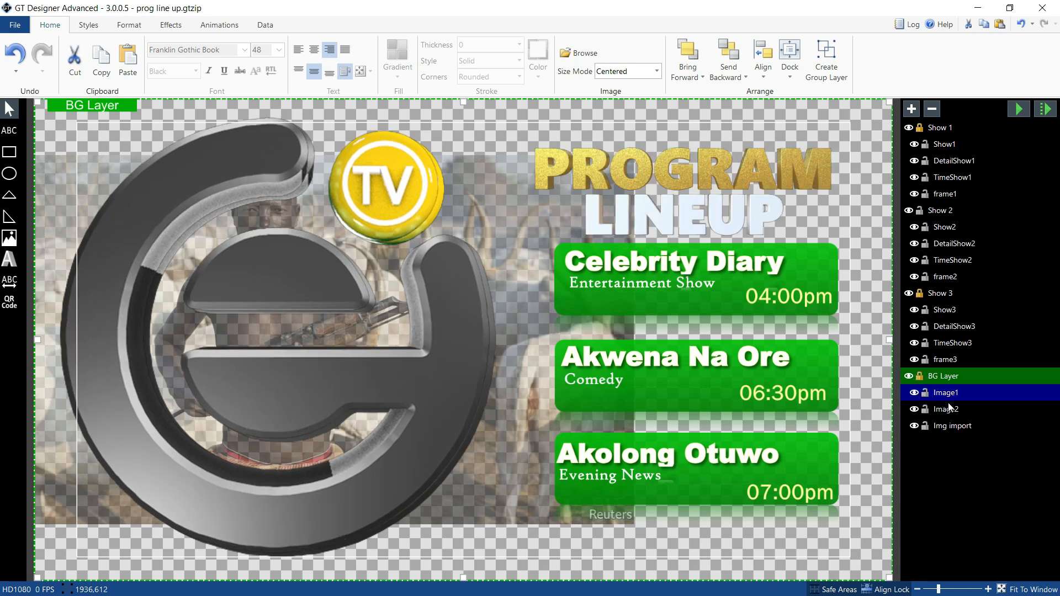
{"action": "left_click", "coordinate": [949, 408]}
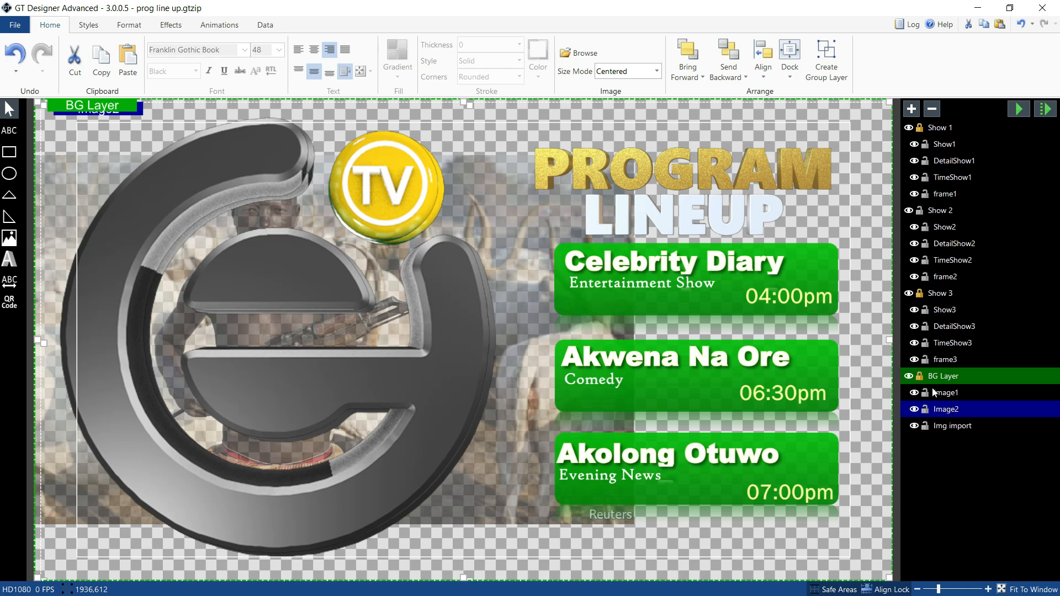
{"action": "left_click", "coordinate": [914, 393]}
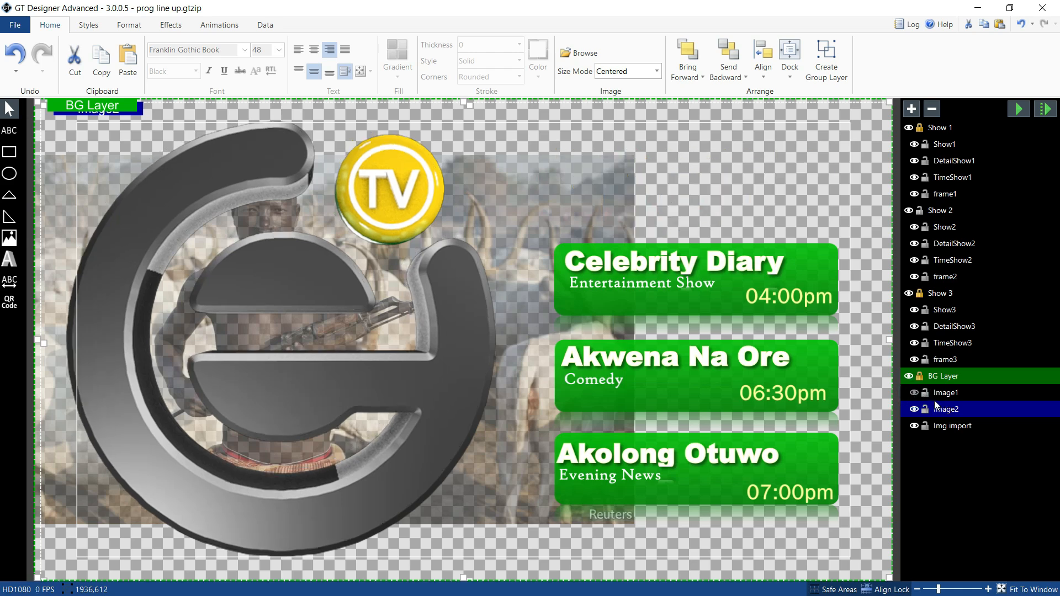
{"action": "left_click_drag", "start_coordinate": [254, 157], "coordinate": [263, 156]}
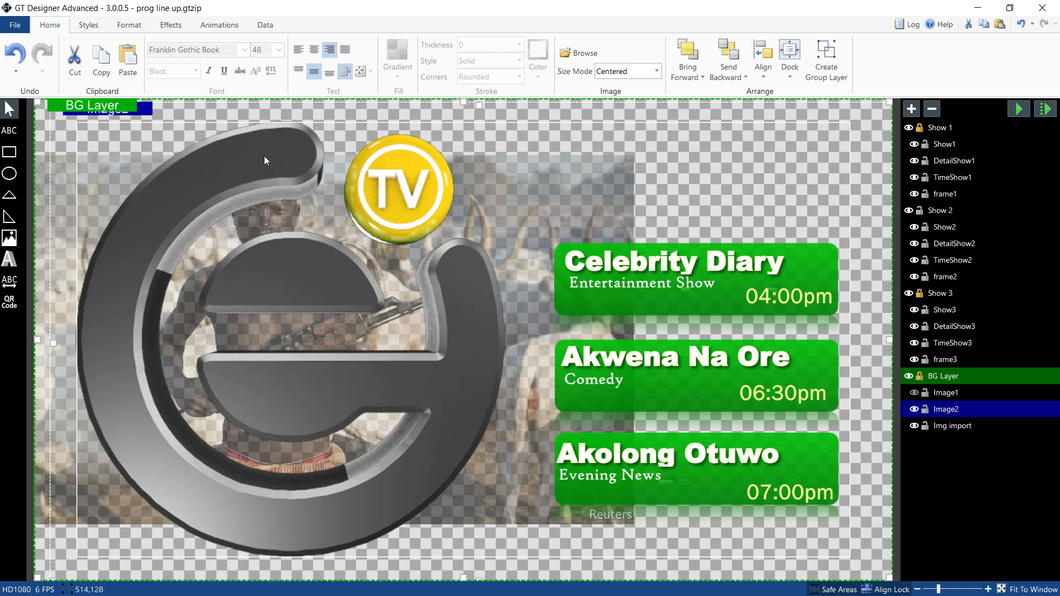
{"action": "left_click", "coordinate": [914, 392]}
{"action": "key", "text": "ctrl+z"}
{"action": "left_click", "coordinate": [915, 392]}
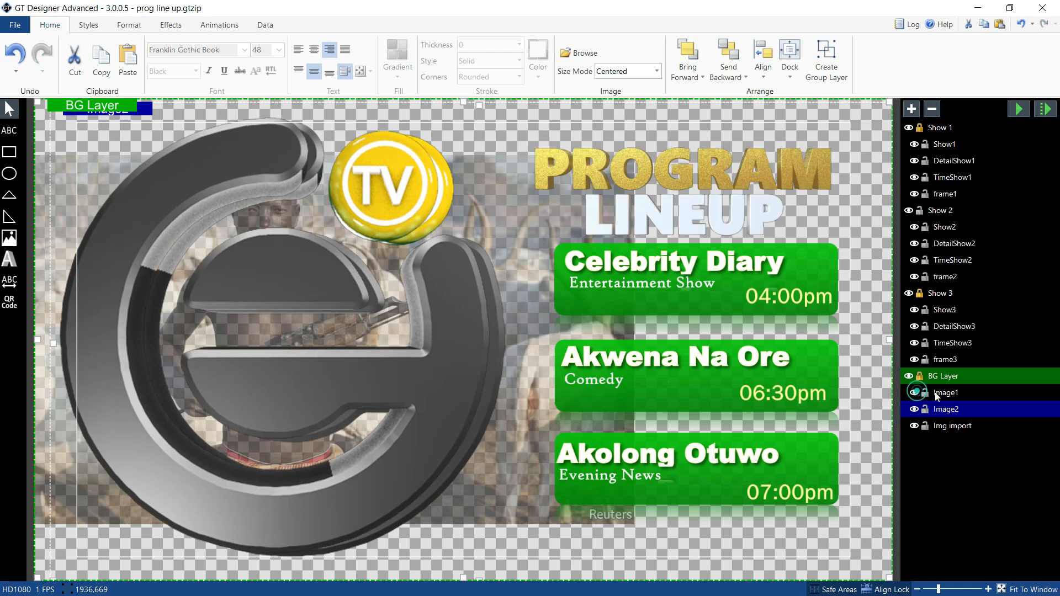
Move Image1 to the end of the BG Layer's object list and align Image2's logo over the logo in Image1.
{"action": "left_click", "coordinate": [949, 392]}
{"action": "left_click_drag", "start_coordinate": [953, 418], "coordinate": [955, 428]}
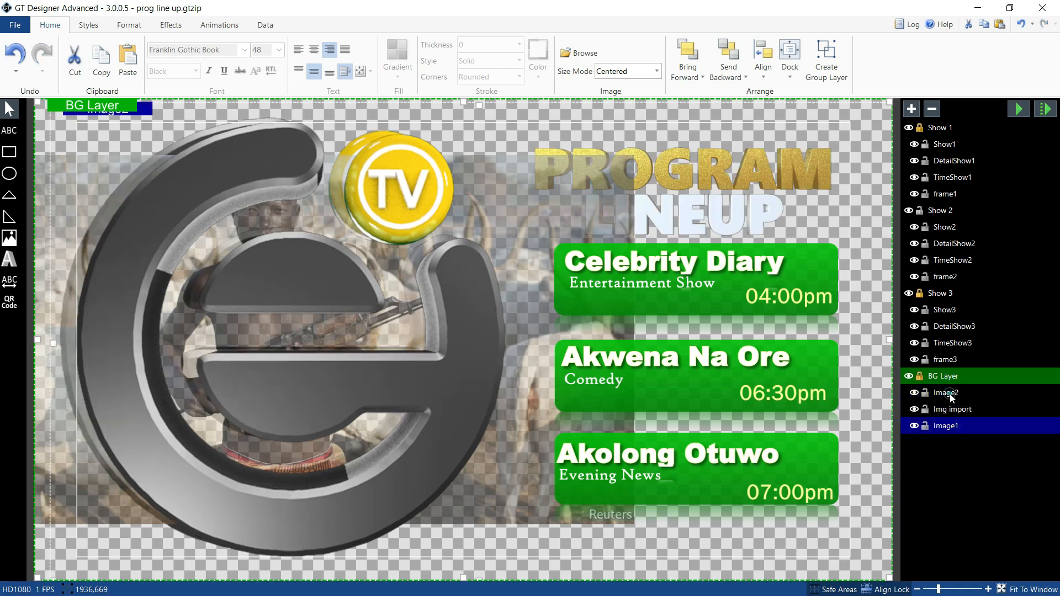
{"action": "left_click", "coordinate": [950, 393]}
{"action": "left_click_drag", "start_coordinate": [322, 286], "coordinate": [307, 282]}
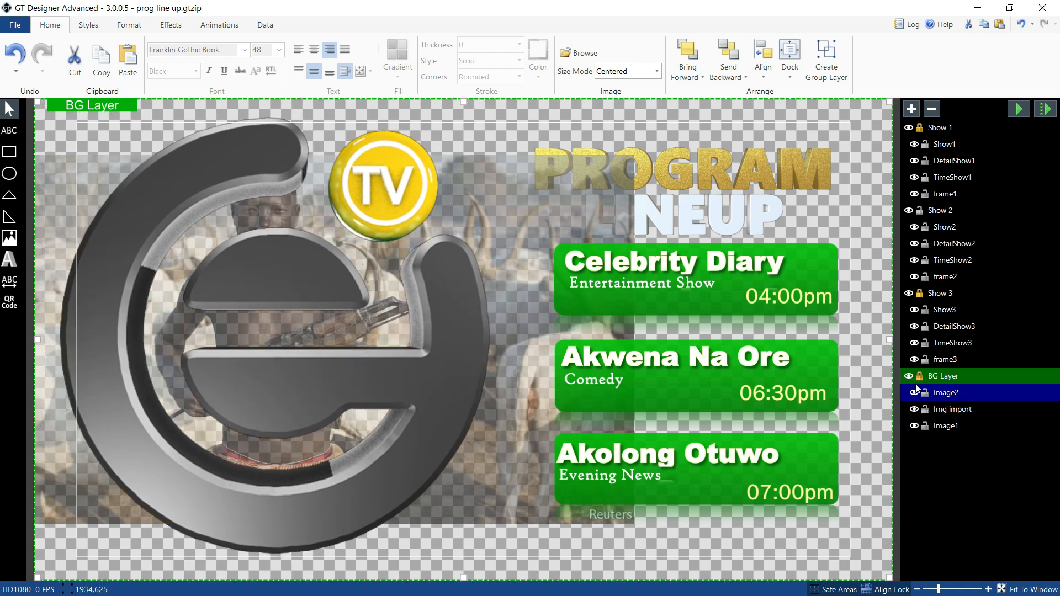
Toggle the visibility of Img import off and on to check it, and delete Image1 from the BG Layer.
{"action": "left_click", "coordinate": [963, 413]}
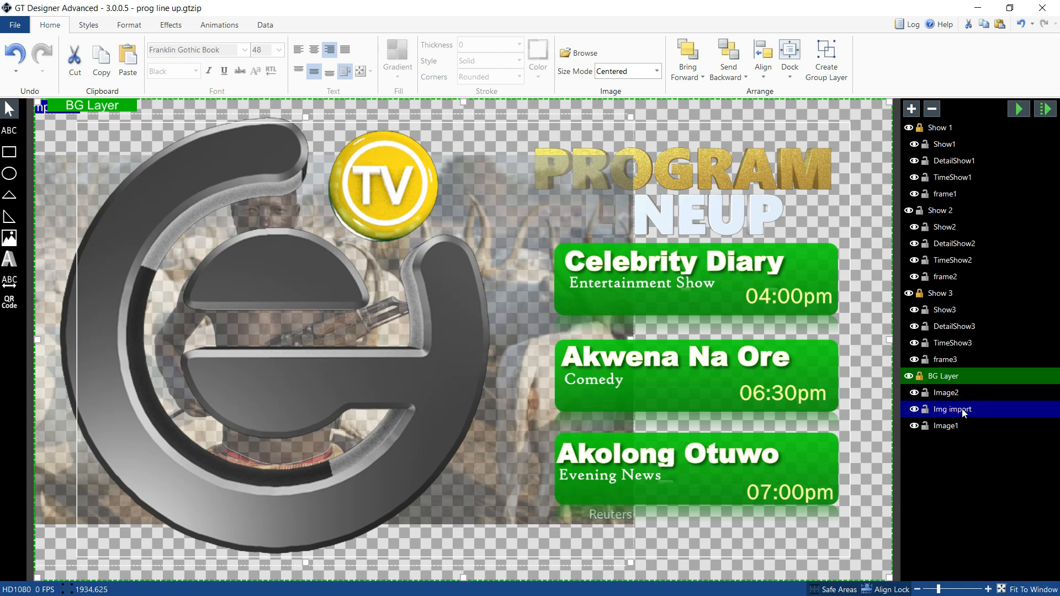
{"action": "left_click", "coordinate": [914, 410]}
{"action": "left_click", "coordinate": [914, 409]}
{"action": "left_click", "coordinate": [939, 425]}
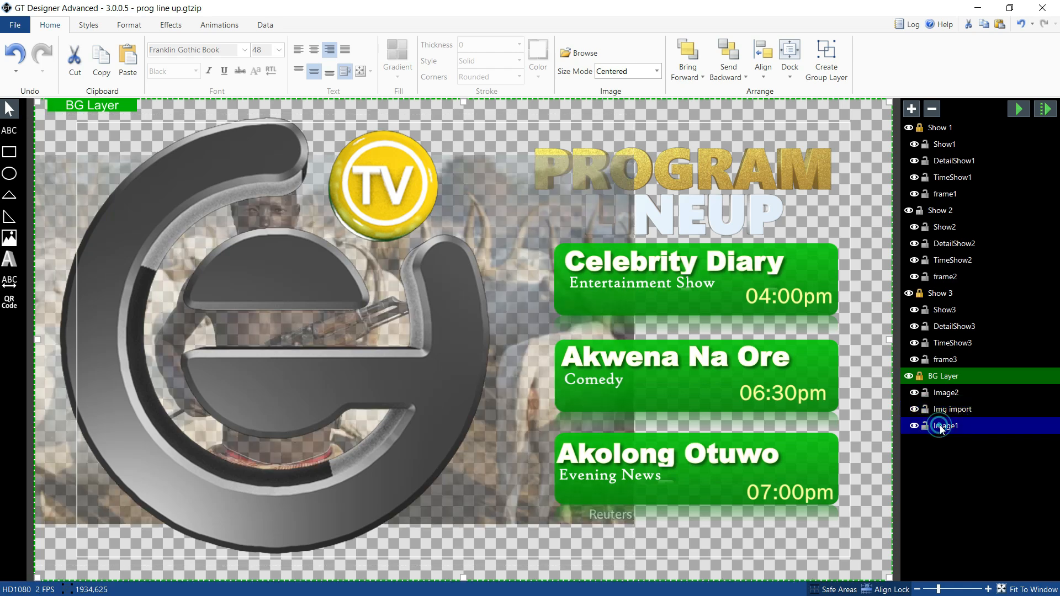
{"action": "key", "text": "Delete"}
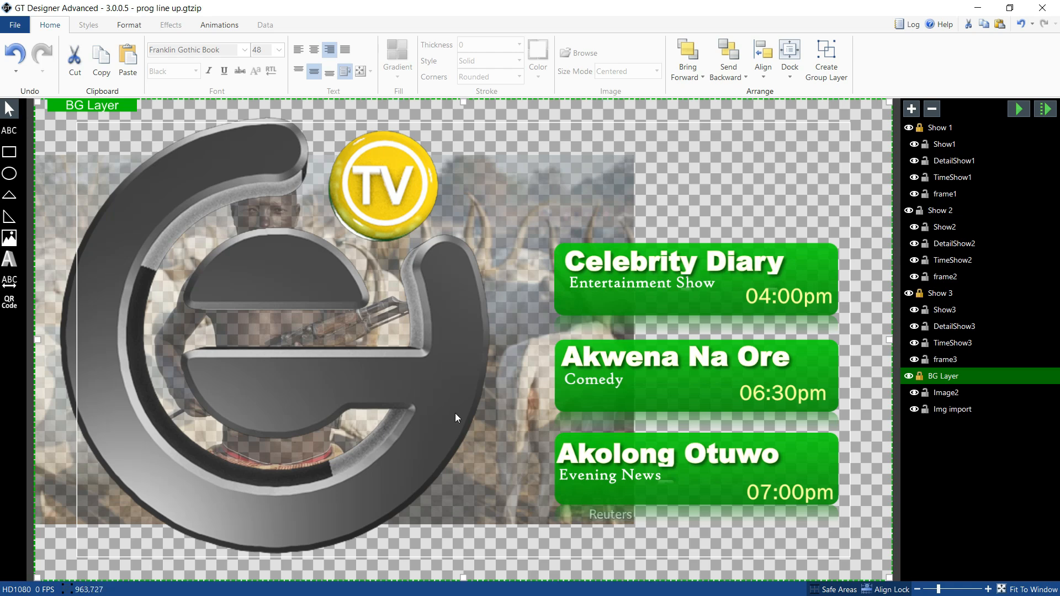
Check Image2 by toggling its visibility and rename it as Thumb Matte.
{"action": "left_click", "coordinate": [957, 392]}
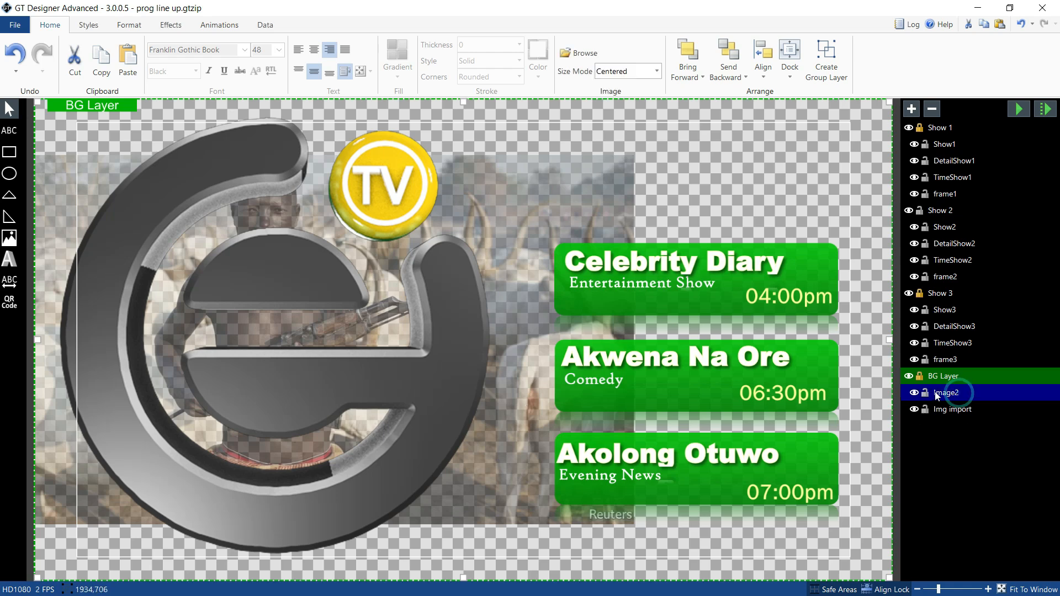
{"action": "left_click", "coordinate": [917, 393]}
{"action": "left_click", "coordinate": [918, 392]}
{"action": "double_click", "coordinate": [959, 393]}
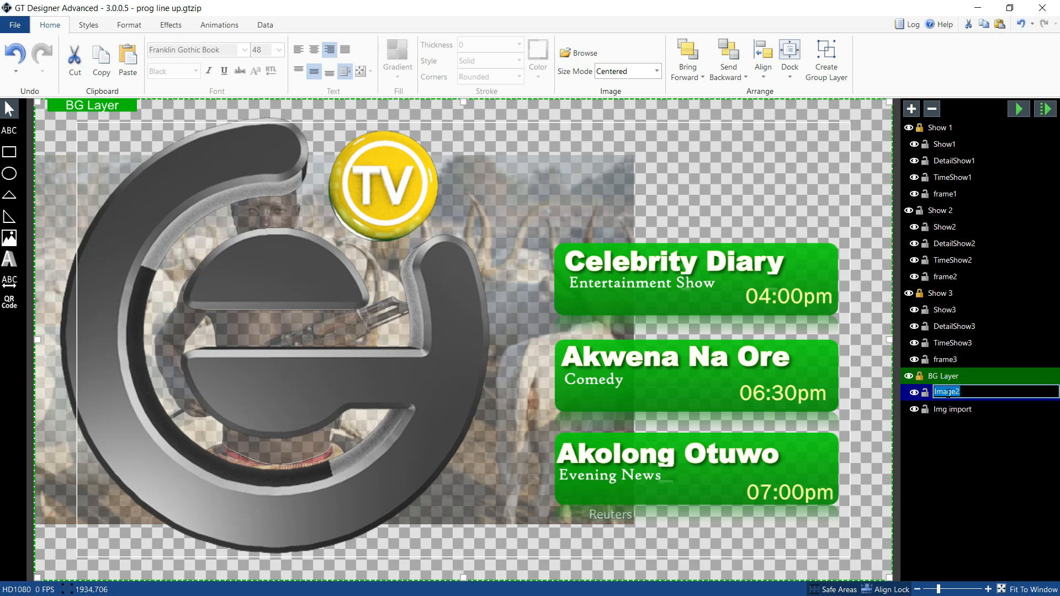
{"action": "type", "text": "Thumb Matt"}
{"action": "key", "text": "Return"}
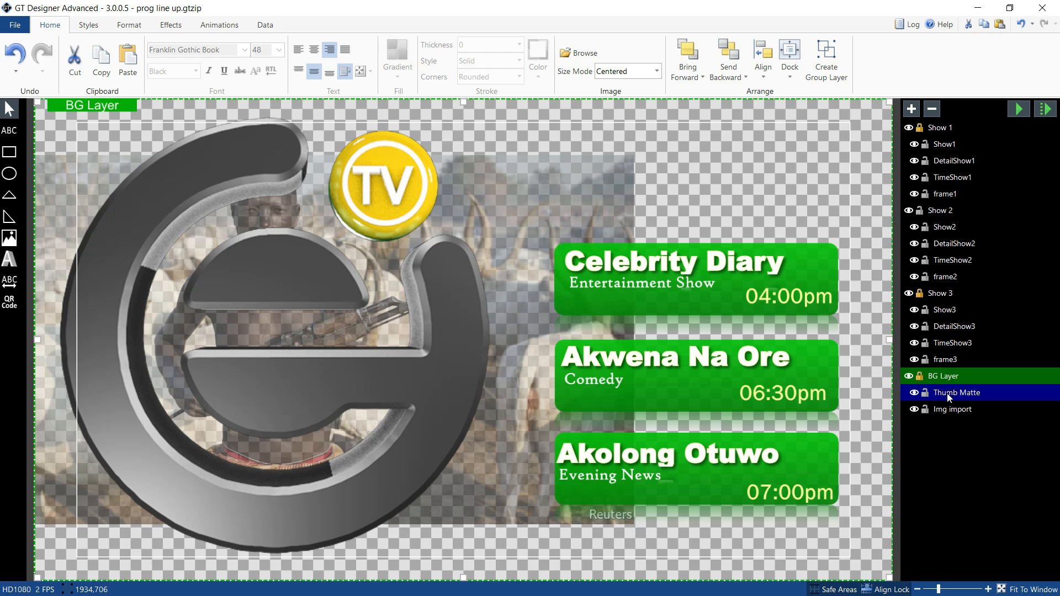
Enable the Hidden data option for Thumb Matte and set its opacity to 0.
{"action": "left_click", "coordinate": [266, 25]}
{"action": "left_click", "coordinate": [15, 47]}
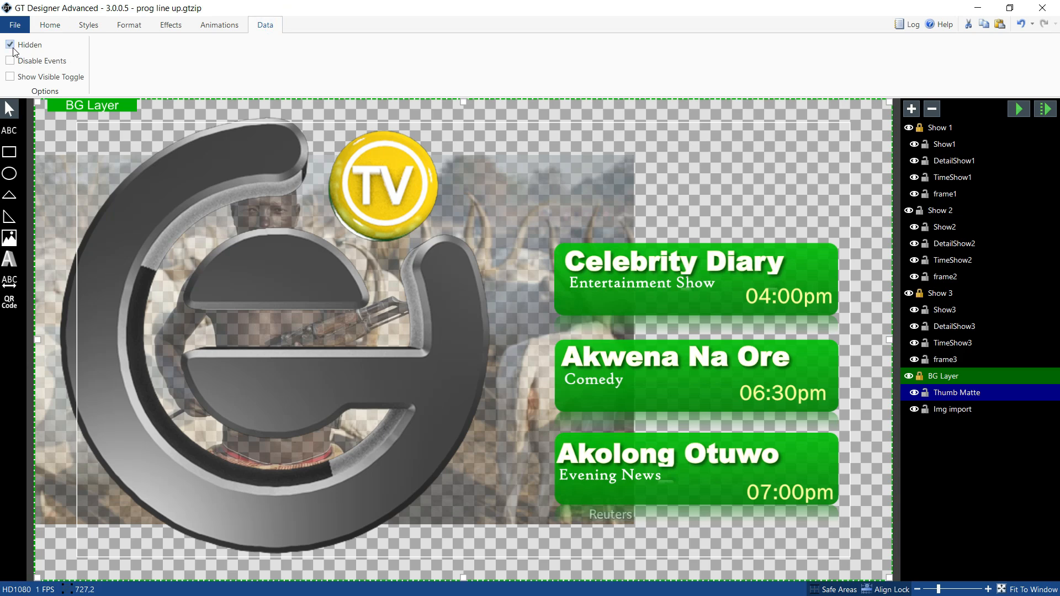
{"action": "left_click", "coordinate": [50, 24]}
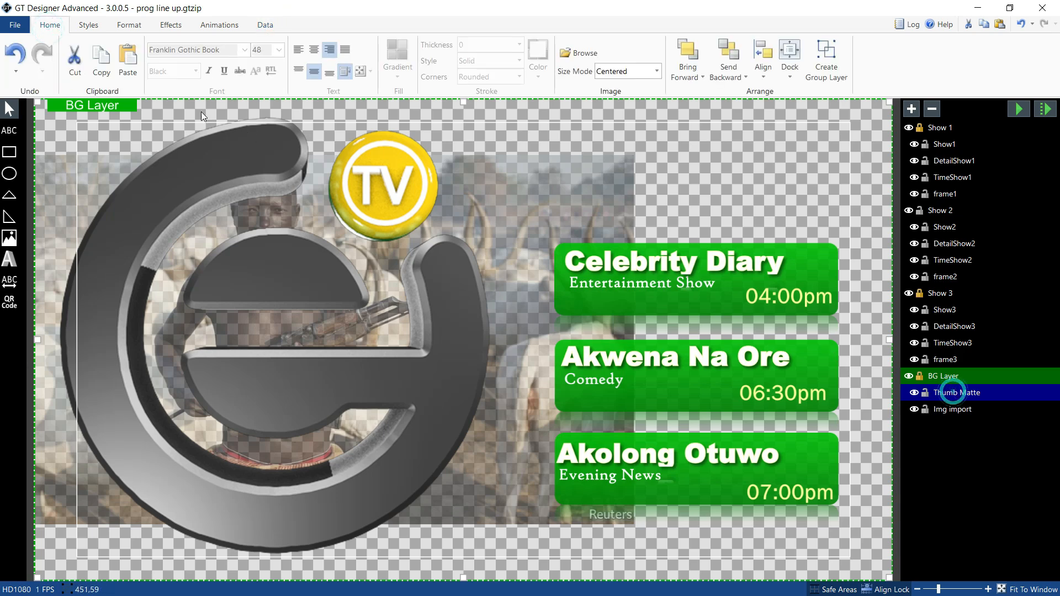
{"action": "left_click", "coordinate": [178, 24]}
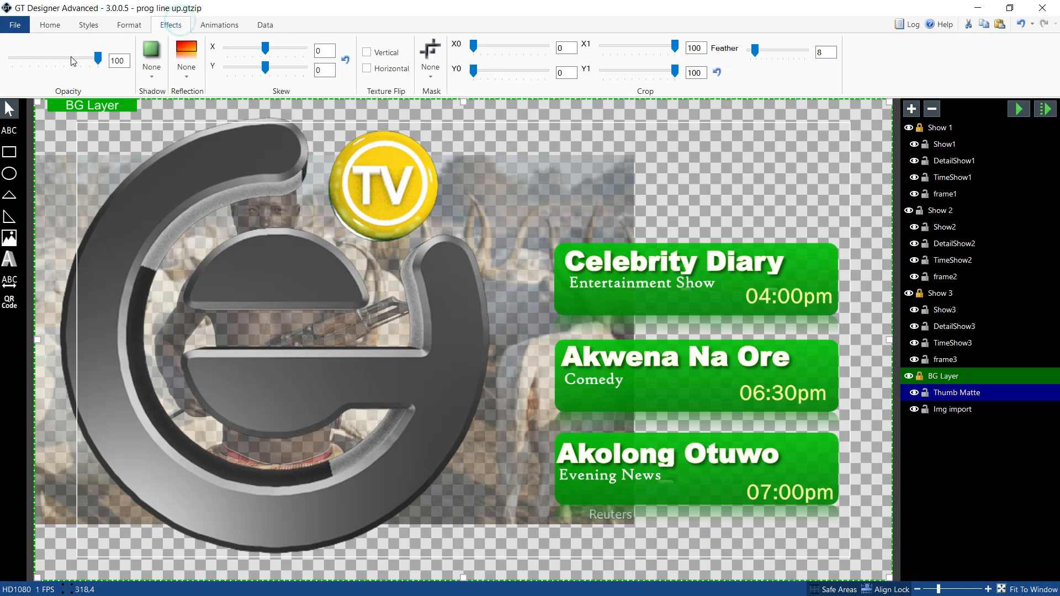
{"action": "left_click_drag", "start_coordinate": [98, 59], "coordinate": [13, 59]}
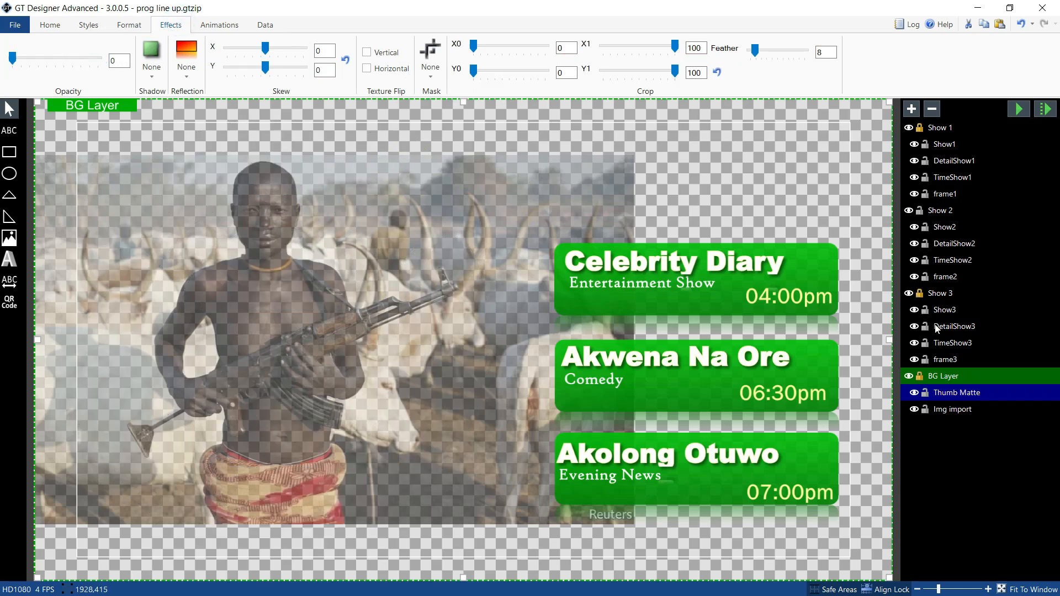
Apply Thumb Matte as the mask of the Img import picture.
{"action": "left_click", "coordinate": [945, 409]}
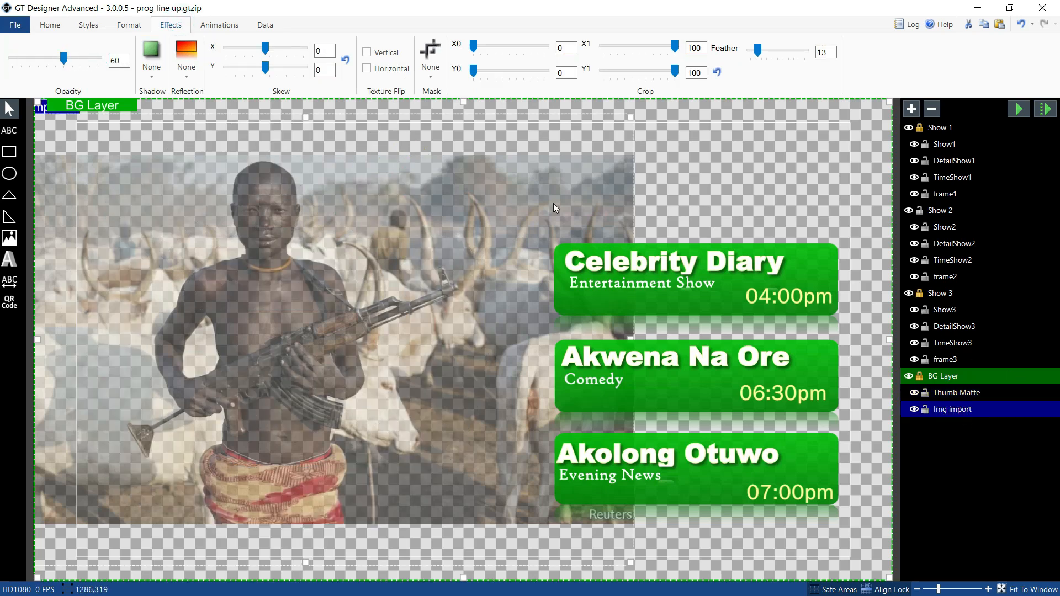
{"action": "left_click", "coordinate": [430, 69]}
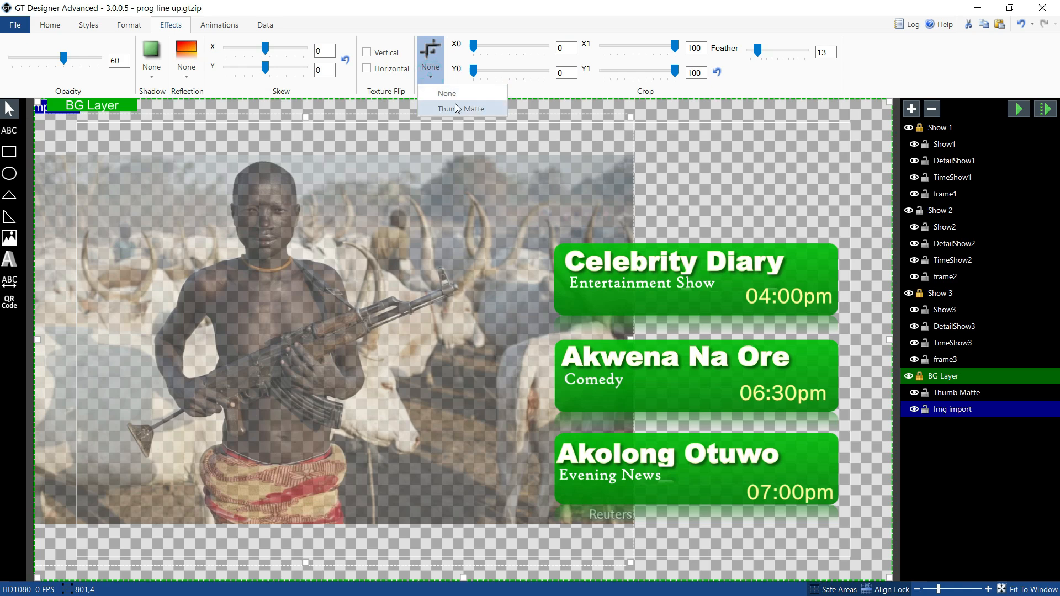
{"action": "left_click", "coordinate": [455, 105]}
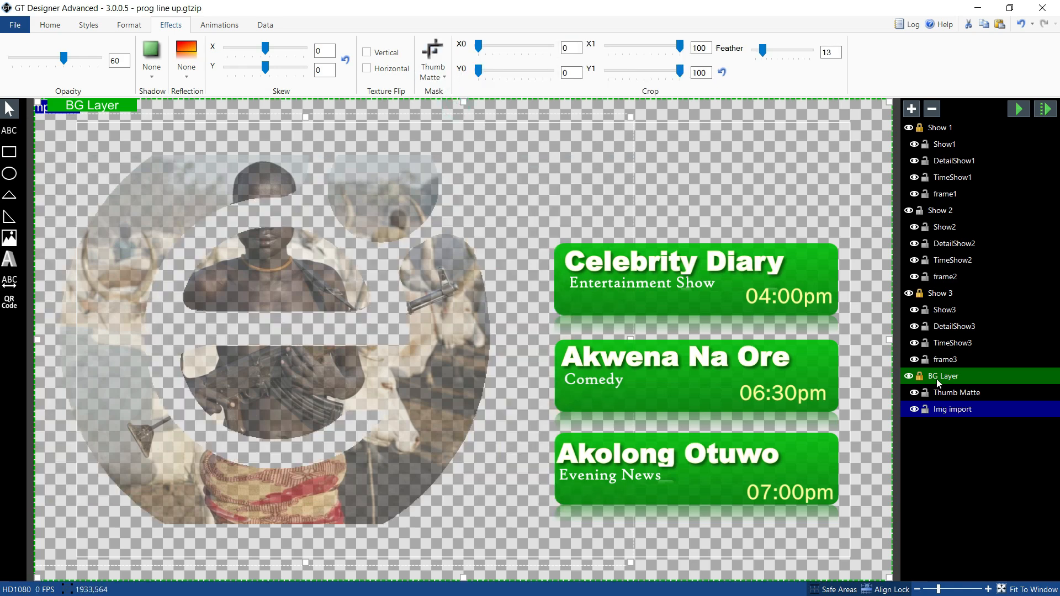
Enlarge the masked Img import picture until it covers the full logo shape, and undo the accidental move made on the canvas.
{"action": "left_click", "coordinate": [949, 408]}
{"action": "left_click_drag", "start_coordinate": [308, 115], "coordinate": [336, 5]}
{"action": "mouse_move", "coordinate": [316, 131]}
{"action": "left_mouse_down"}
{"action": "mouse_move", "coordinate": [313, 145]}
{"action": "mouse_move", "coordinate": [318, 126]}
{"action": "left_mouse_up"}
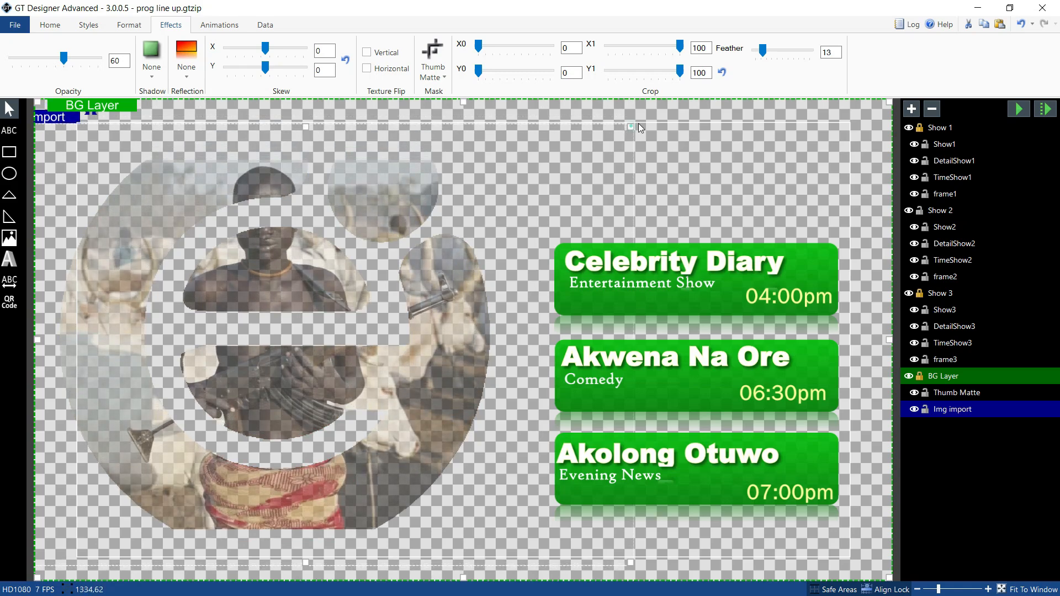
{"action": "left_click_drag", "start_coordinate": [639, 124], "coordinate": [808, 49]}
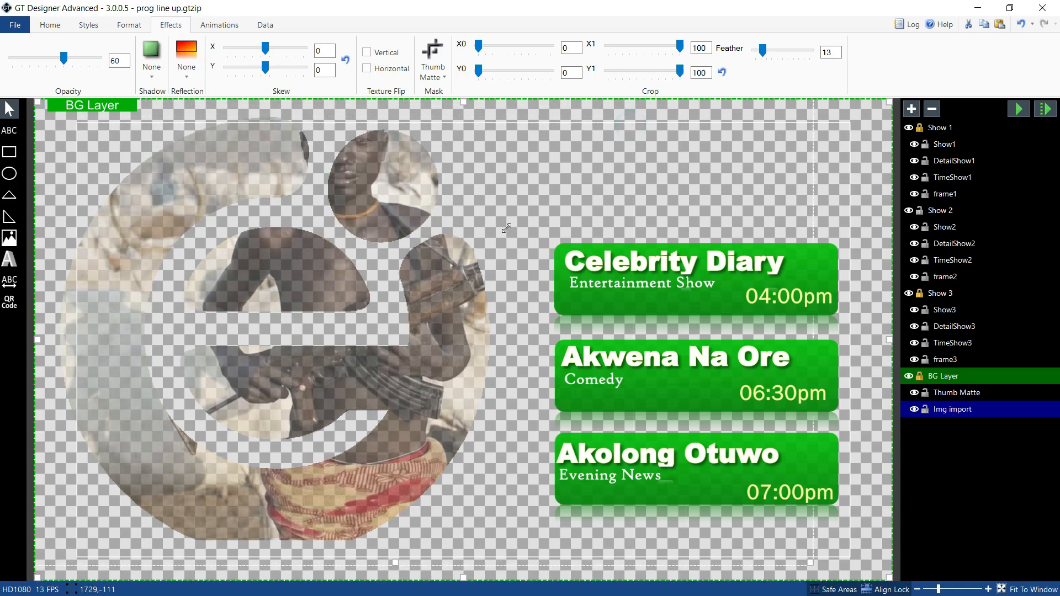
{"action": "left_click_drag", "start_coordinate": [443, 287], "coordinate": [407, 300]}
{"action": "key", "text": "ctrl+z"}
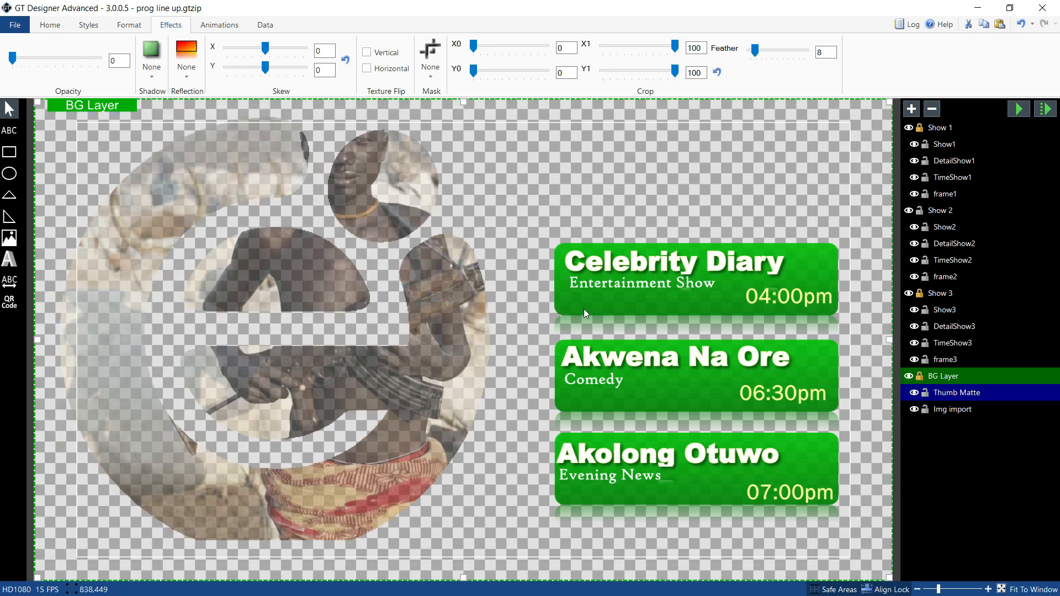
Hide Thumb Matte temporarily, reposition the Img import picture so the man fits within the logo shape, and show the matte again.
{"action": "left_click", "coordinate": [914, 393]}
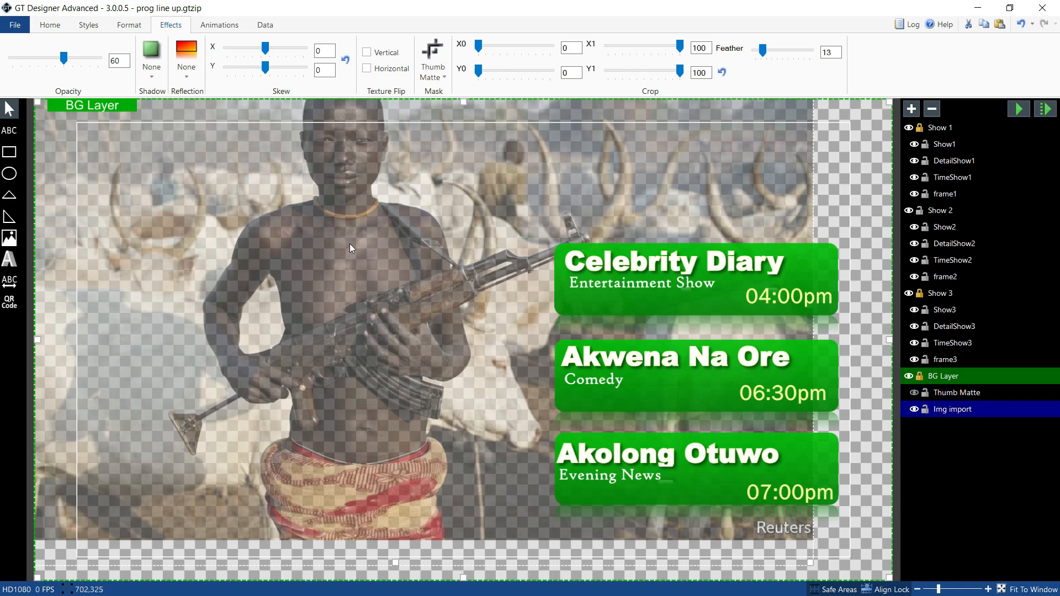
{"action": "left_click_drag", "start_coordinate": [349, 243], "coordinate": [234, 277]}
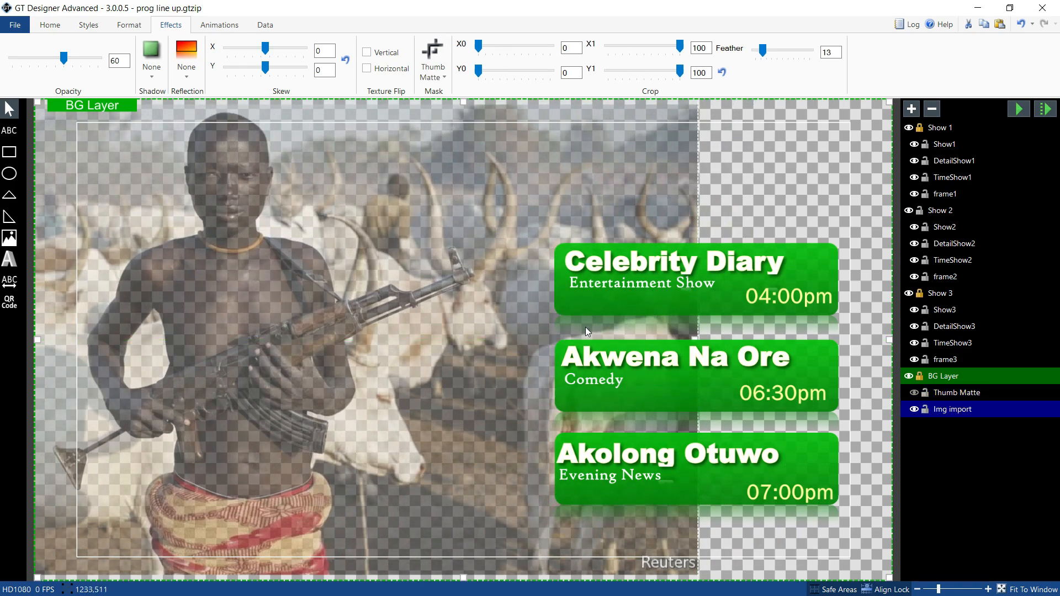
{"action": "mouse_move", "coordinate": [309, 273]}
{"action": "left_mouse_down"}
{"action": "mouse_move", "coordinate": [310, 289]}
{"action": "mouse_move", "coordinate": [304, 261]}
{"action": "left_mouse_up"}
{"action": "left_click", "coordinate": [915, 392]}
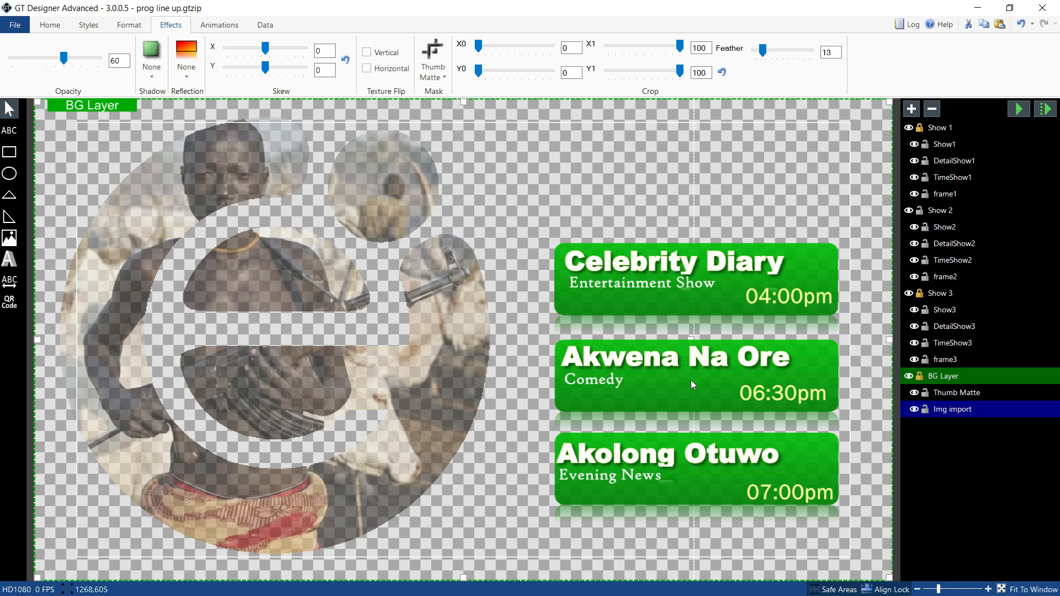
Save the title as Program LineUp in the Animated folder of E TV GRAPHICS PACK.
{"action": "left_click", "coordinate": [18, 26]}
{"action": "left_click", "coordinate": [38, 120]}
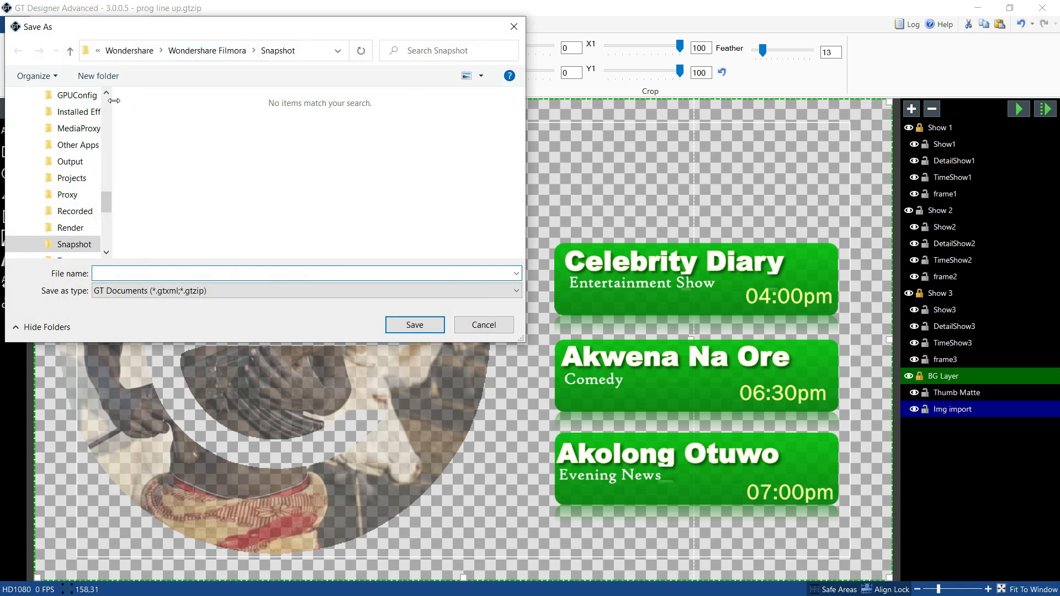
{"action": "scroll", "coordinate": [104, 115], "scroll_direction": "up", "scroll_amount": 5}
{"action": "left_click", "coordinate": [103, 114]}
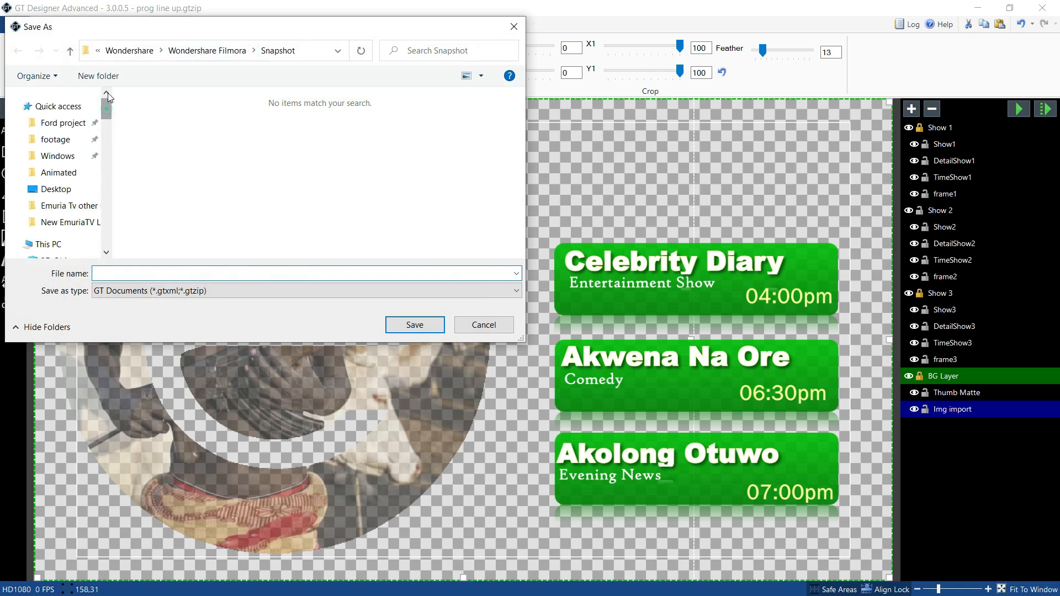
{"action": "left_click", "coordinate": [59, 172]}
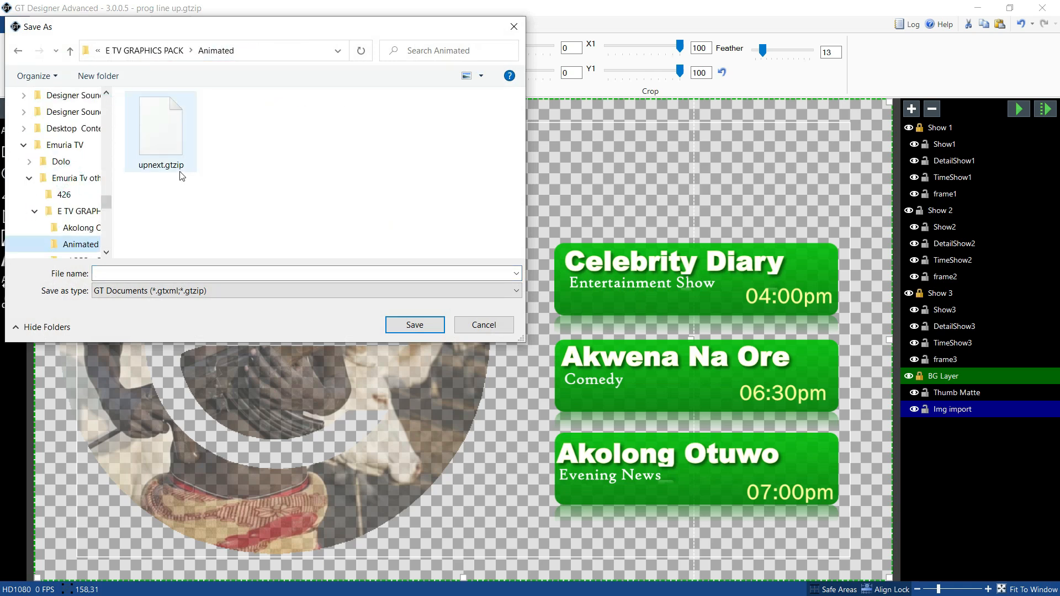
{"action": "left_click", "coordinate": [161, 273]}
{"action": "type", "text": "P"}
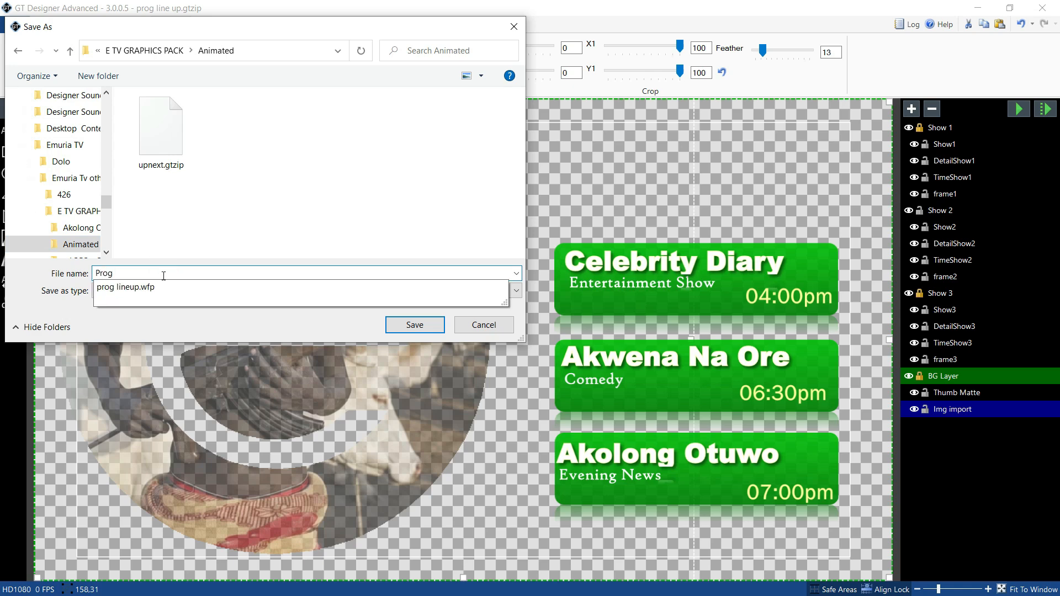
{"action": "type", "text": "rogram LineUp"}
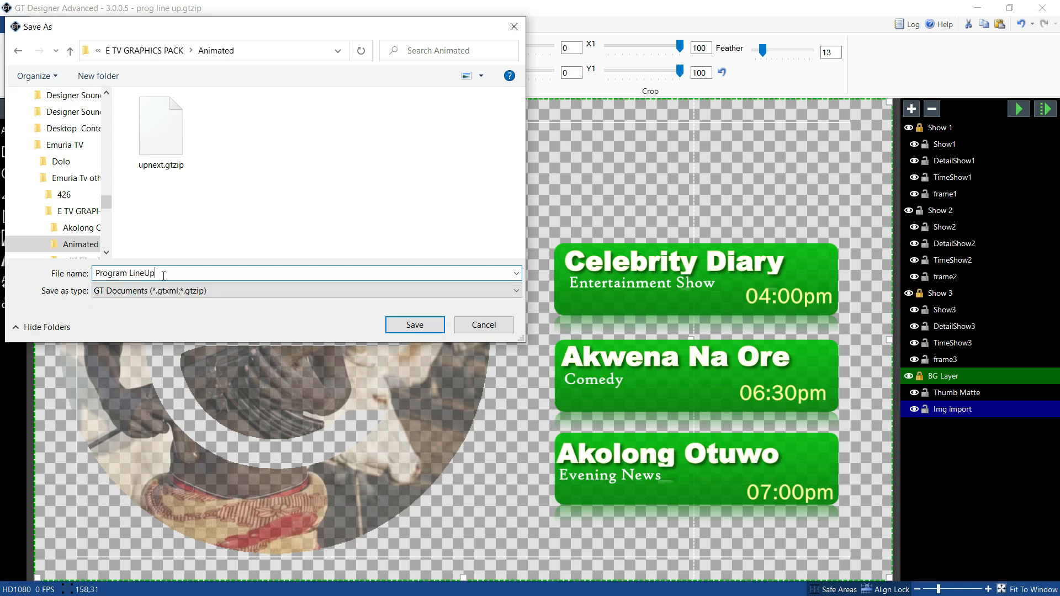
{"action": "left_click", "coordinate": [422, 323]}
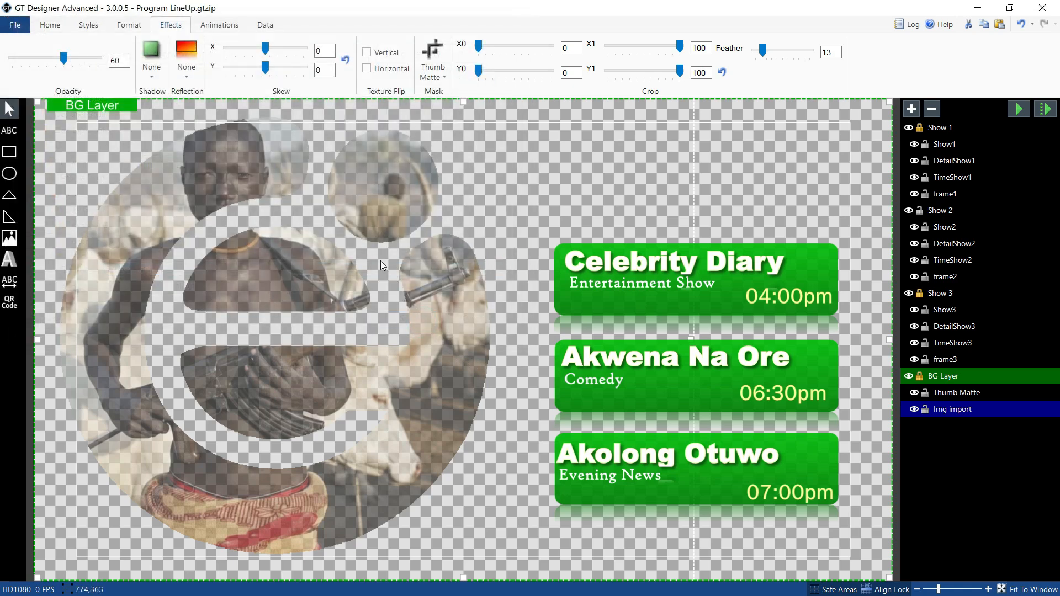
Rename the Img import object in the BG Layer as Thumbnail.
{"action": "double_click", "coordinate": [960, 409]}
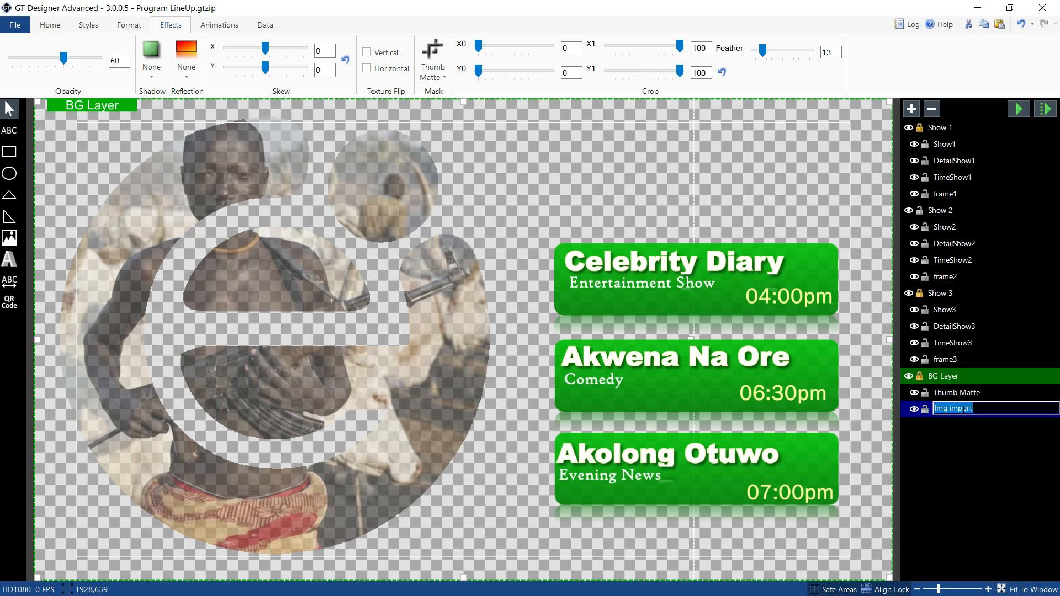
{"action": "right_click", "coordinate": [964, 411]}
{"action": "key", "text": "Escape"}
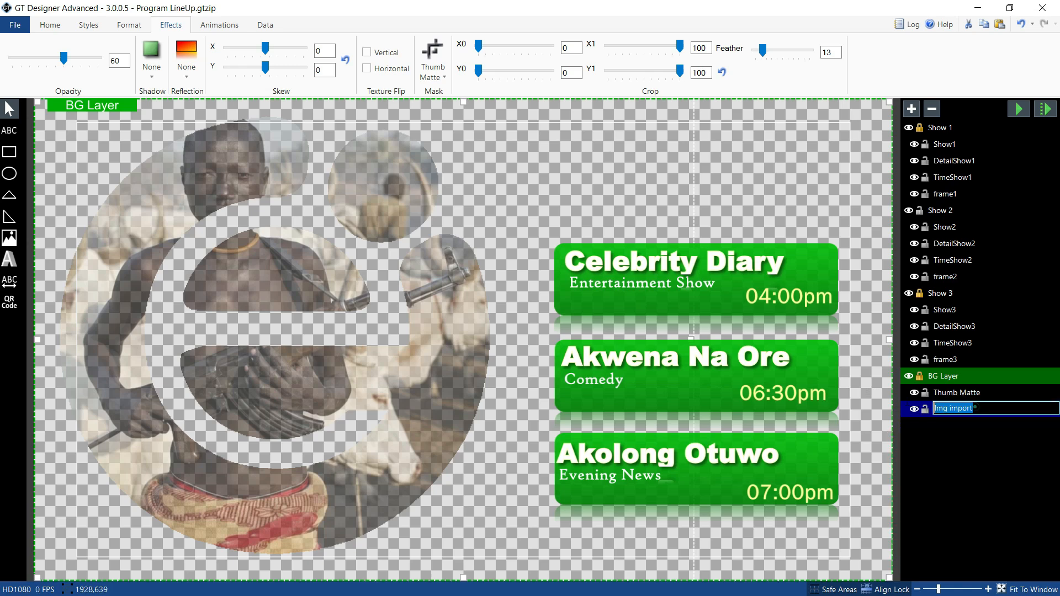
{"action": "type", "text": "Thumbnail"}
{"action": "key", "text": "Return"}
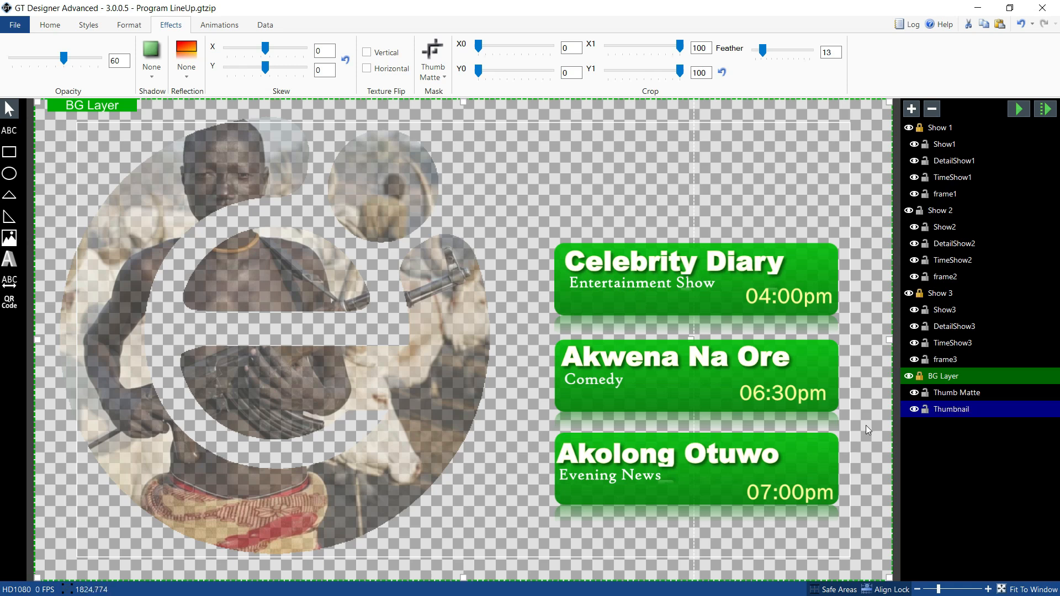
Hide and show the BG Layer repeatedly to compare the canvas with and without the masked thumbnail.
{"action": "left_click", "coordinate": [909, 377]}
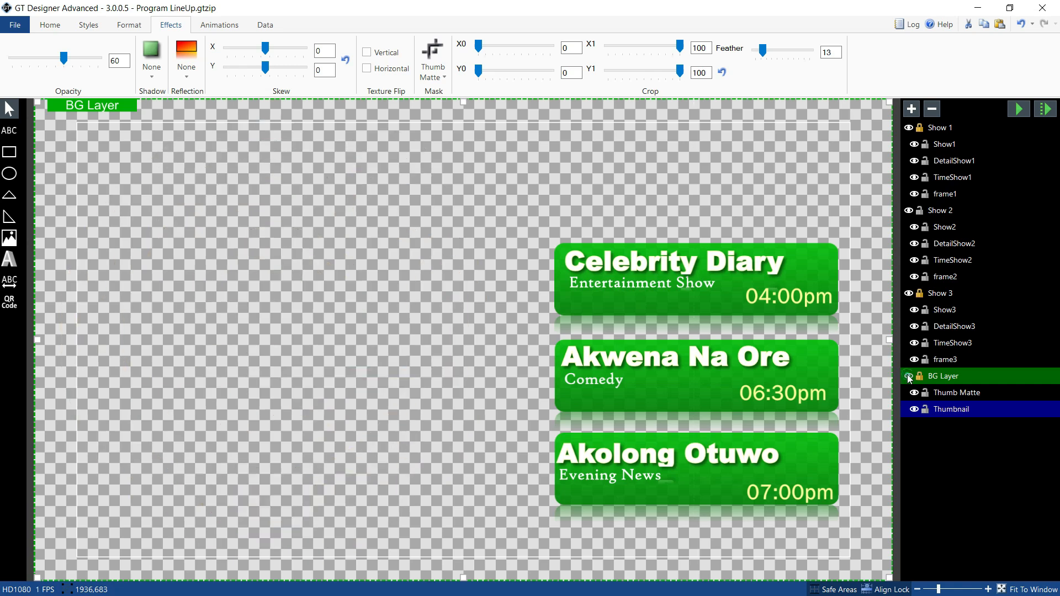
{"action": "left_click", "coordinate": [909, 377]}
{"action": "left_click", "coordinate": [909, 376]}
{"action": "left_click", "coordinate": [909, 376]}
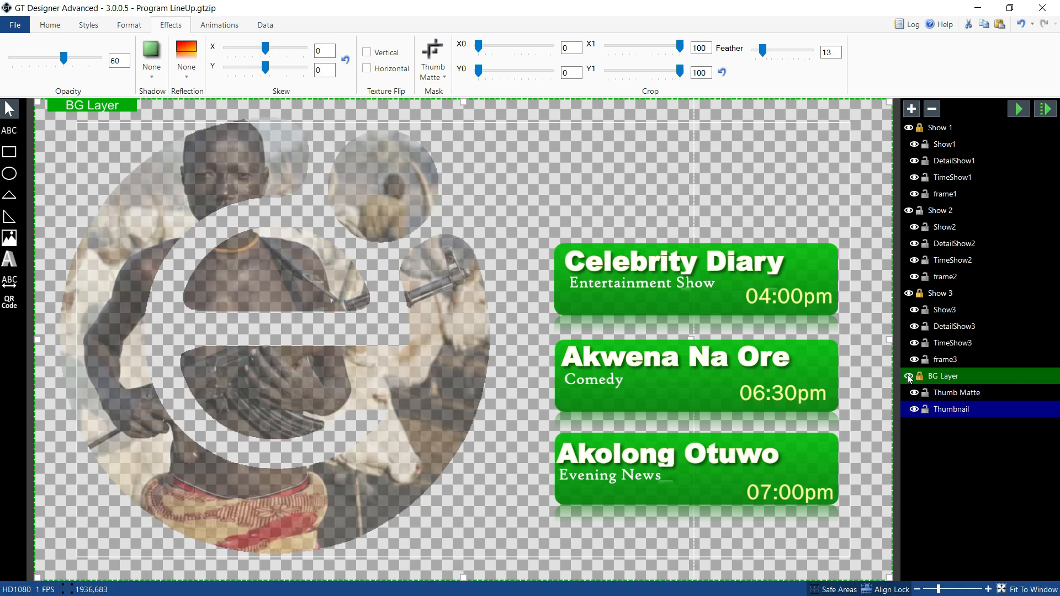
{"action": "left_click", "coordinate": [909, 376]}
{"action": "left_click", "coordinate": [909, 376]}
Set the opacity of Thumb Matte in the BG Layer to 8.
{"action": "left_click", "coordinate": [957, 394]}
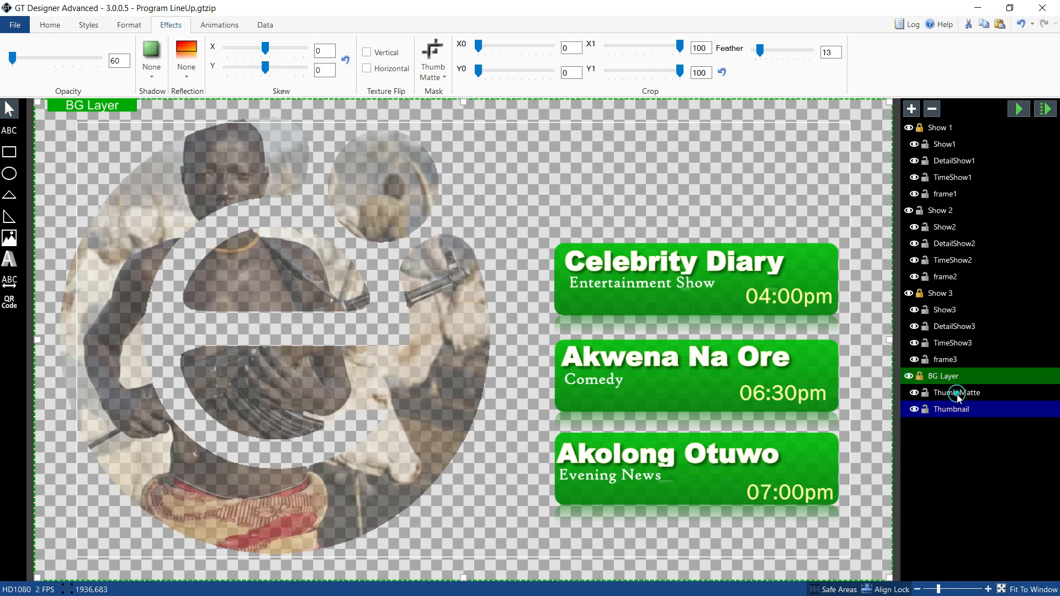
{"action": "left_click", "coordinate": [913, 393]}
{"action": "left_click", "coordinate": [913, 393]}
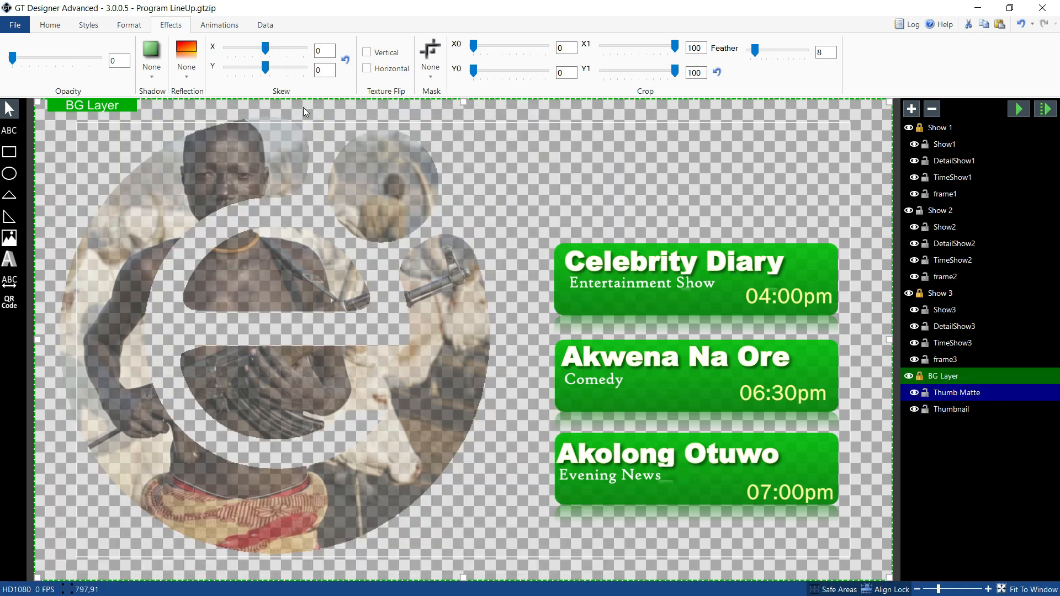
{"action": "mouse_move", "coordinate": [15, 64]}
{"action": "left_mouse_down"}
{"action": "mouse_move", "coordinate": [67, 56]}
{"action": "mouse_move", "coordinate": [32, 67]}
{"action": "left_mouse_up"}
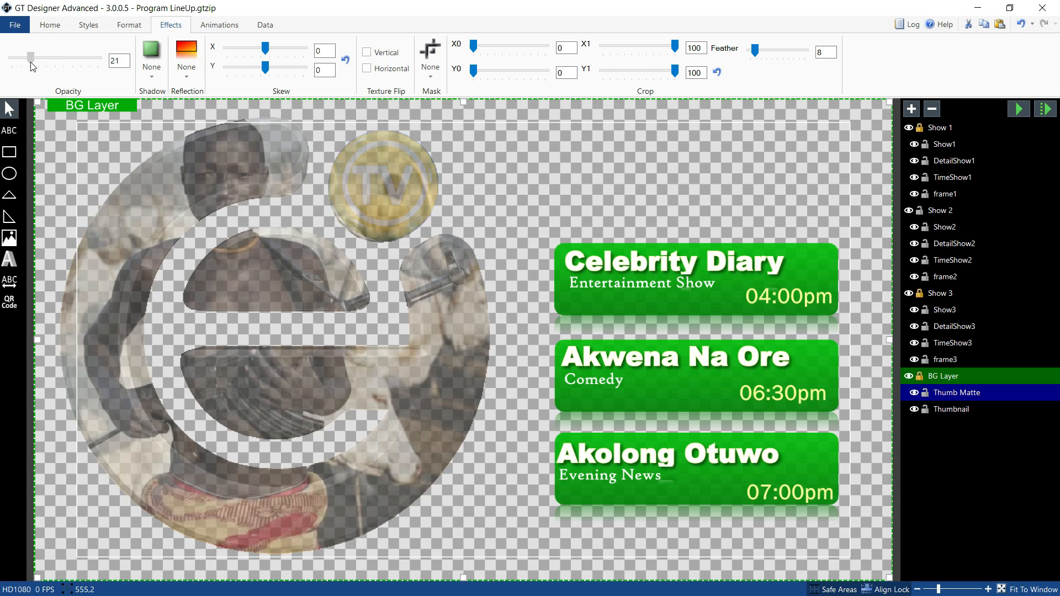
{"action": "left_click_drag", "start_coordinate": [32, 67], "coordinate": [20, 68]}
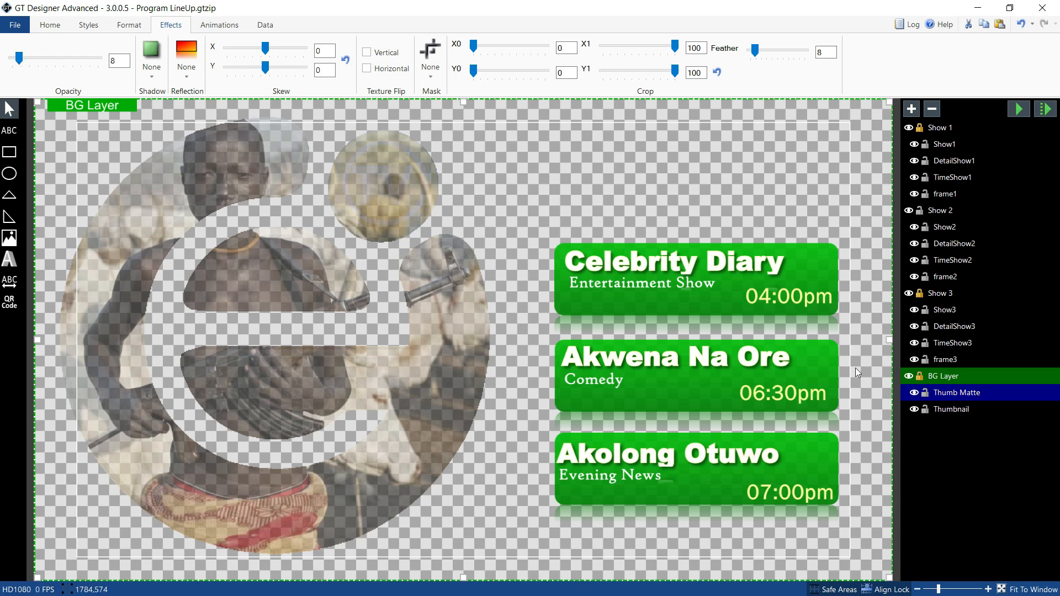
Set the opacity of the Thumbnail object to 75 and save the title.
{"action": "left_click", "coordinate": [961, 411]}
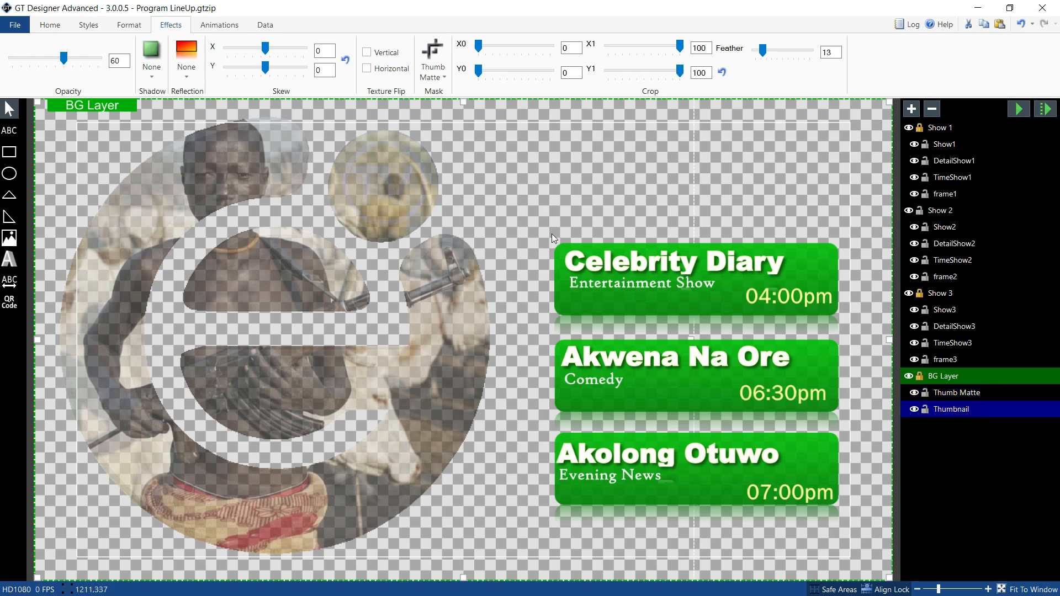
{"action": "left_click_drag", "start_coordinate": [61, 59], "coordinate": [79, 57]}
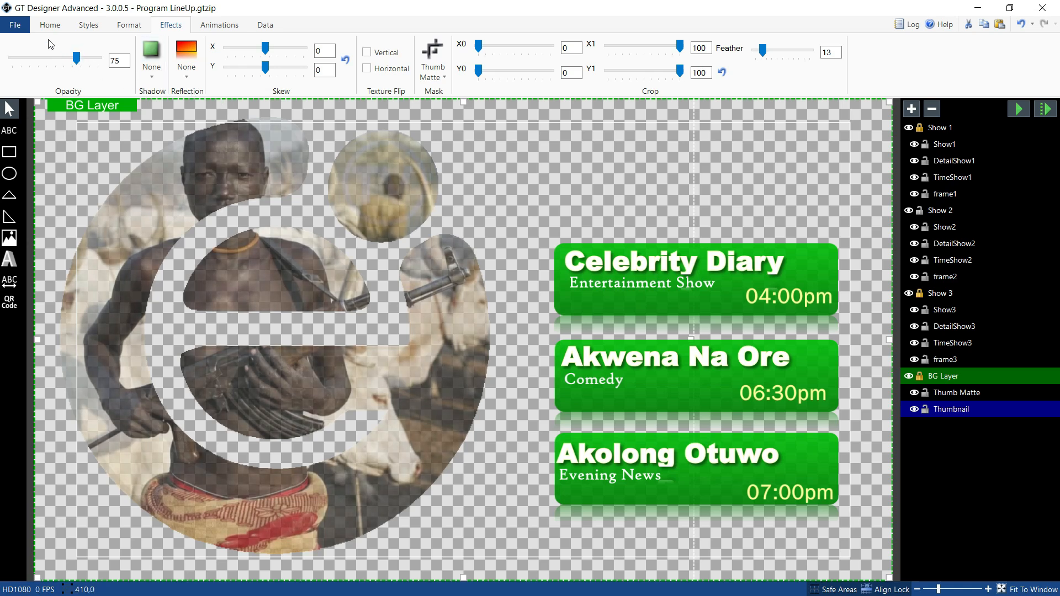
{"action": "left_click", "coordinate": [21, 25]}
{"action": "left_click", "coordinate": [39, 103]}
Switch to Filmora and show the hidden background video on track 1.
{"action": "key", "text": "alt+Tab"}
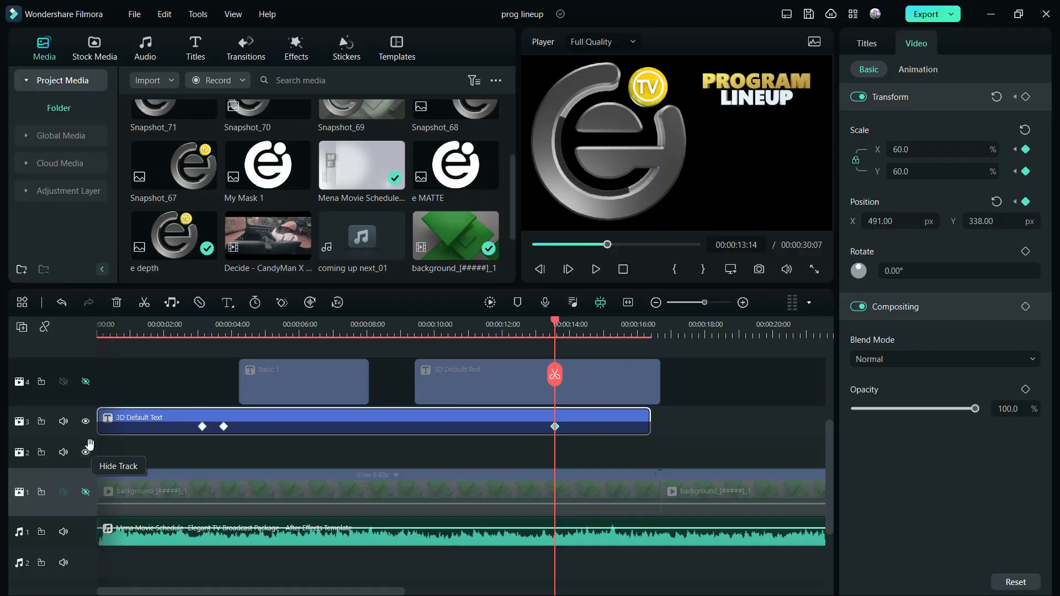
{"action": "left_click", "coordinate": [85, 492]}
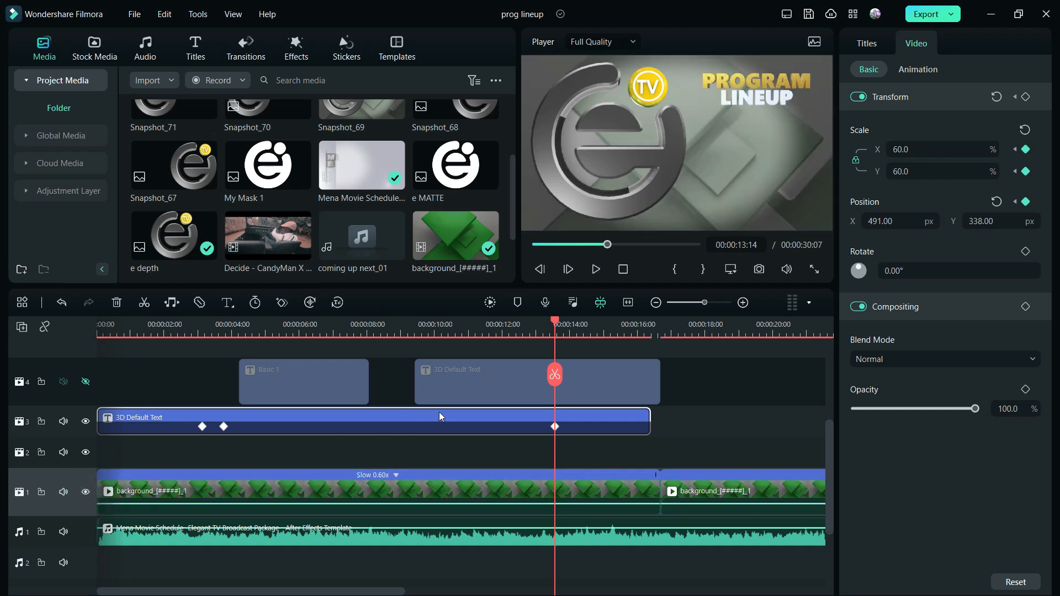
{"action": "left_click_drag", "start_coordinate": [669, 331], "coordinate": [155, 326]}
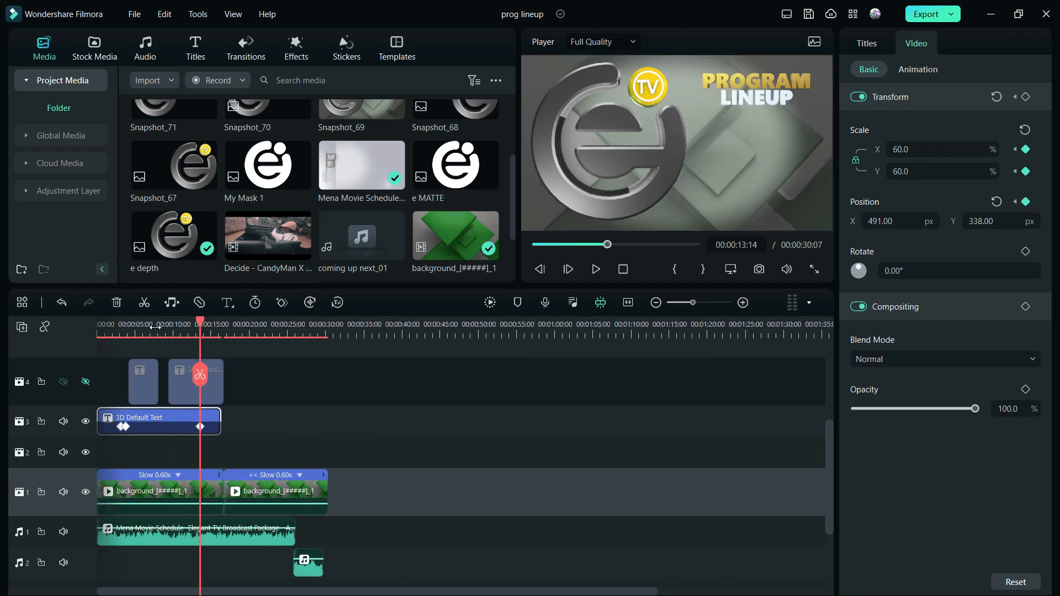
Play the composition around its 16-second mark and extend the 3D Default Text clip on track 3 to the end of the background clips.
{"action": "left_click", "coordinate": [191, 329]}
{"action": "key", "text": "space"}
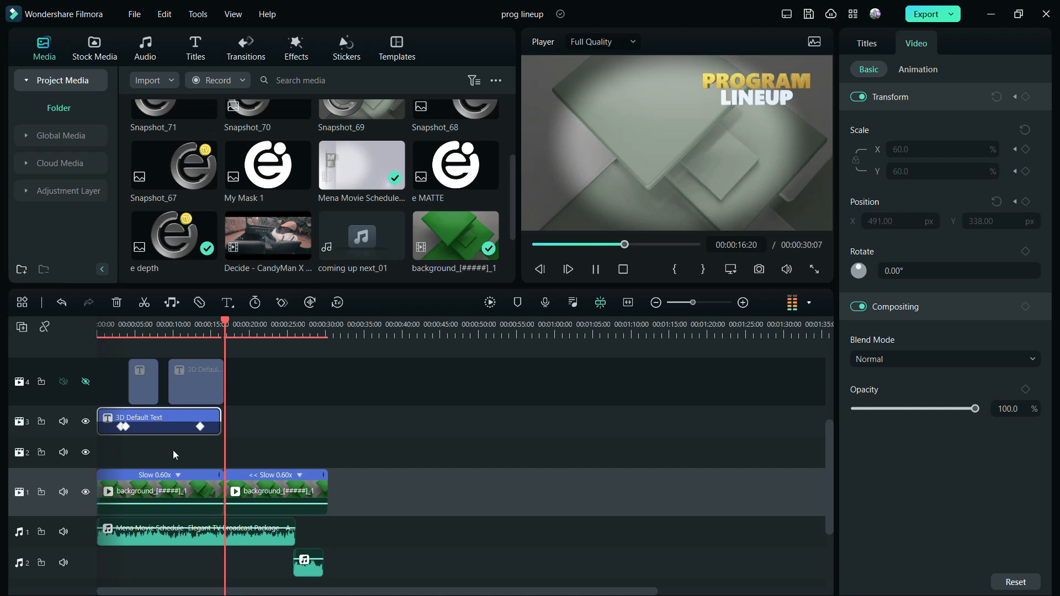
{"action": "key", "text": "space"}
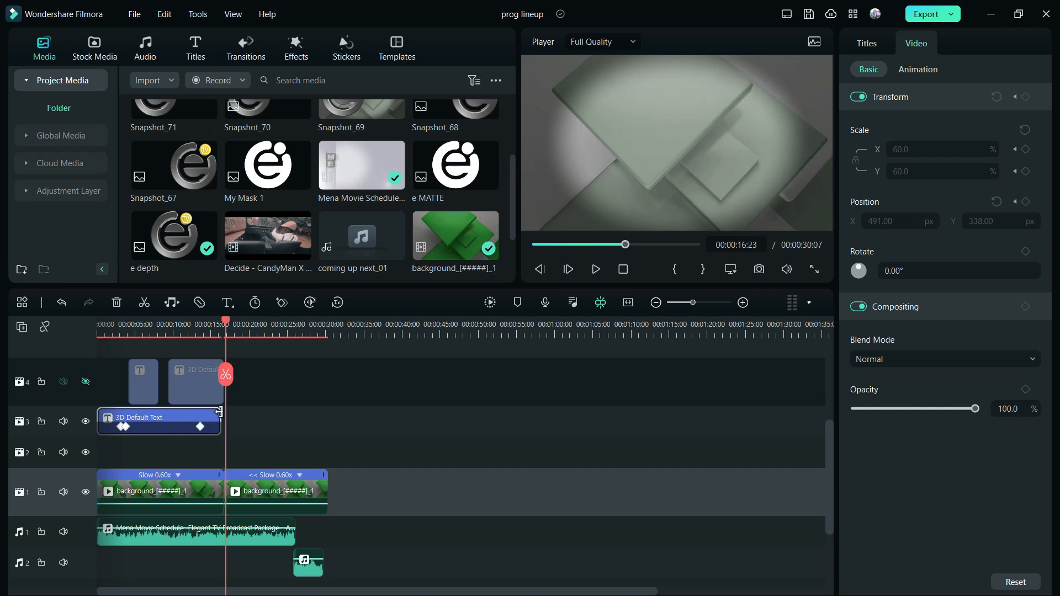
{"action": "left_click_drag", "start_coordinate": [216, 417], "coordinate": [326, 417]}
Extend the Basic 1 clip on track 6 to the end of the background clips and move it to track 5.
{"action": "left_click", "coordinate": [207, 389]}
{"action": "scroll", "coordinate": [207, 390], "scroll_direction": "up", "scroll_amount": 3}
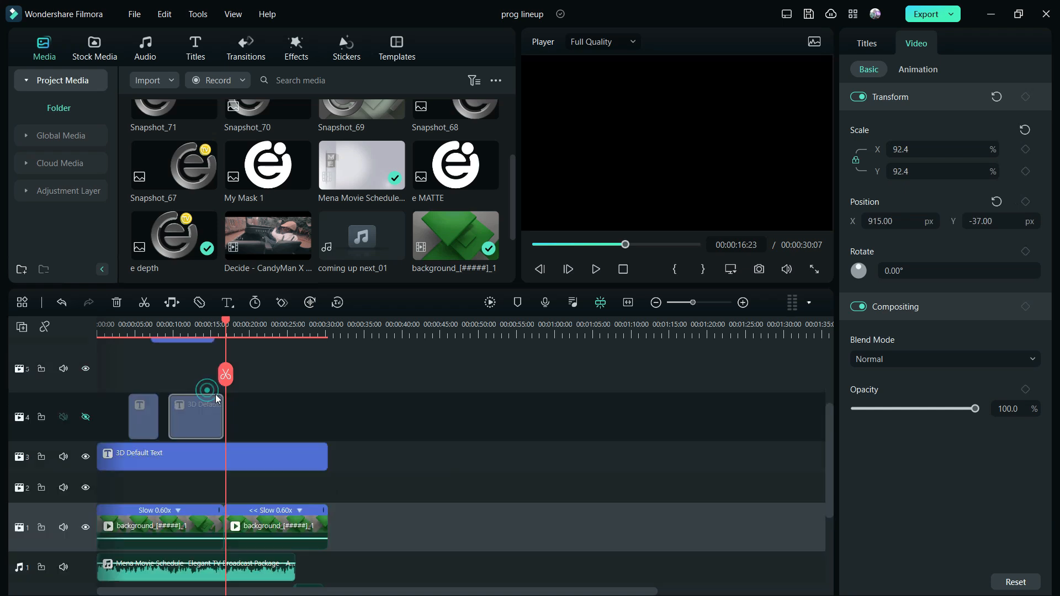
{"action": "scroll", "coordinate": [211, 396], "scroll_direction": "up", "scroll_amount": 1}
{"action": "left_click", "coordinate": [204, 423]}
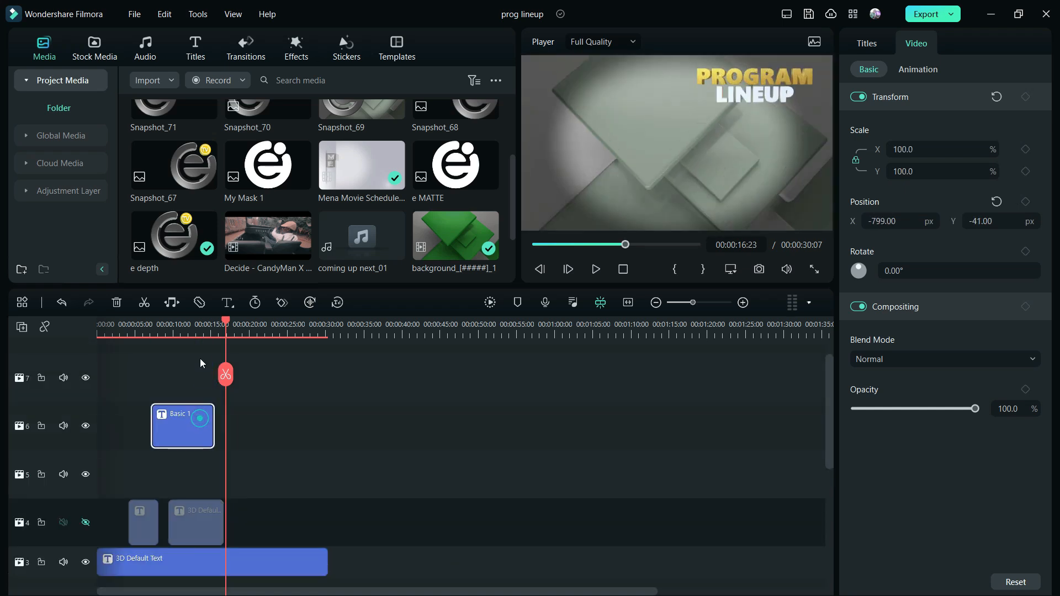
{"action": "left_click", "coordinate": [210, 330]}
{"action": "key", "text": "space"}
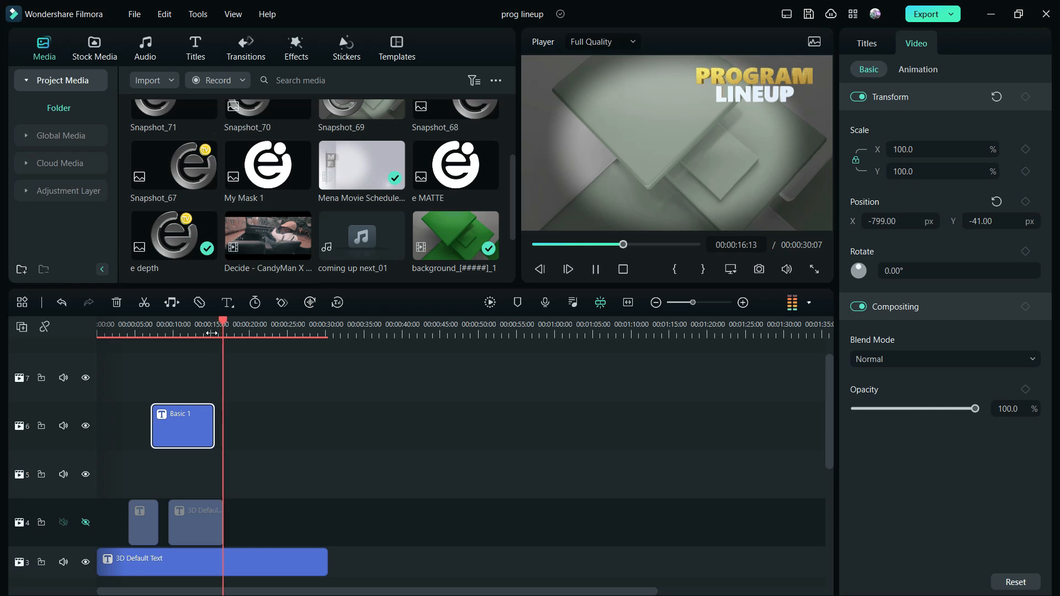
{"action": "key", "text": "space"}
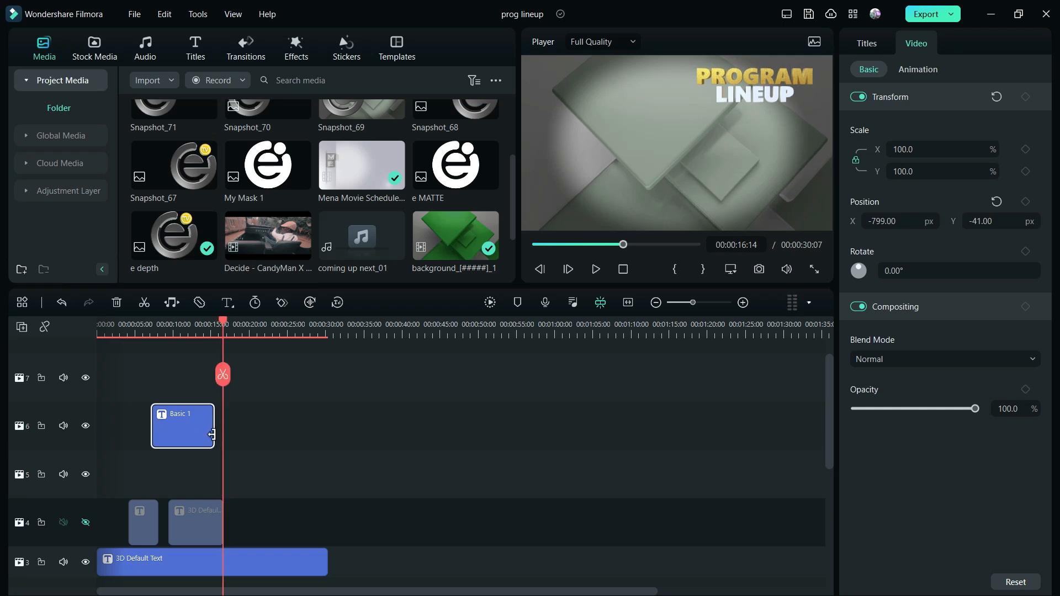
{"action": "left_click_drag", "start_coordinate": [212, 435], "coordinate": [307, 441]}
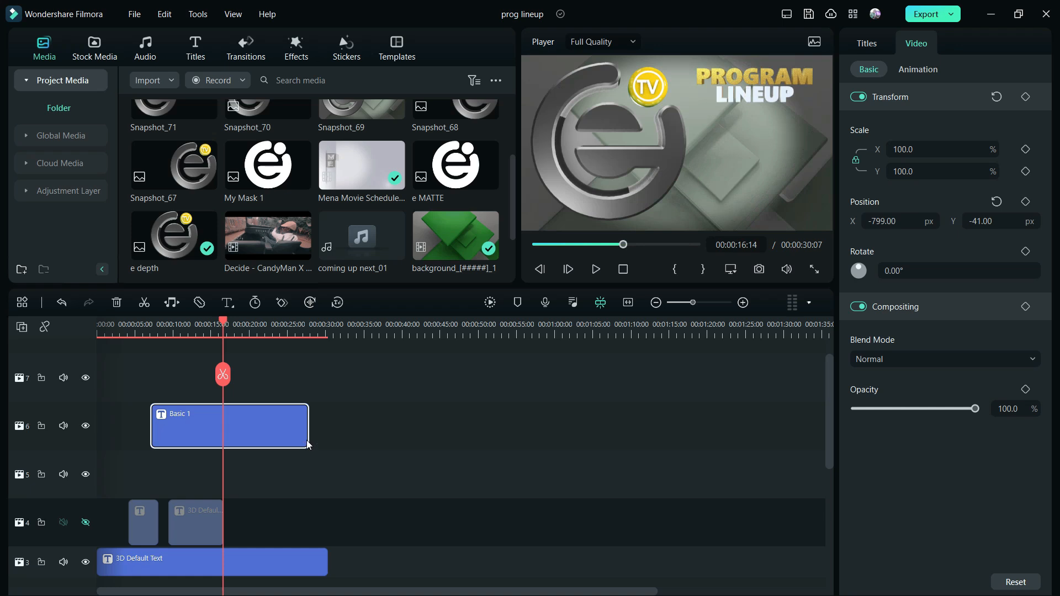
{"action": "left_click_drag", "start_coordinate": [305, 440], "coordinate": [327, 440]}
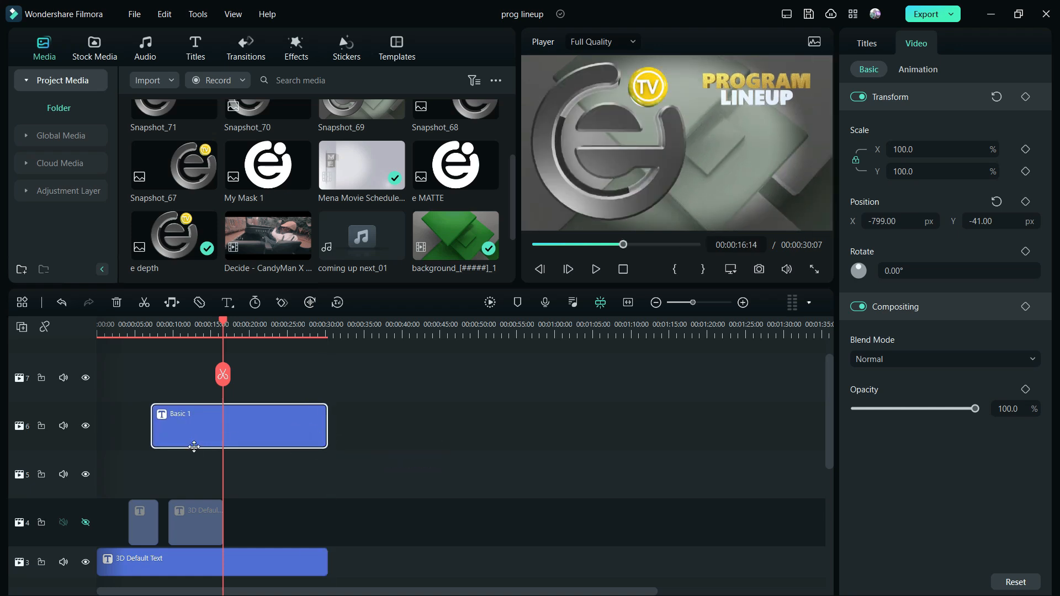
{"action": "left_click_drag", "start_coordinate": [190, 444], "coordinate": [182, 459]}
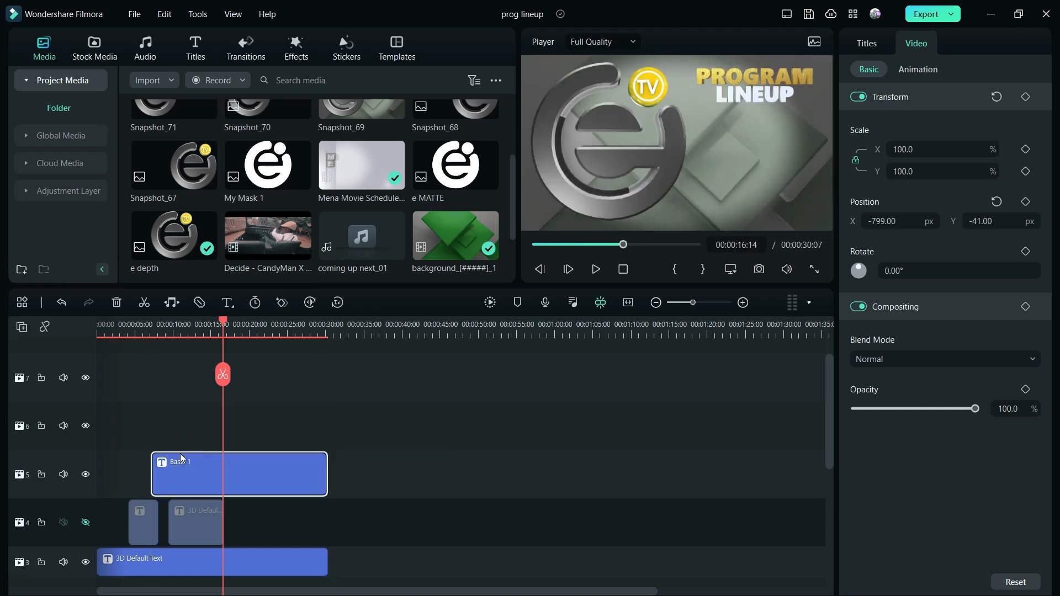
Play the composition from about 3 seconds and show the hidden track 4.
{"action": "left_click", "coordinate": [121, 333]}
{"action": "key", "text": "space"}
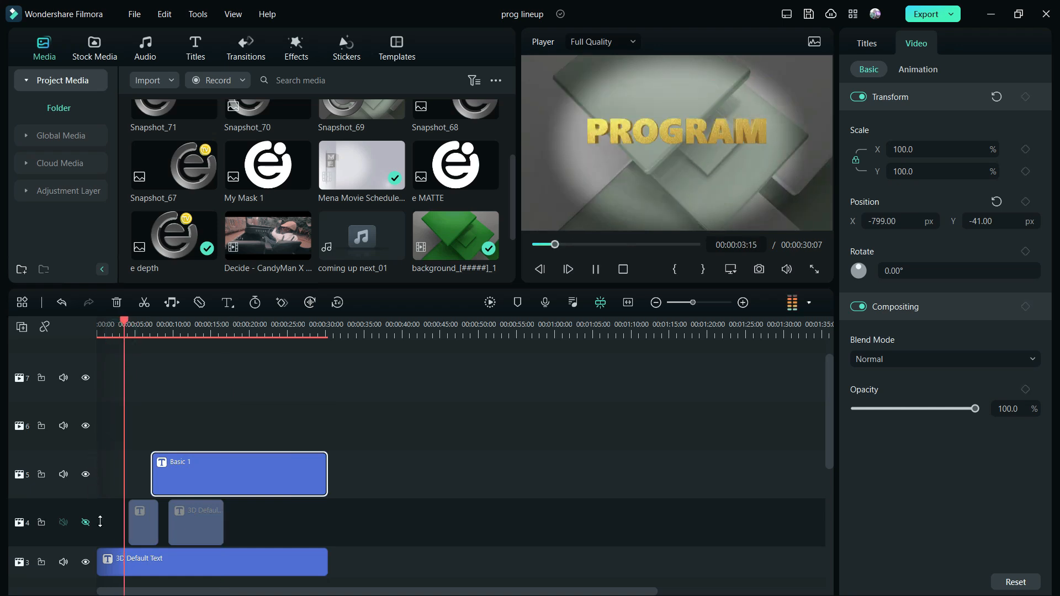
{"action": "left_click", "coordinate": [85, 522]}
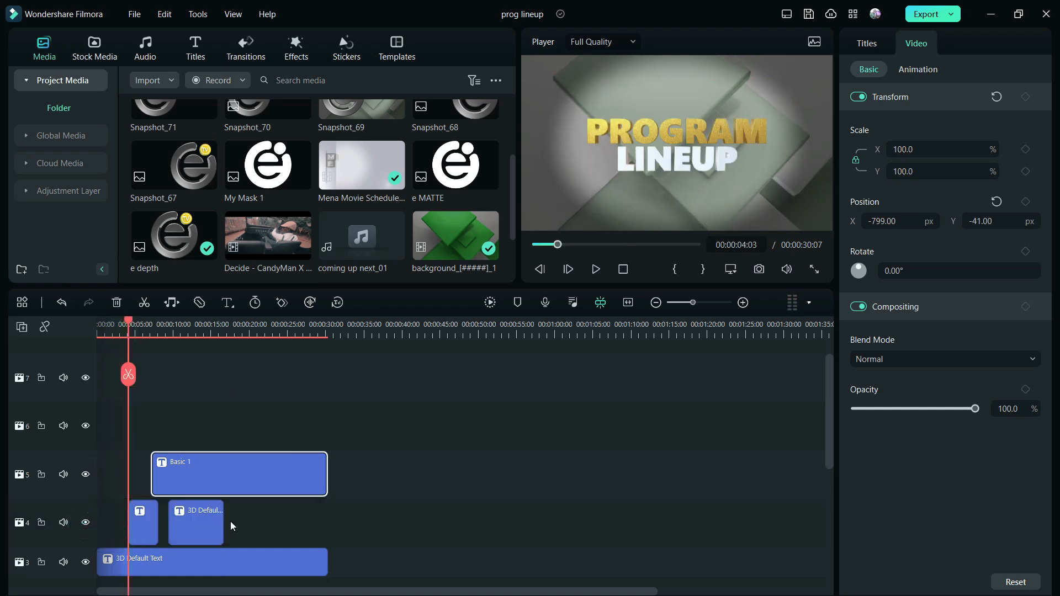
Move the 3D Default Text clip from track 4 to track 6 and hide track 6.
{"action": "left_click", "coordinate": [209, 523]}
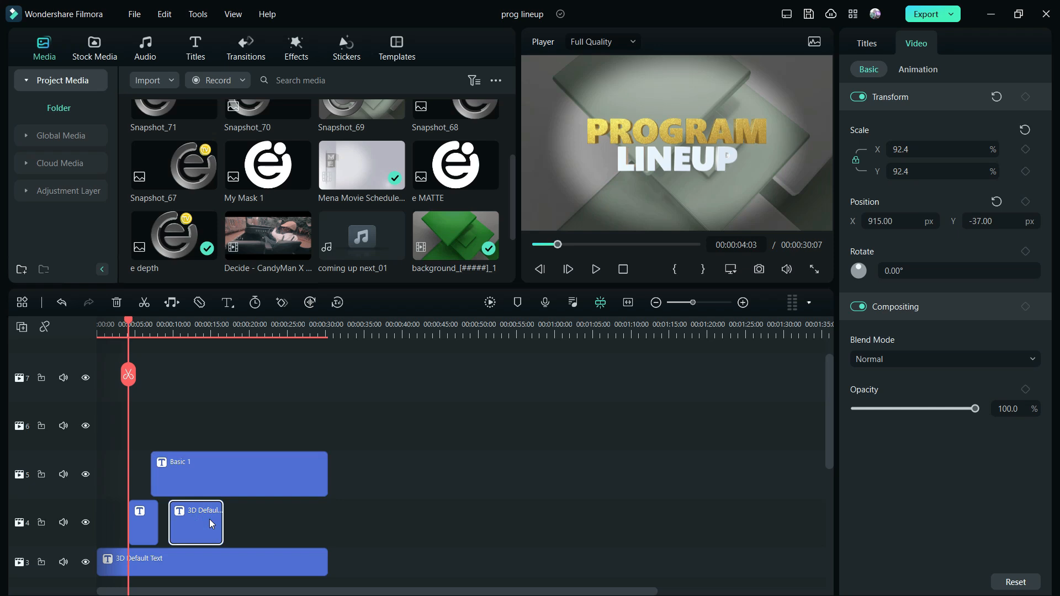
{"action": "left_click_drag", "start_coordinate": [210, 523], "coordinate": [209, 427]}
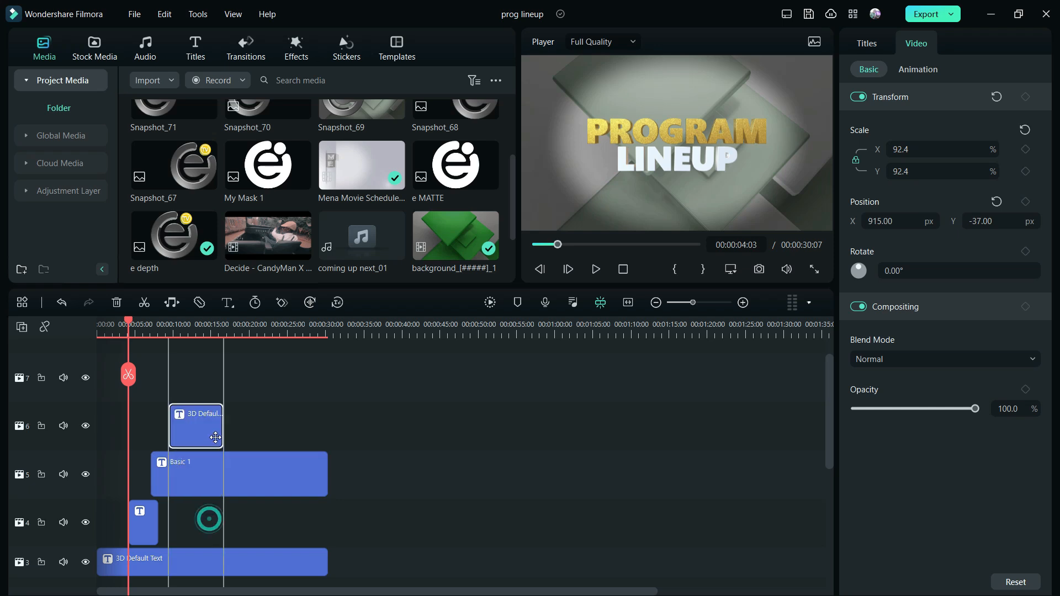
{"action": "left_click", "coordinate": [85, 426]}
{"action": "key", "text": "space"}
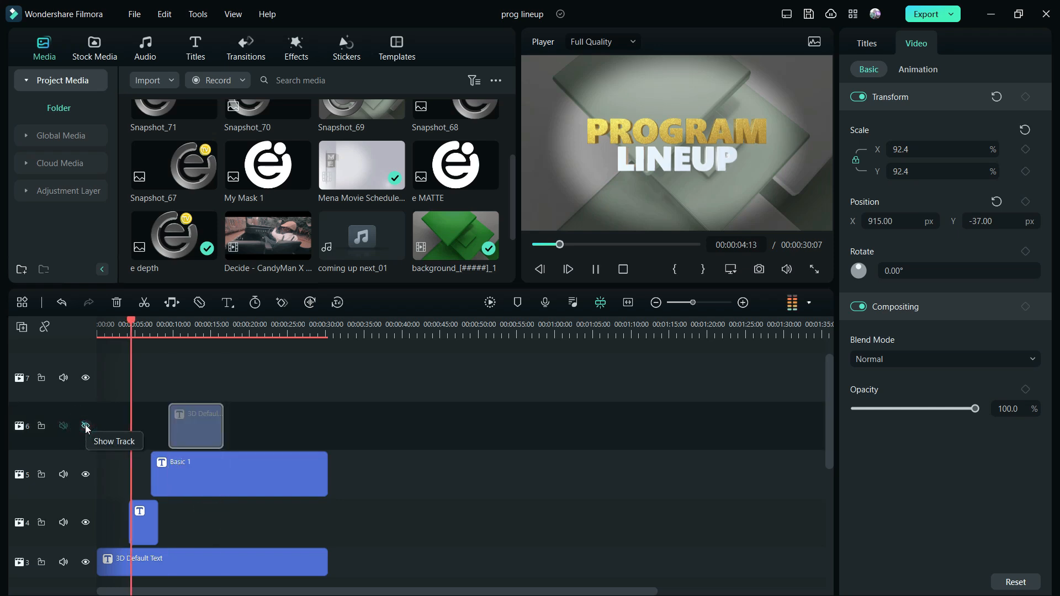
{"action": "key", "text": "space"}
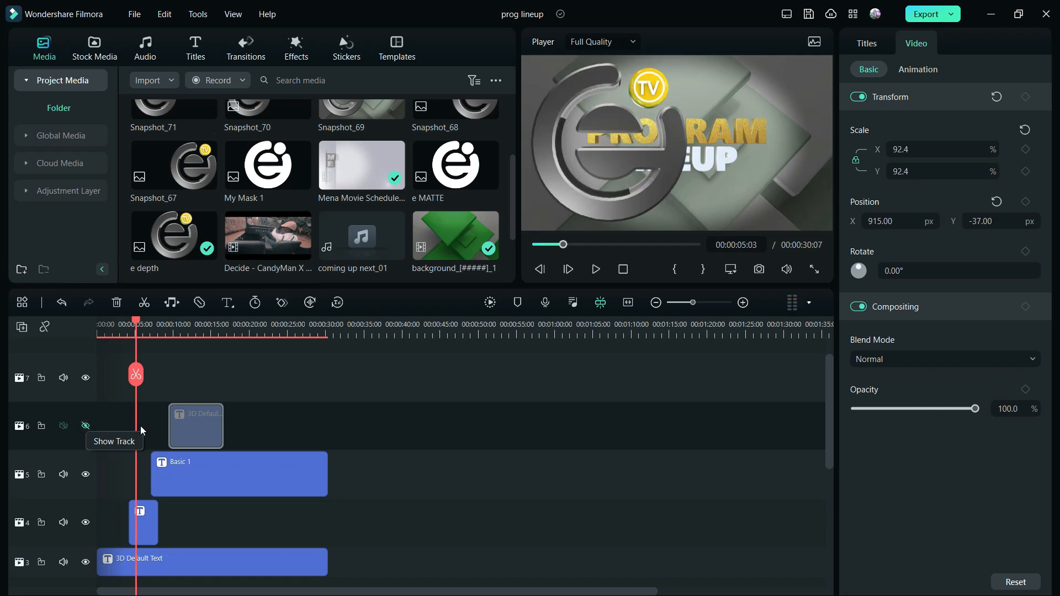
Play the start of the timeline to examine the PROGRAM LINEUP title's timing against the logo's entrance on track 4.
{"action": "scroll", "coordinate": [145, 471], "scroll_direction": "down", "scroll_amount": 3}
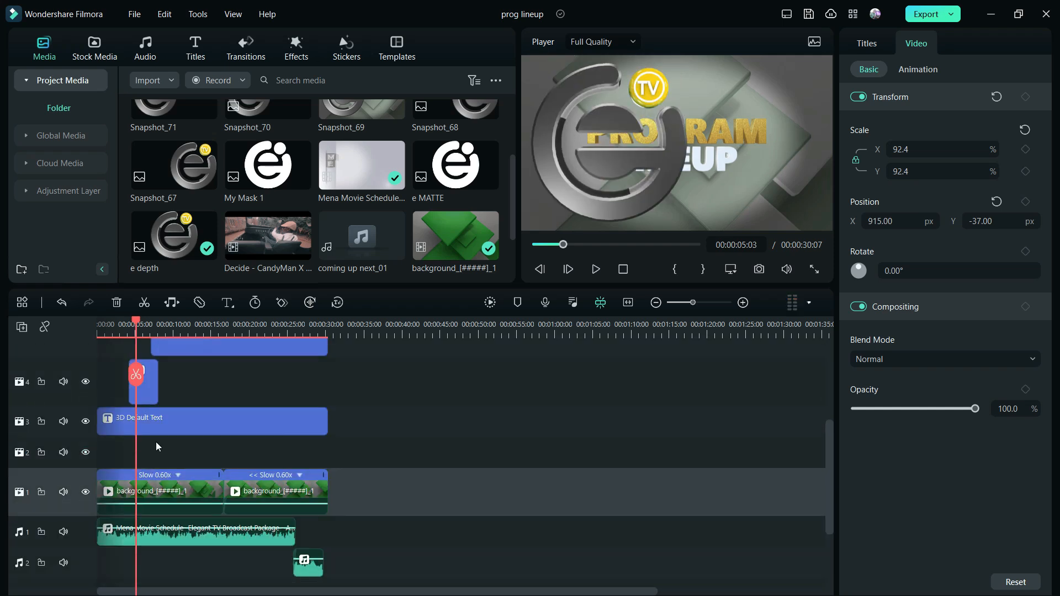
{"action": "left_click", "coordinate": [165, 425]}
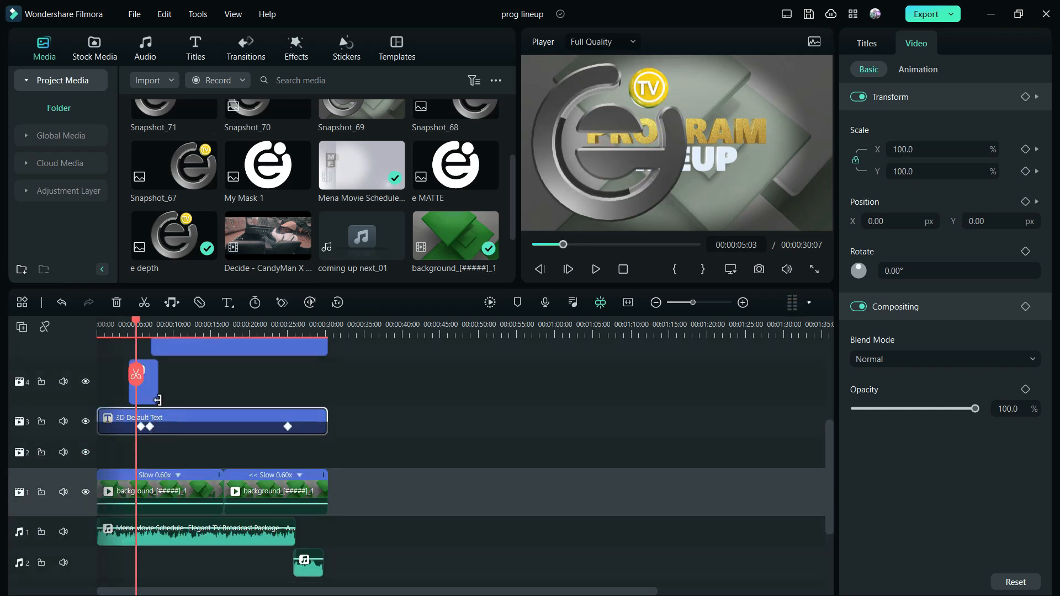
{"action": "scroll", "coordinate": [319, 492], "scroll_direction": "up", "scroll_amount": 5}
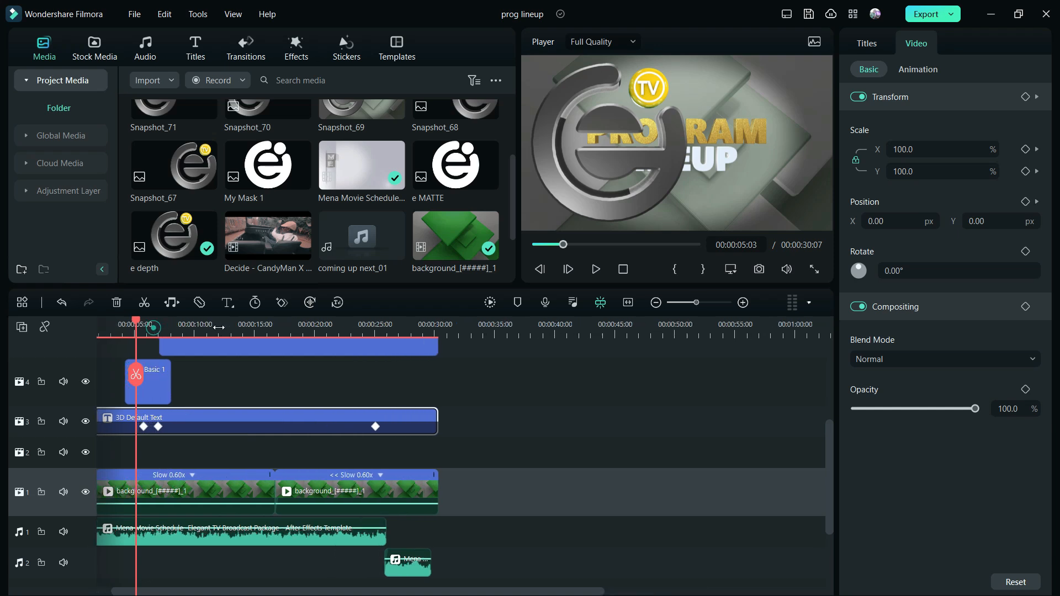
{"action": "left_click_drag", "start_coordinate": [276, 591], "coordinate": [197, 591]}
{"action": "left_click", "coordinate": [167, 334]}
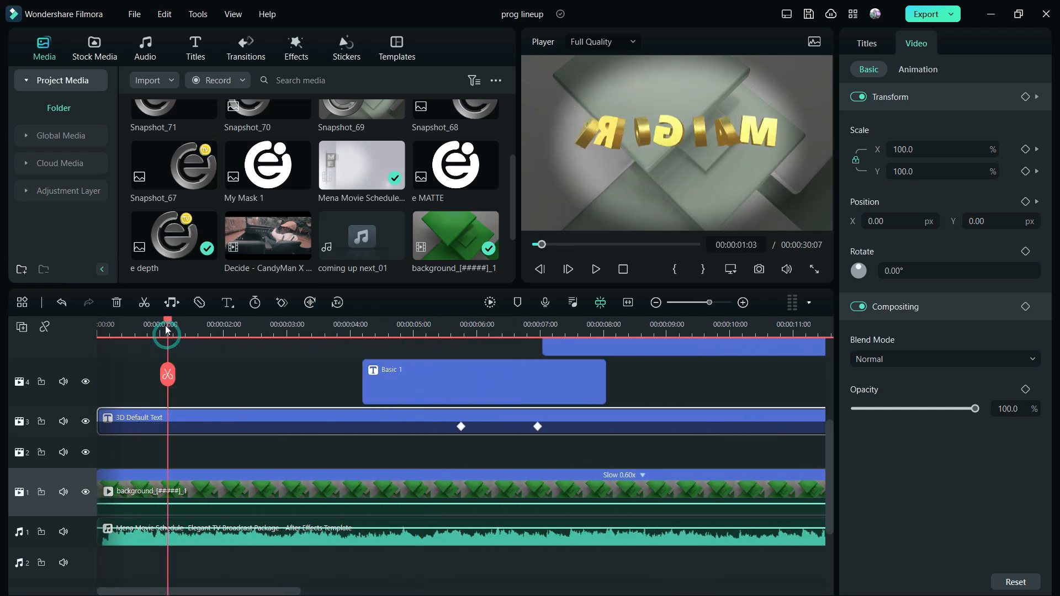
{"action": "left_click_drag", "start_coordinate": [165, 326], "coordinate": [77, 339]}
{"action": "key", "text": "space"}
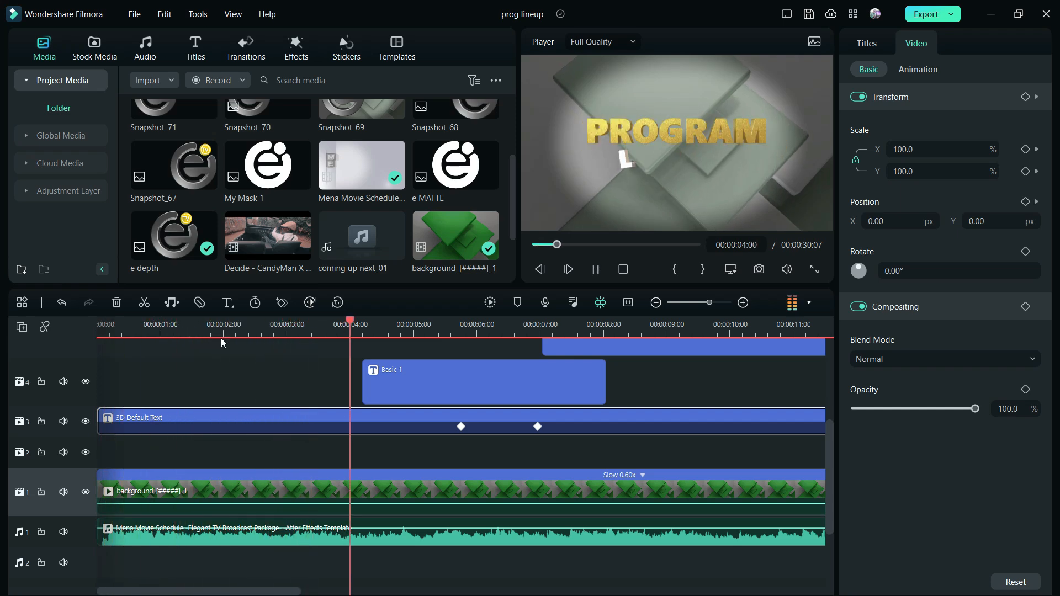
{"action": "key", "text": "space"}
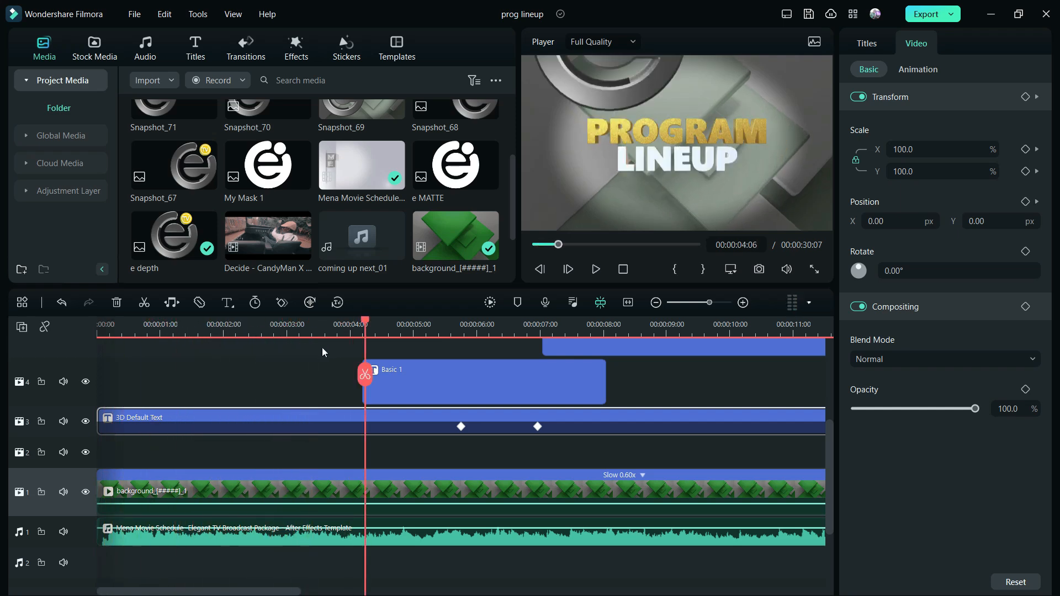
Move the first two keyframes of the track 3 title to about 4 s and 4.6 s, and play the revised motion.
{"action": "left_click", "coordinate": [461, 427]}
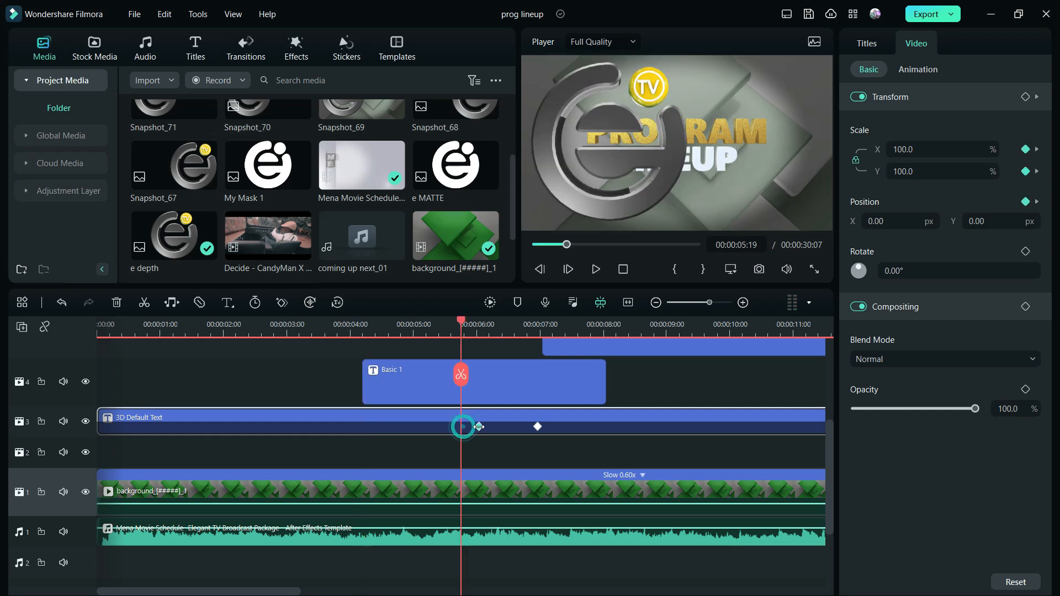
{"action": "left_click_drag", "start_coordinate": [479, 426], "coordinate": [352, 425]}
{"action": "left_click_drag", "start_coordinate": [537, 423], "coordinate": [390, 427]}
{"action": "left_click", "coordinate": [320, 324]}
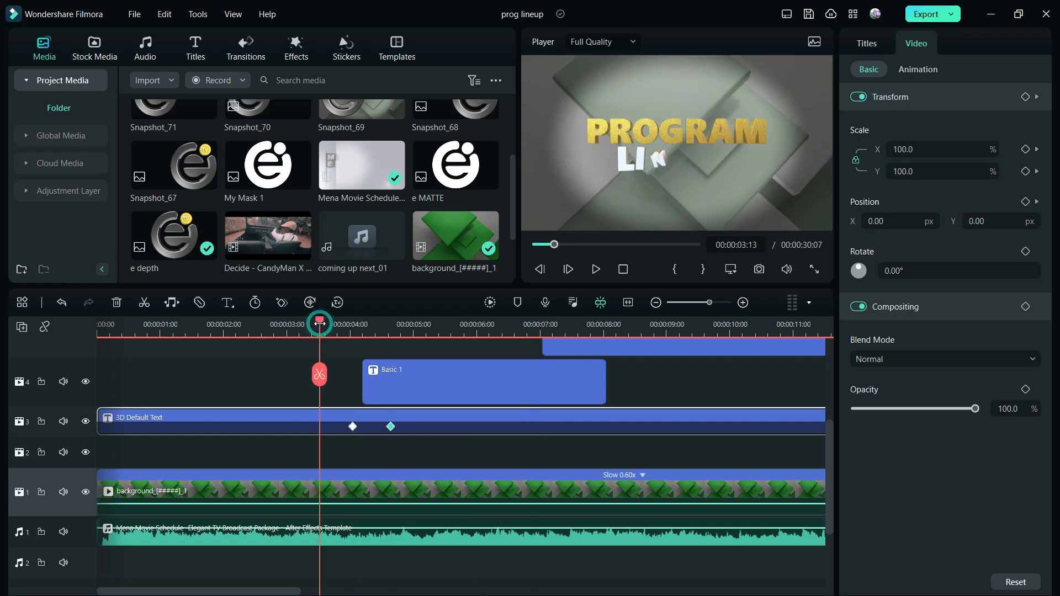
{"action": "key", "text": "space"}
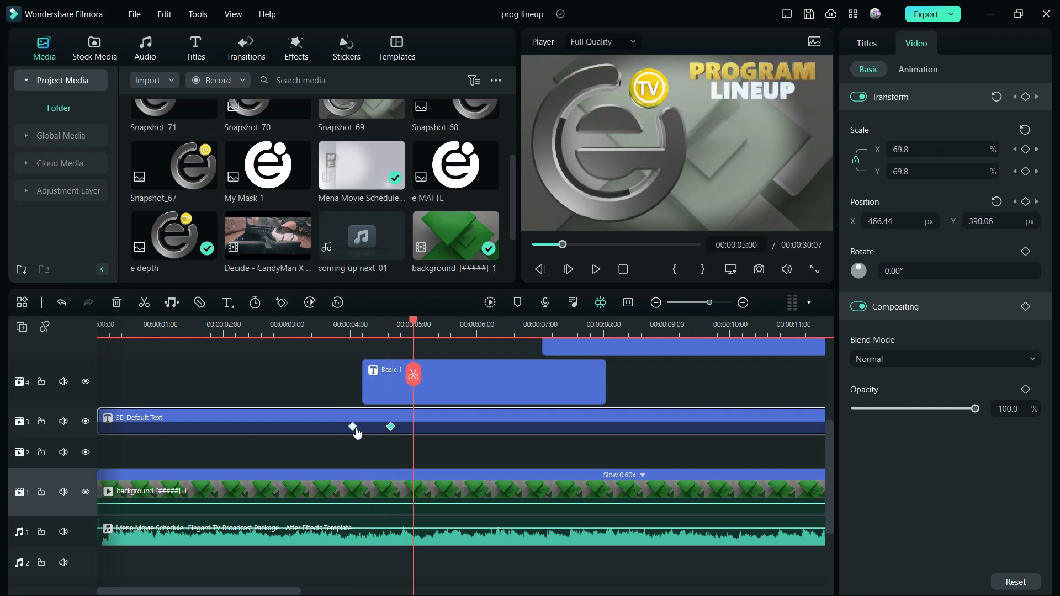
Move the first two keyframes of the track 3 title to 00:00:03:15 and 00:00:04:02, and play the revised motion.
{"action": "left_click_drag", "start_coordinate": [356, 432], "coordinate": [325, 430]}
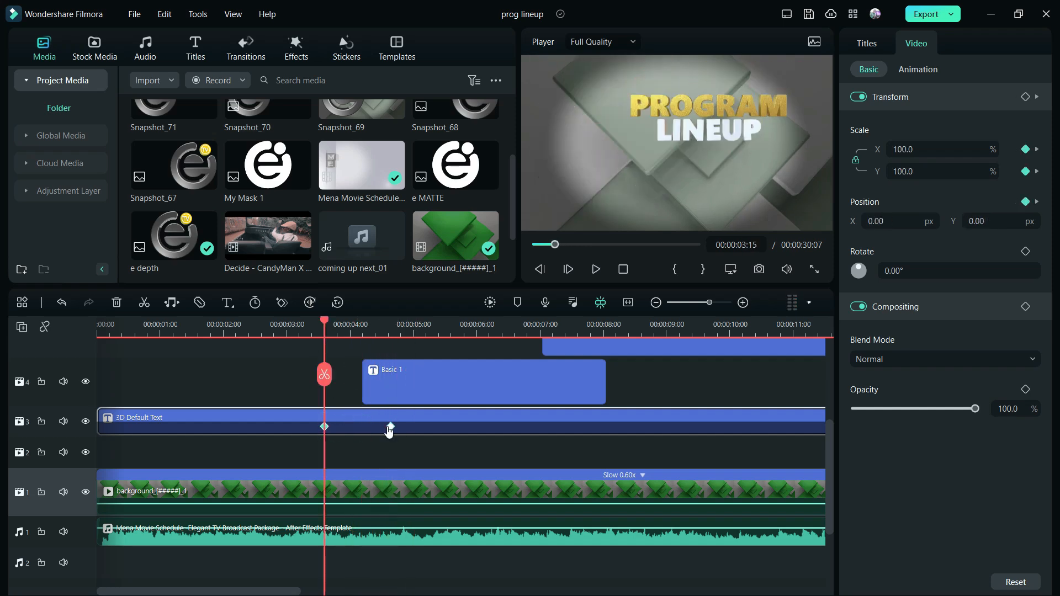
{"action": "left_click_drag", "start_coordinate": [390, 428], "coordinate": [355, 429]}
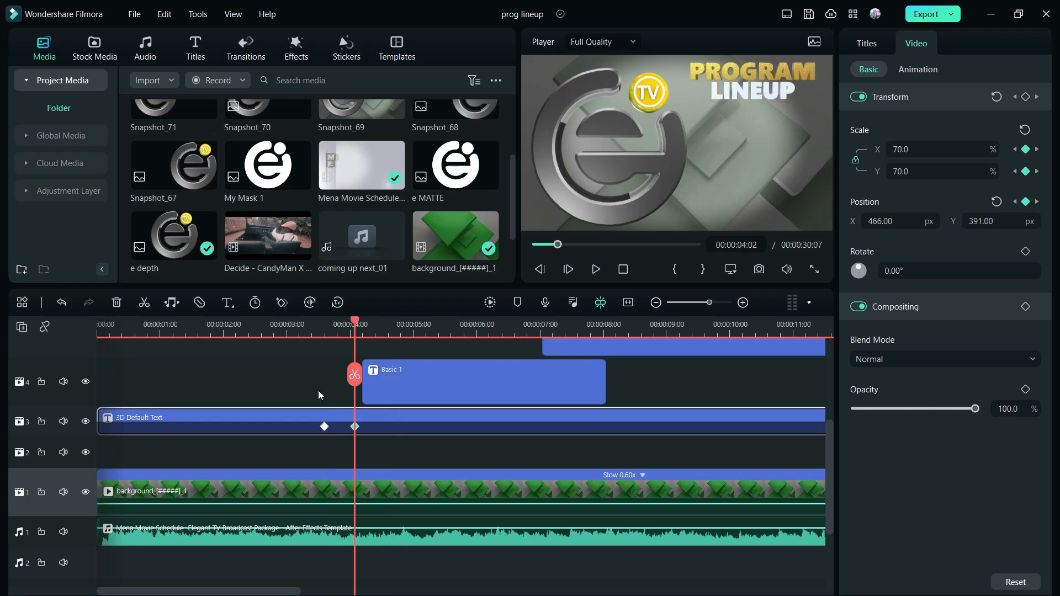
{"action": "left_click", "coordinate": [286, 328]}
{"action": "key", "text": "space"}
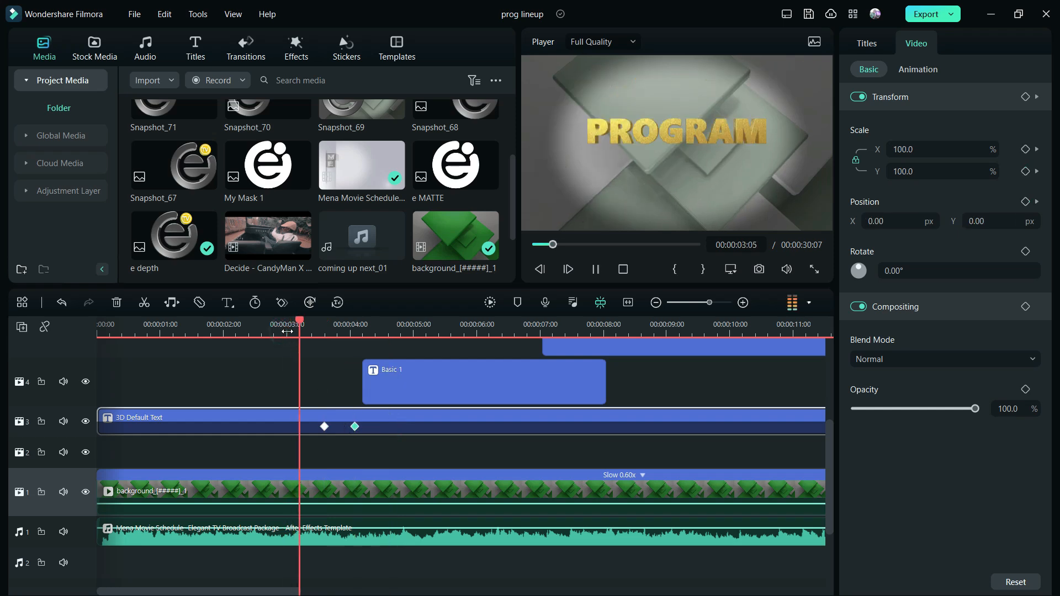
{"action": "key", "text": "space"}
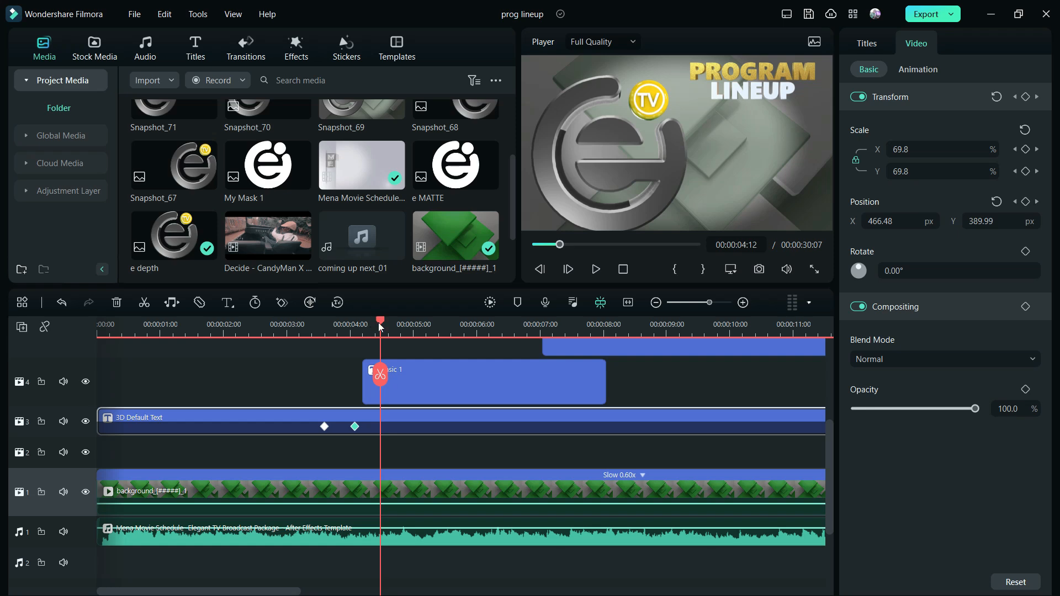
Play the composition from about 3 seconds and replay its last five seconds to examine the title motion and the ending.
{"action": "left_click_drag", "start_coordinate": [379, 325], "coordinate": [310, 350]}
{"action": "key", "text": "space"}
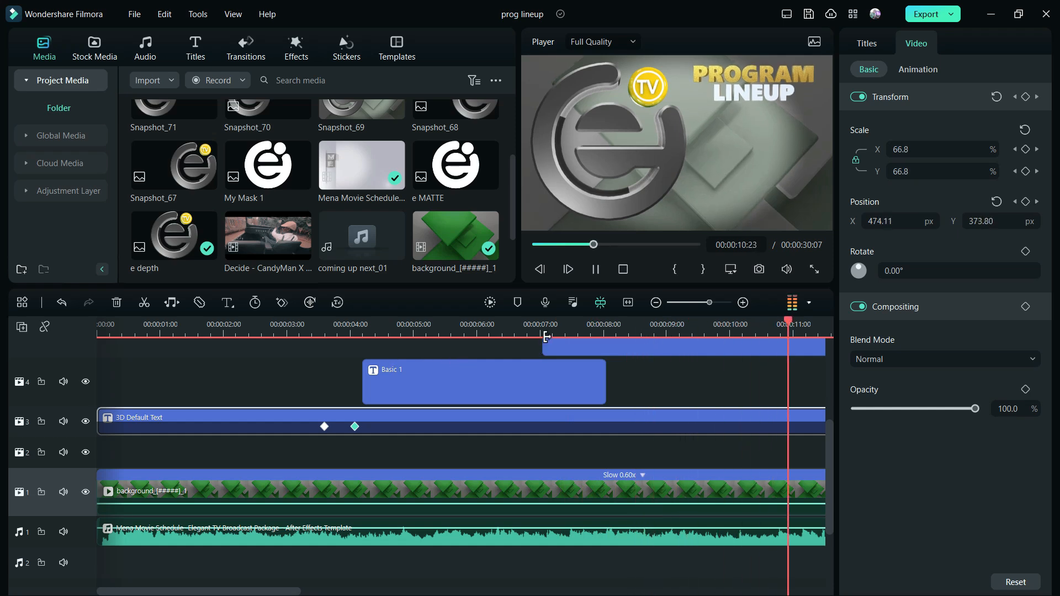
{"action": "scroll", "coordinate": [546, 337], "scroll_direction": "down", "scroll_amount": 5}
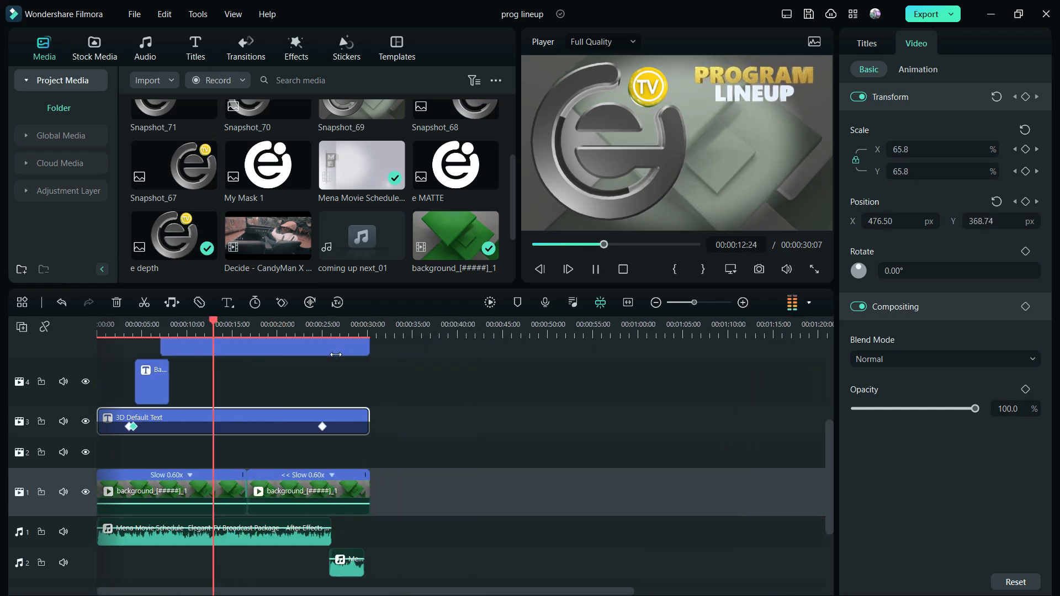
{"action": "scroll", "coordinate": [336, 354], "scroll_direction": "down", "scroll_amount": 1}
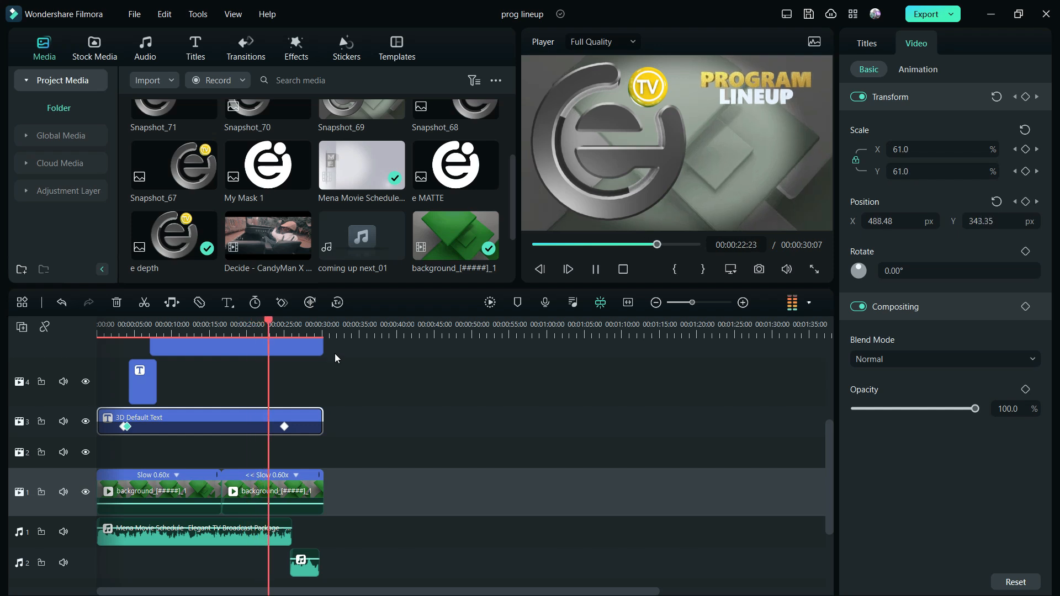
{"action": "left_click", "coordinate": [315, 331]}
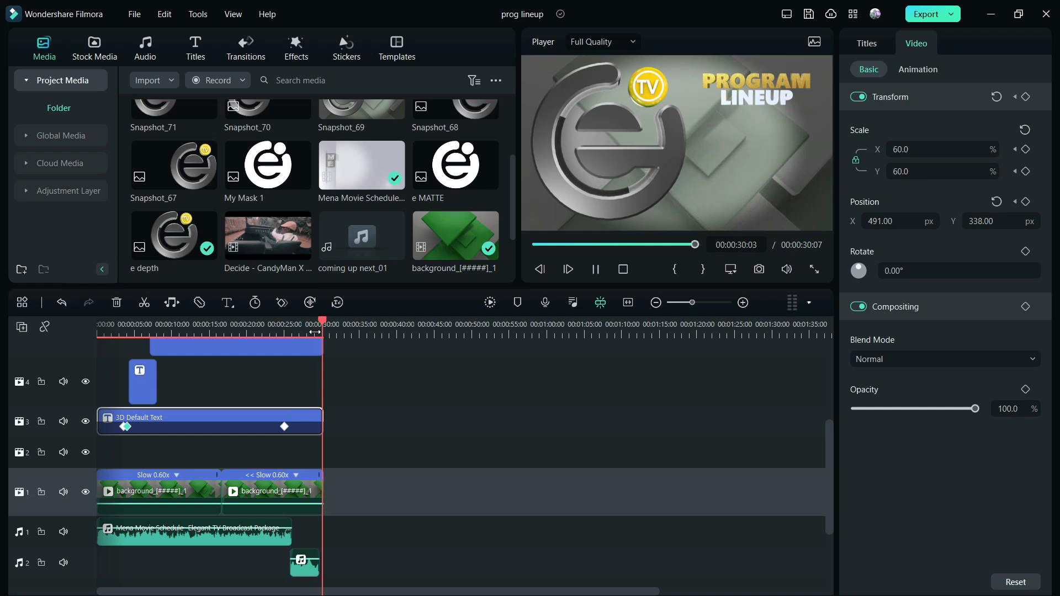
{"action": "left_click", "coordinate": [296, 331]}
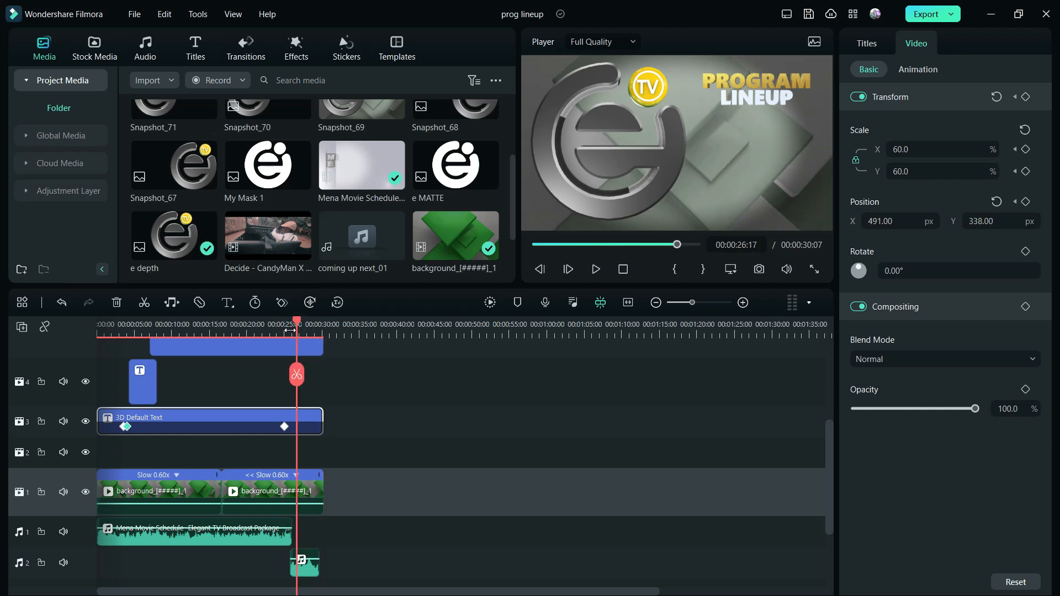
{"action": "key", "text": "space"}
{"action": "left_click", "coordinate": [287, 332]}
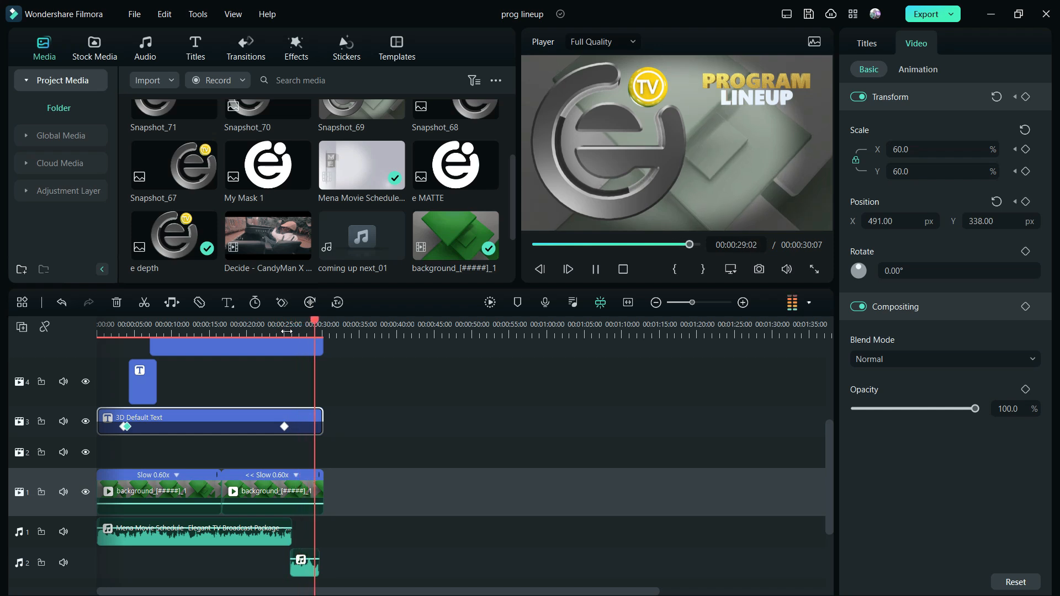
{"action": "key", "text": "space"}
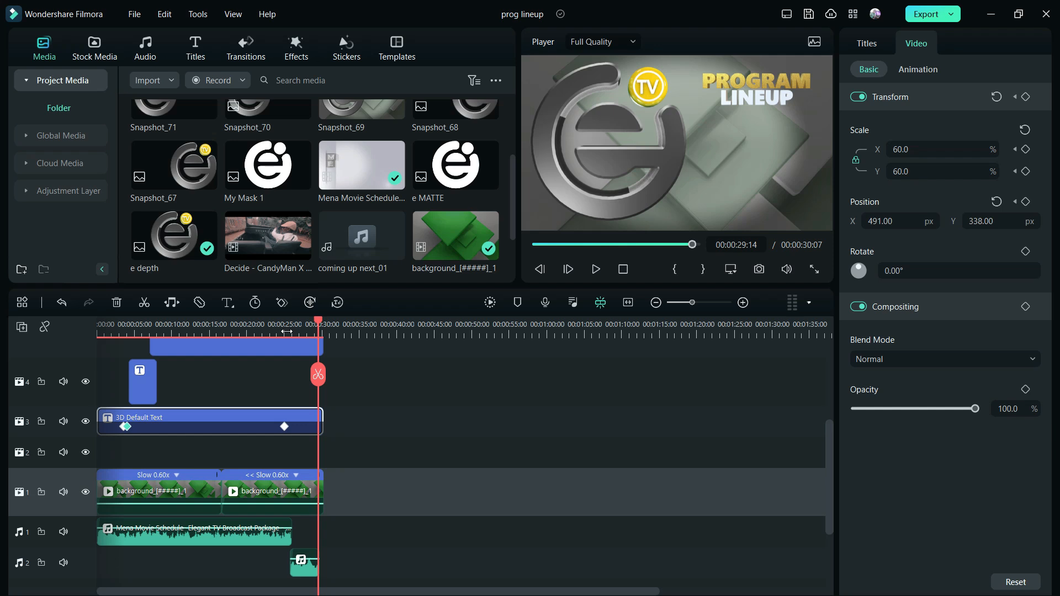
{"action": "key", "text": "space"}
{"action": "key", "text": "space"}
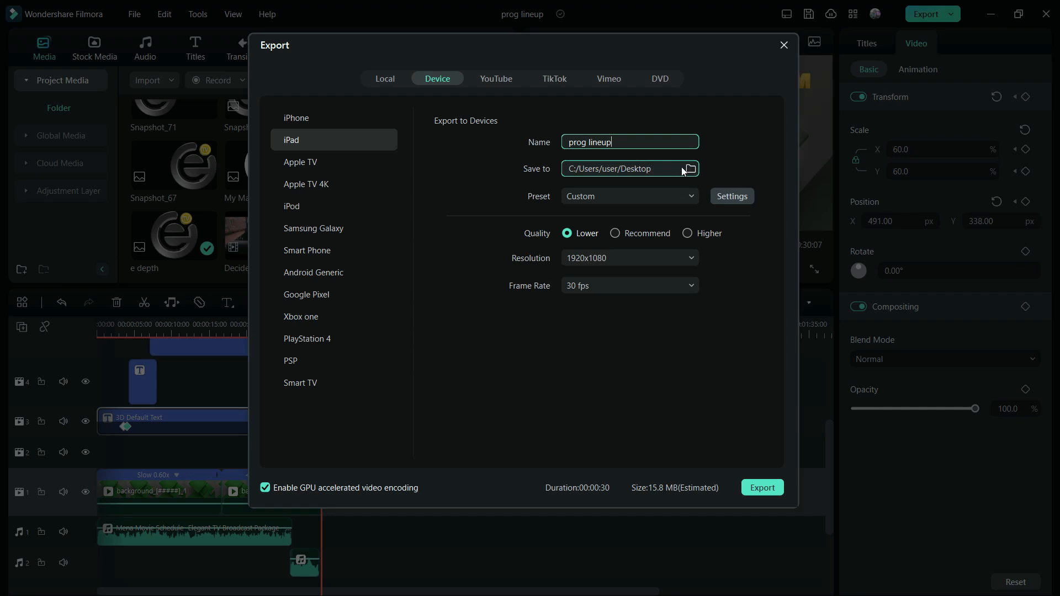
Export the project for iPad as prog lineup to the Desktop, with lower quality, 1920x1080 resolution and 30 fps.
{"action": "left_click", "coordinate": [608, 259]}
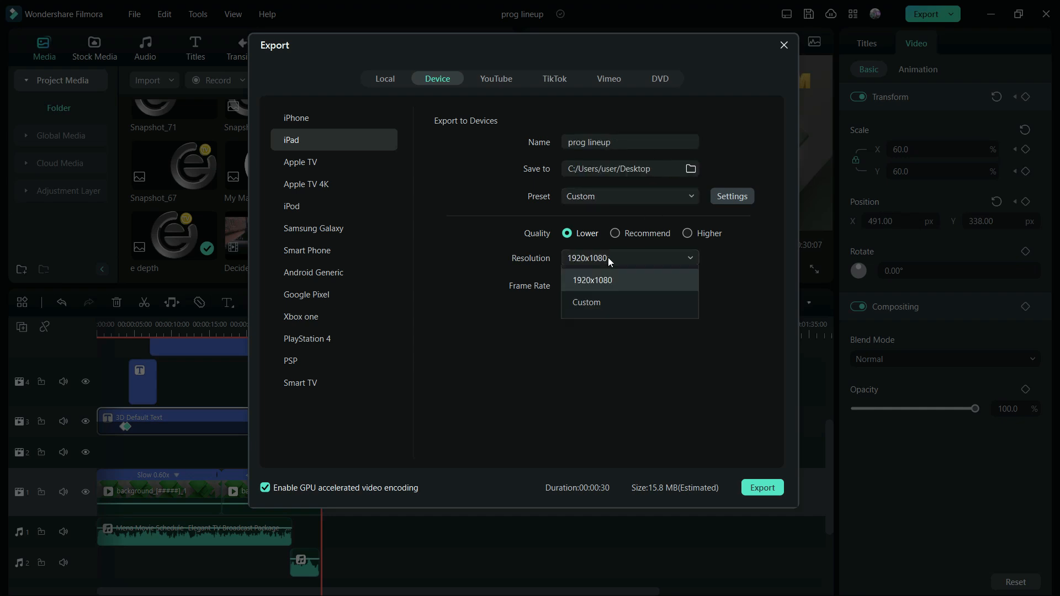
{"action": "left_click", "coordinate": [608, 258]}
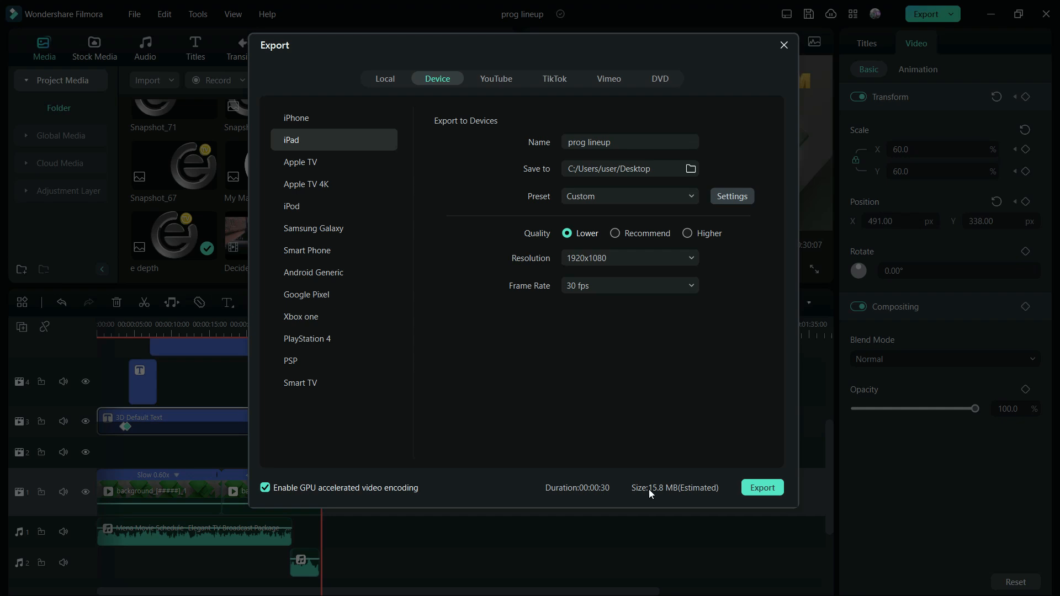
{"action": "left_click", "coordinate": [761, 487]}
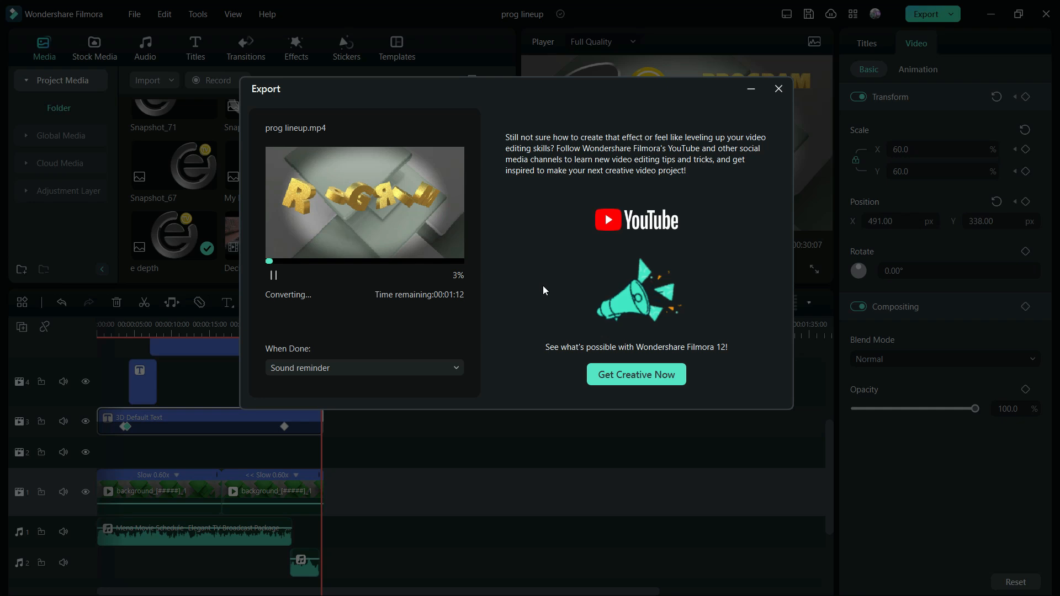
{"action": "key", "text": "super"}
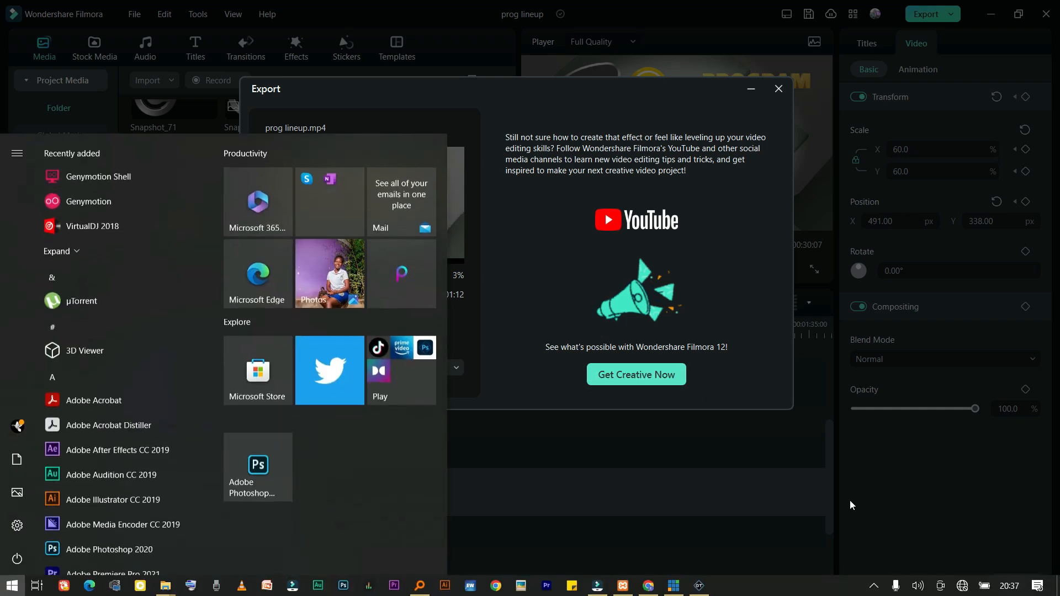
{"action": "left_click", "coordinate": [873, 585]}
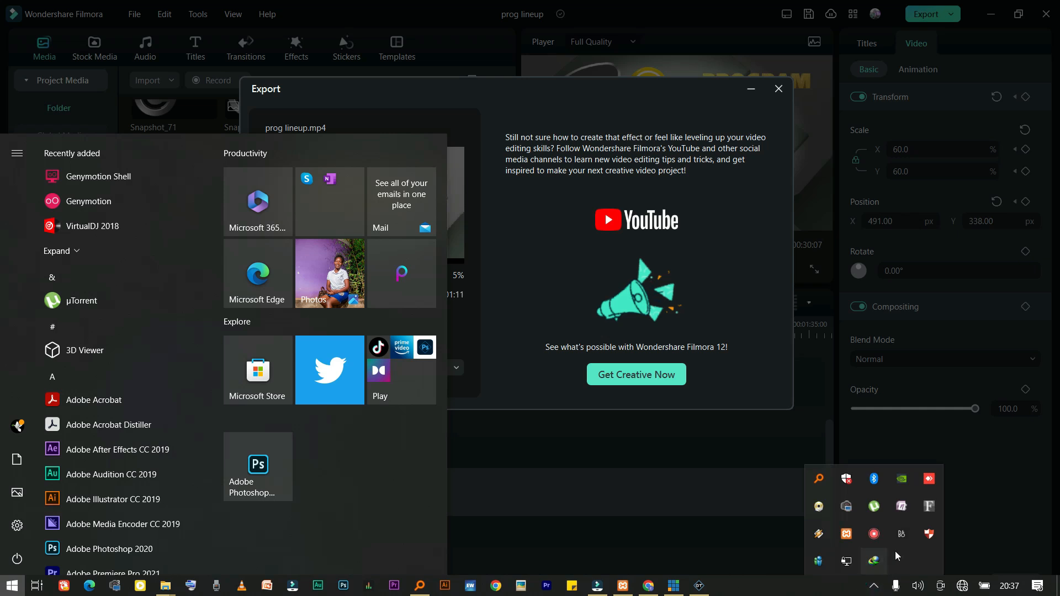
{"action": "right_click", "coordinate": [874, 533]}
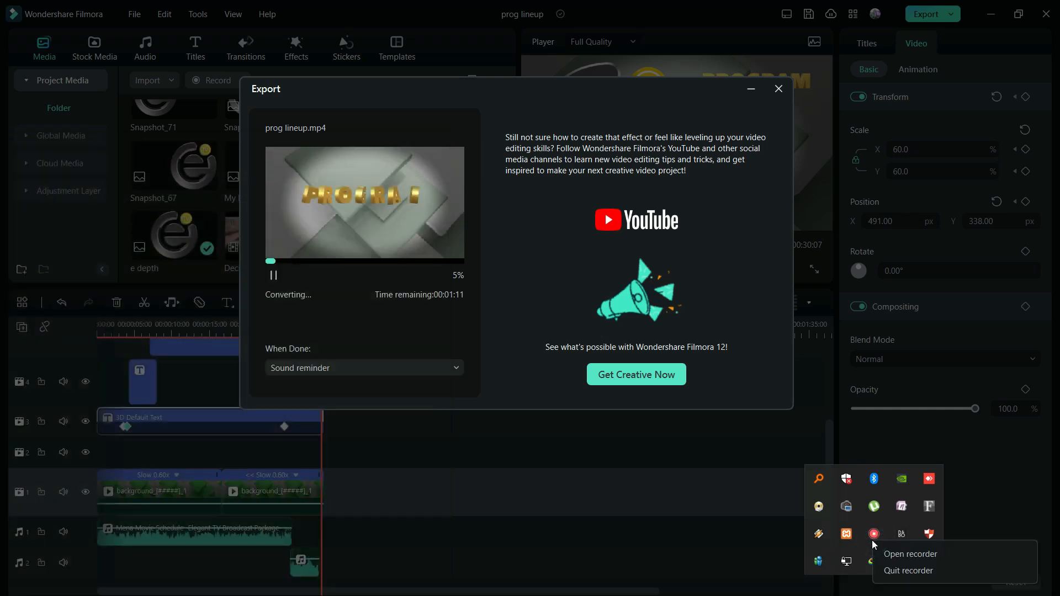
{"action": "left_click", "coordinate": [910, 553]}
{"action": "left_click", "coordinate": [802, 546]}
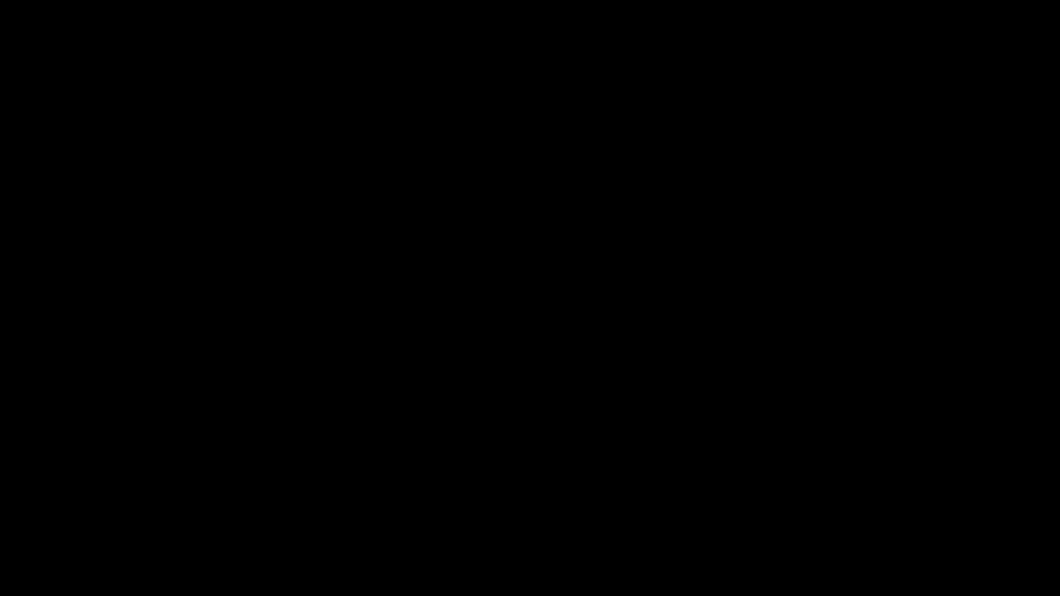